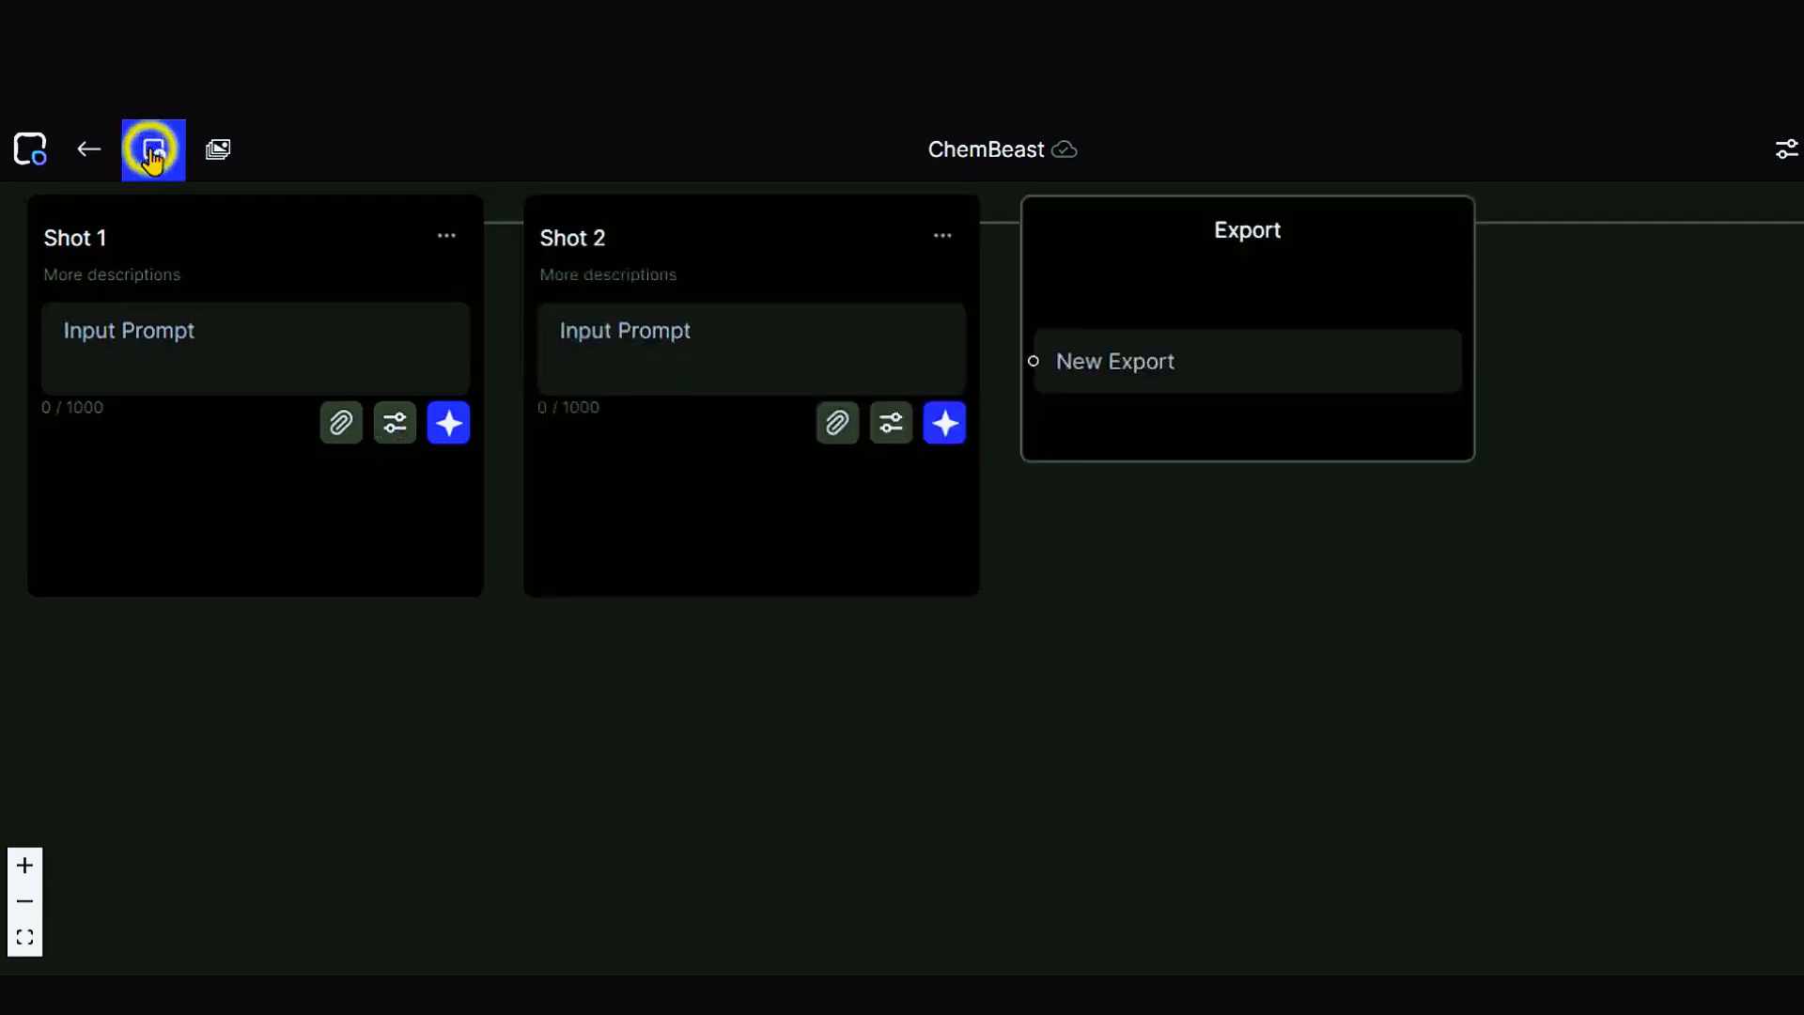
Step: Delete Shot 2 and open the batch image upload window to look at it
left_click(943, 240)
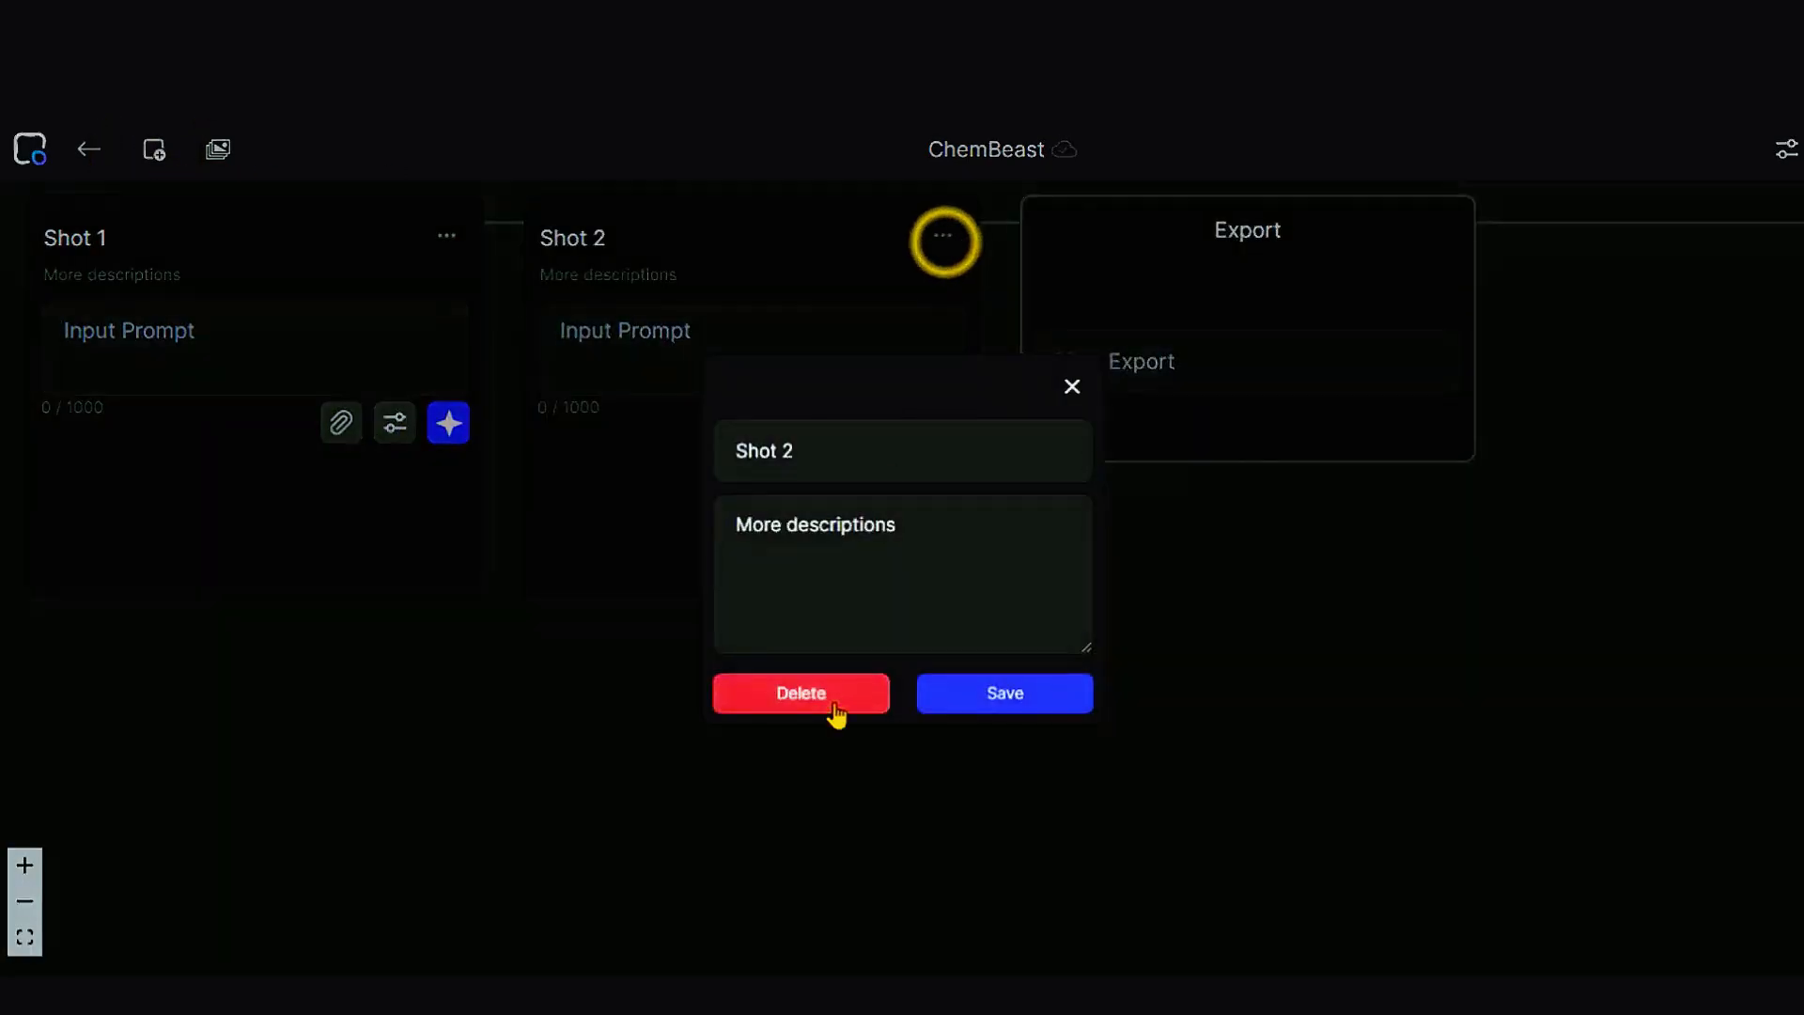
left_click(828, 703)
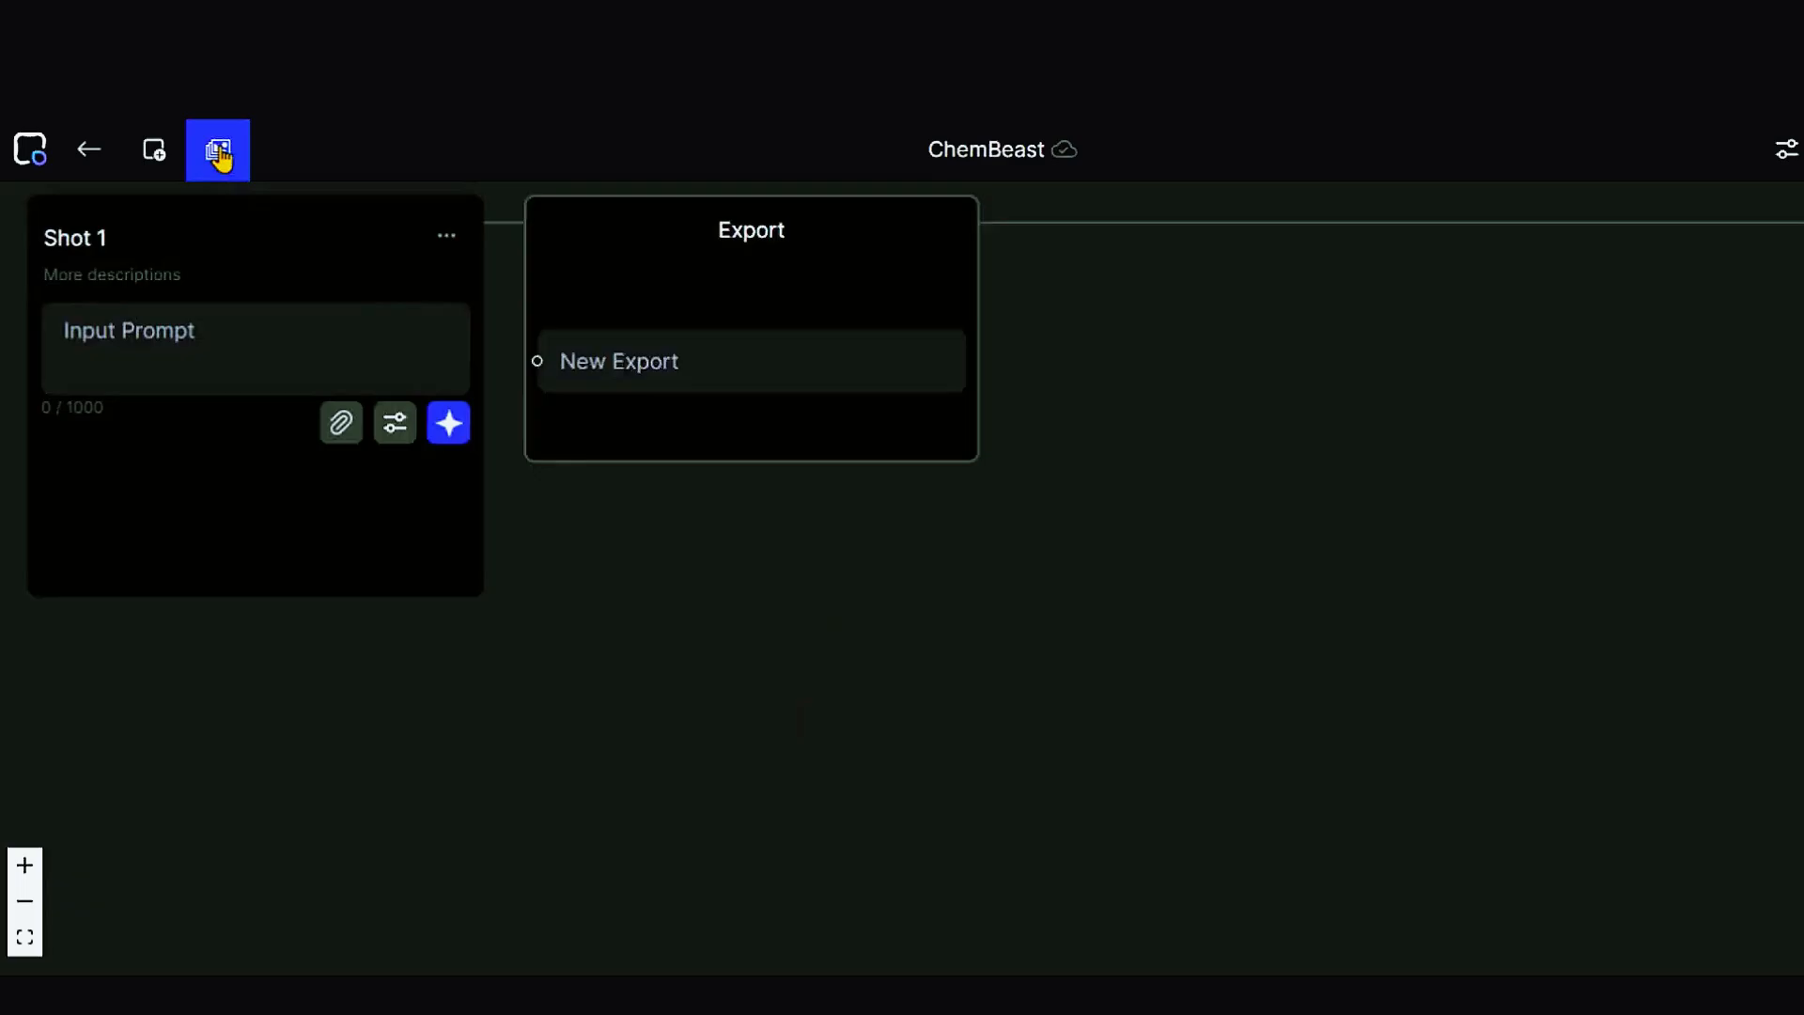
left_click(219, 148)
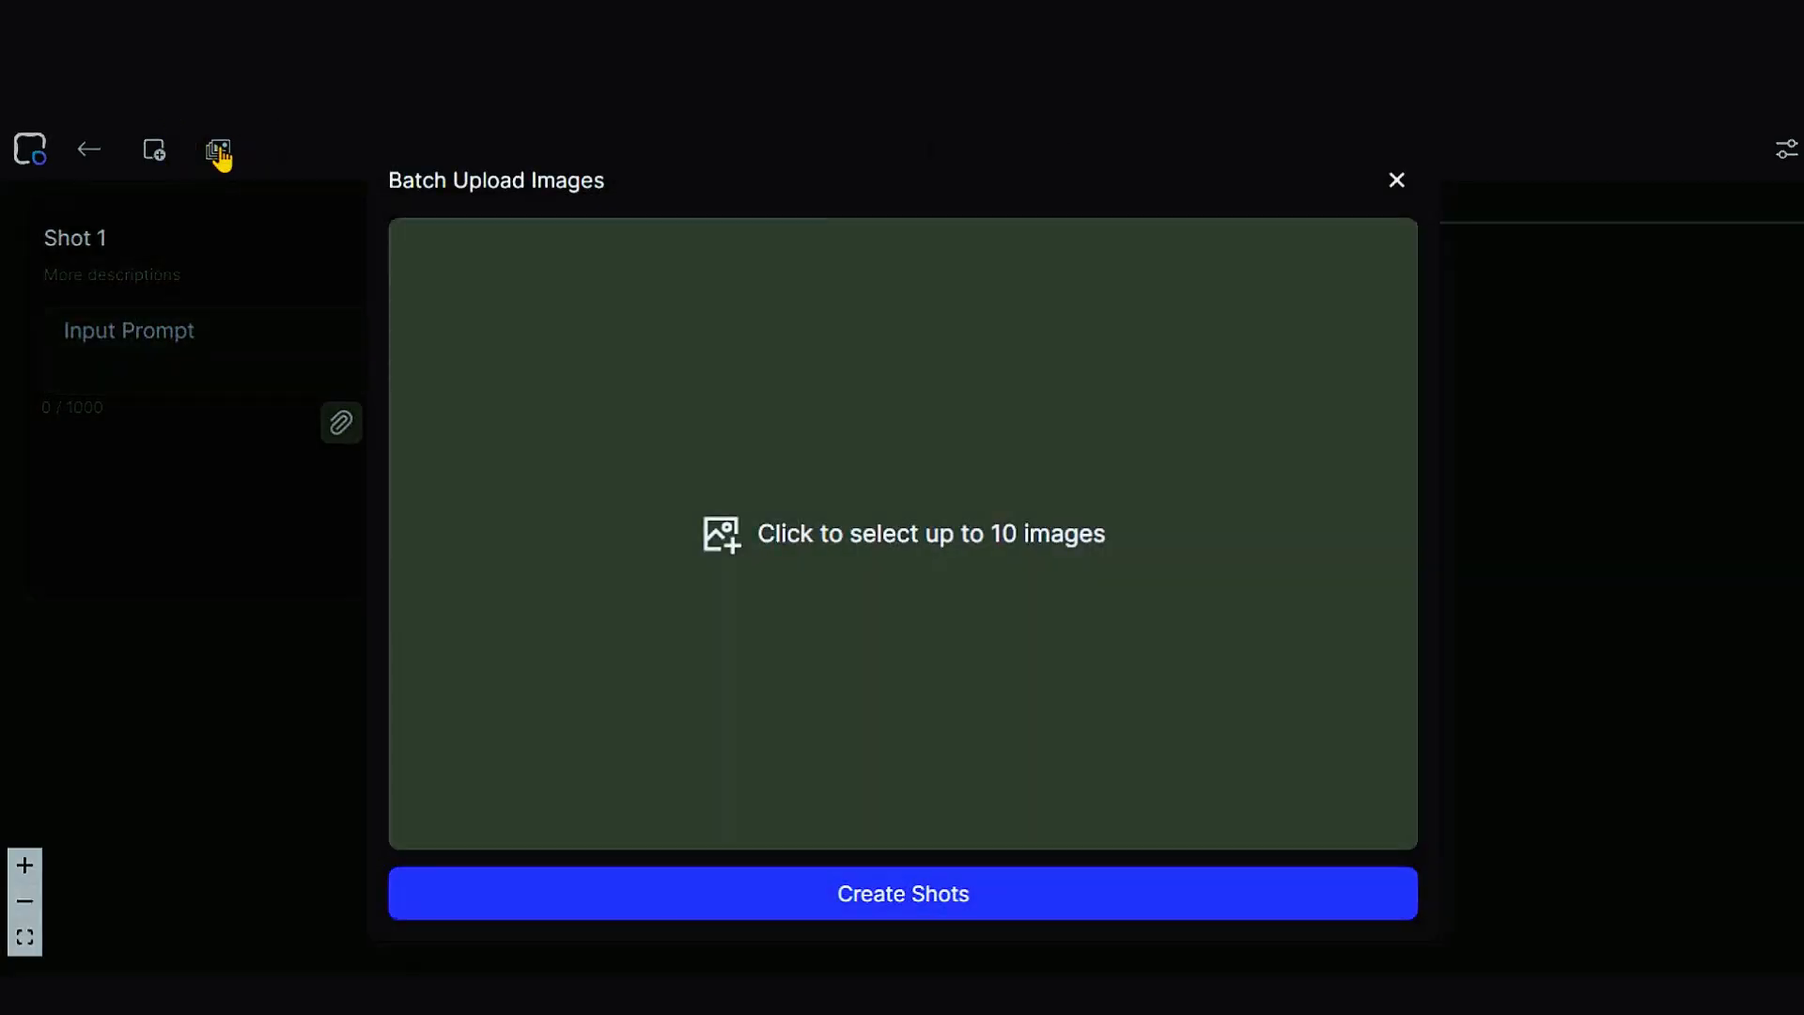
left_click_drag(385, 183, 604, 190)
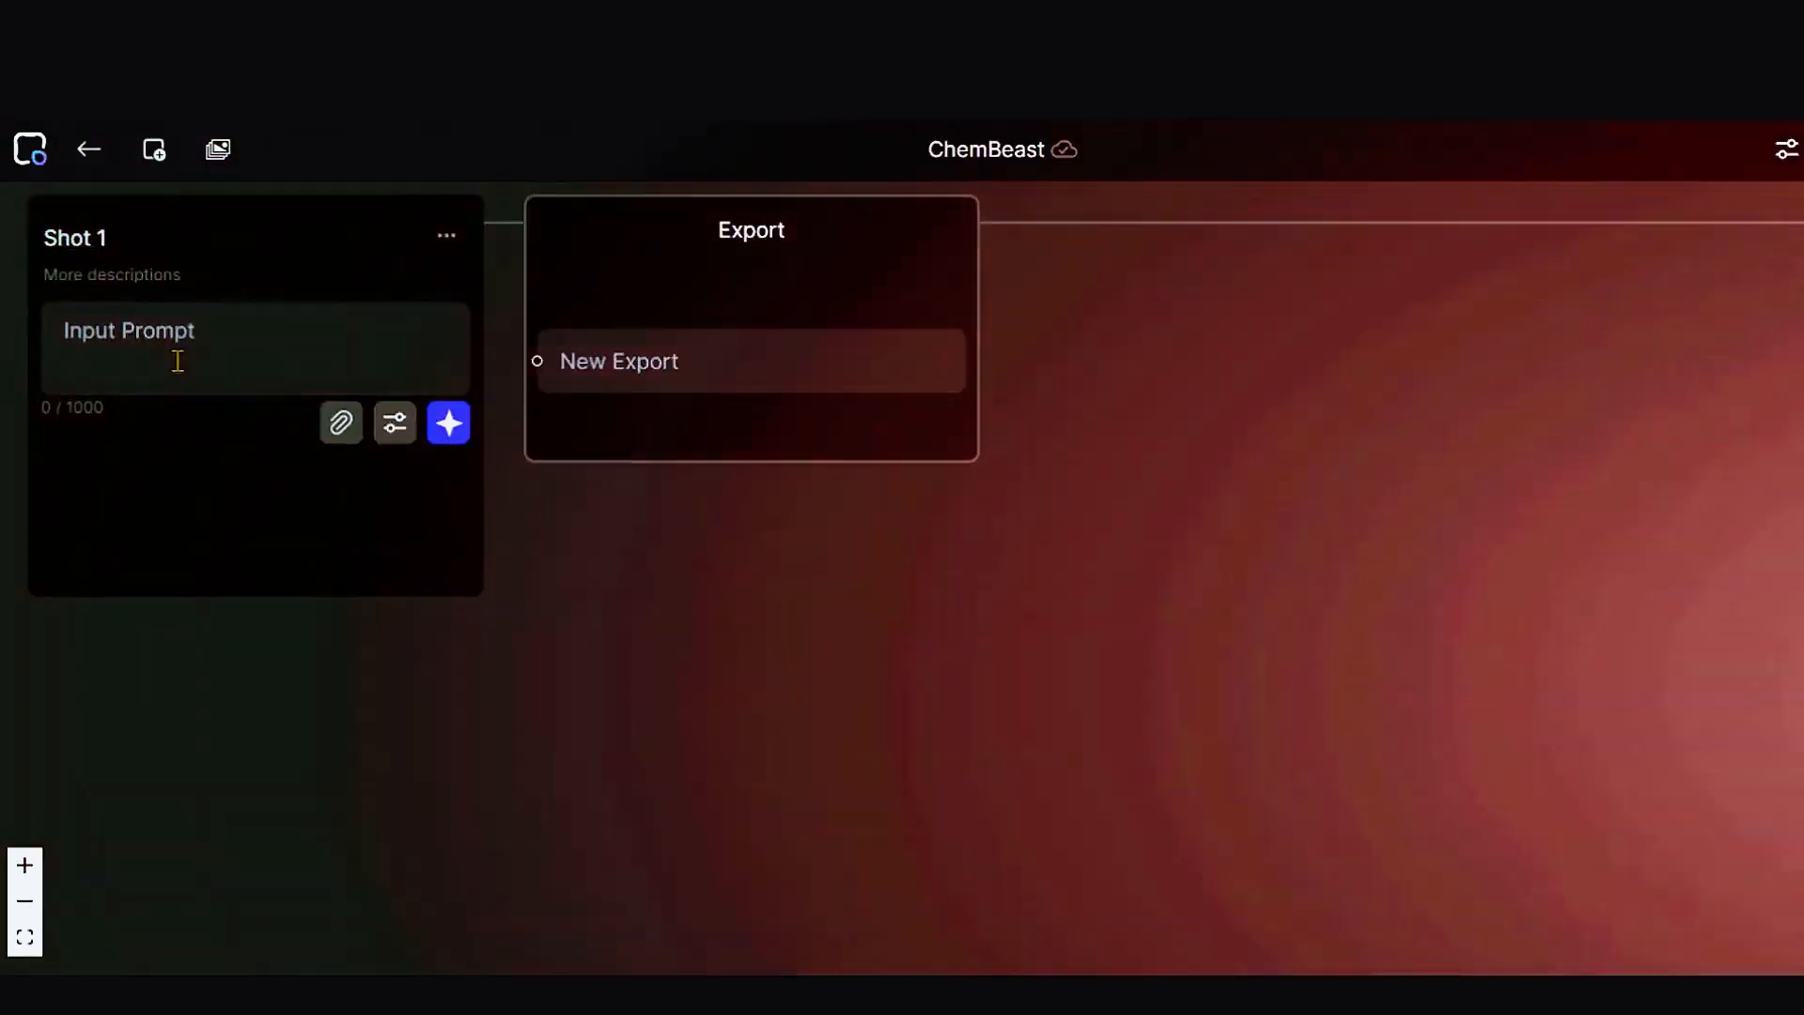
Step: Enter the Shot 1 prompt "Wide angle, high position, morning light, forest, misty, sunlight filtering, ancient trees, dense foliage, serene, calm"
left_click(177, 361)
type("W")
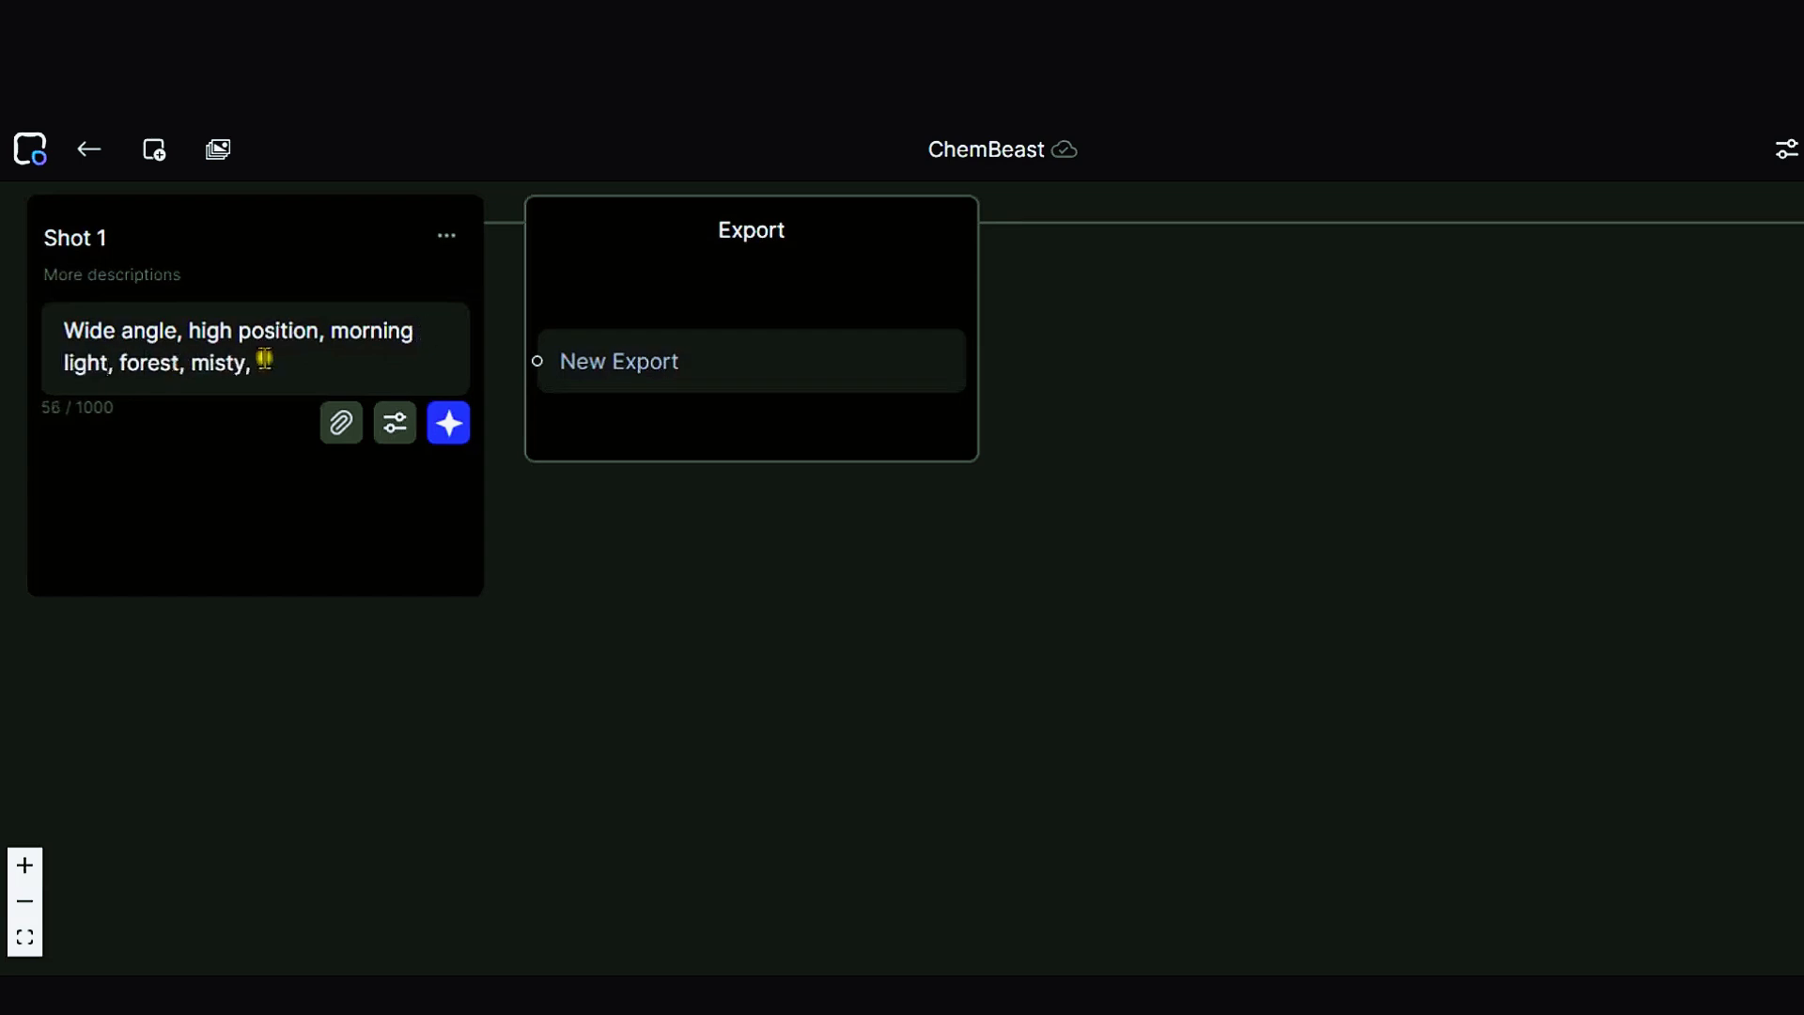
type("sunlight filtering, ")
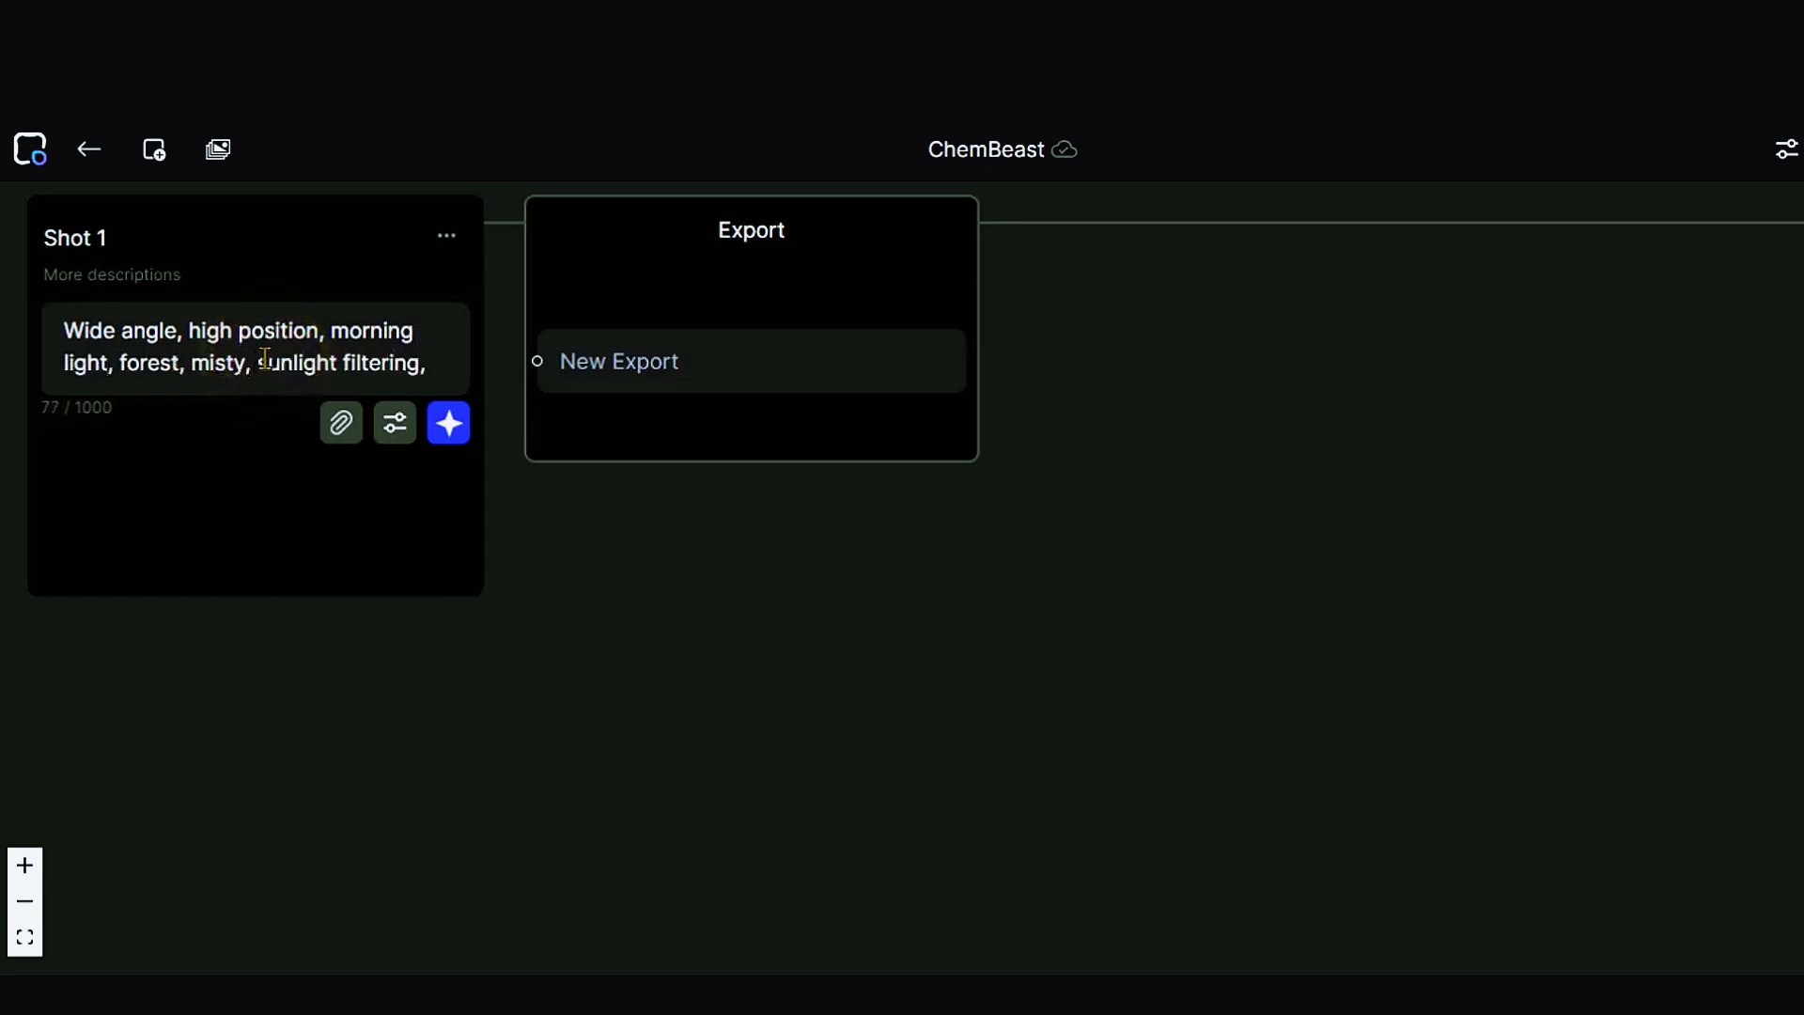
type("an")
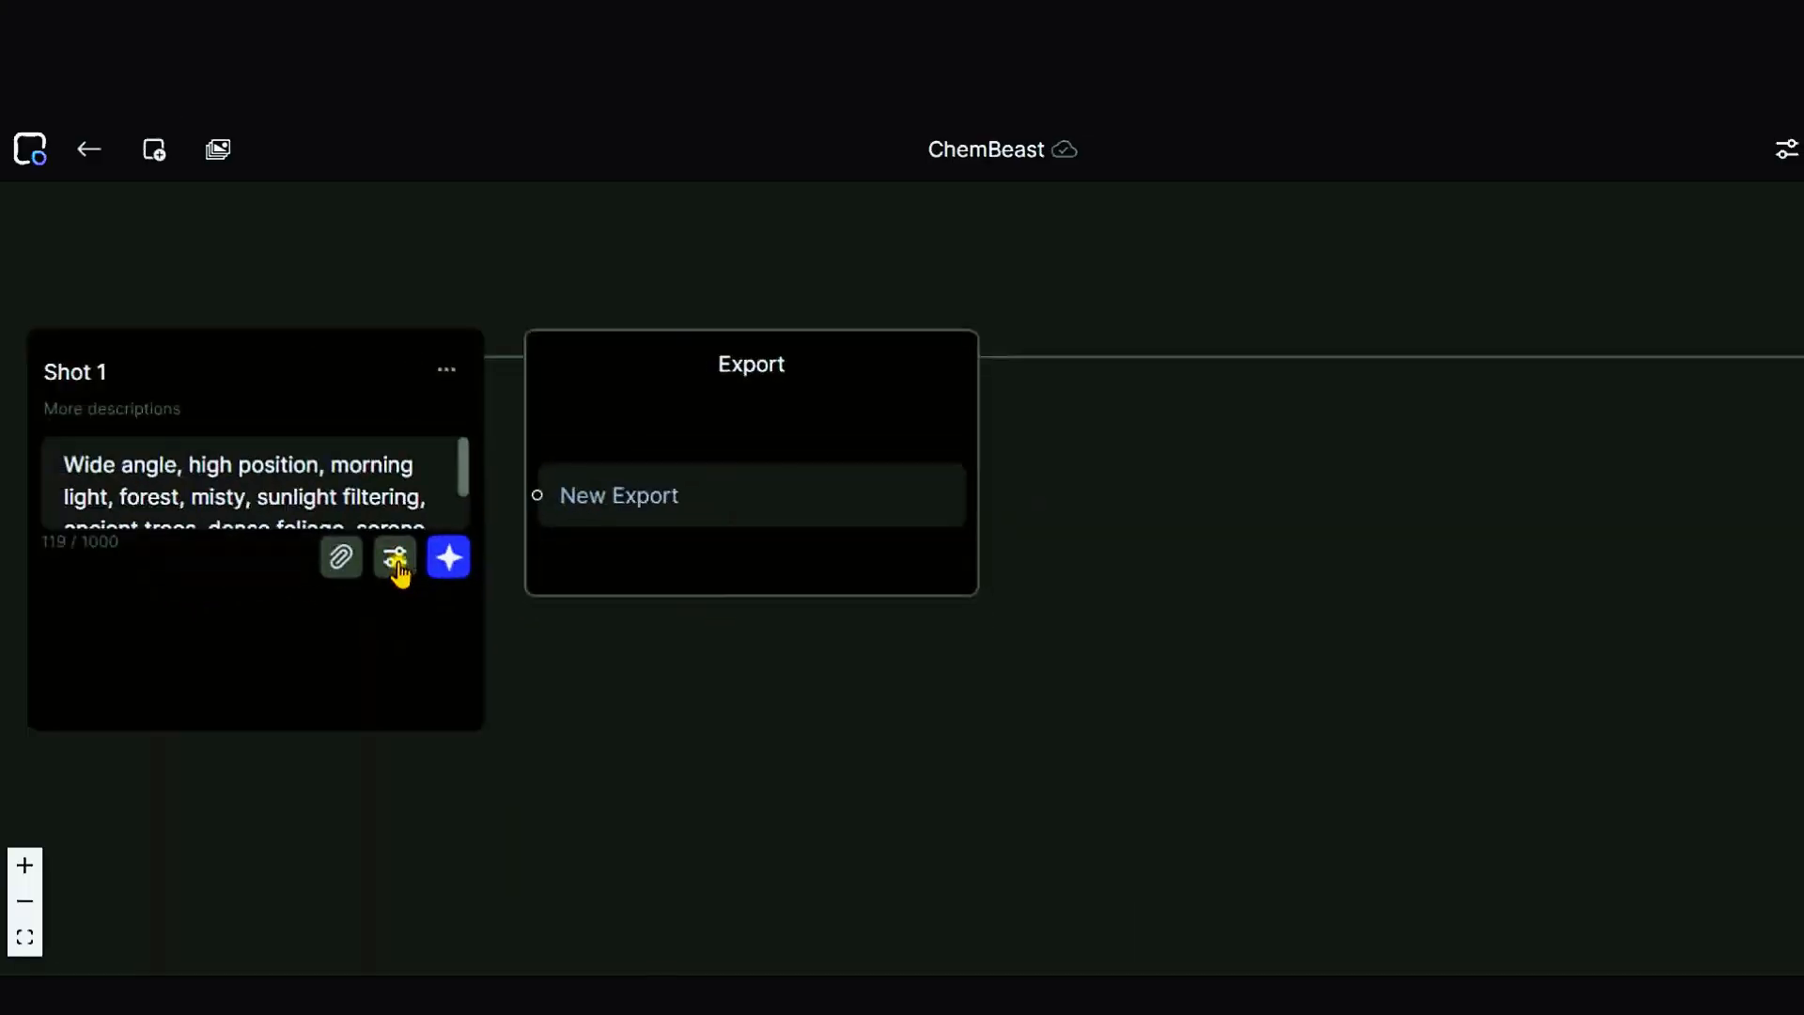
Step: Set Shot 1's model to Text-to-Video-Morph-0.1 and choose the zoom-in camera movement
left_click(395, 557)
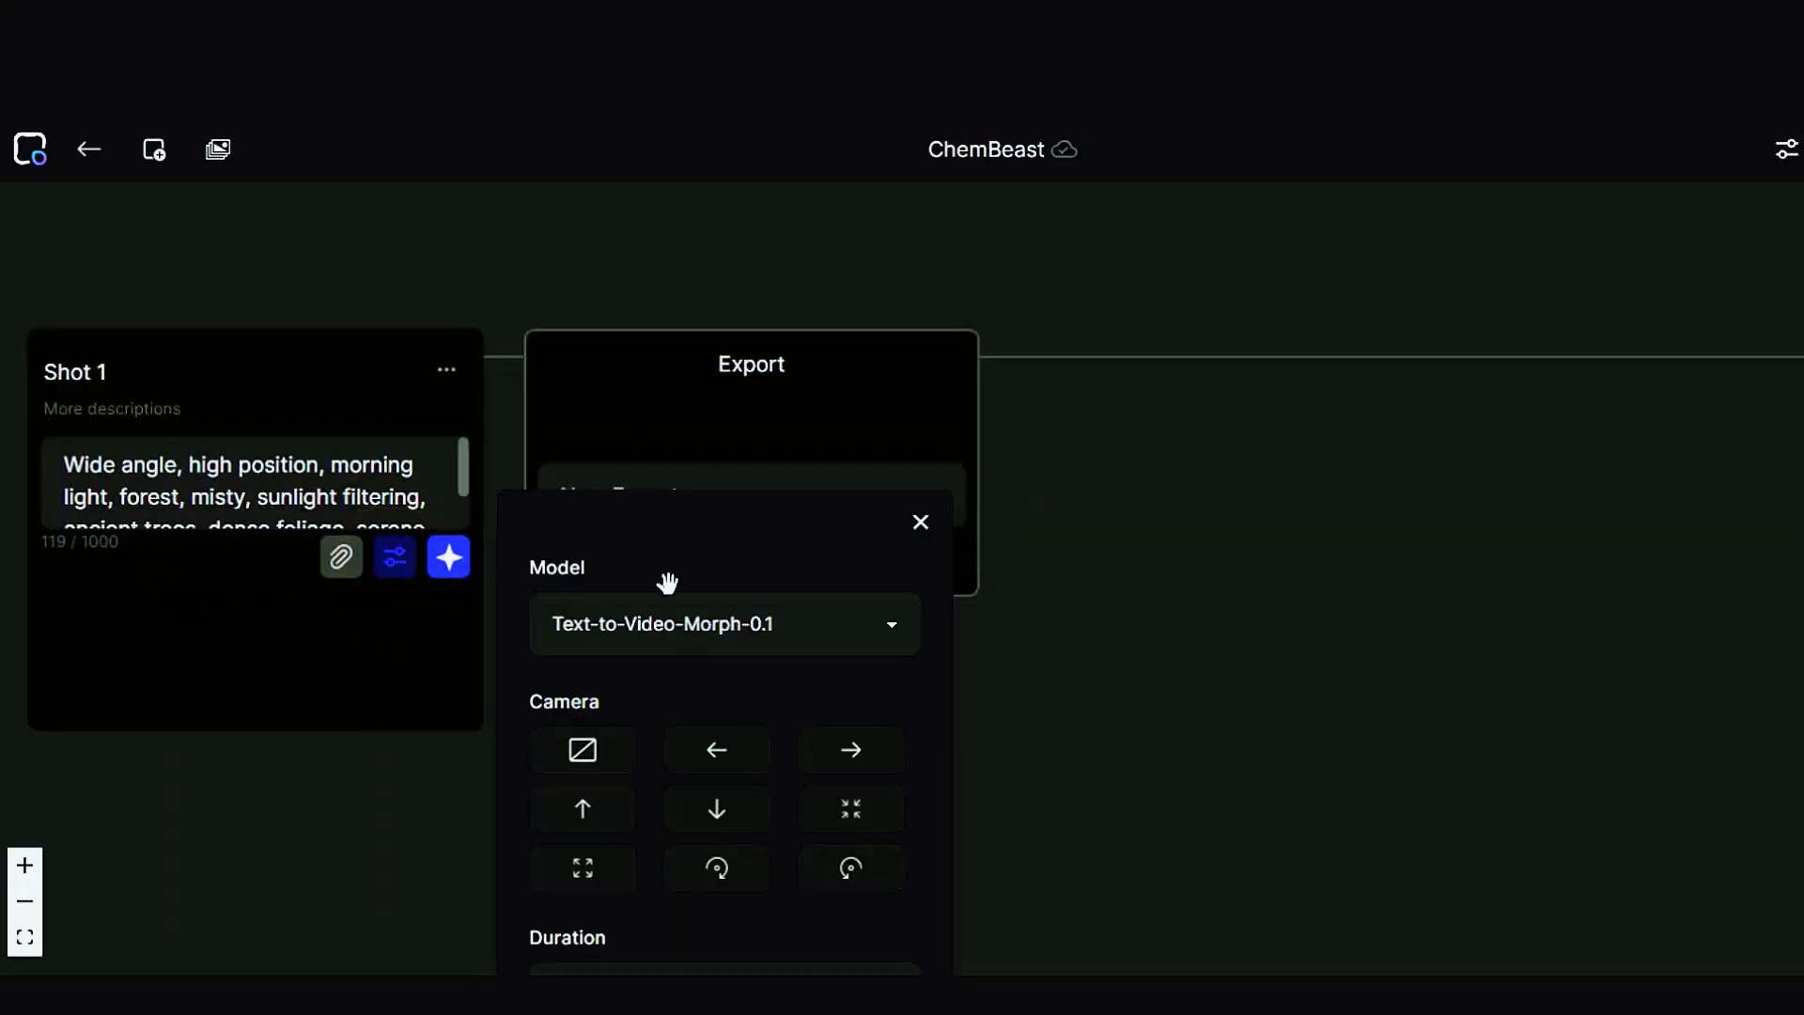
scroll(667, 582, "down", 3)
left_click(719, 516)
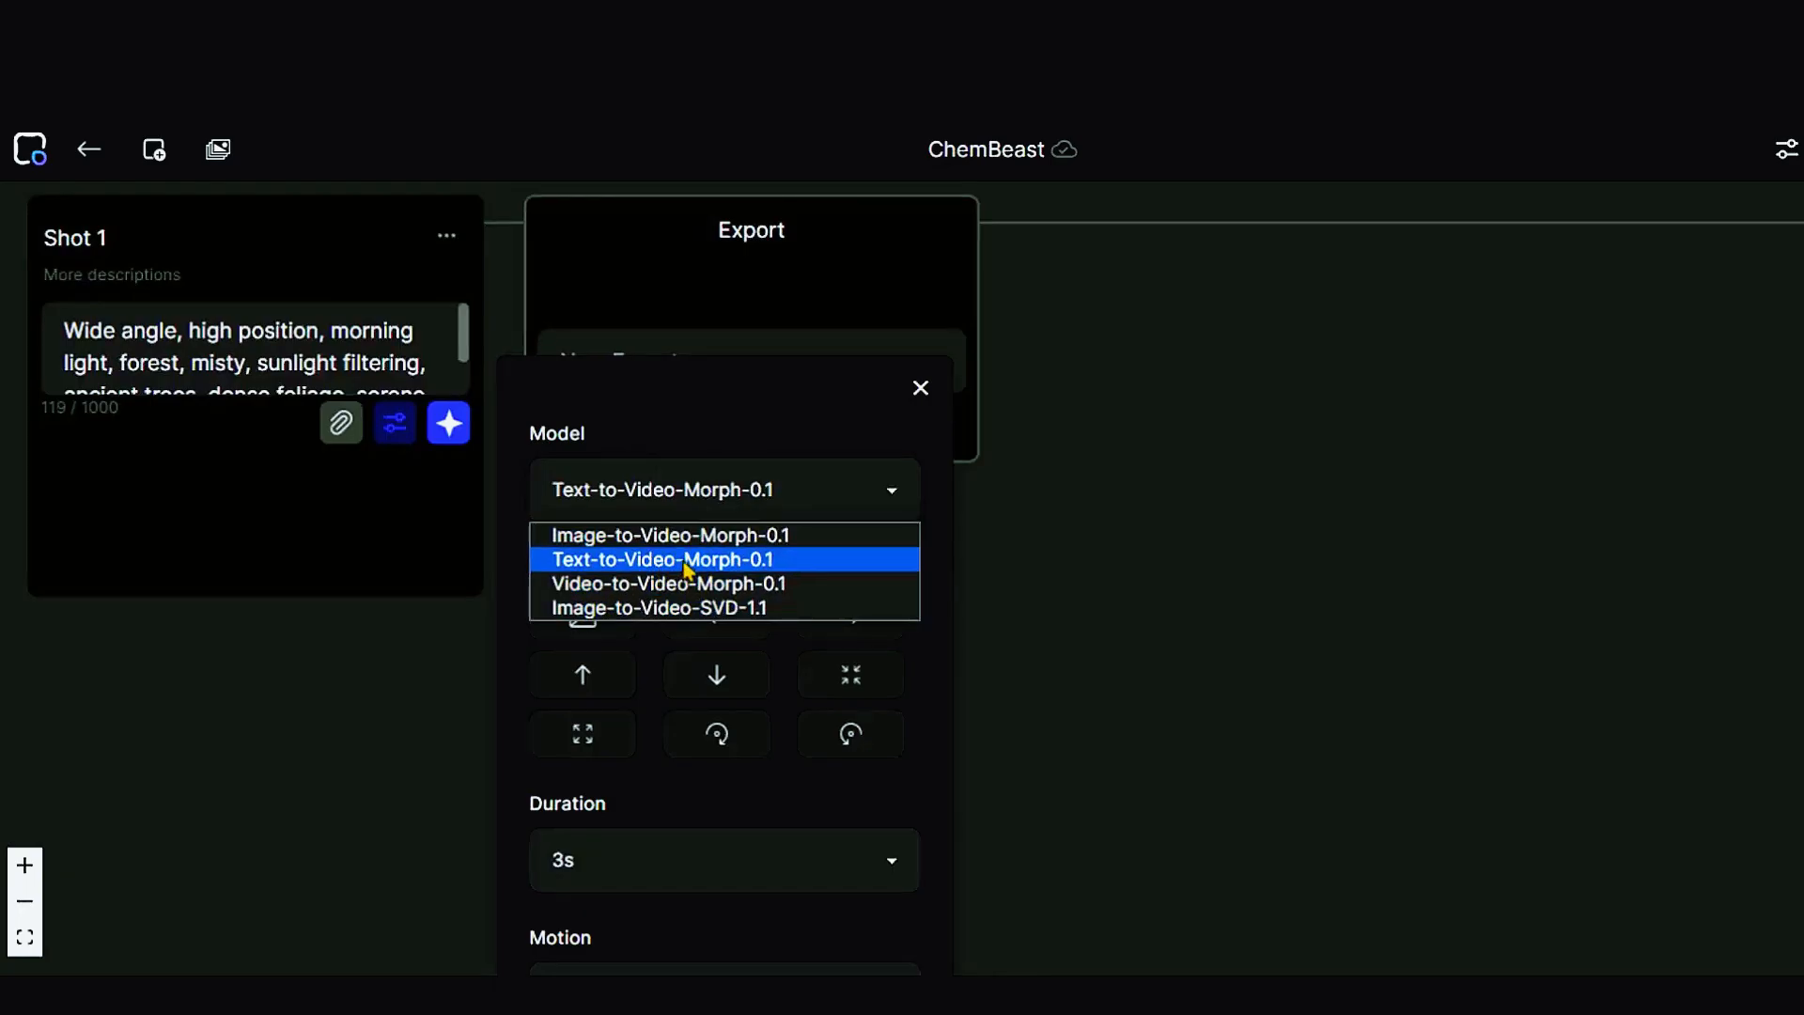
left_click(685, 559)
scroll(628, 507, "down", 1)
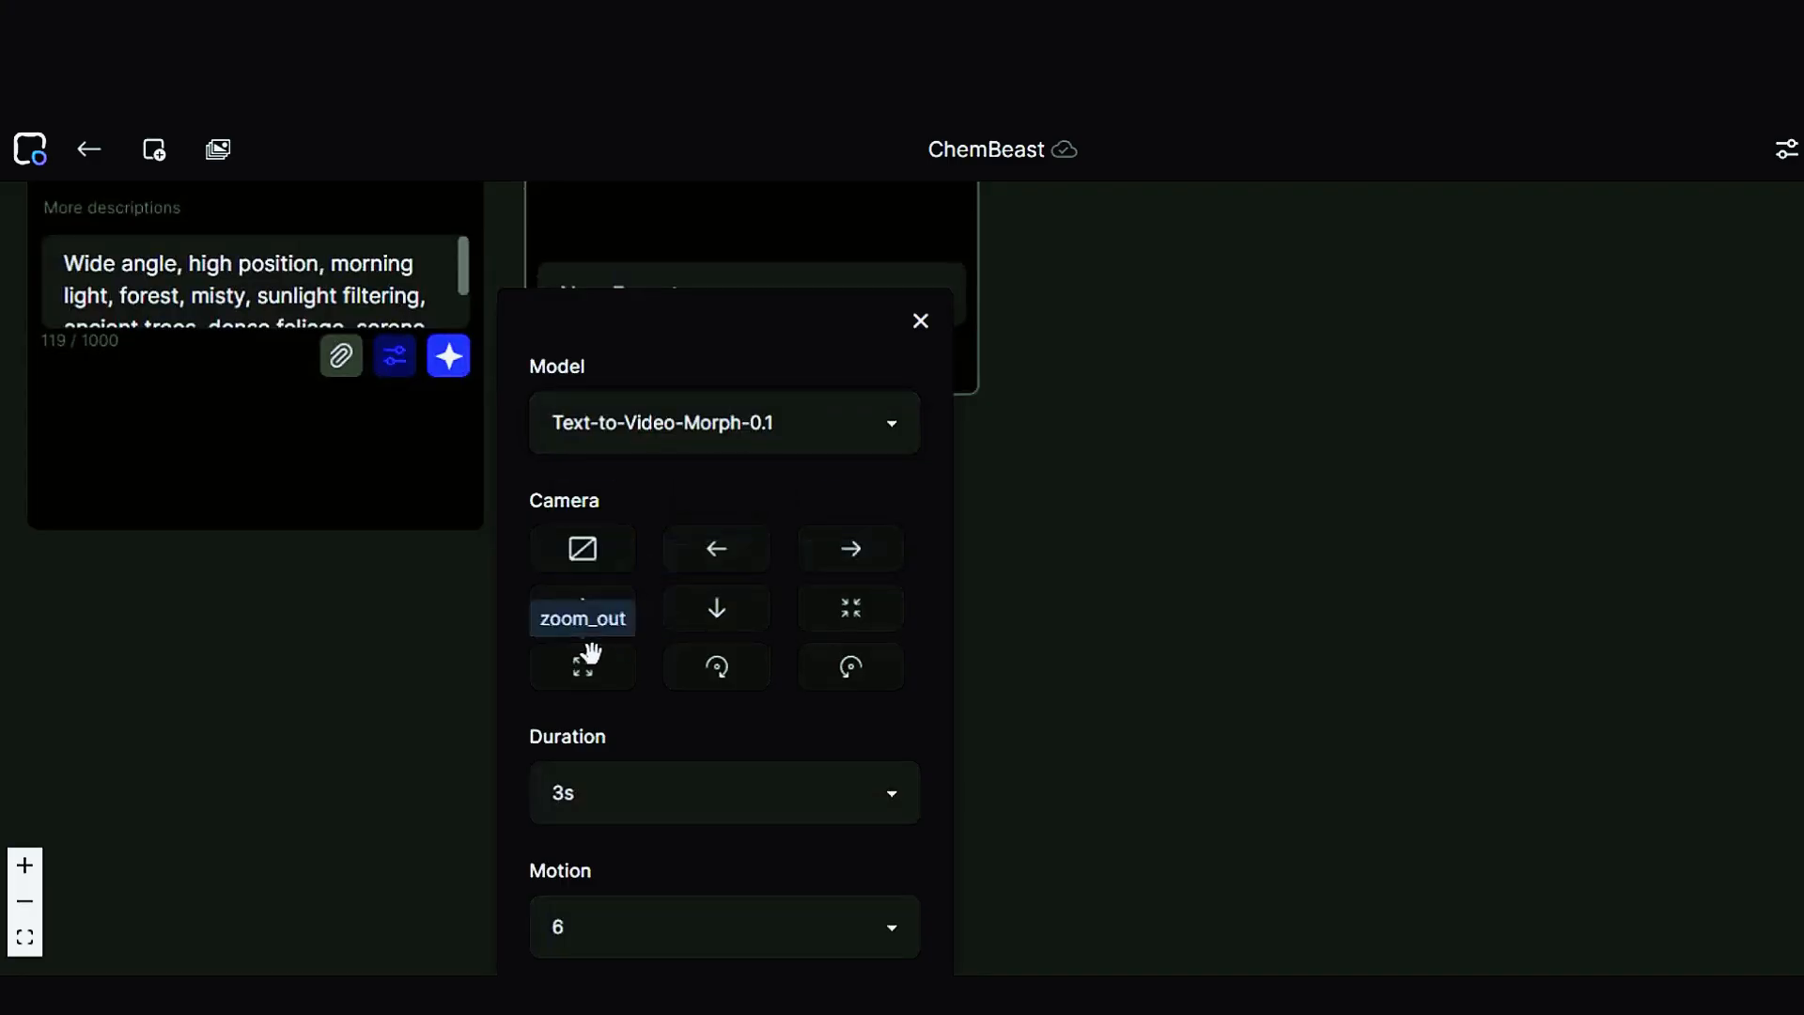
left_click(841, 610)
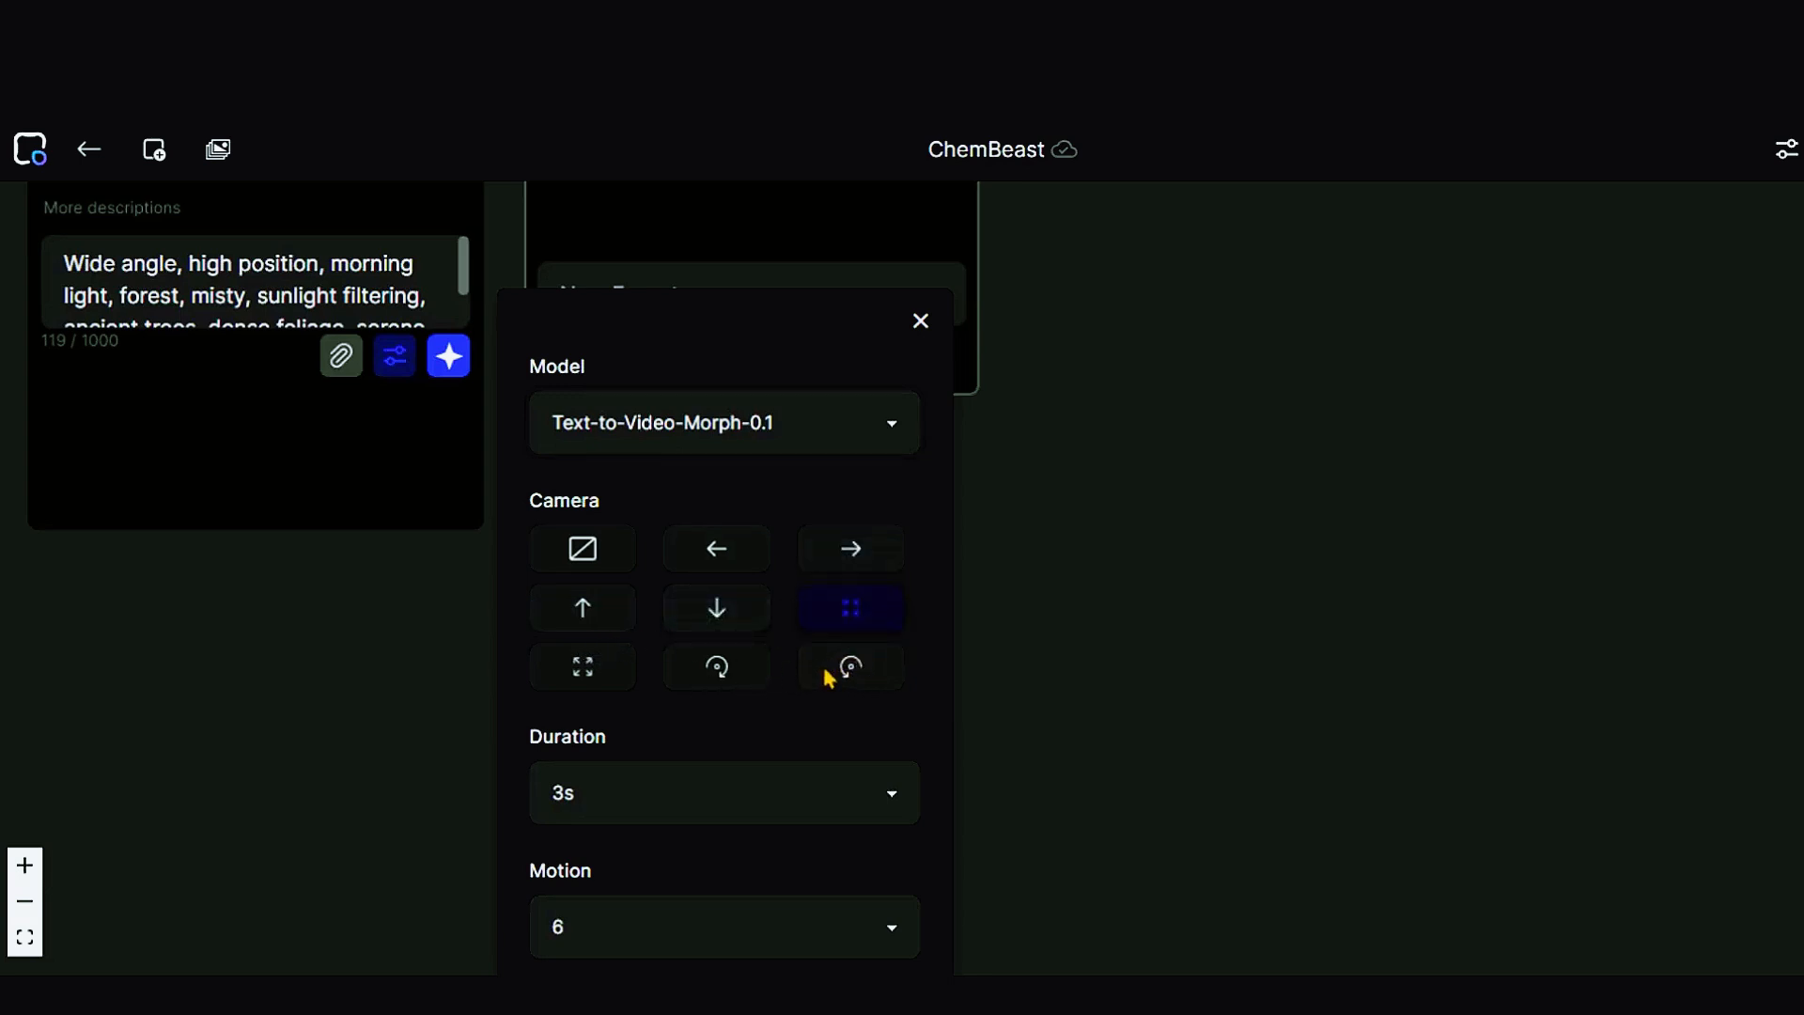
Step: Set Shot 1's duration to 5s and its motion to 6
scroll(829, 678, "down", 2)
left_click(733, 654)
key("Down")
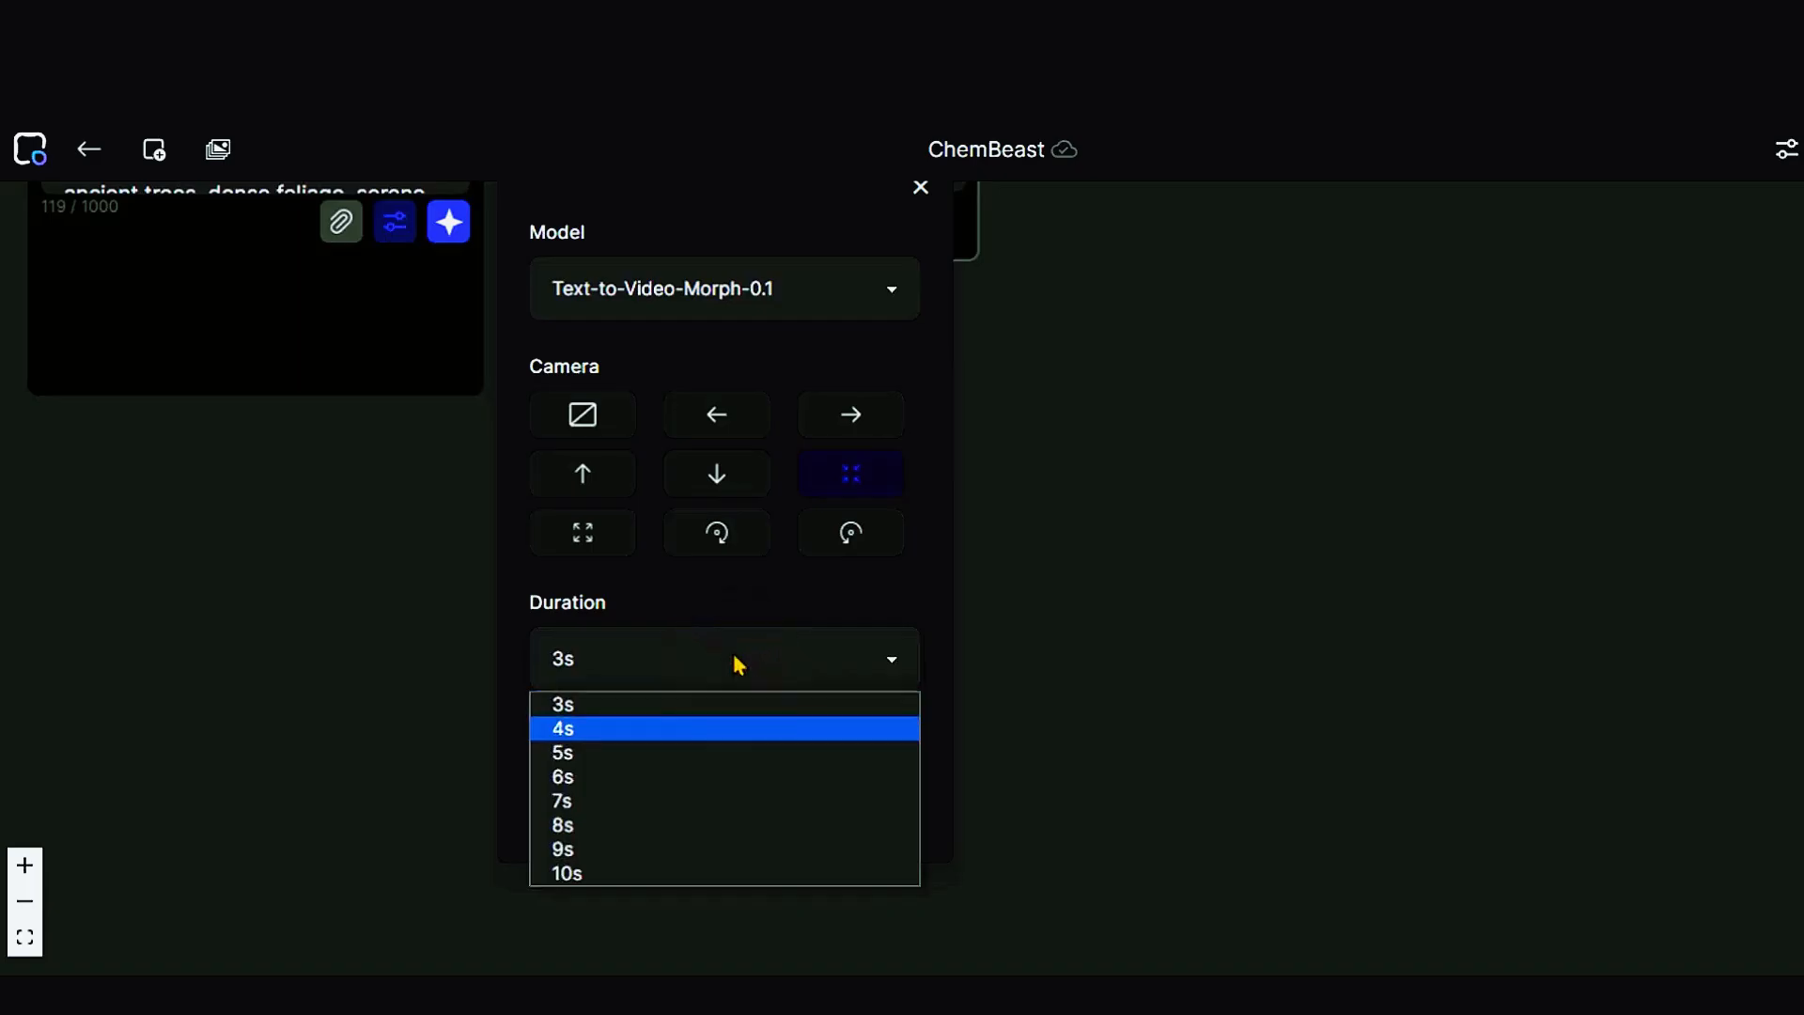
key("Down")
key("Down")
key("Down")
key("Down")
key("Down")
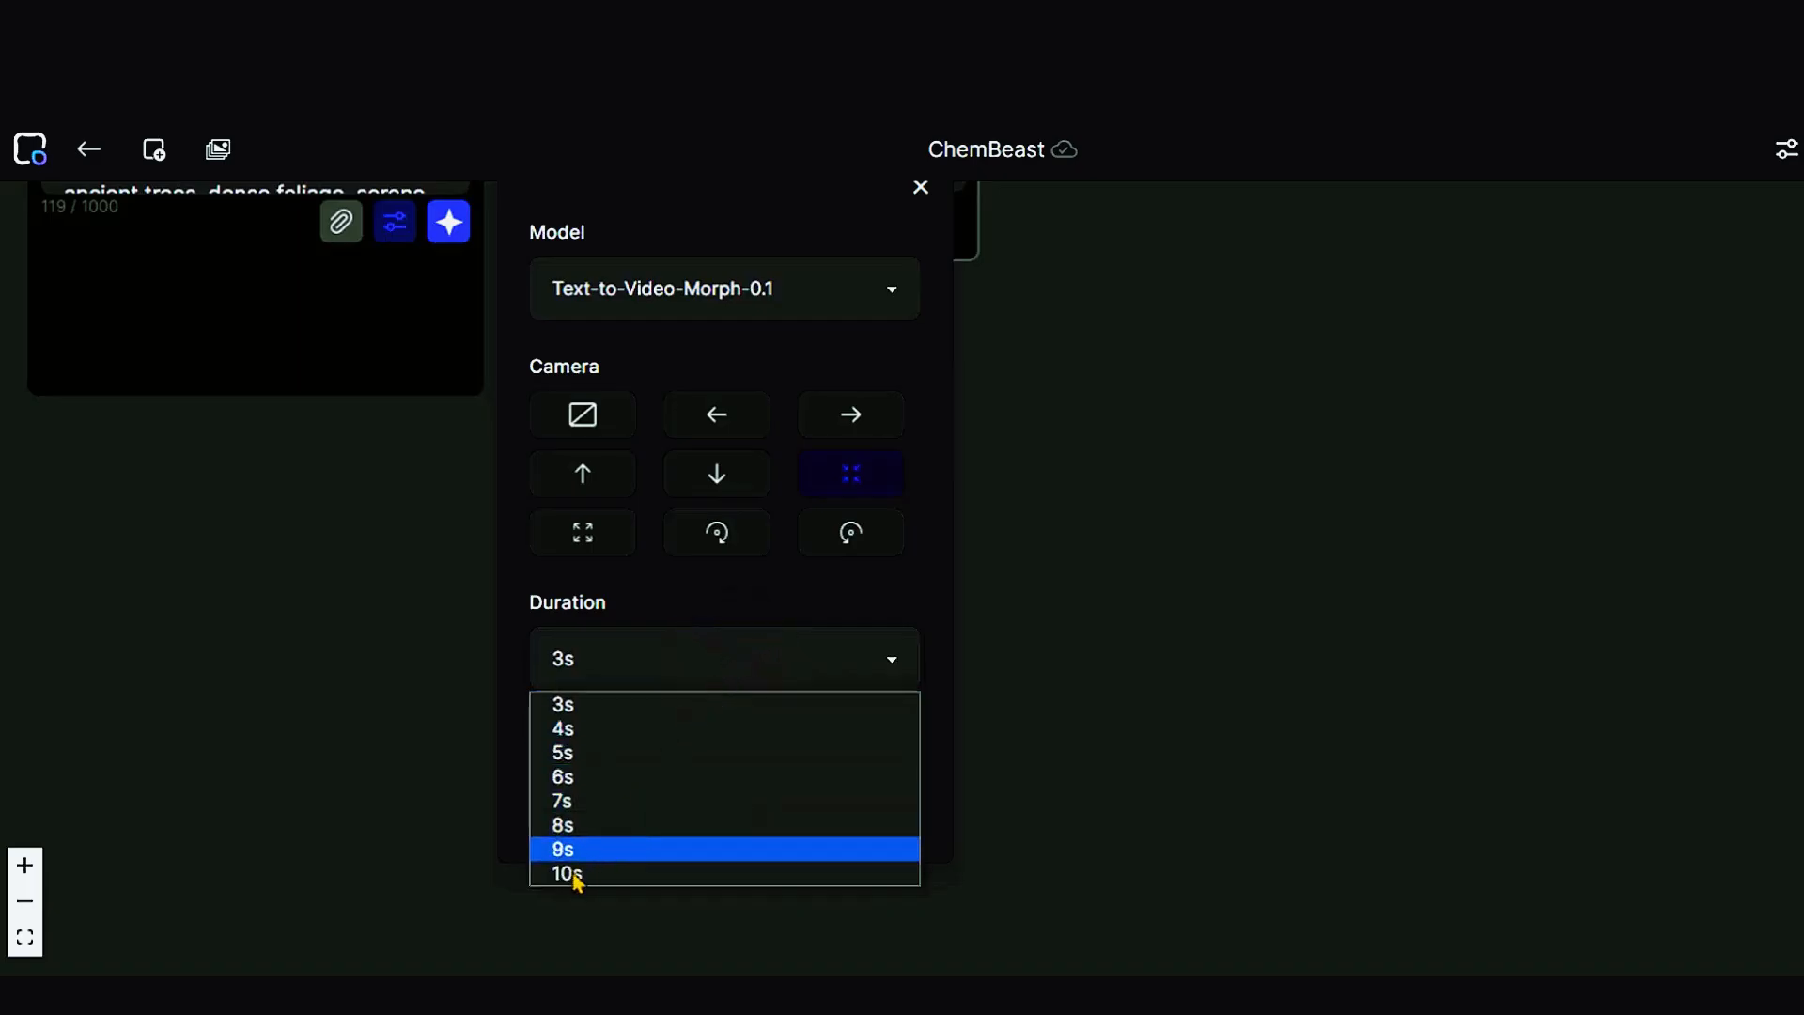
key("Up")
key("Up")
key("Up")
key("Up")
key("Up")
key("Up")
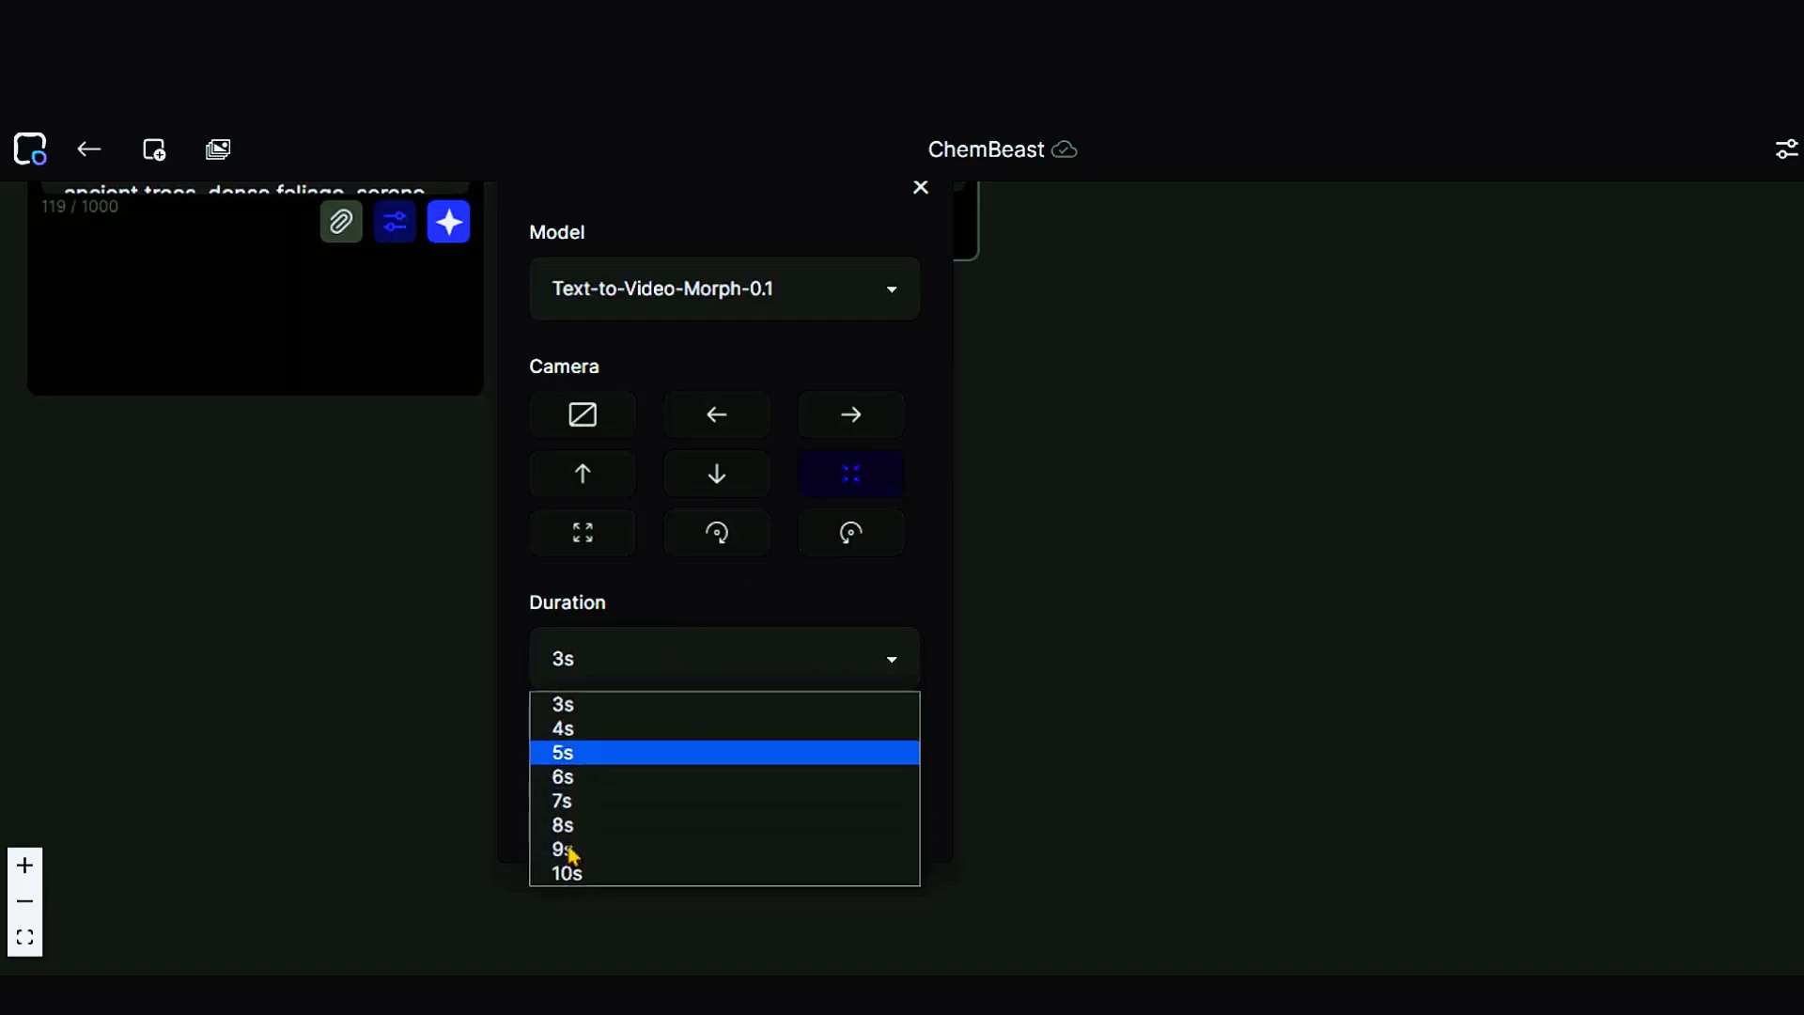
left_click(567, 756)
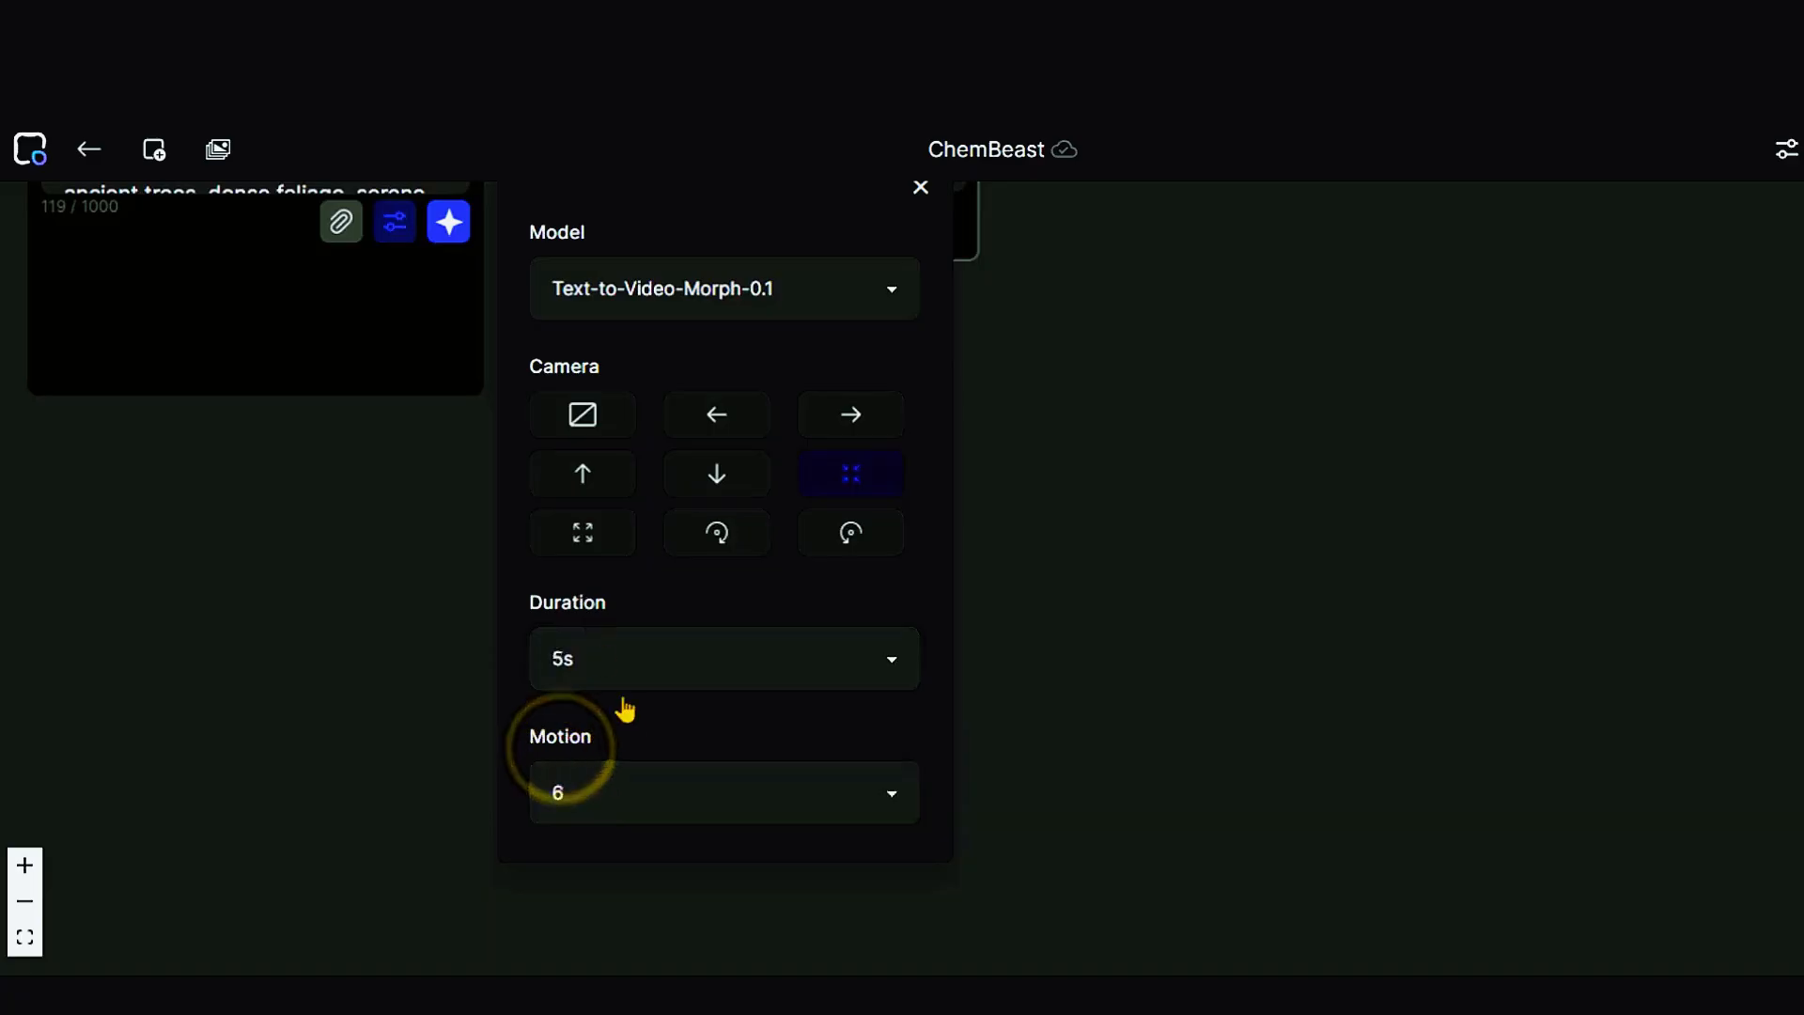
left_click(666, 800)
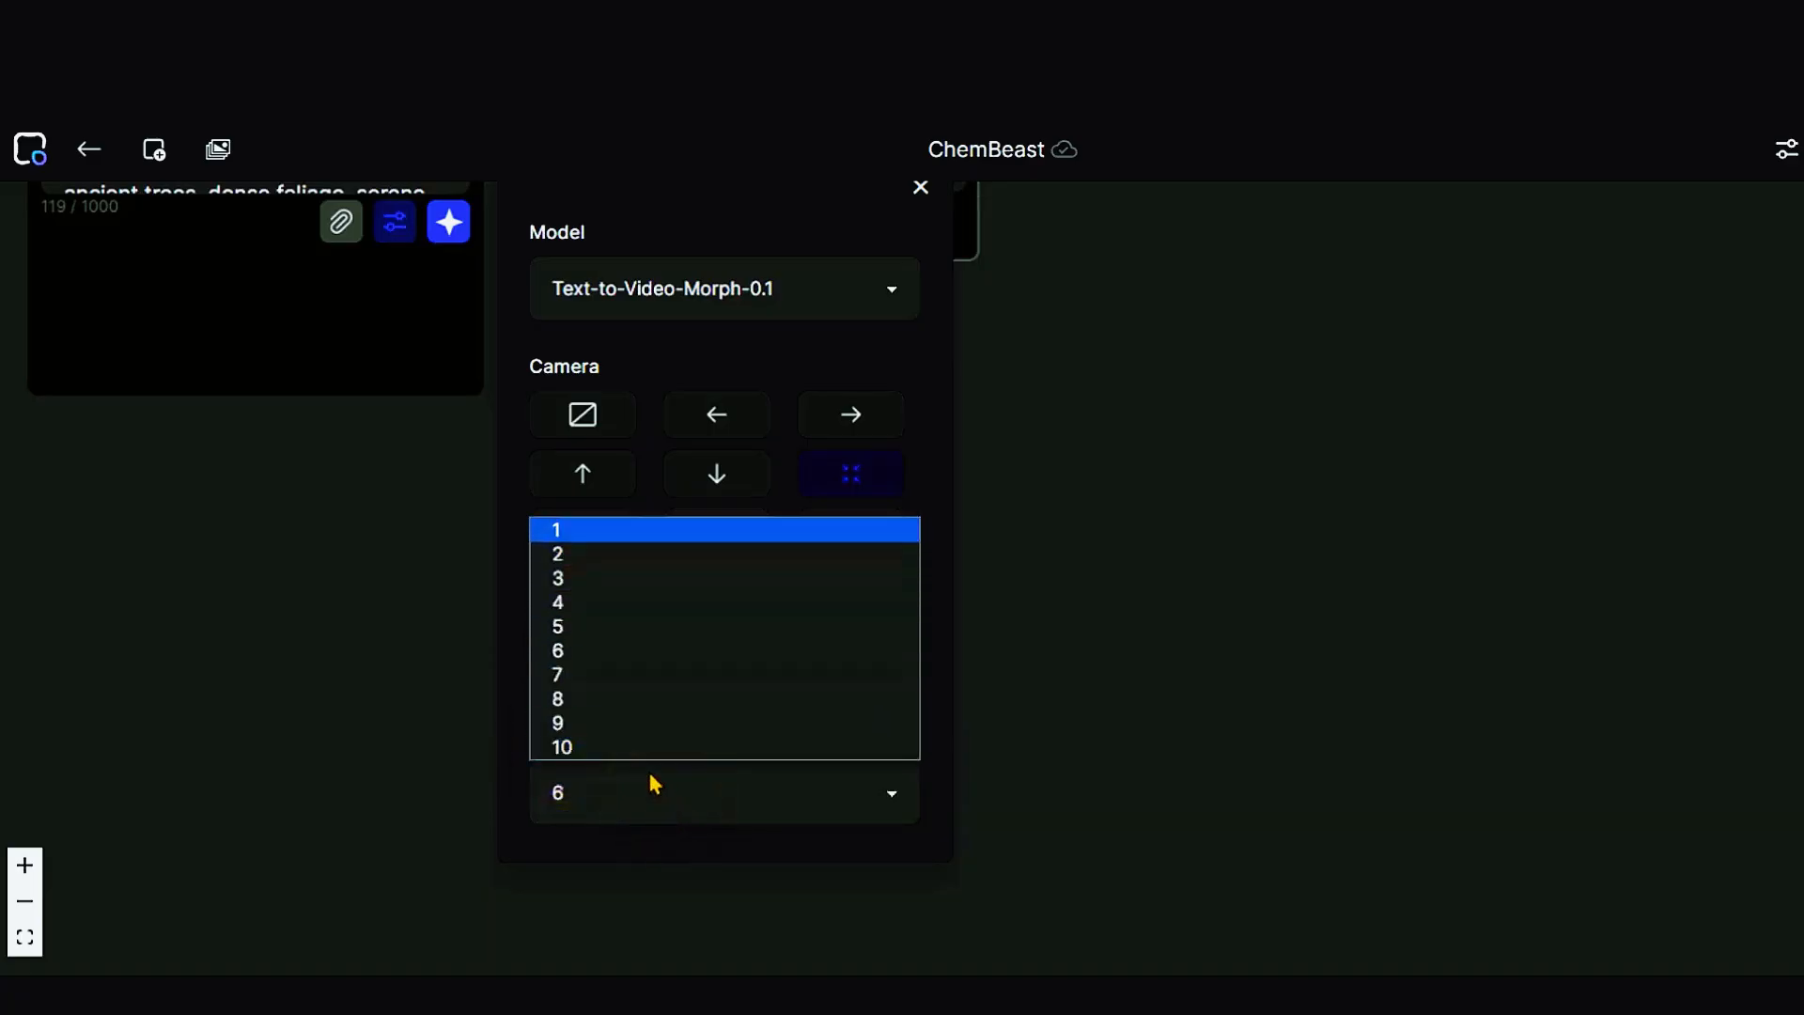
left_click(573, 658)
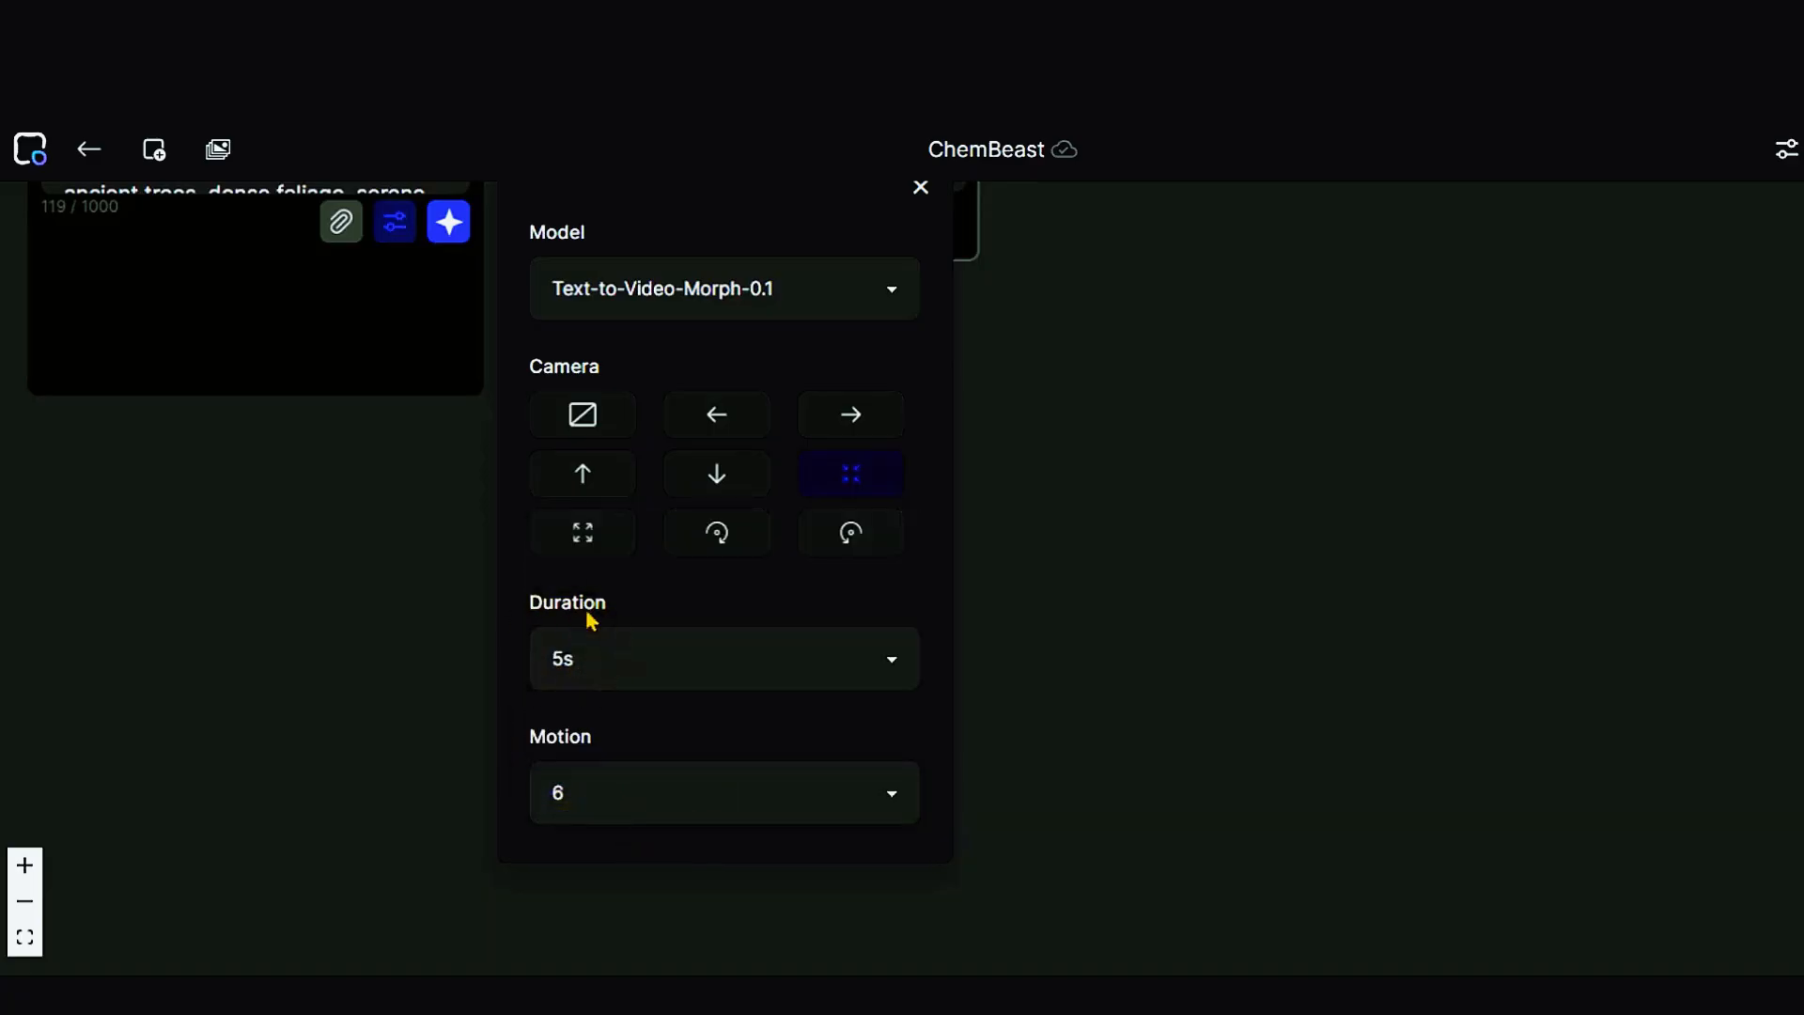
Step: Generate the Shot 1 video and close its generation settings
scroll(587, 610, "up", 1)
left_click(452, 366)
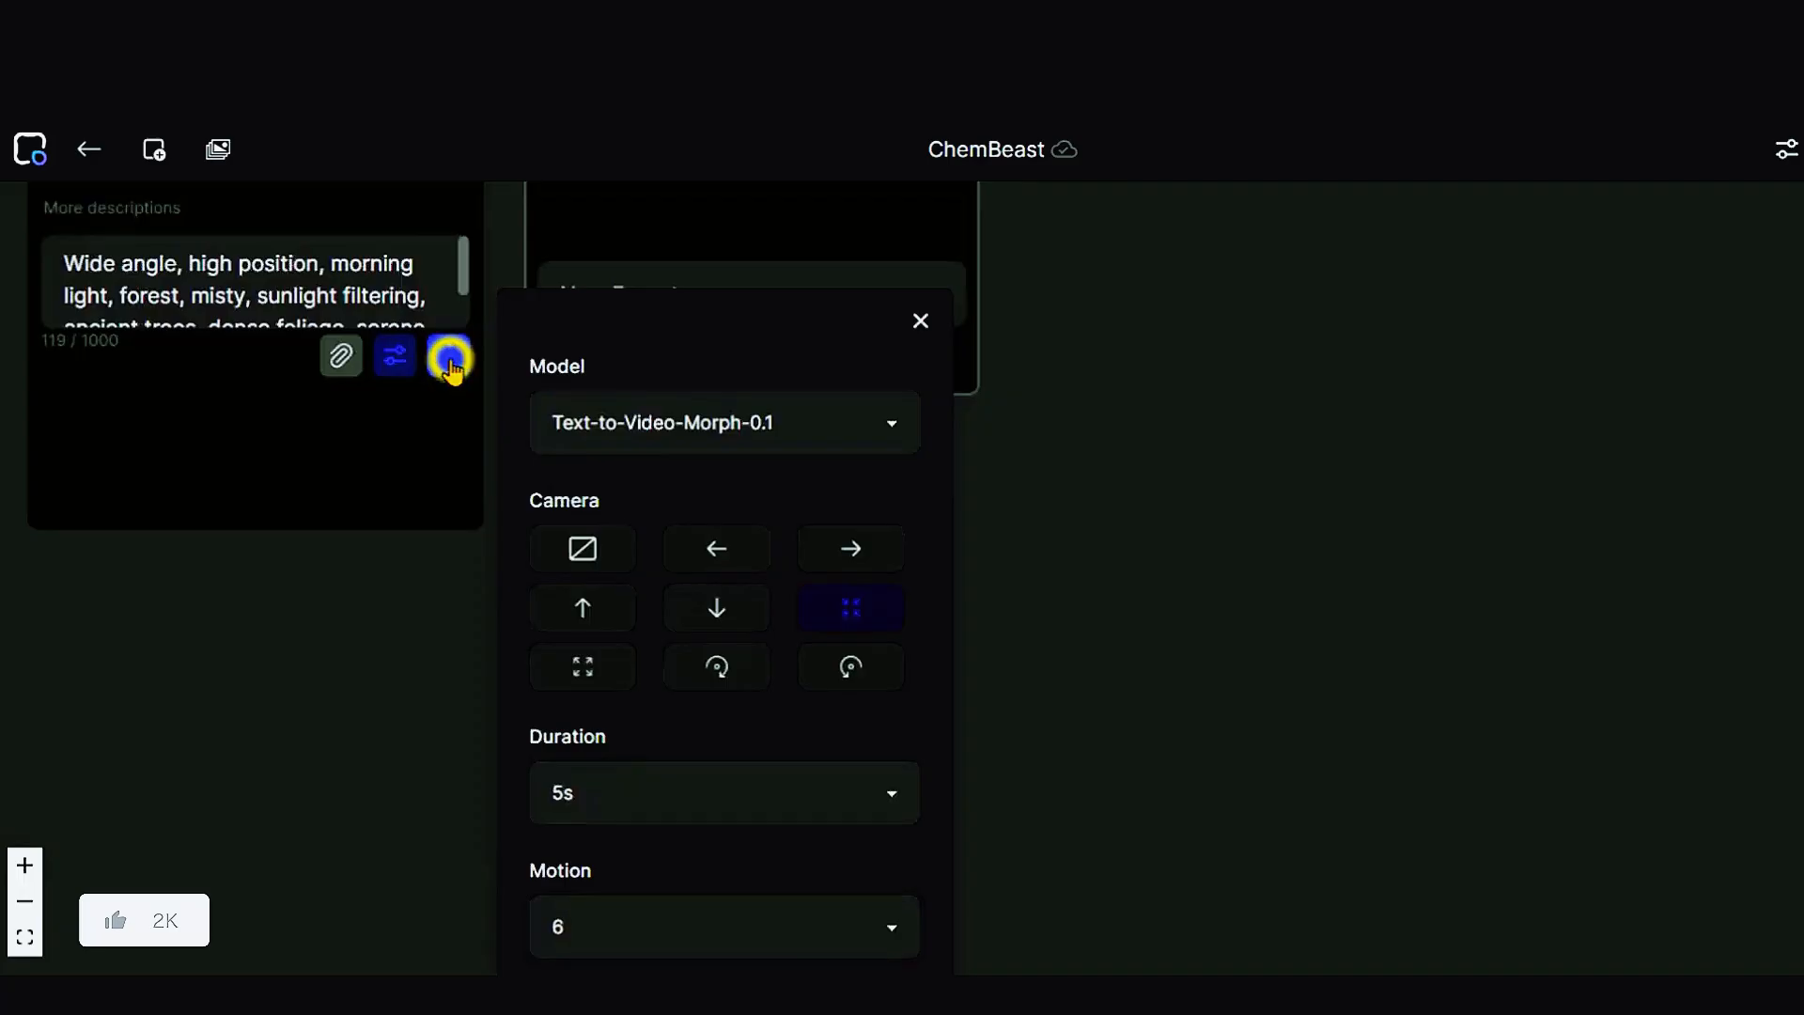
scroll(391, 519, "up", 1)
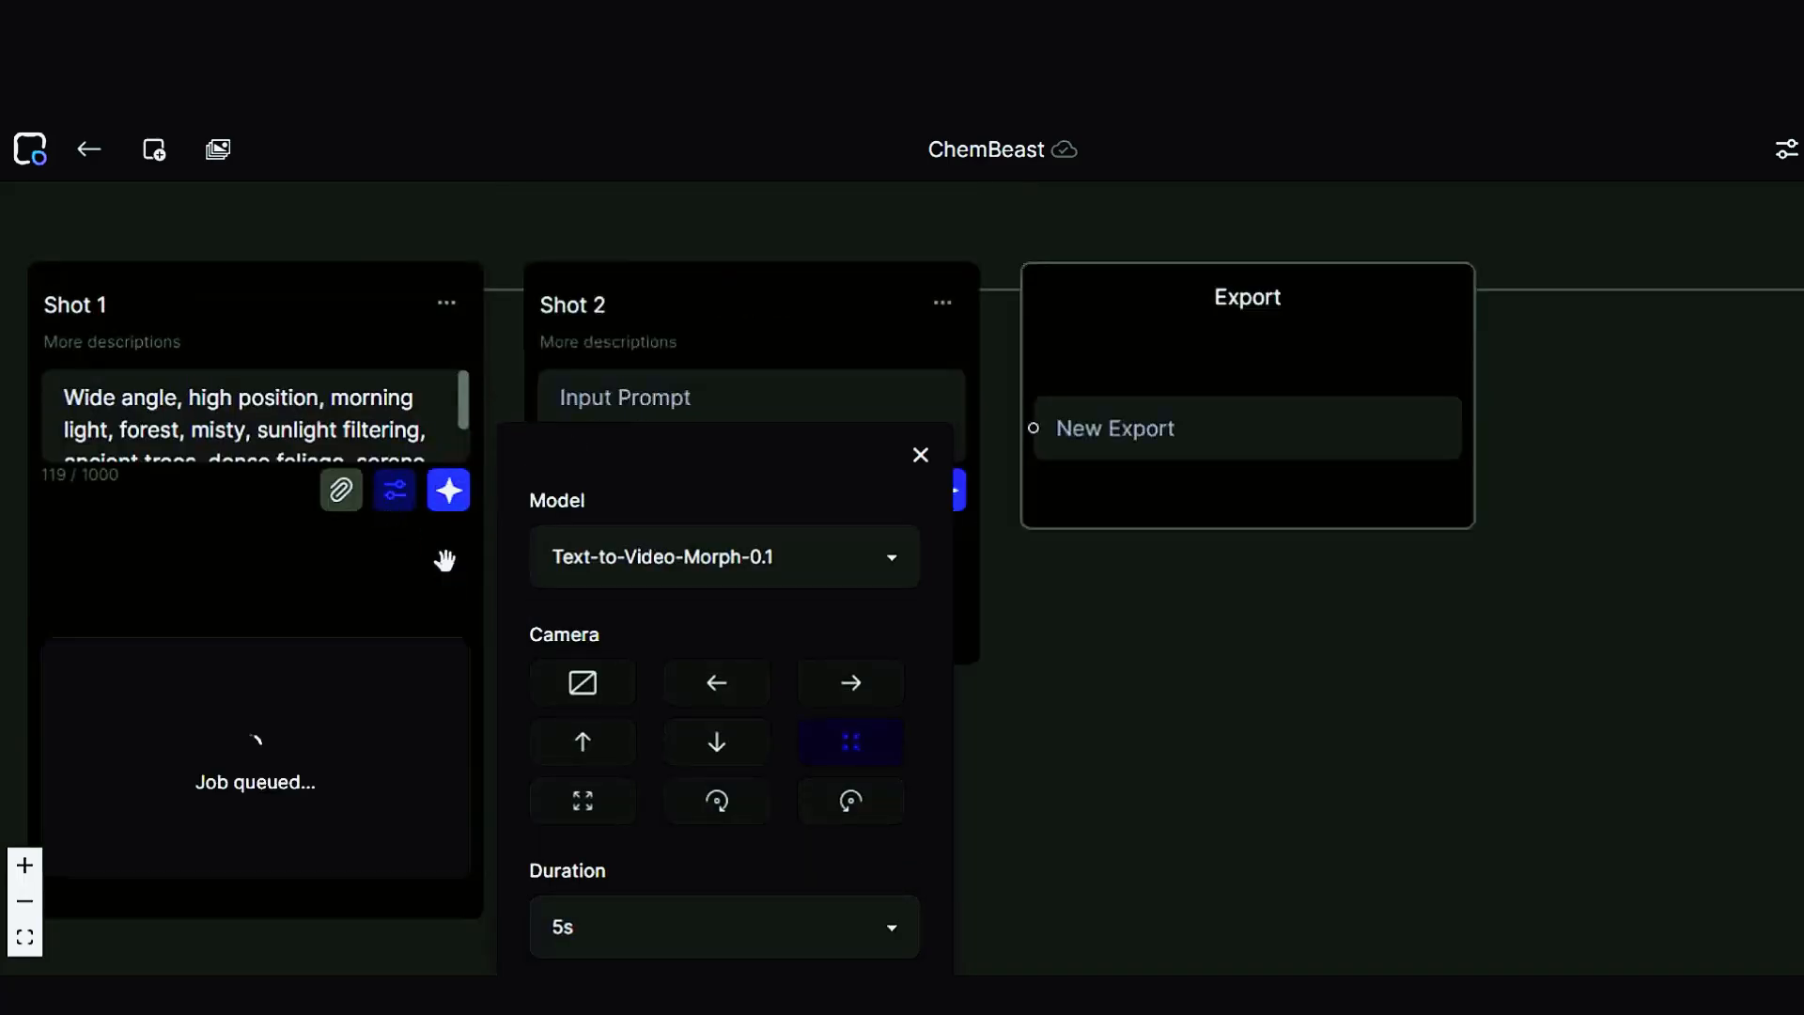
left_click(921, 456)
scroll(471, 661, "down", 1)
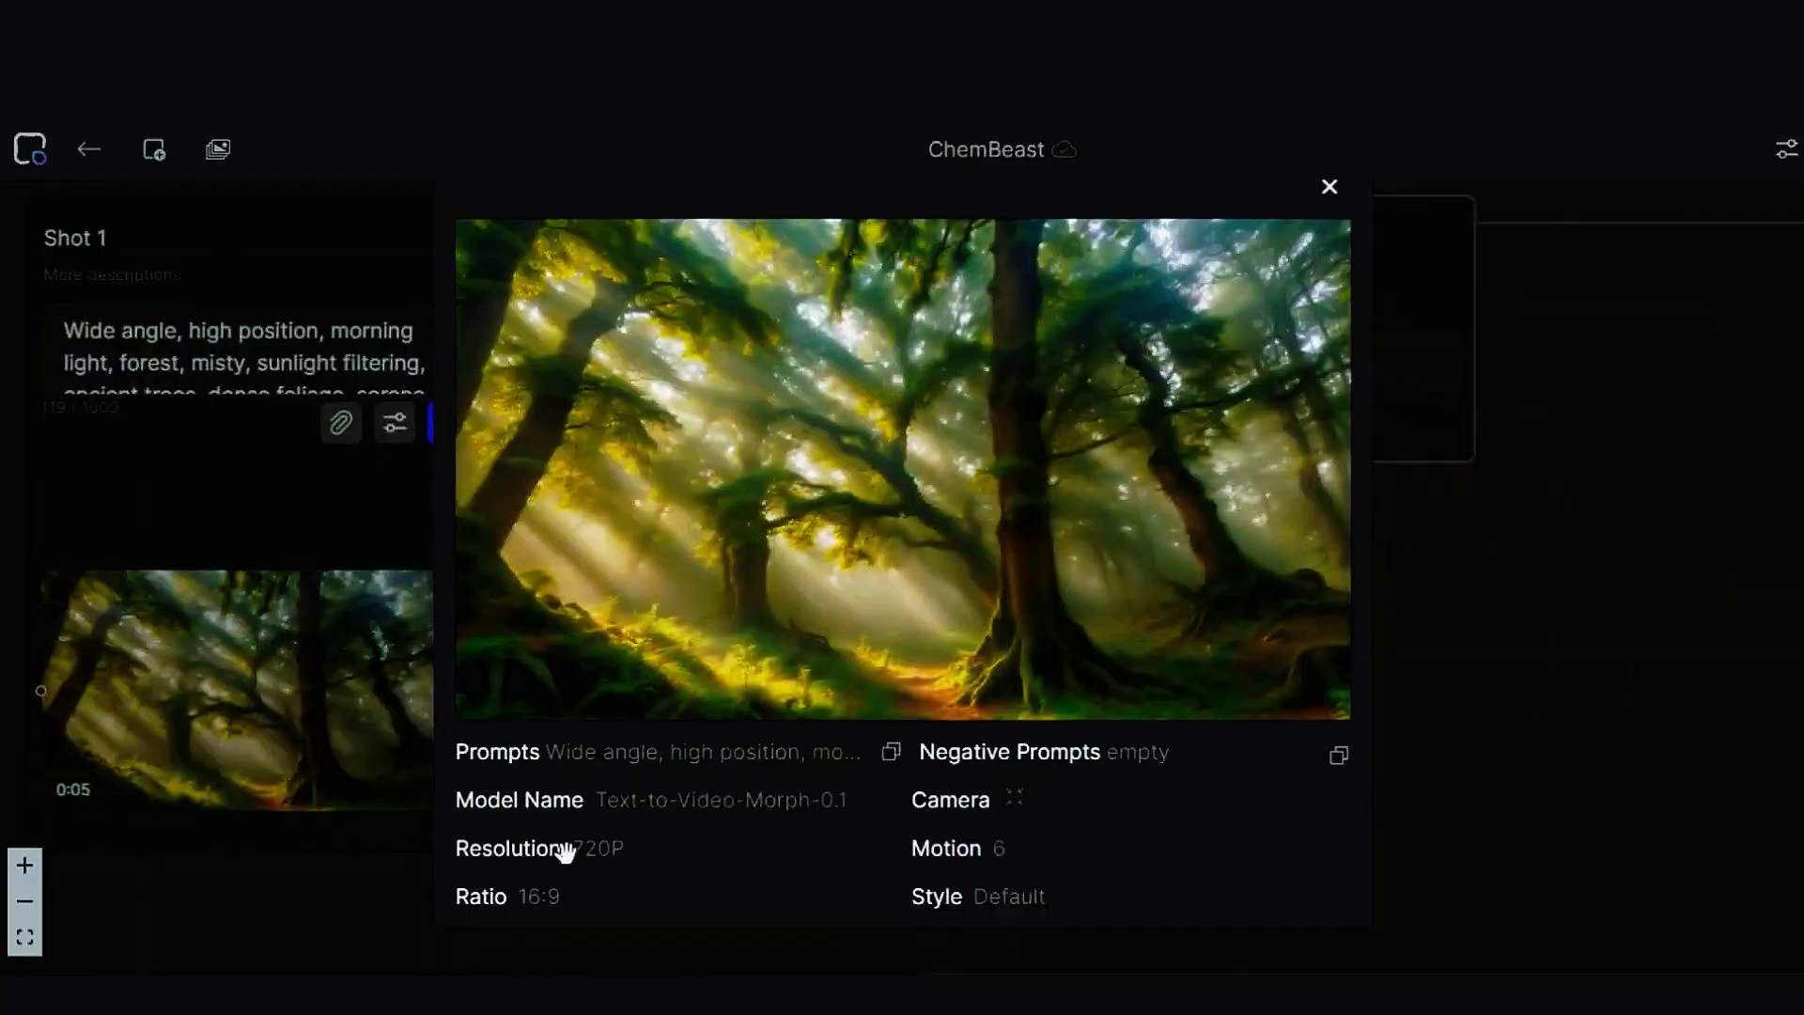
Step: Apply the Anime style transfer to the generated forest clip in Shot 1
left_click(565, 852)
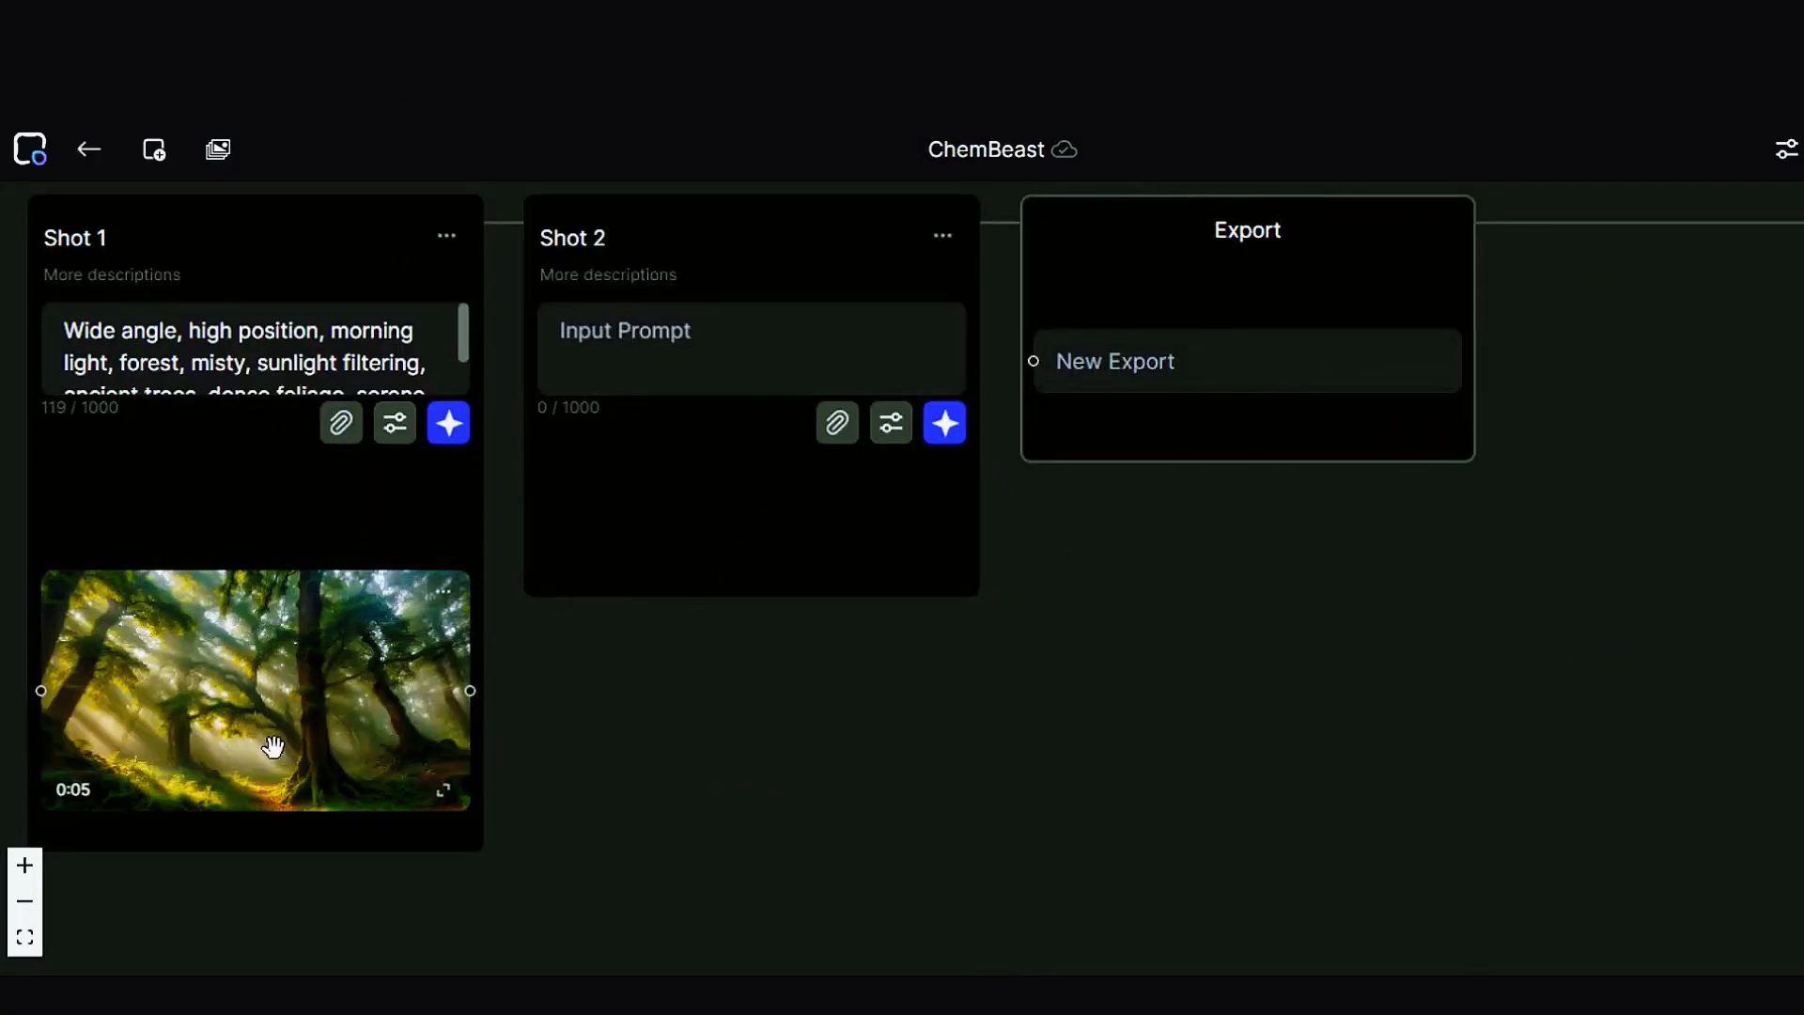
left_click(272, 747)
left_click(301, 848)
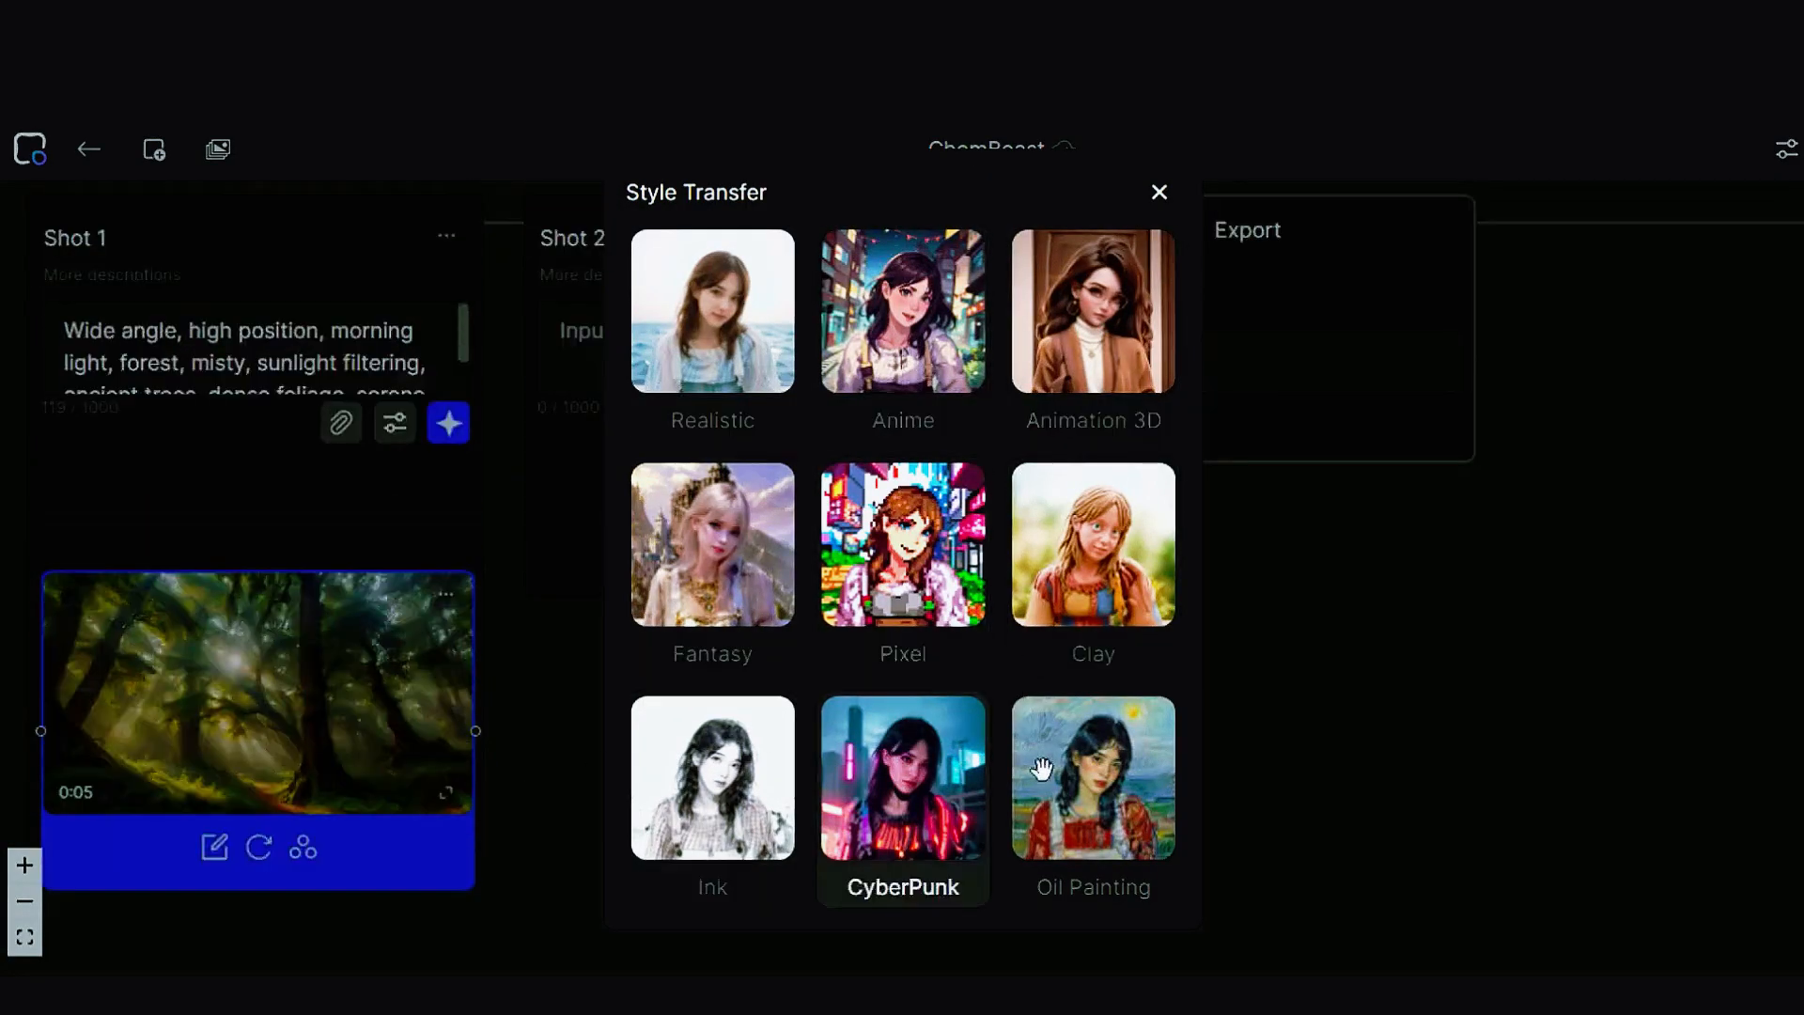
left_click(899, 354)
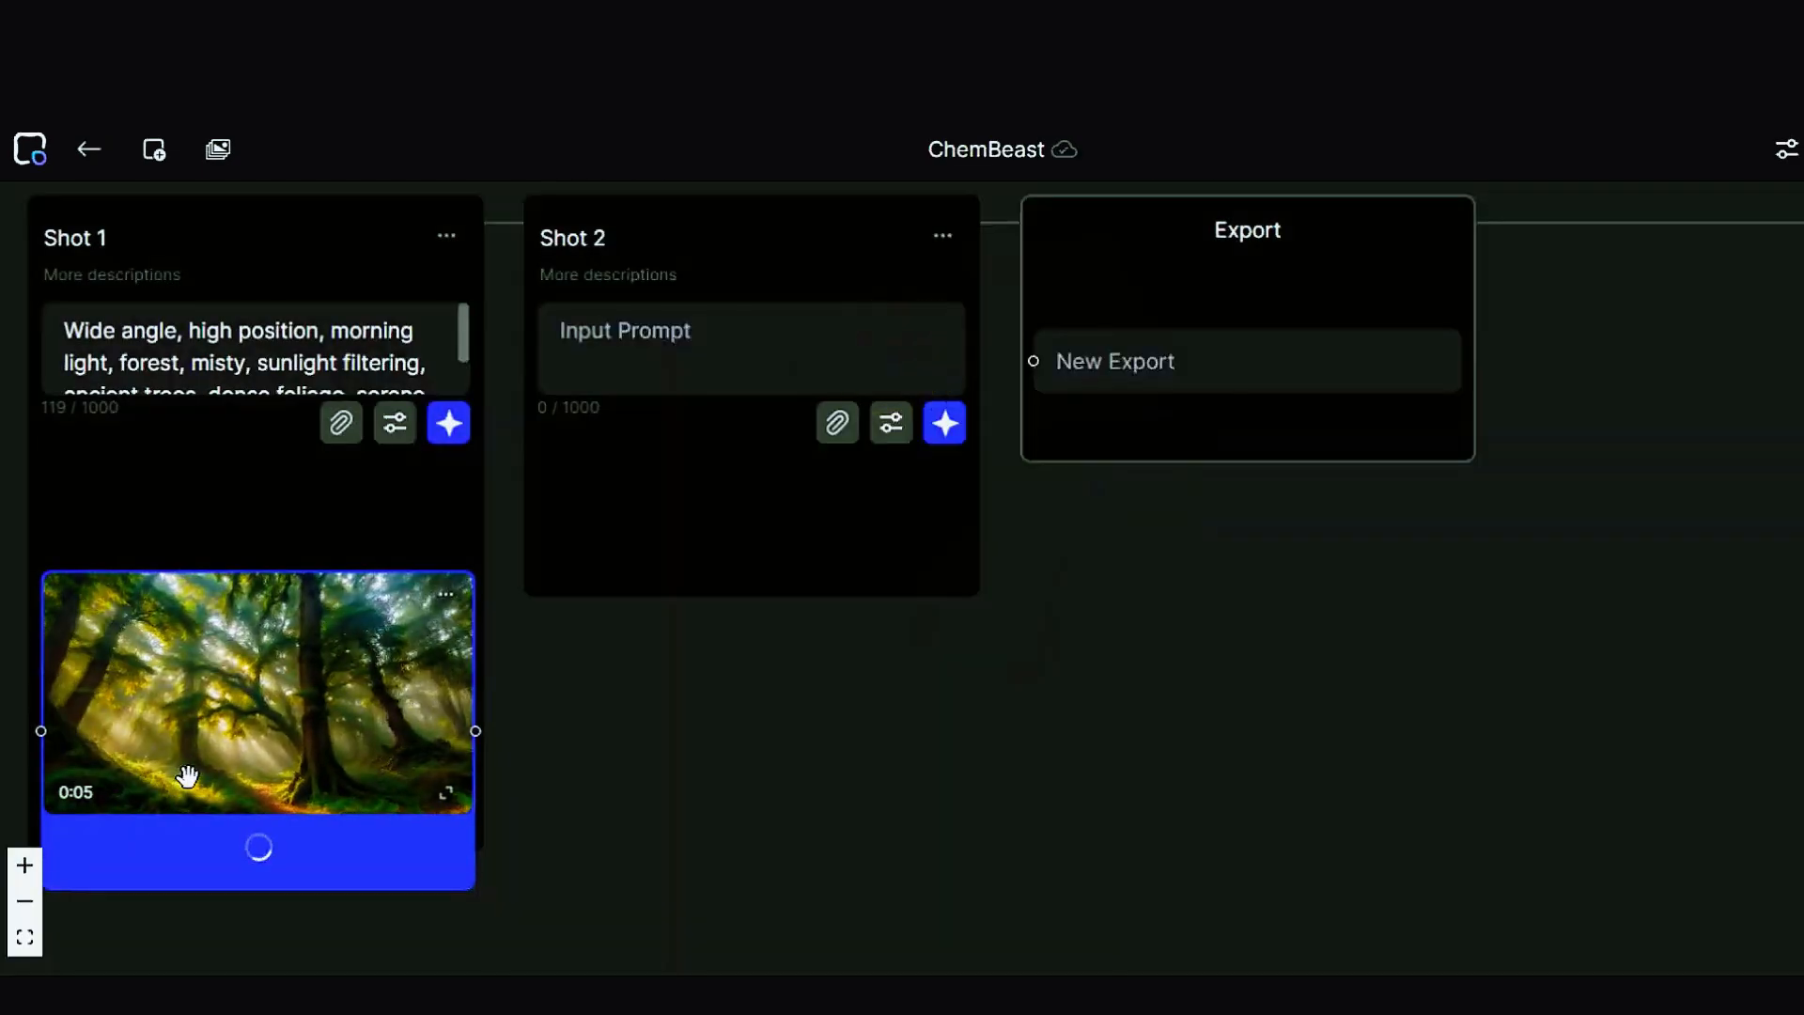
Step: Review the anime-styled clip's prompt without changing it, and regenerate the clip
scroll(187, 775, "down", 3)
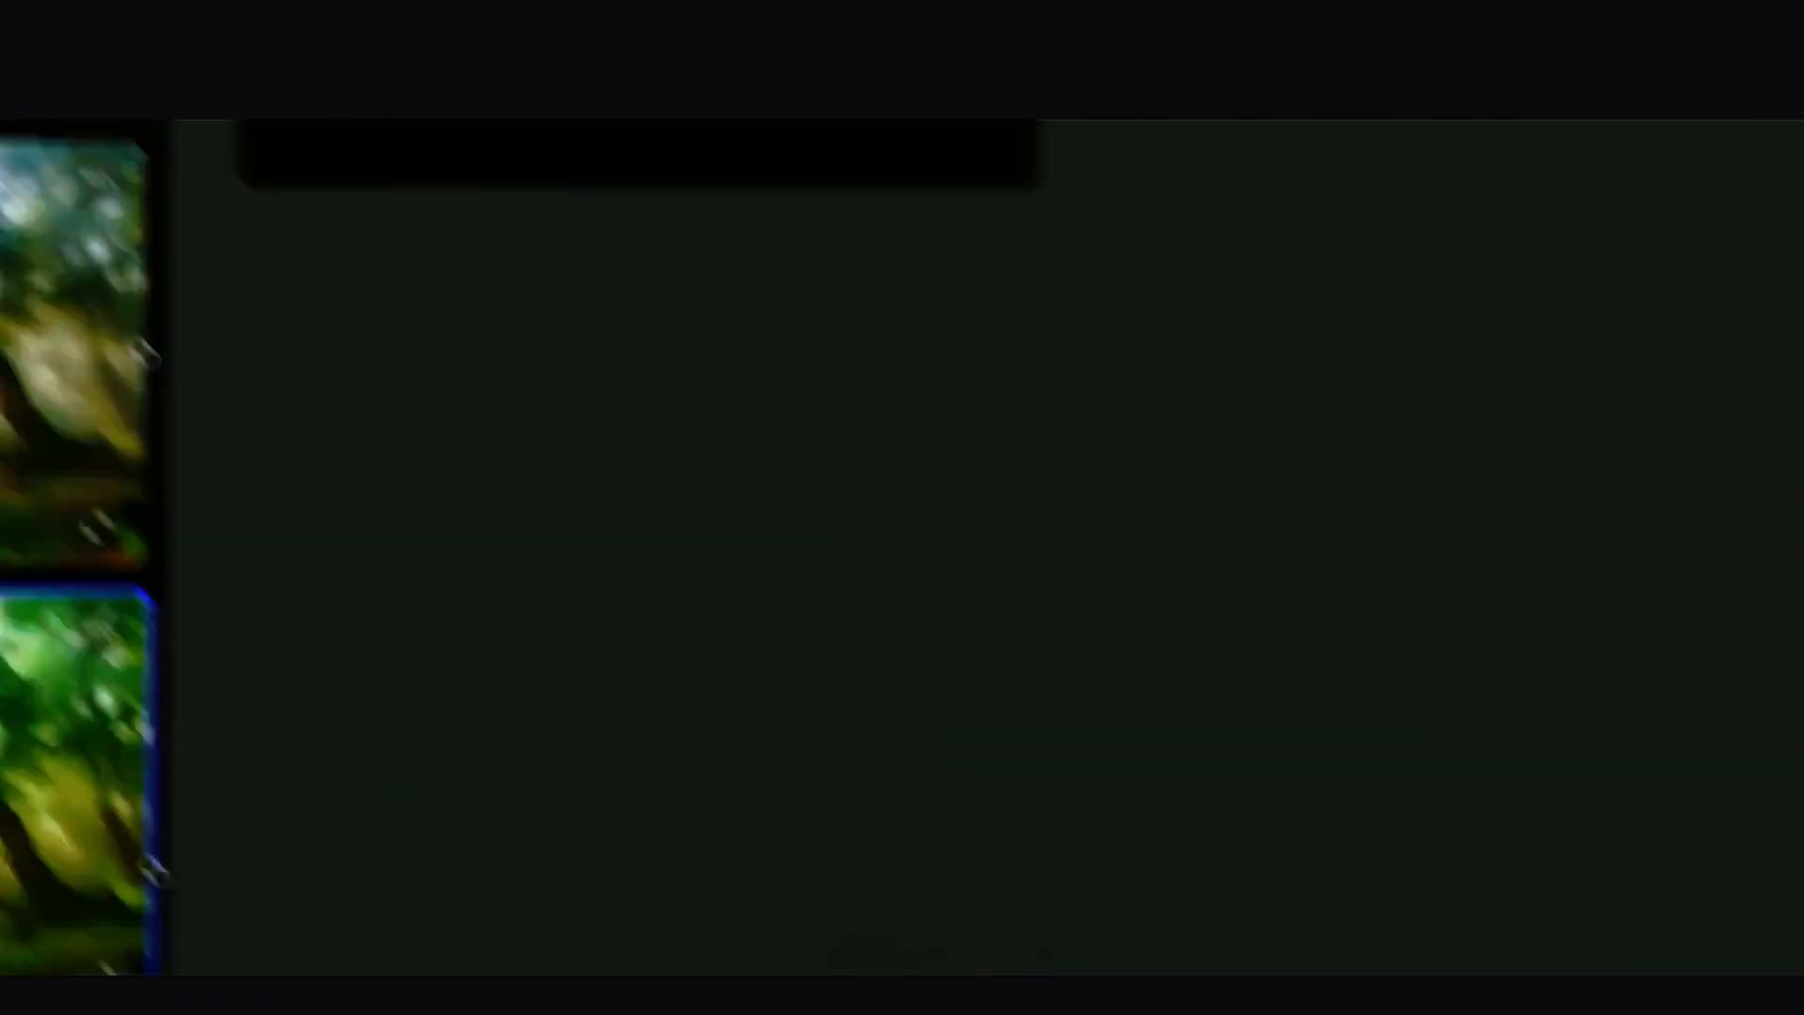
left_click(216, 834)
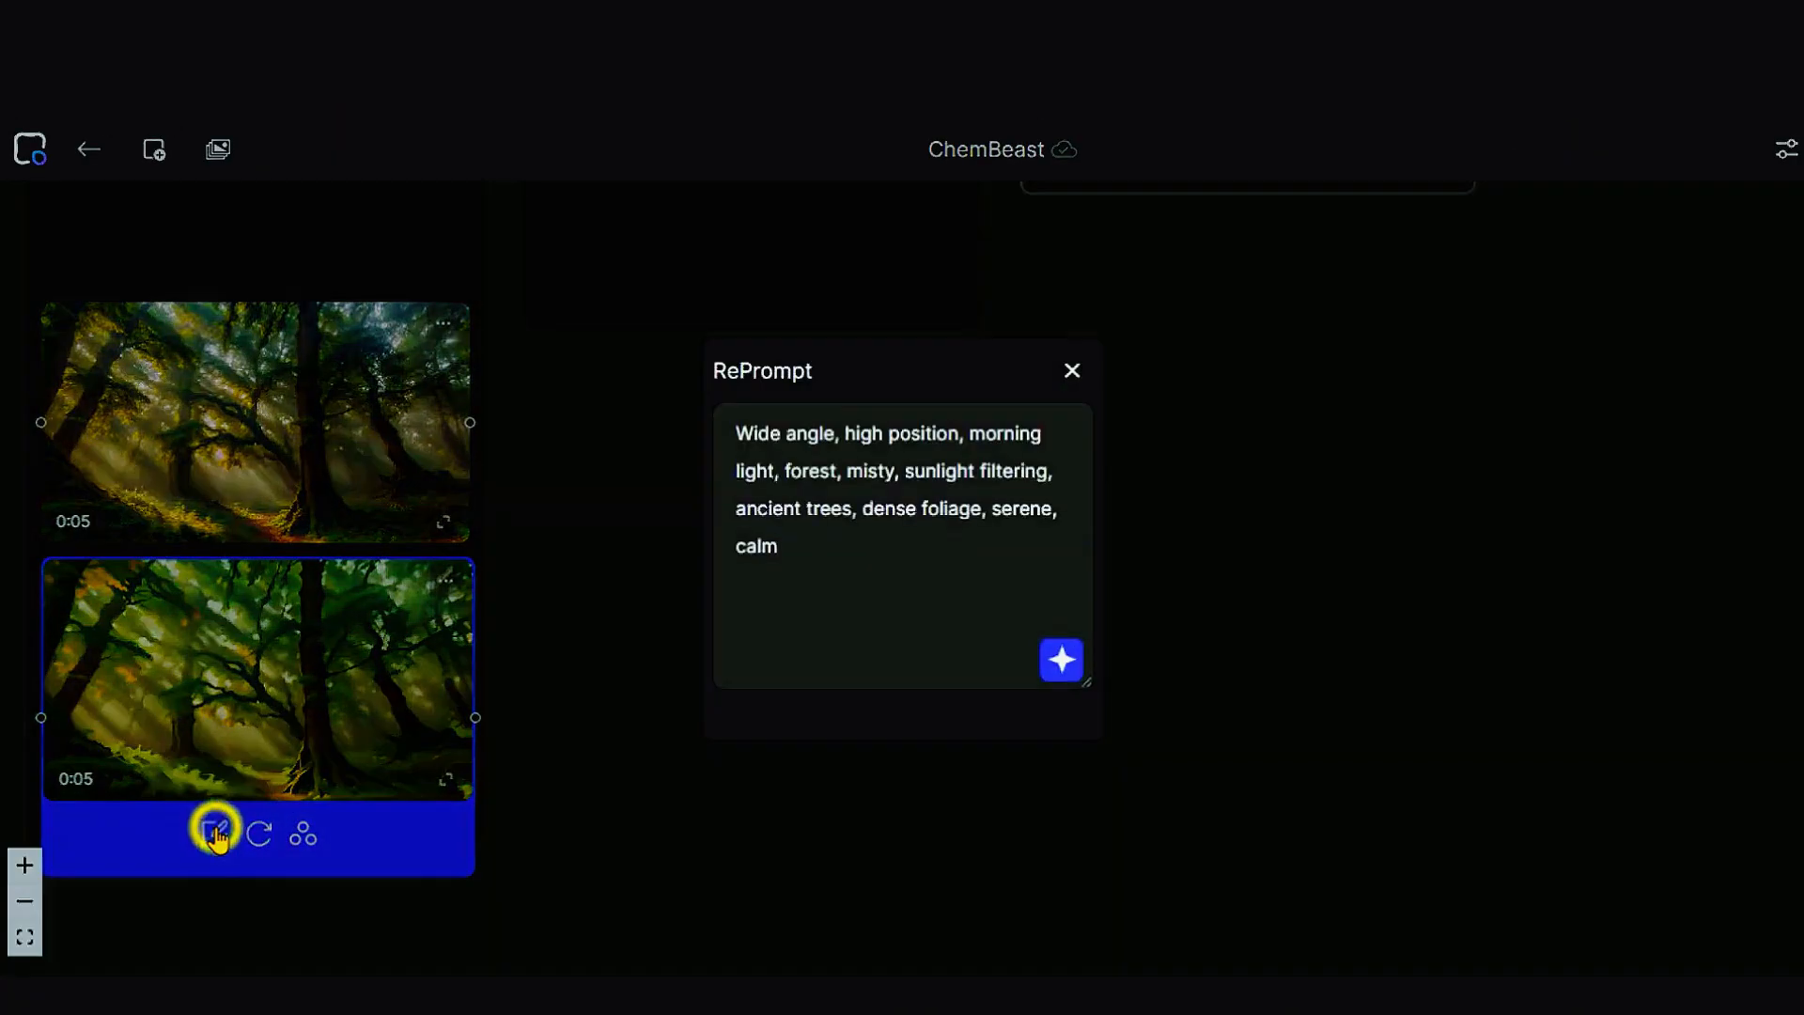
left_click_drag(823, 549, 720, 466)
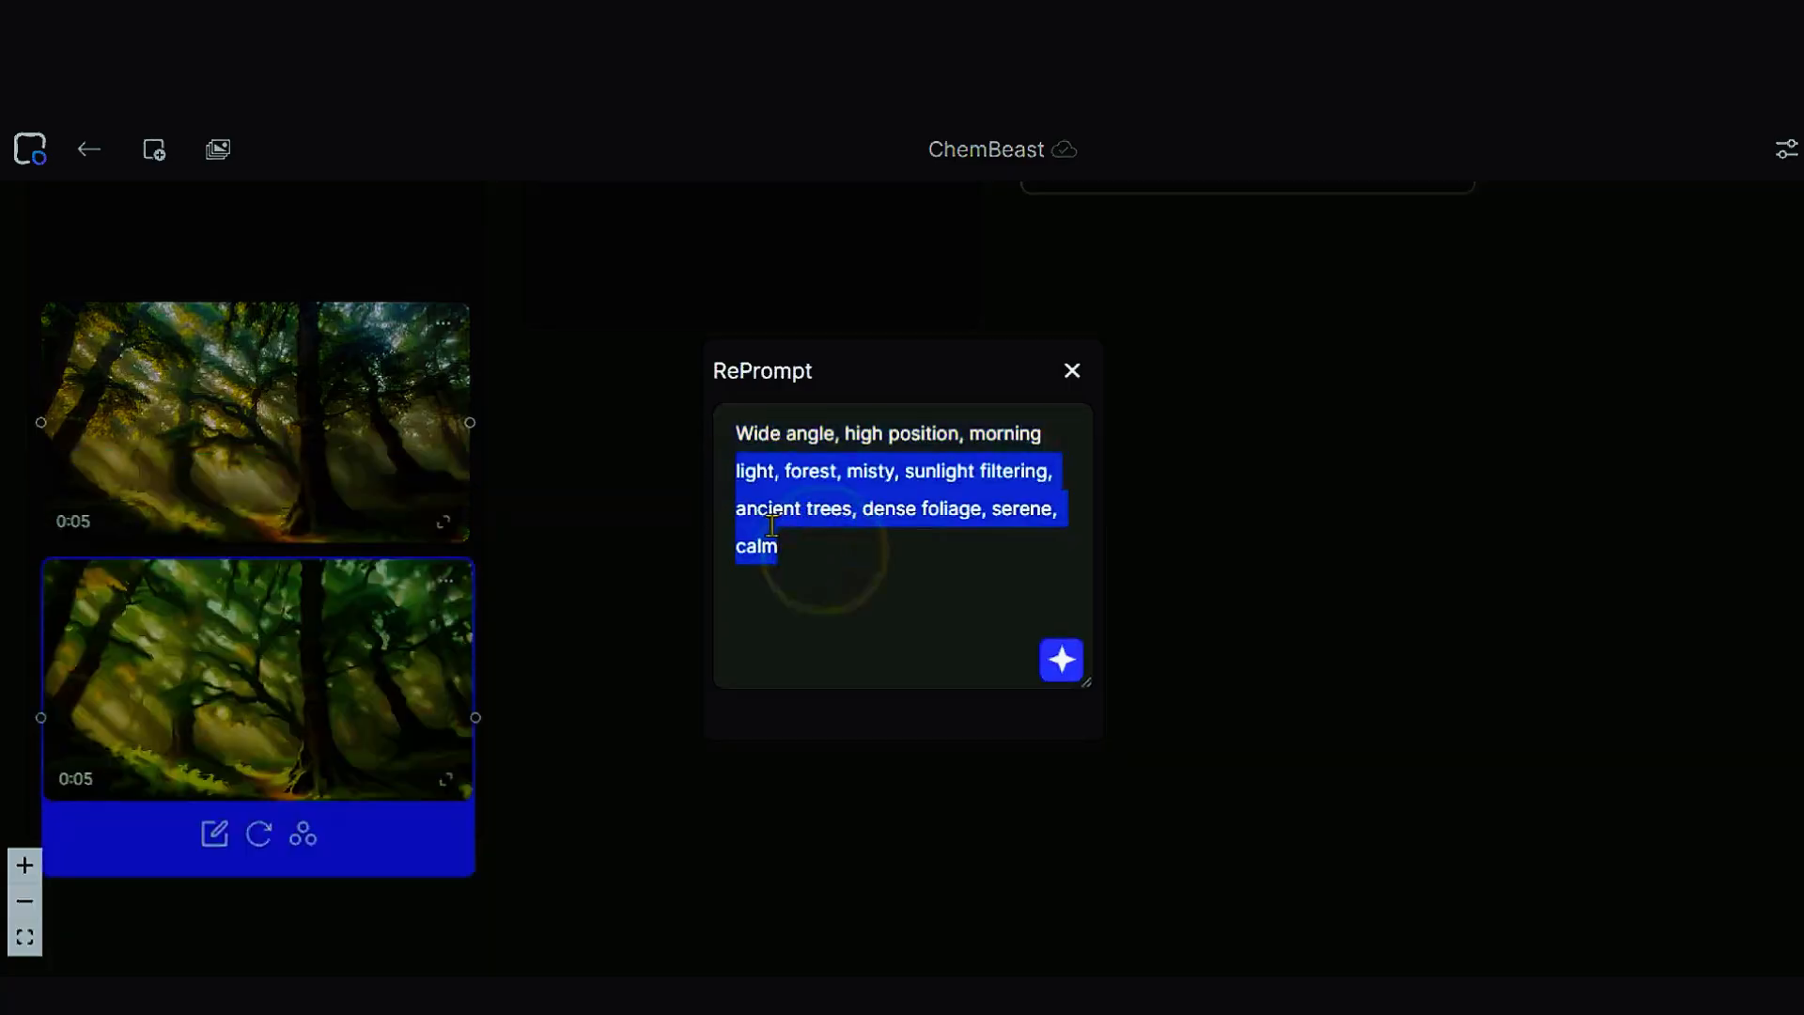
left_click(1072, 370)
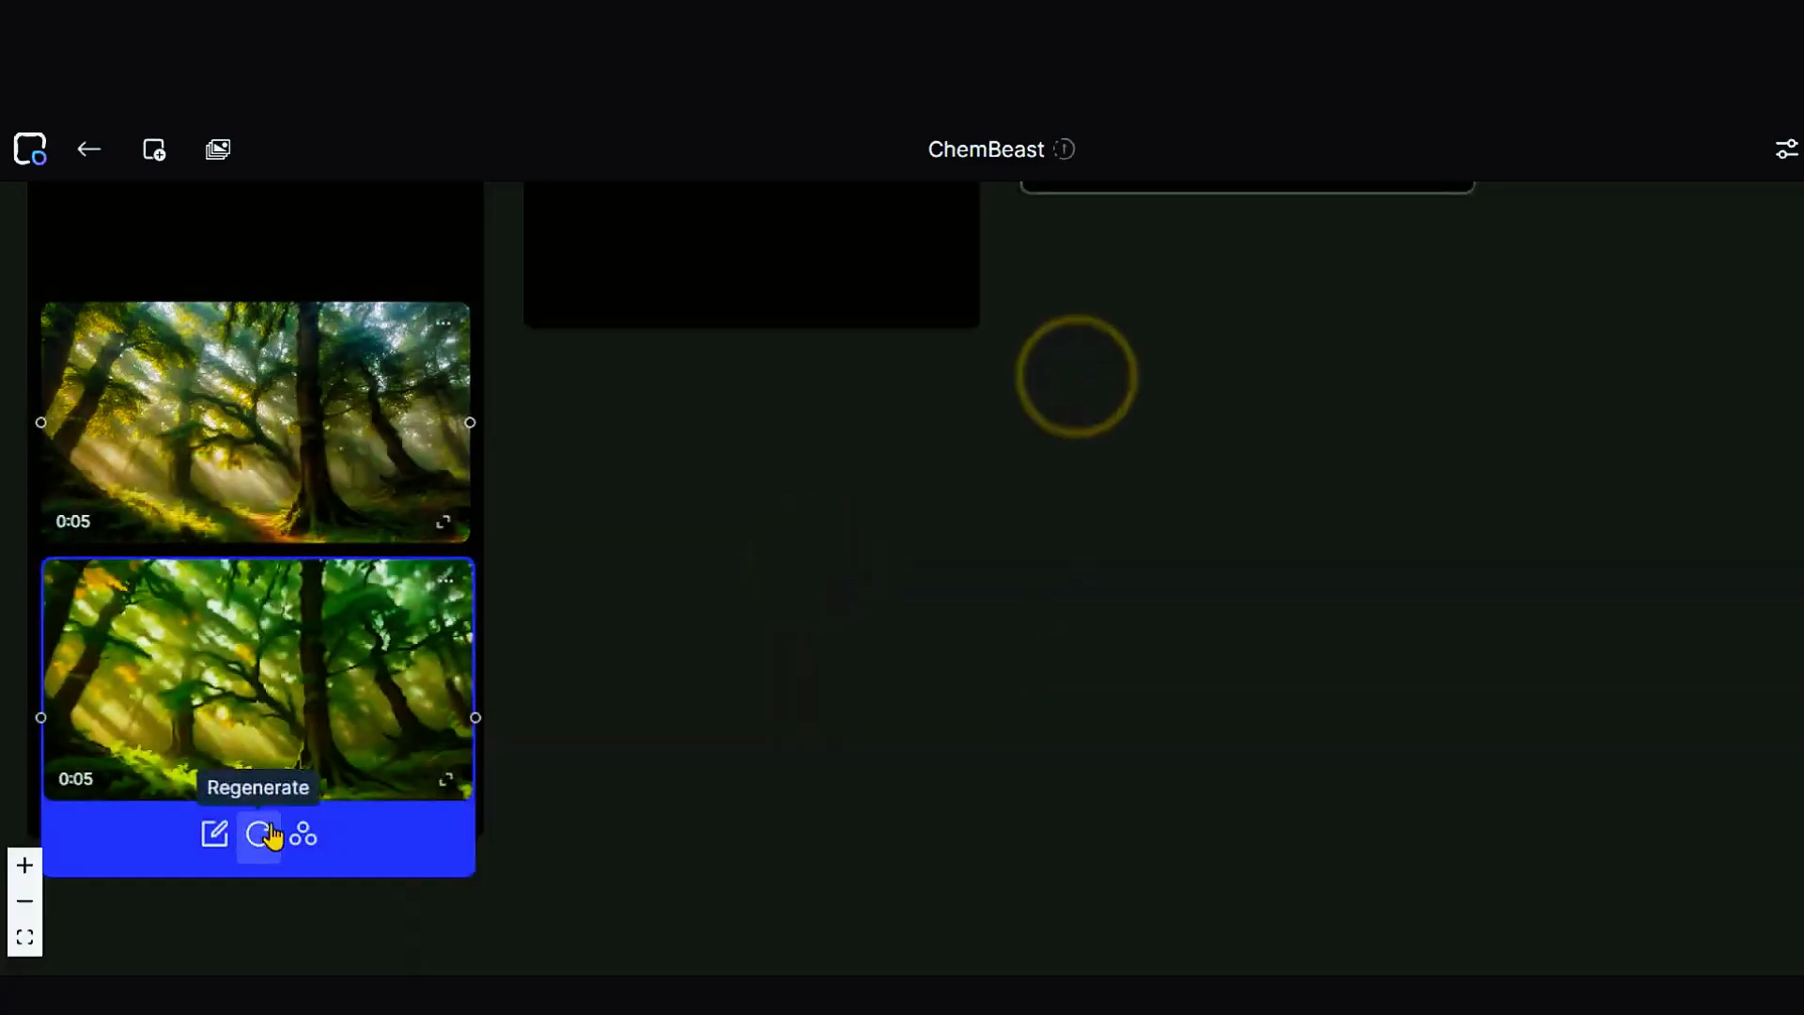
left_click(259, 834)
Step: Replace the title of Shot 2 with the character's first name
scroll(645, 786, "up", 4)
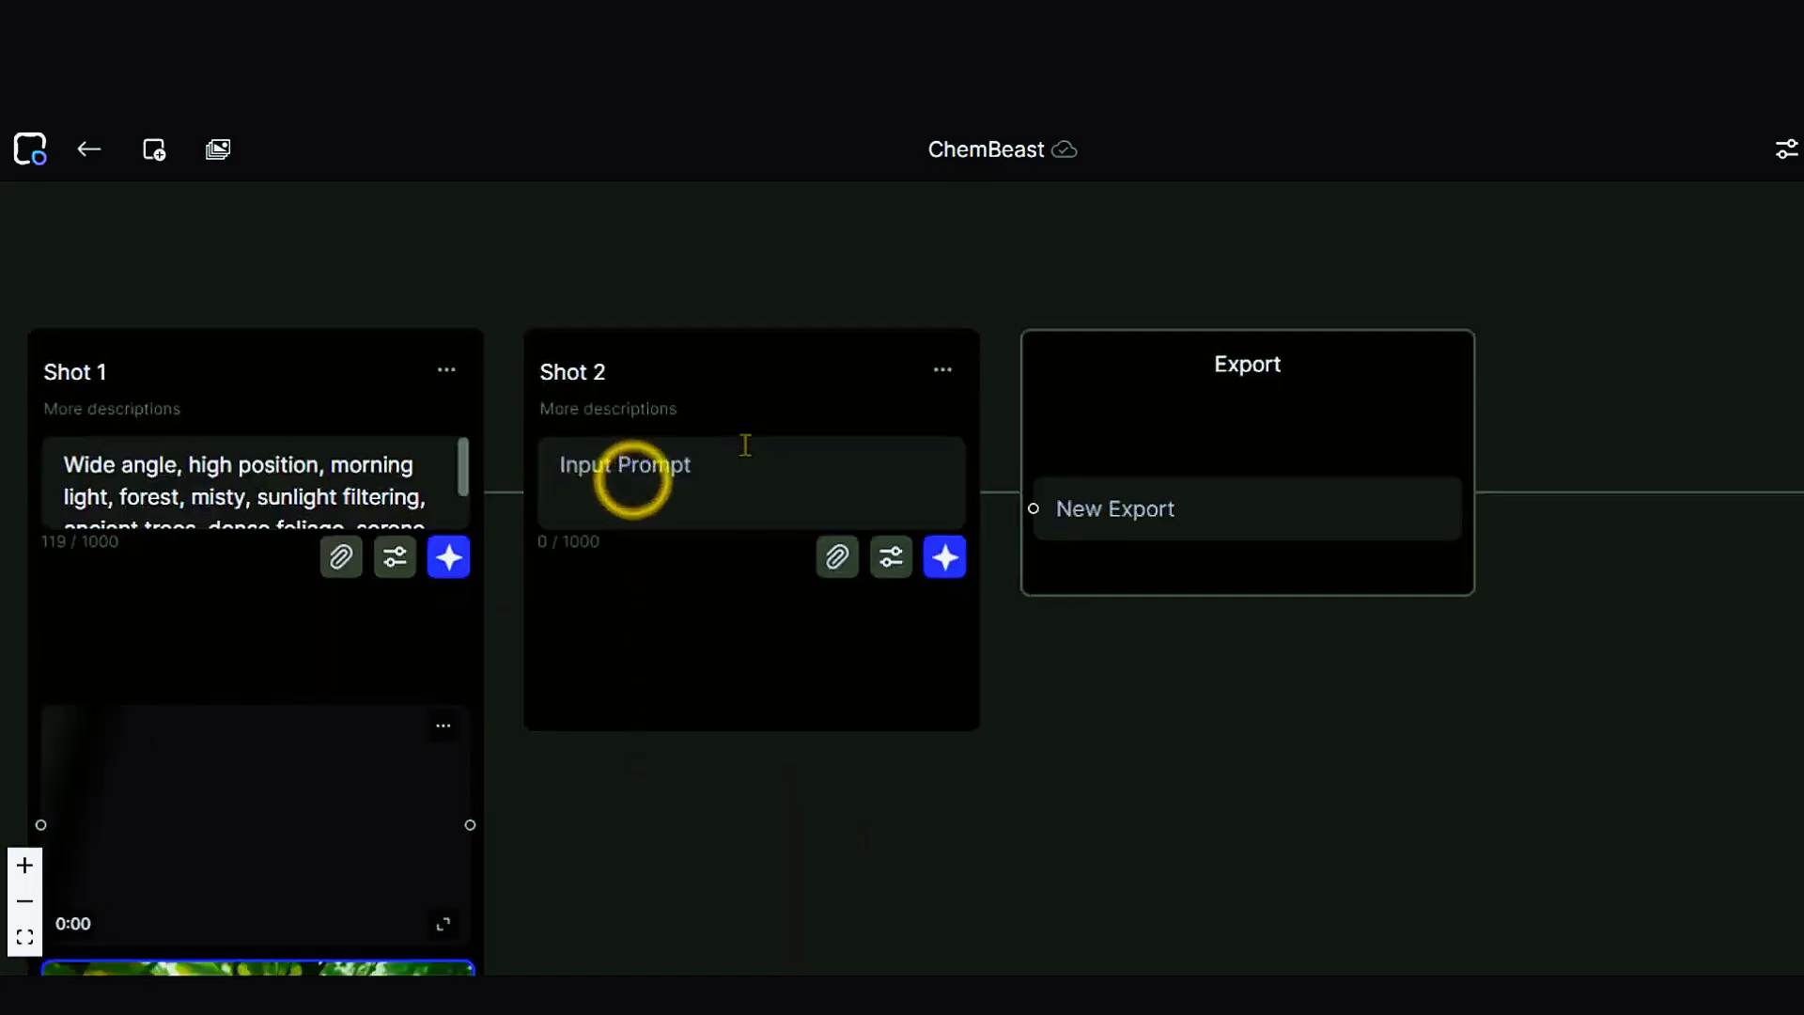
left_click(944, 371)
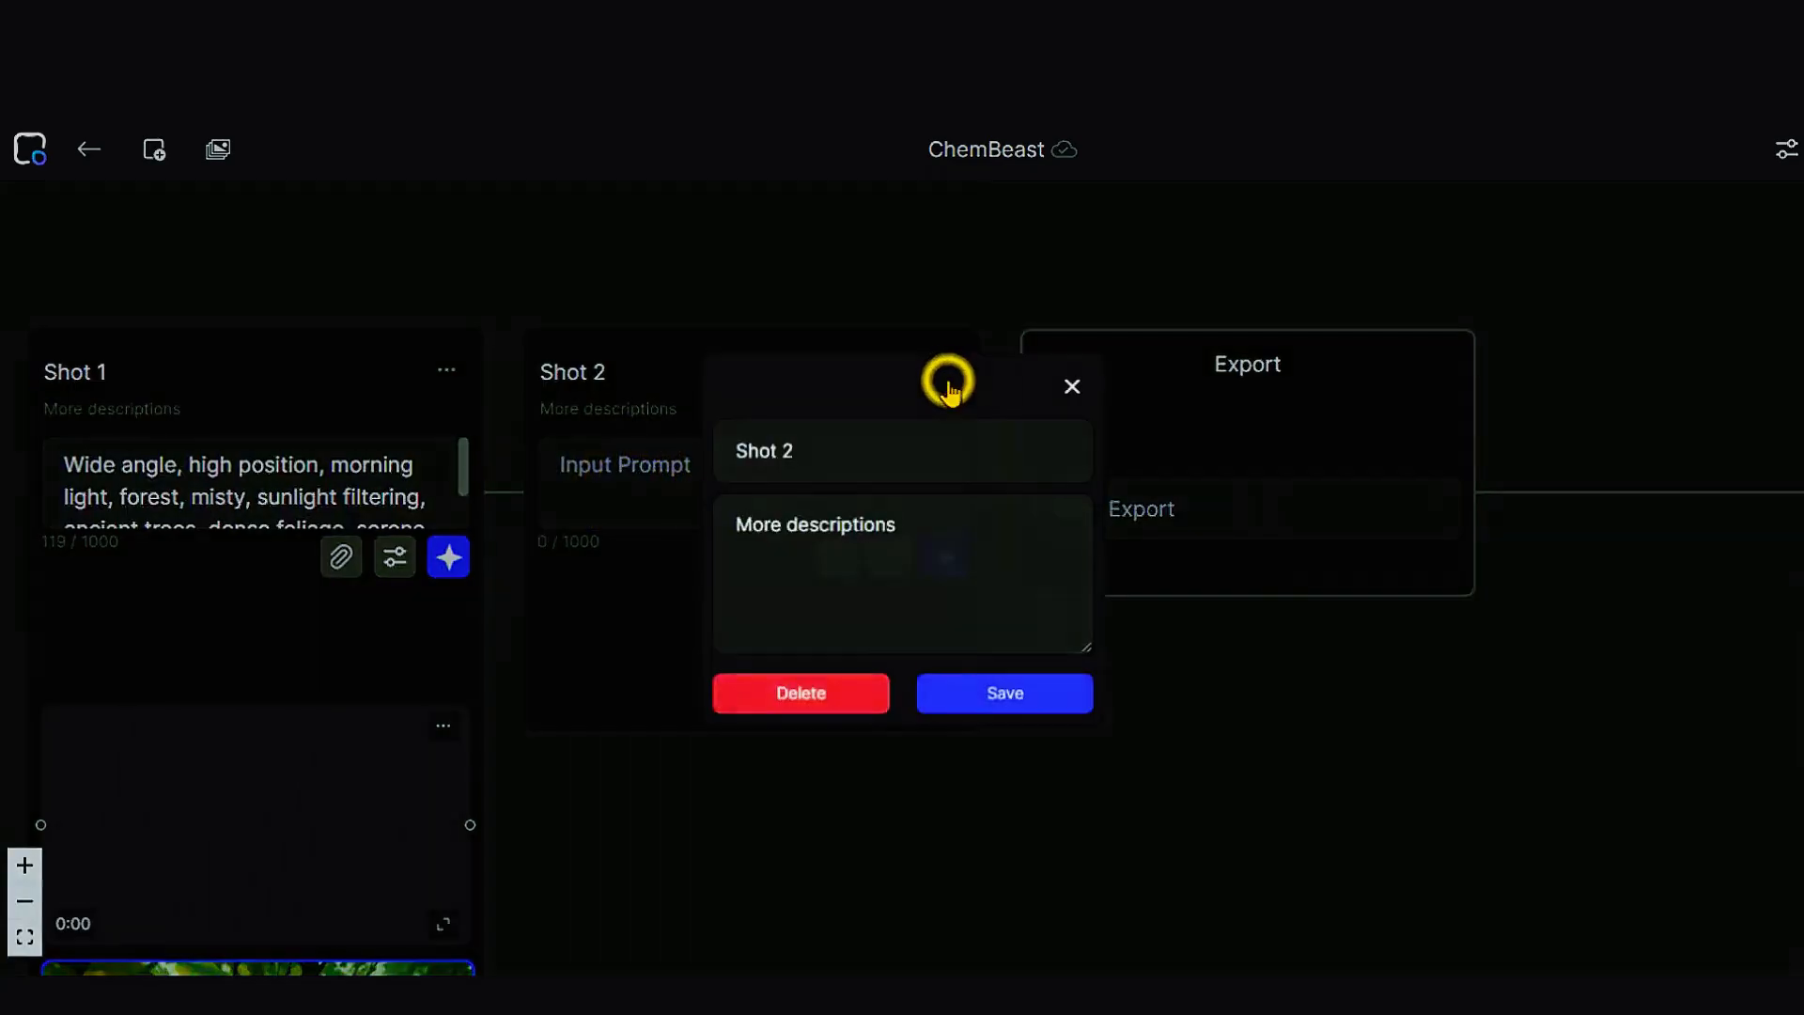
triple_click(818, 450)
type("Alicia")
Step: Replace the second shot's description with "Young girl, middle age, brown hair, curious" and save the shot details
left_click(942, 524)
key("BackSpace")
key("BackSpace")
key("BackSpace")
key("BackSpace")
key("BackSpace")
key("BackSpace")
key("BackSpace")
key("BackSpace")
key("BackSpace")
key("BackSpace")
key("BackSpace")
key("BackSpace")
key("BackSpace")
key("BackSpace")
key("BackSpace")
key("BackSpace")
key("BackSpace")
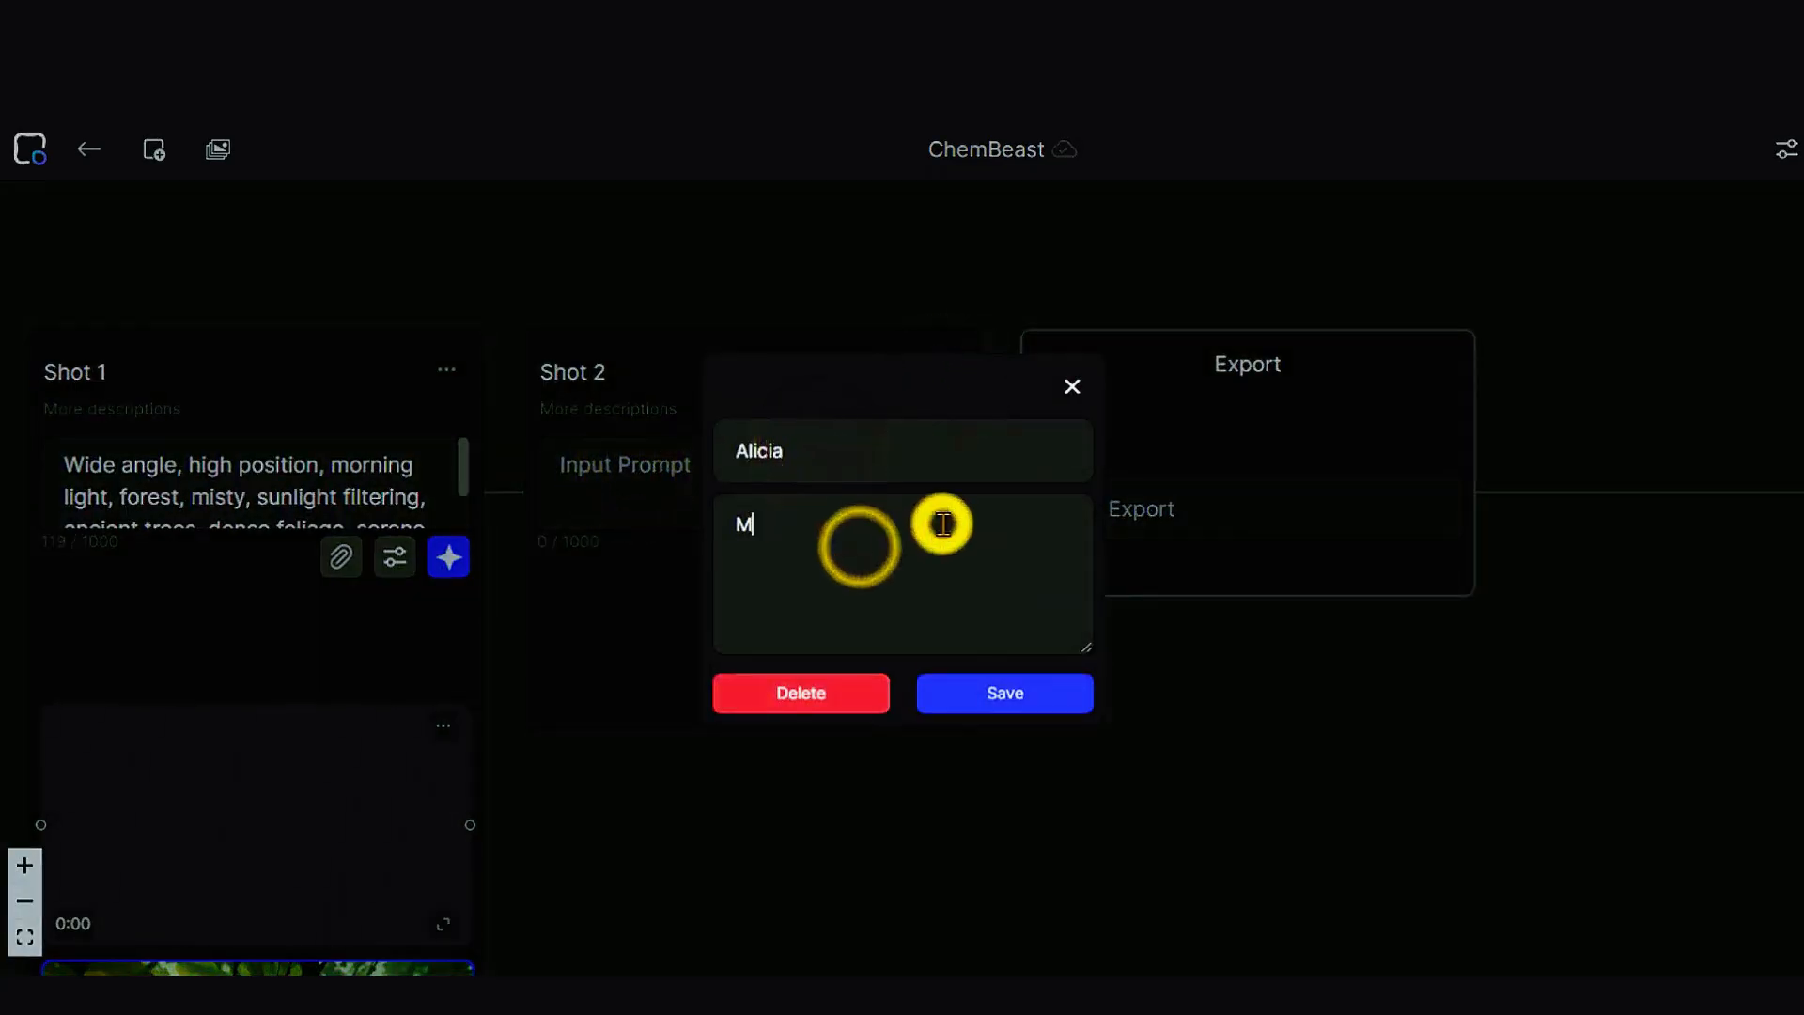
type("Young girl, middle")
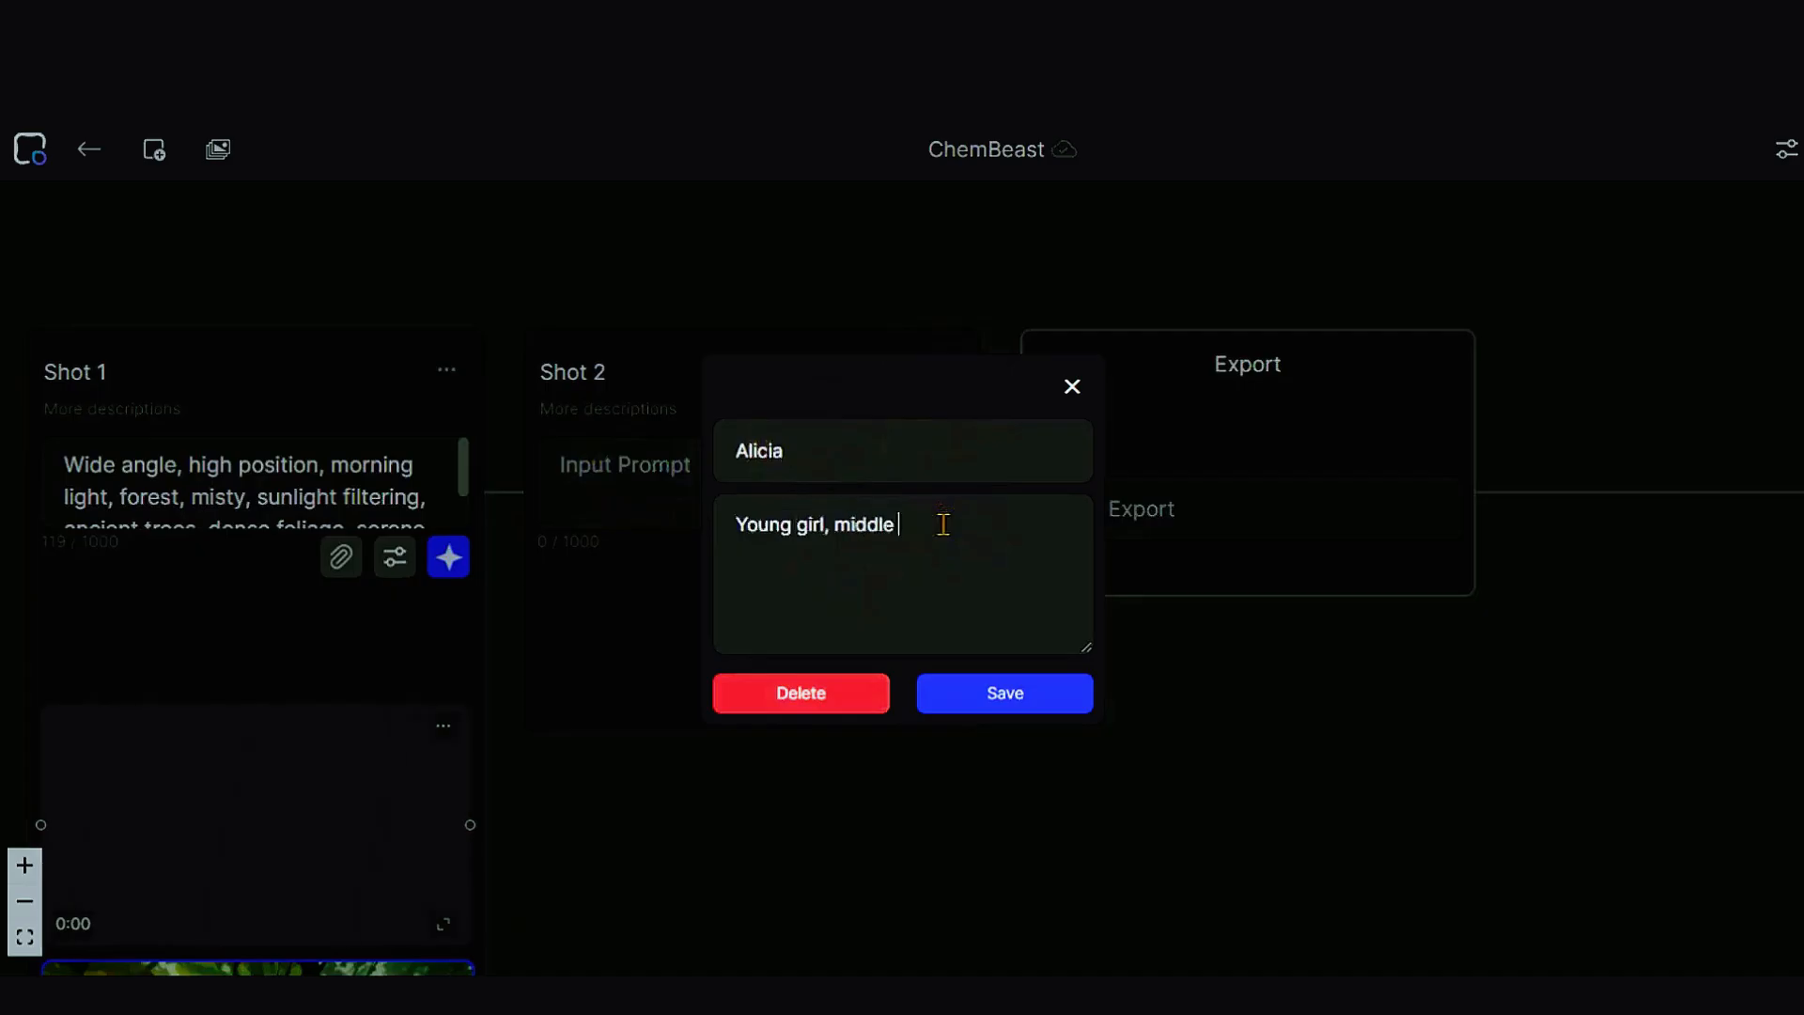
type(" age, brown hair, curious")
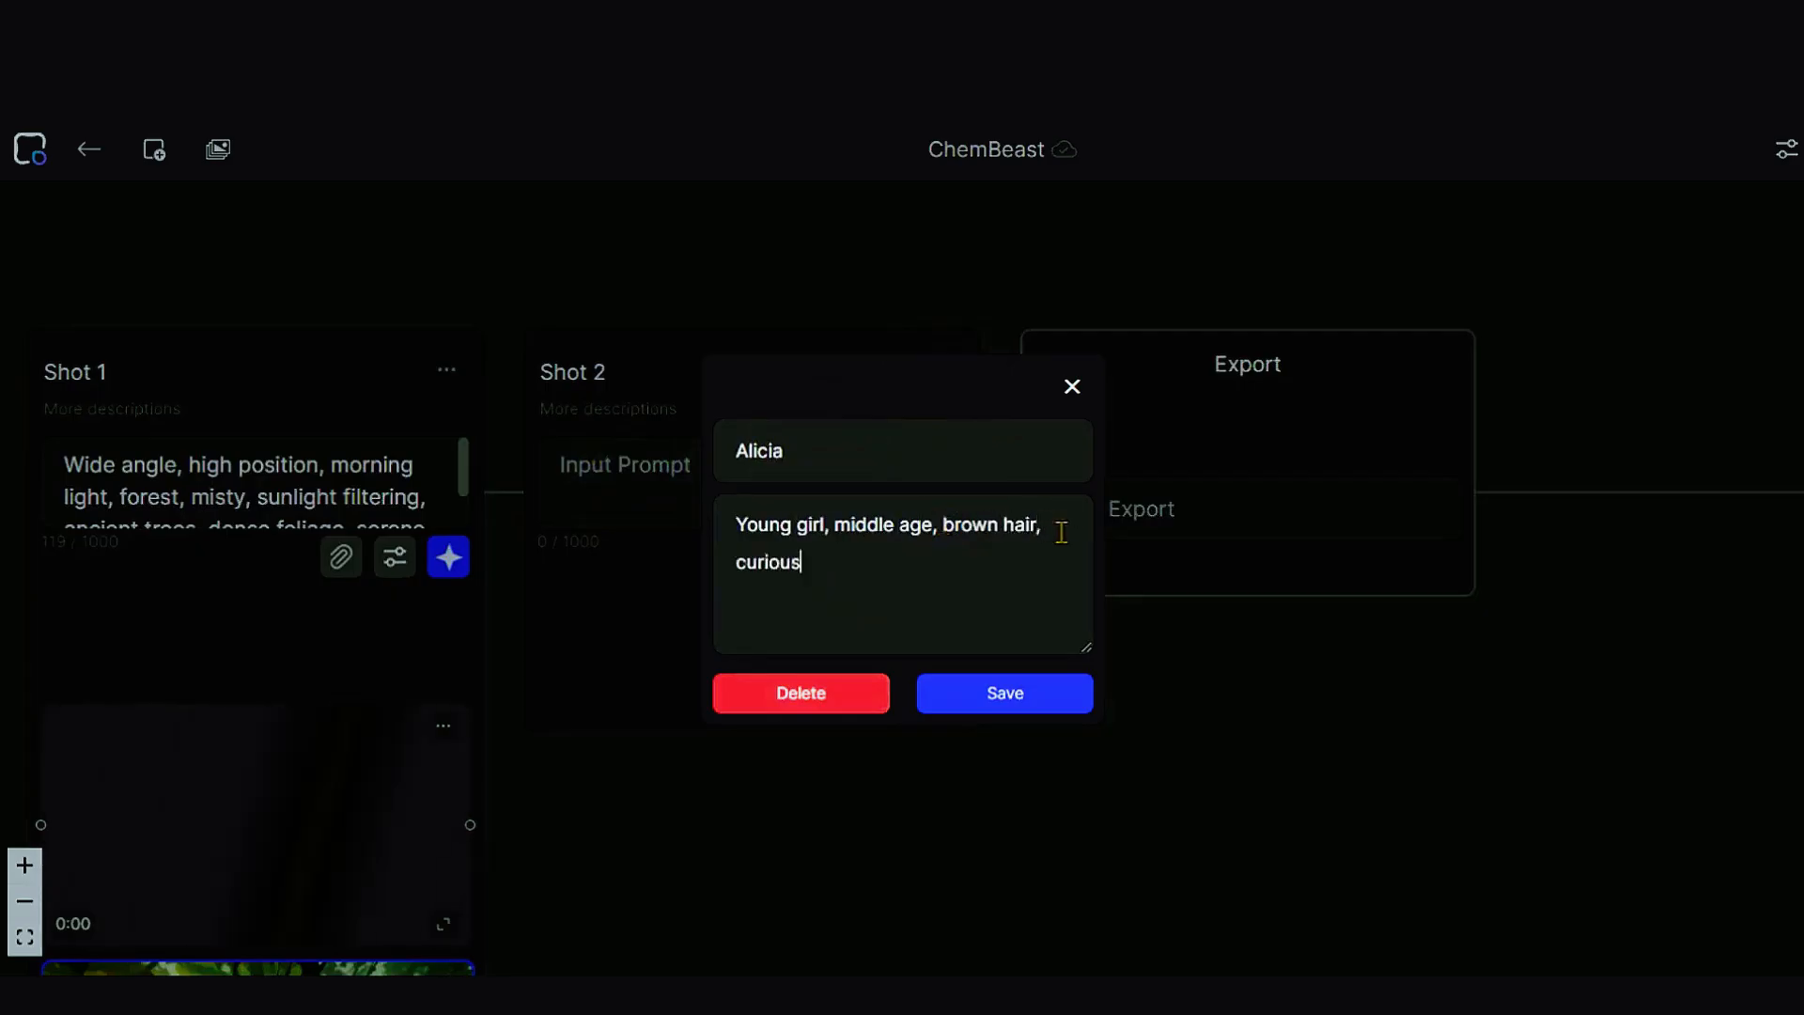
left_click(996, 707)
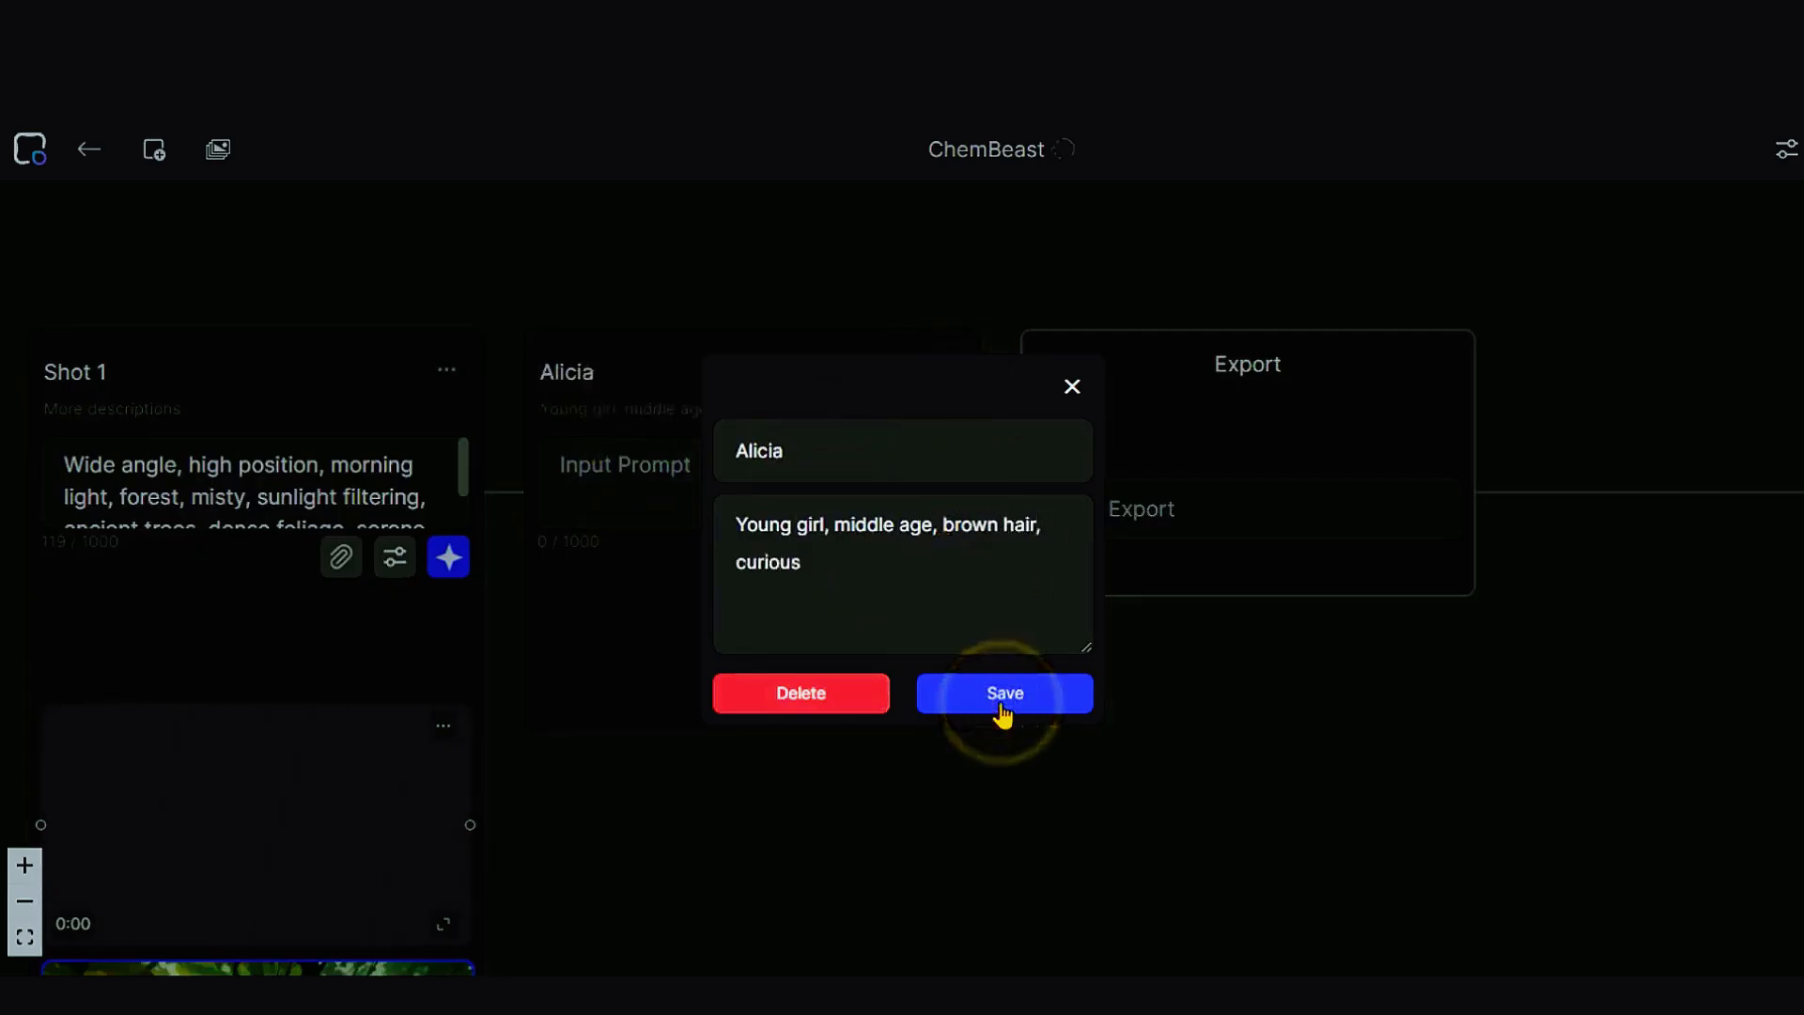
left_click(1006, 705)
Step: Enter the second shot's prompt: the character's name, then "a young girl, walking in forest, path, morning, dappled sunlight, birds chirping, studio Ghibli Style"
left_click(645, 475)
type("Alicia a young girl, walking in forest, path, morning, dappled sungli")
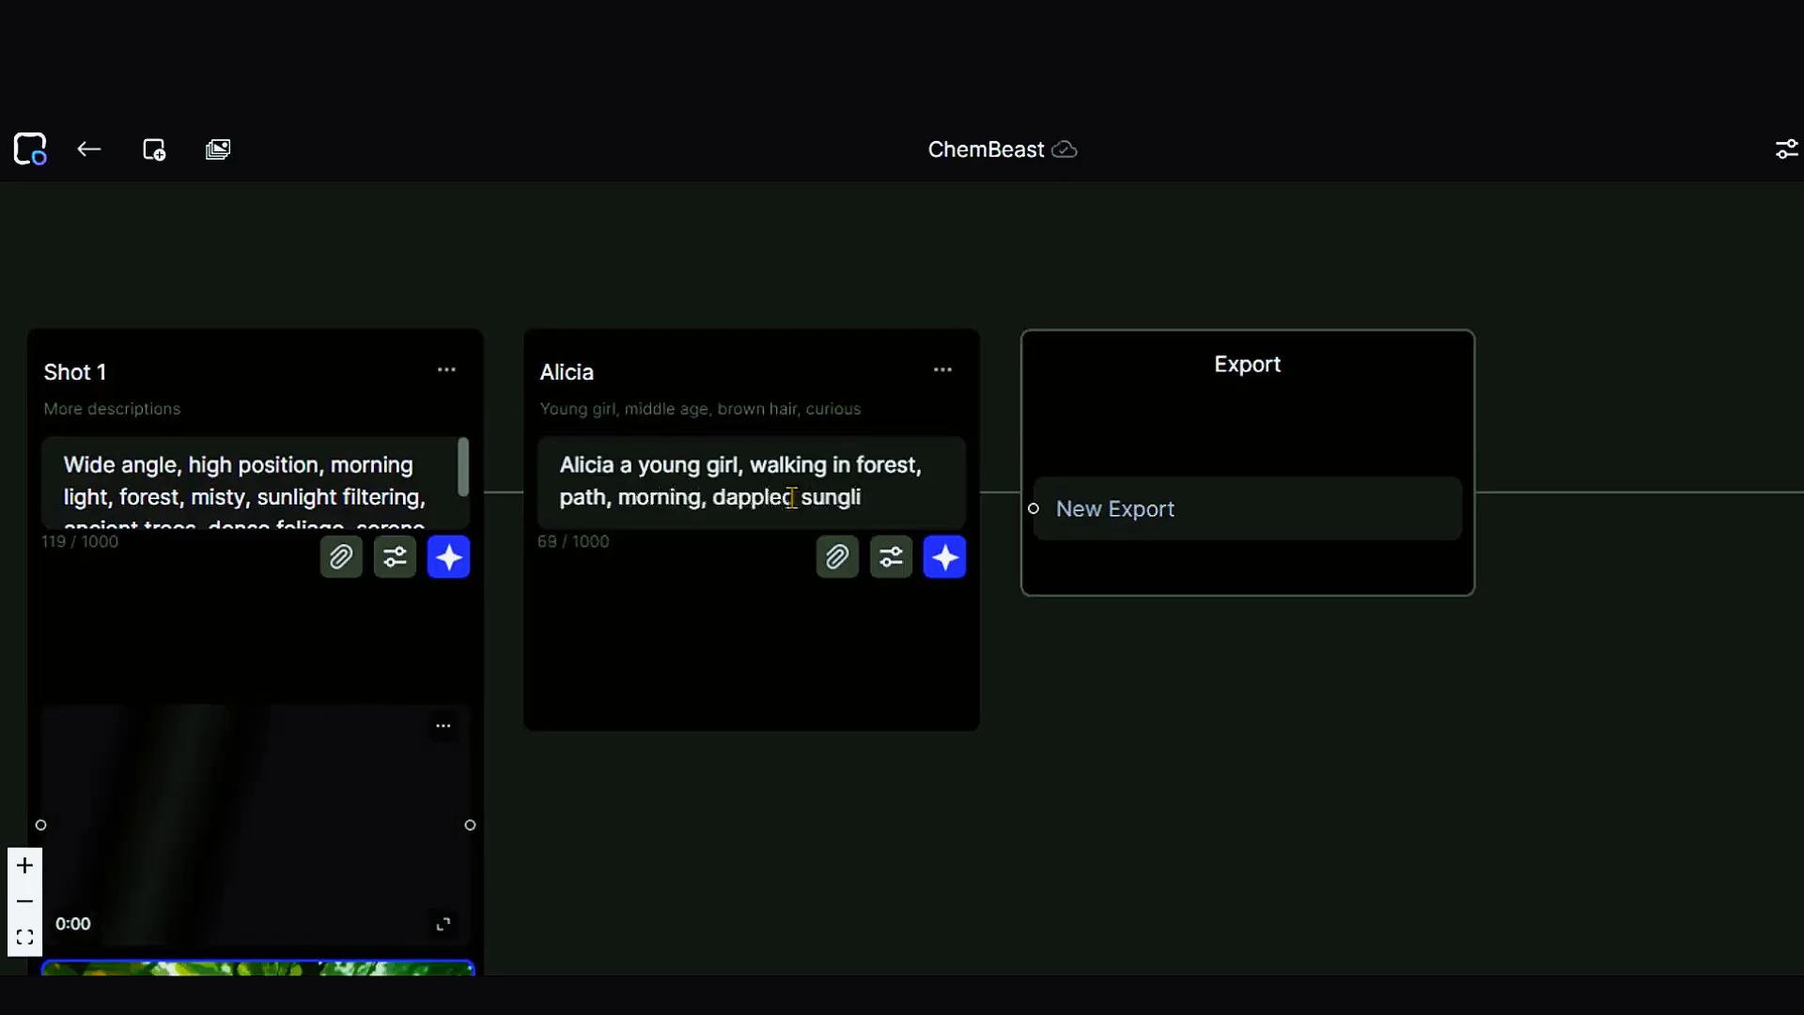
key("BackSpace")
key("BackSpace")
key("BackSpace")
type("light, ")
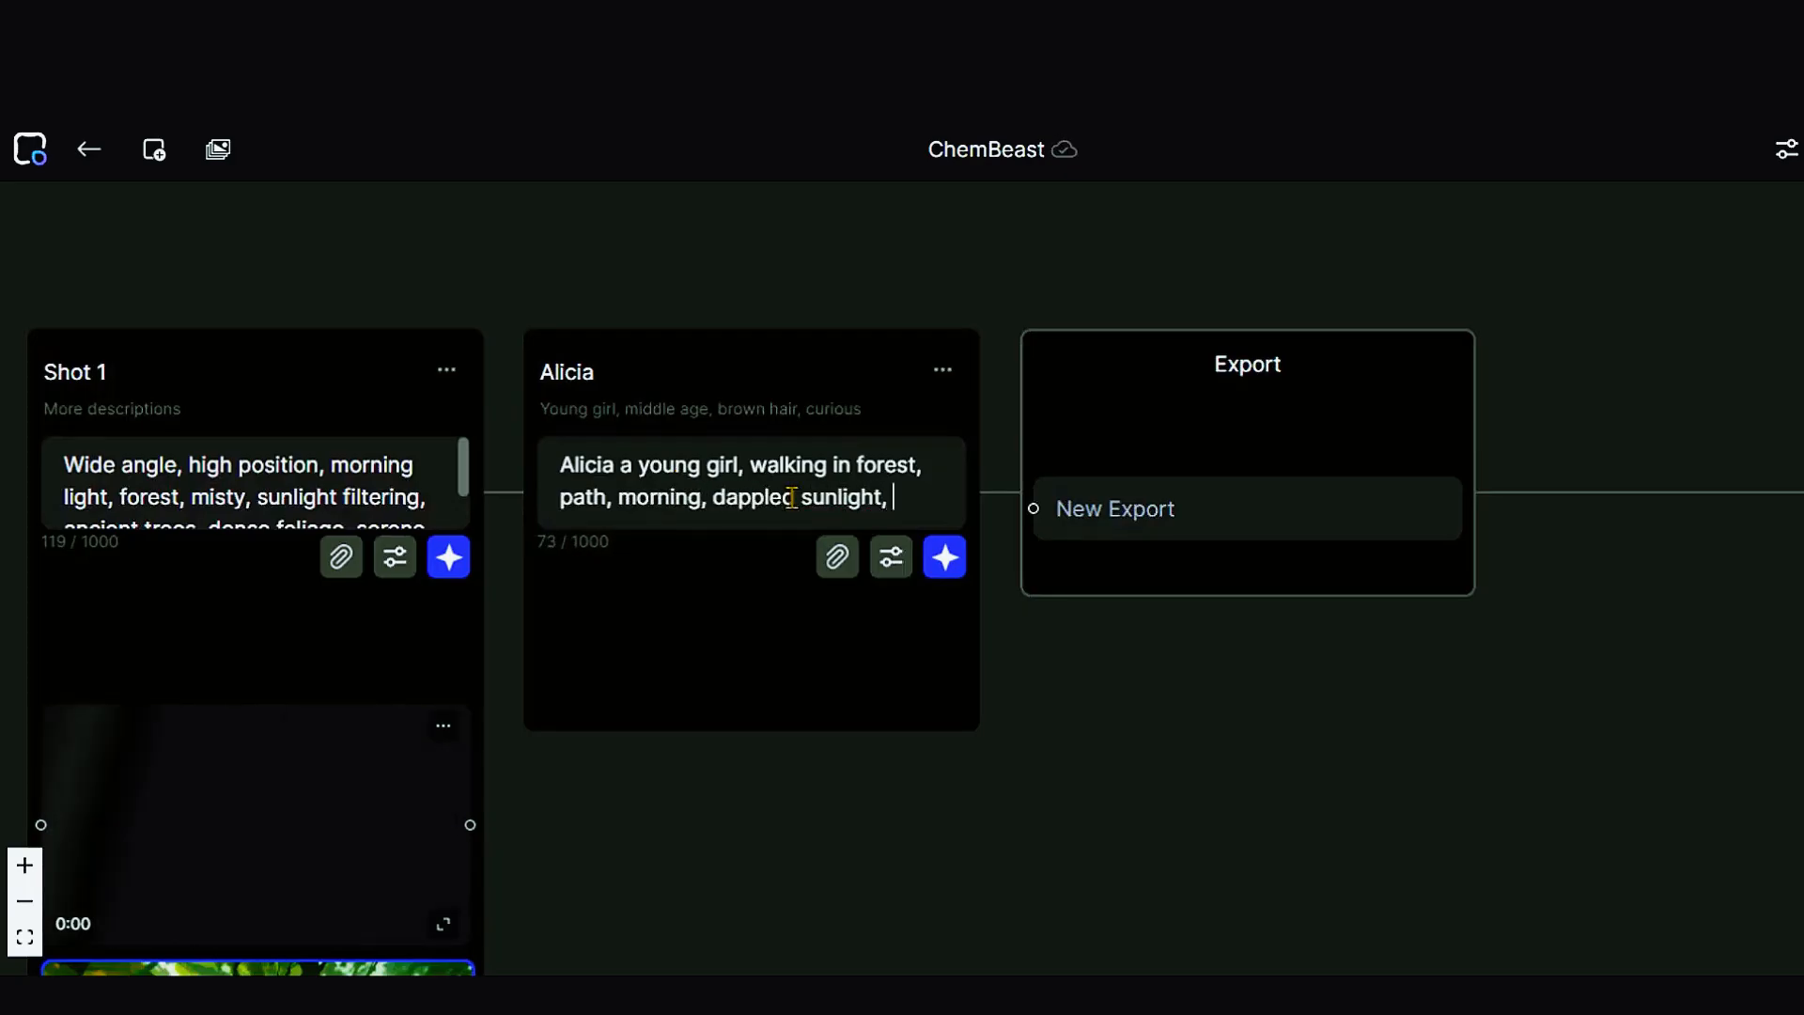
type("birds chirping, studio ghibli")
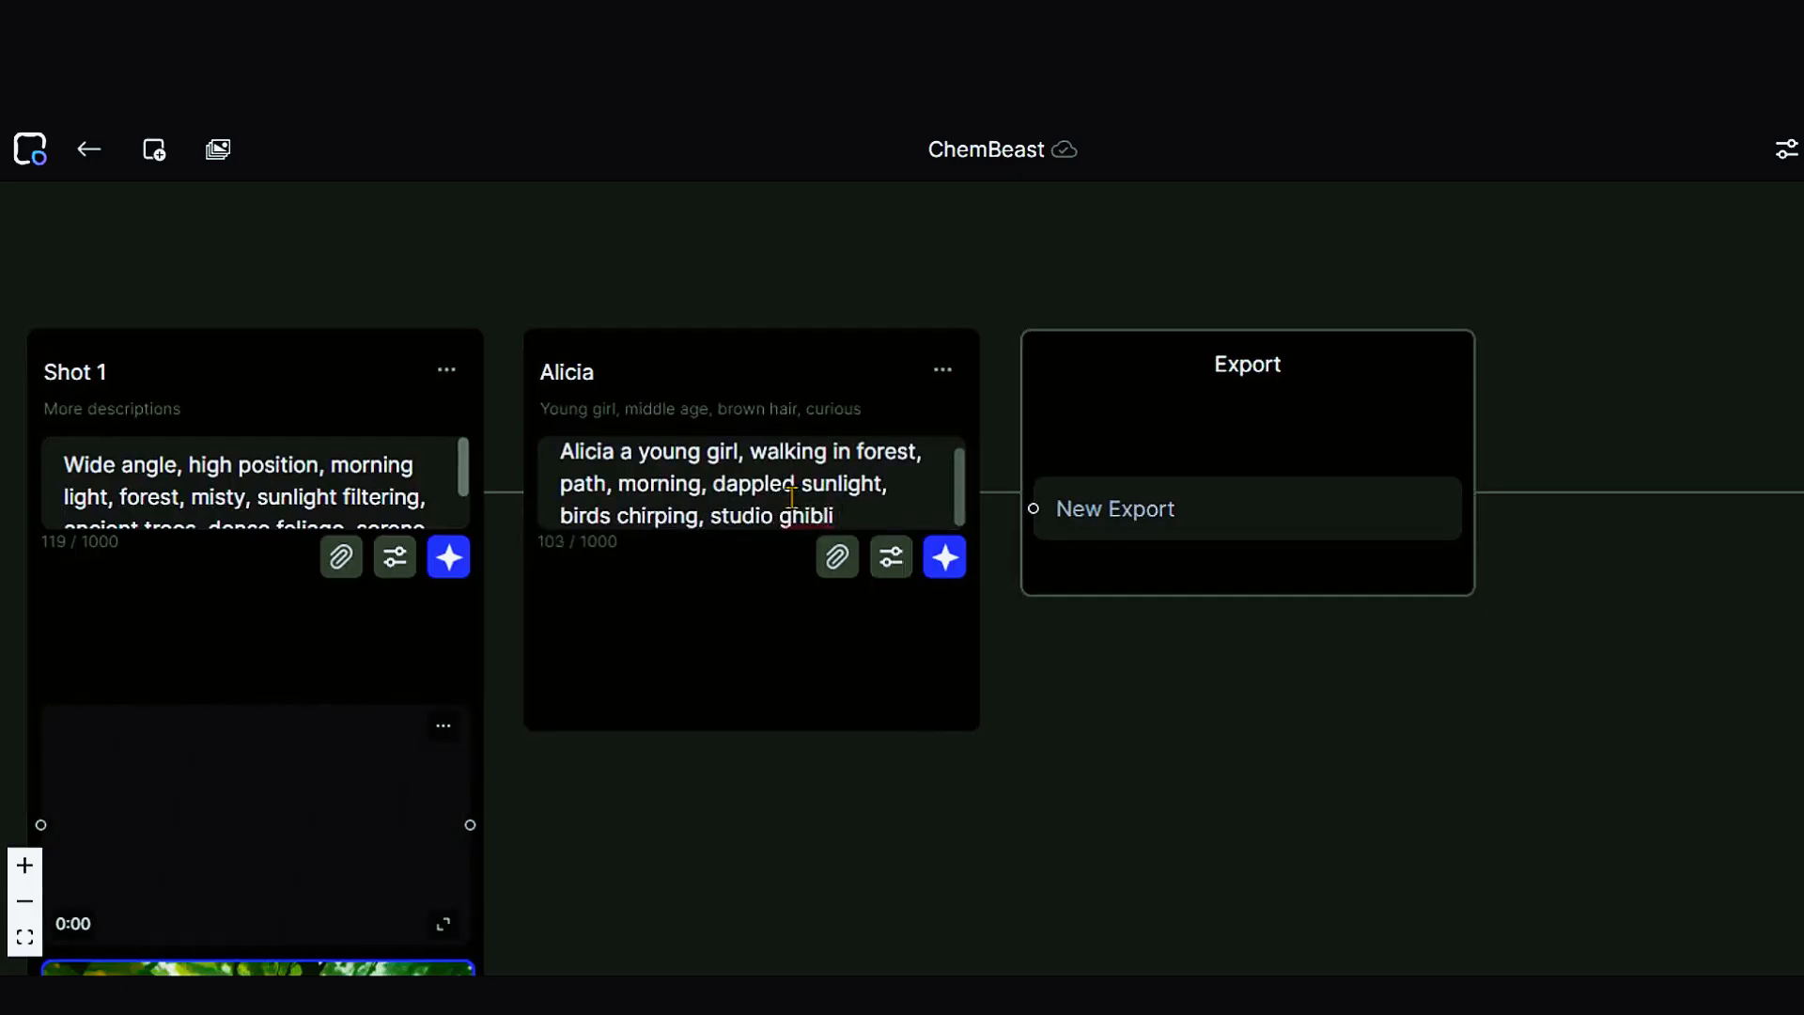
right_click(806, 515)
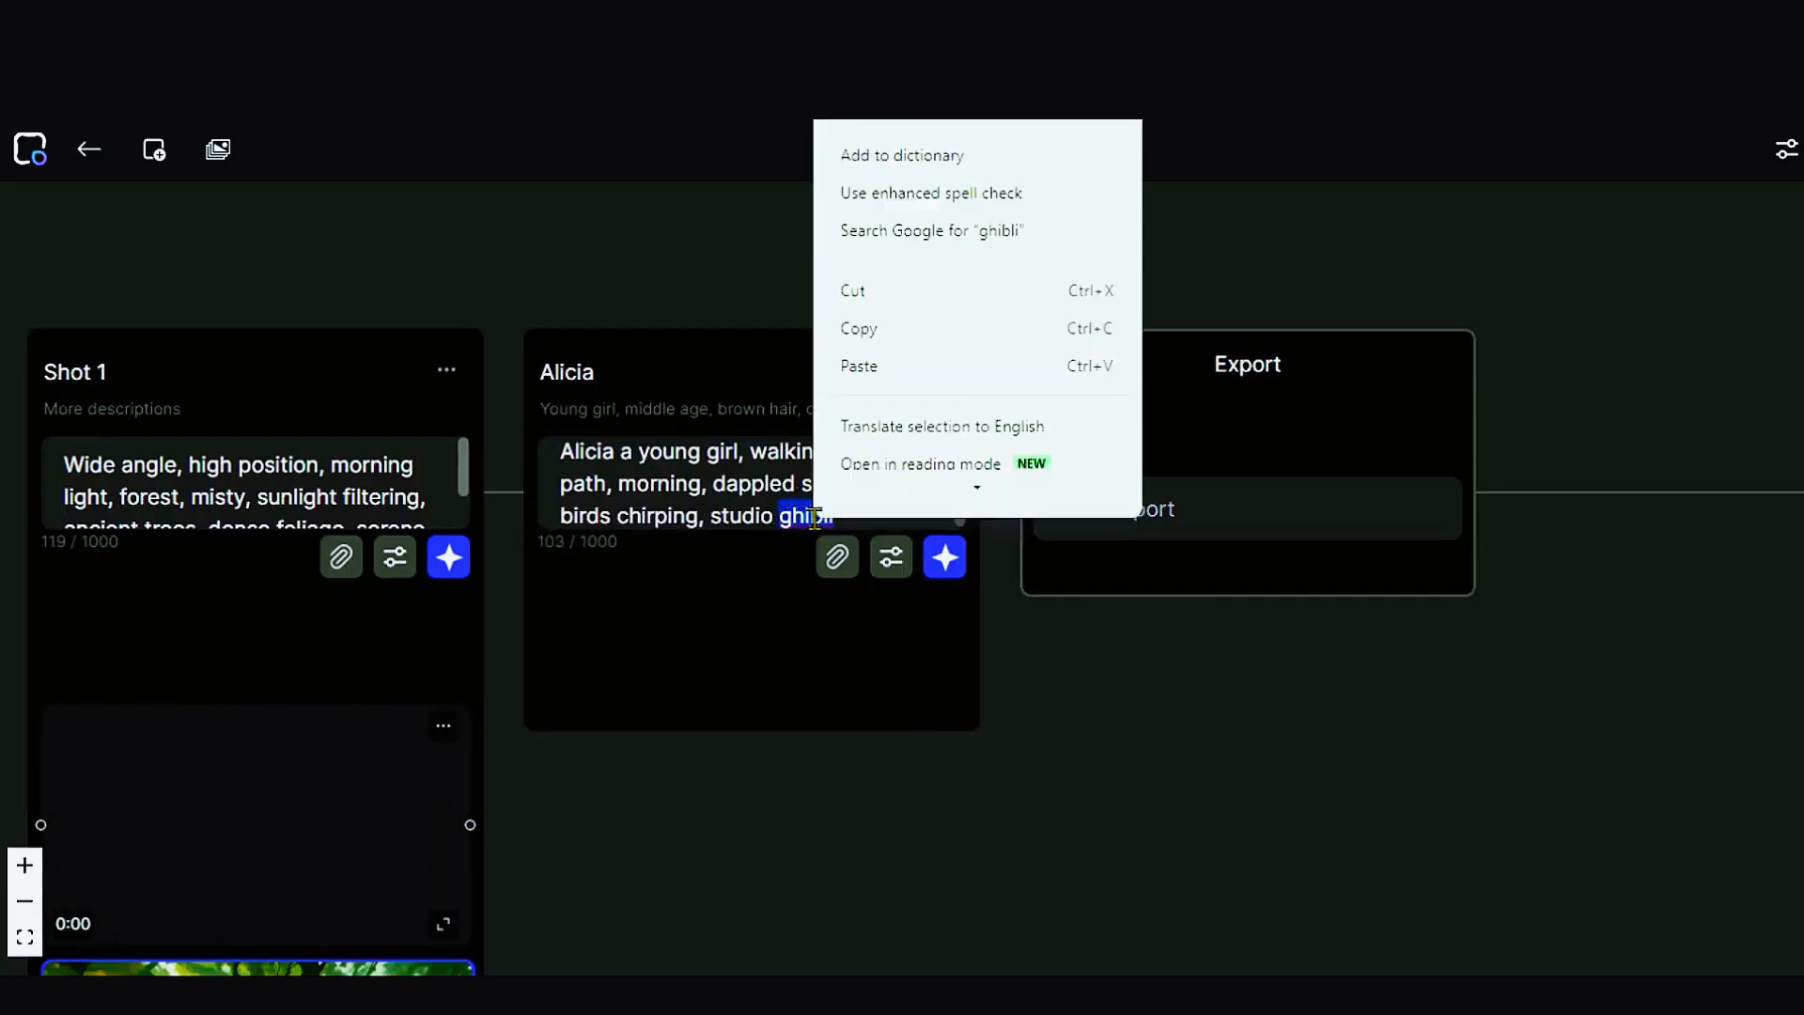
left_click(855, 133)
Step: Set the second shot's camera movement to down, duration to 10s and motion to 6, and generate the clip
left_click(890, 557)
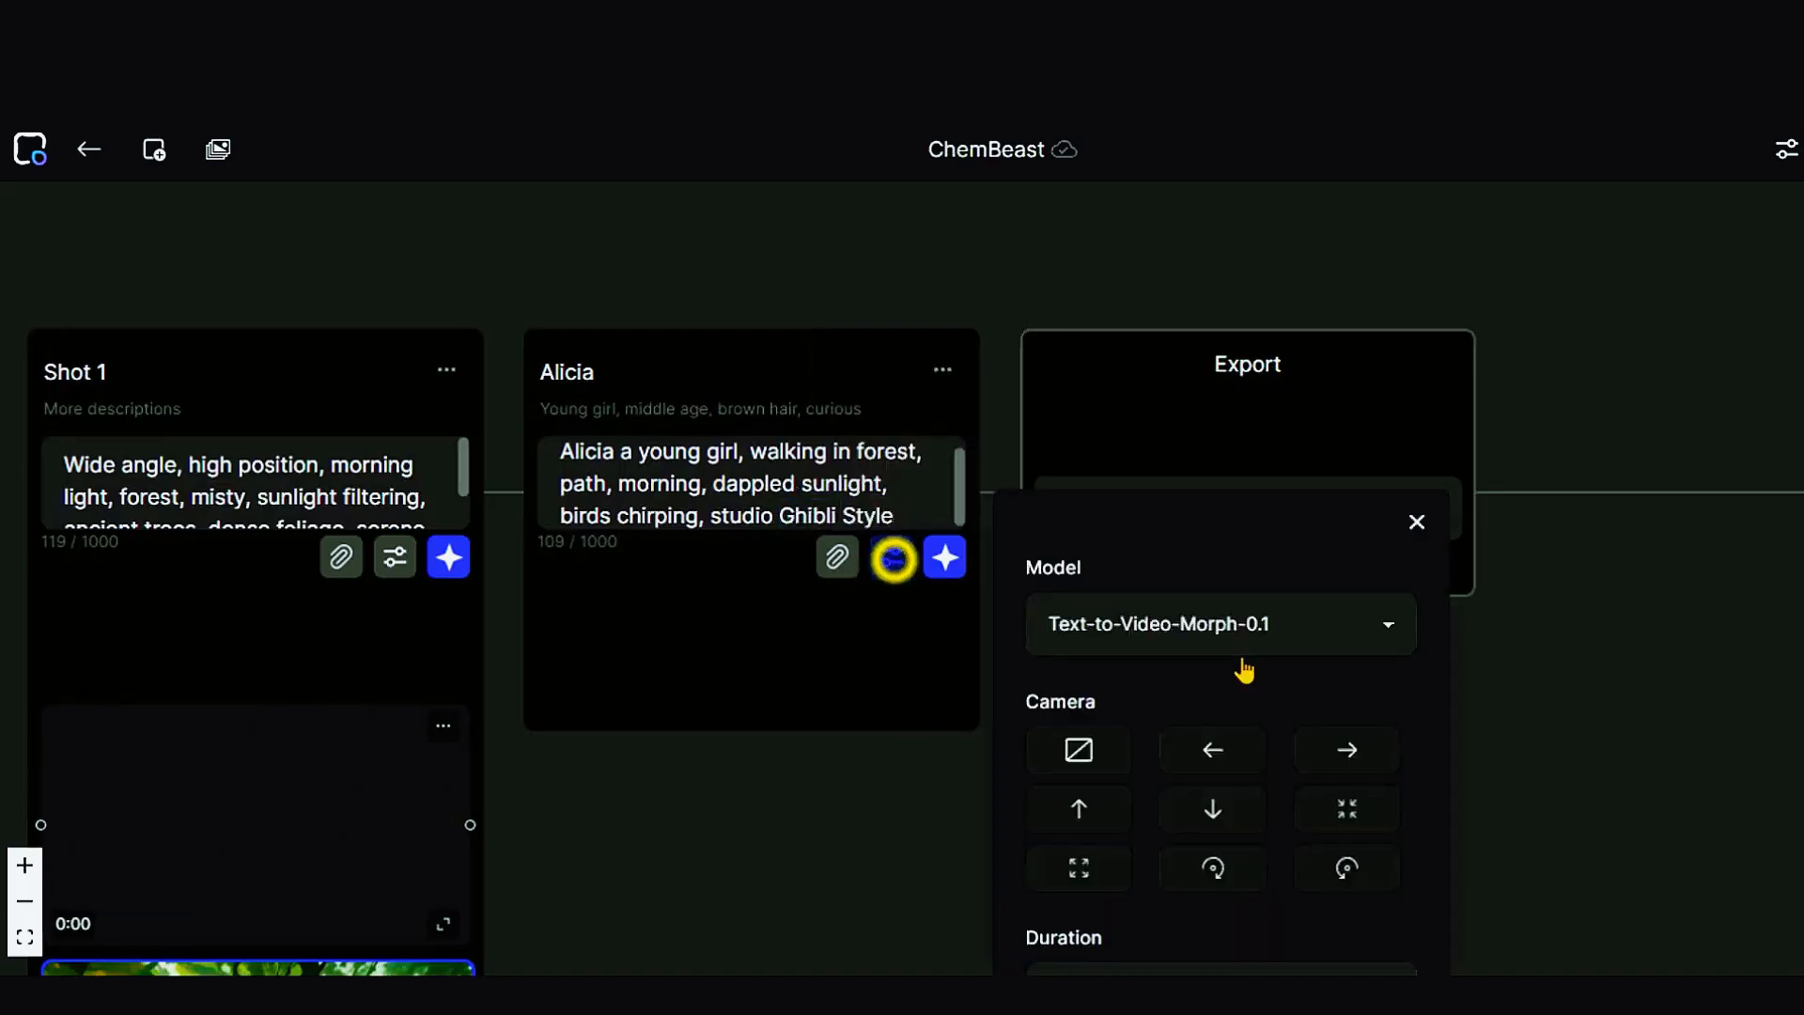
left_click(1353, 684)
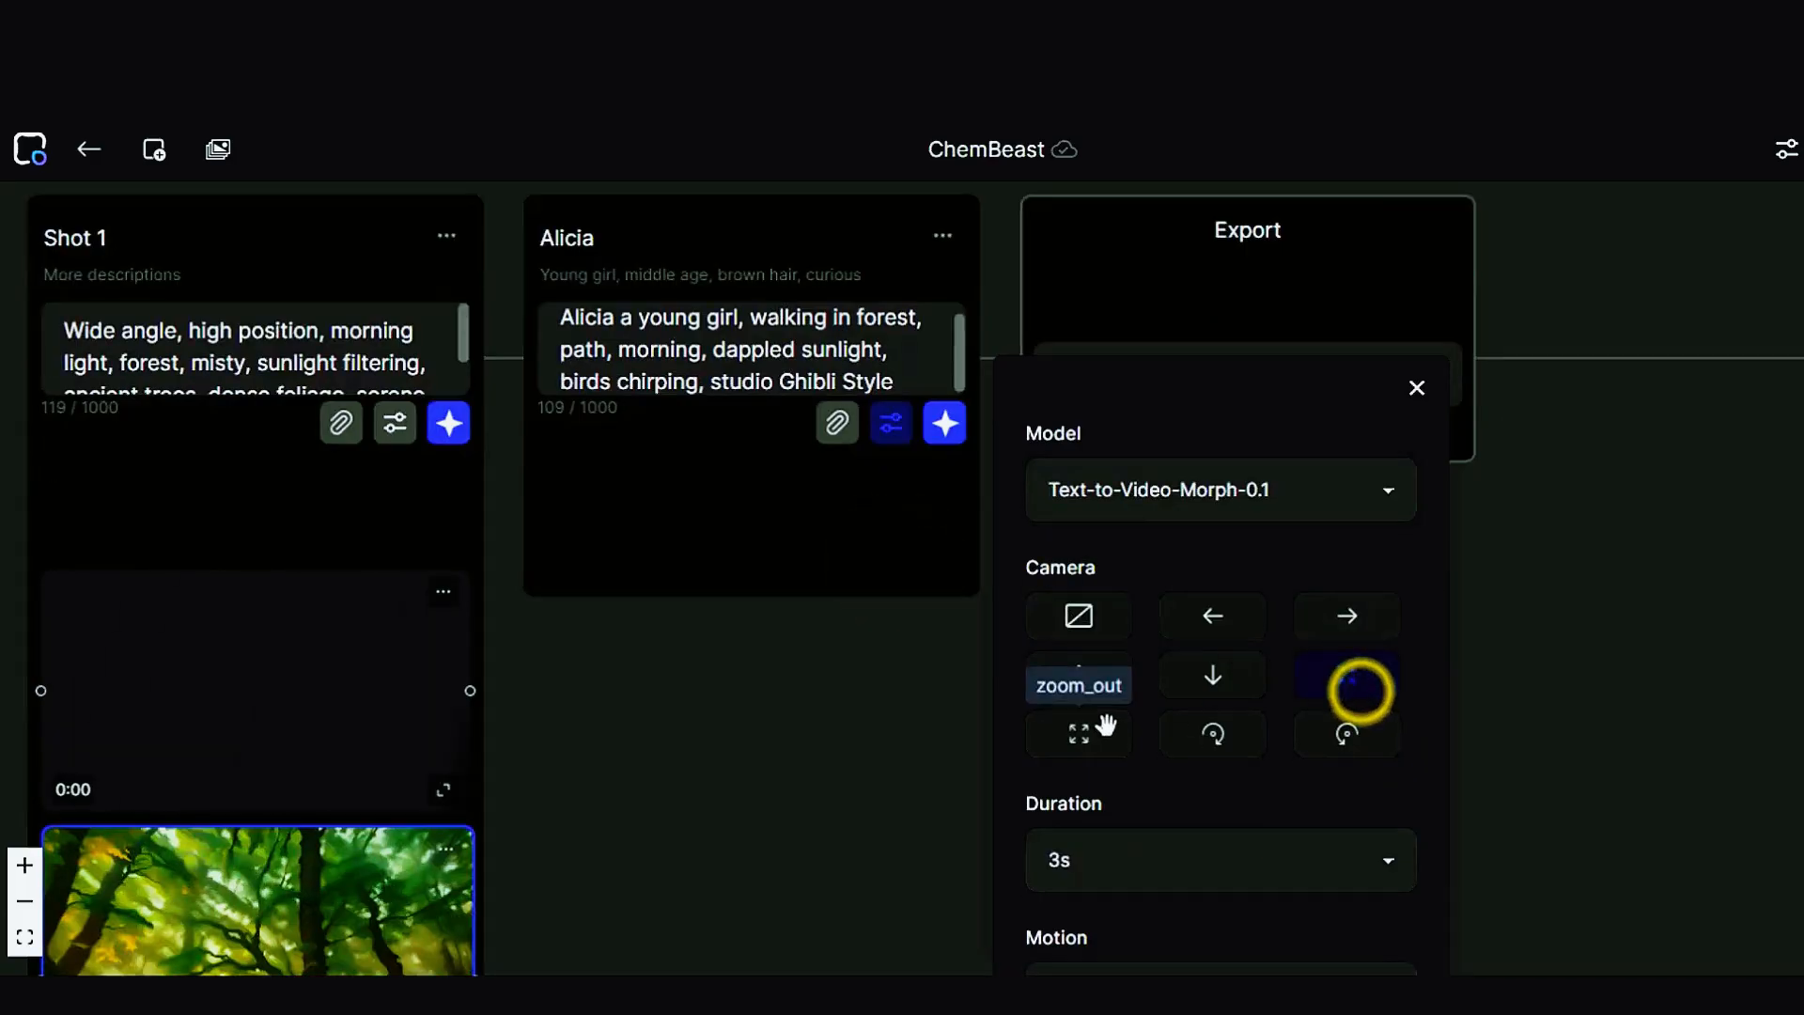
left_click(1214, 676)
scroll(1208, 714, "down", 2)
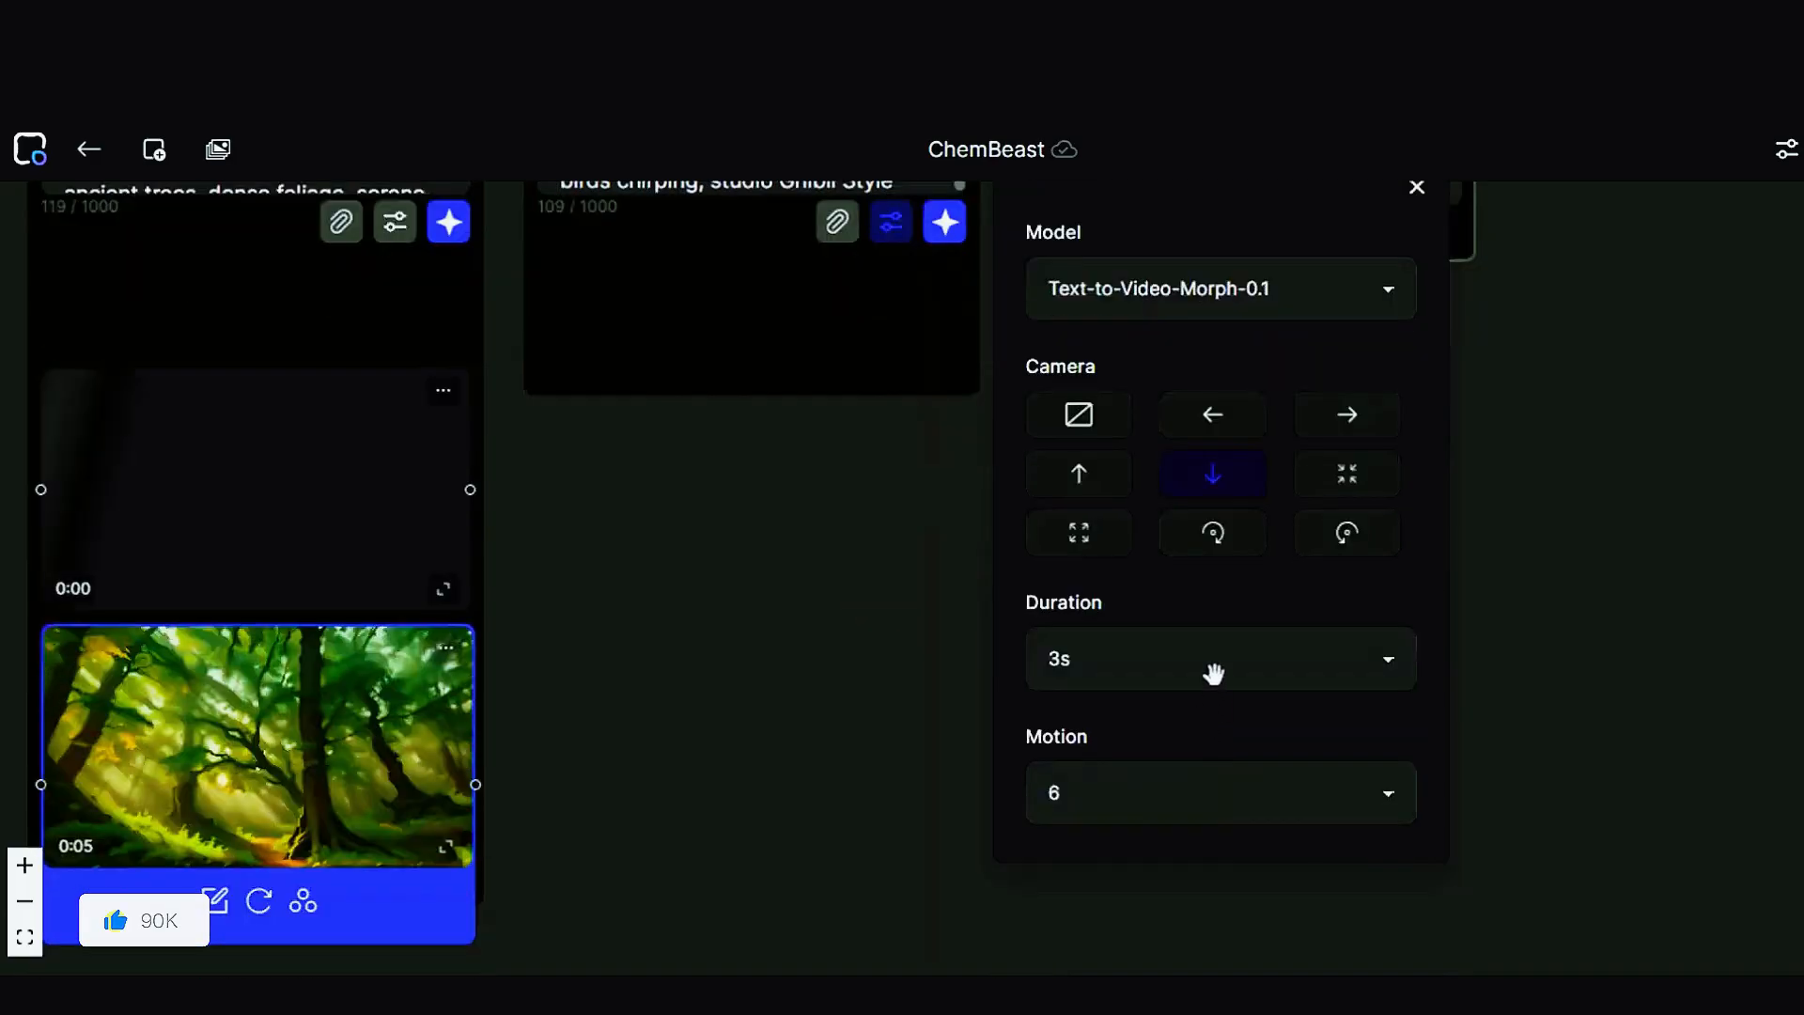
left_click(1215, 669)
left_click(1072, 871)
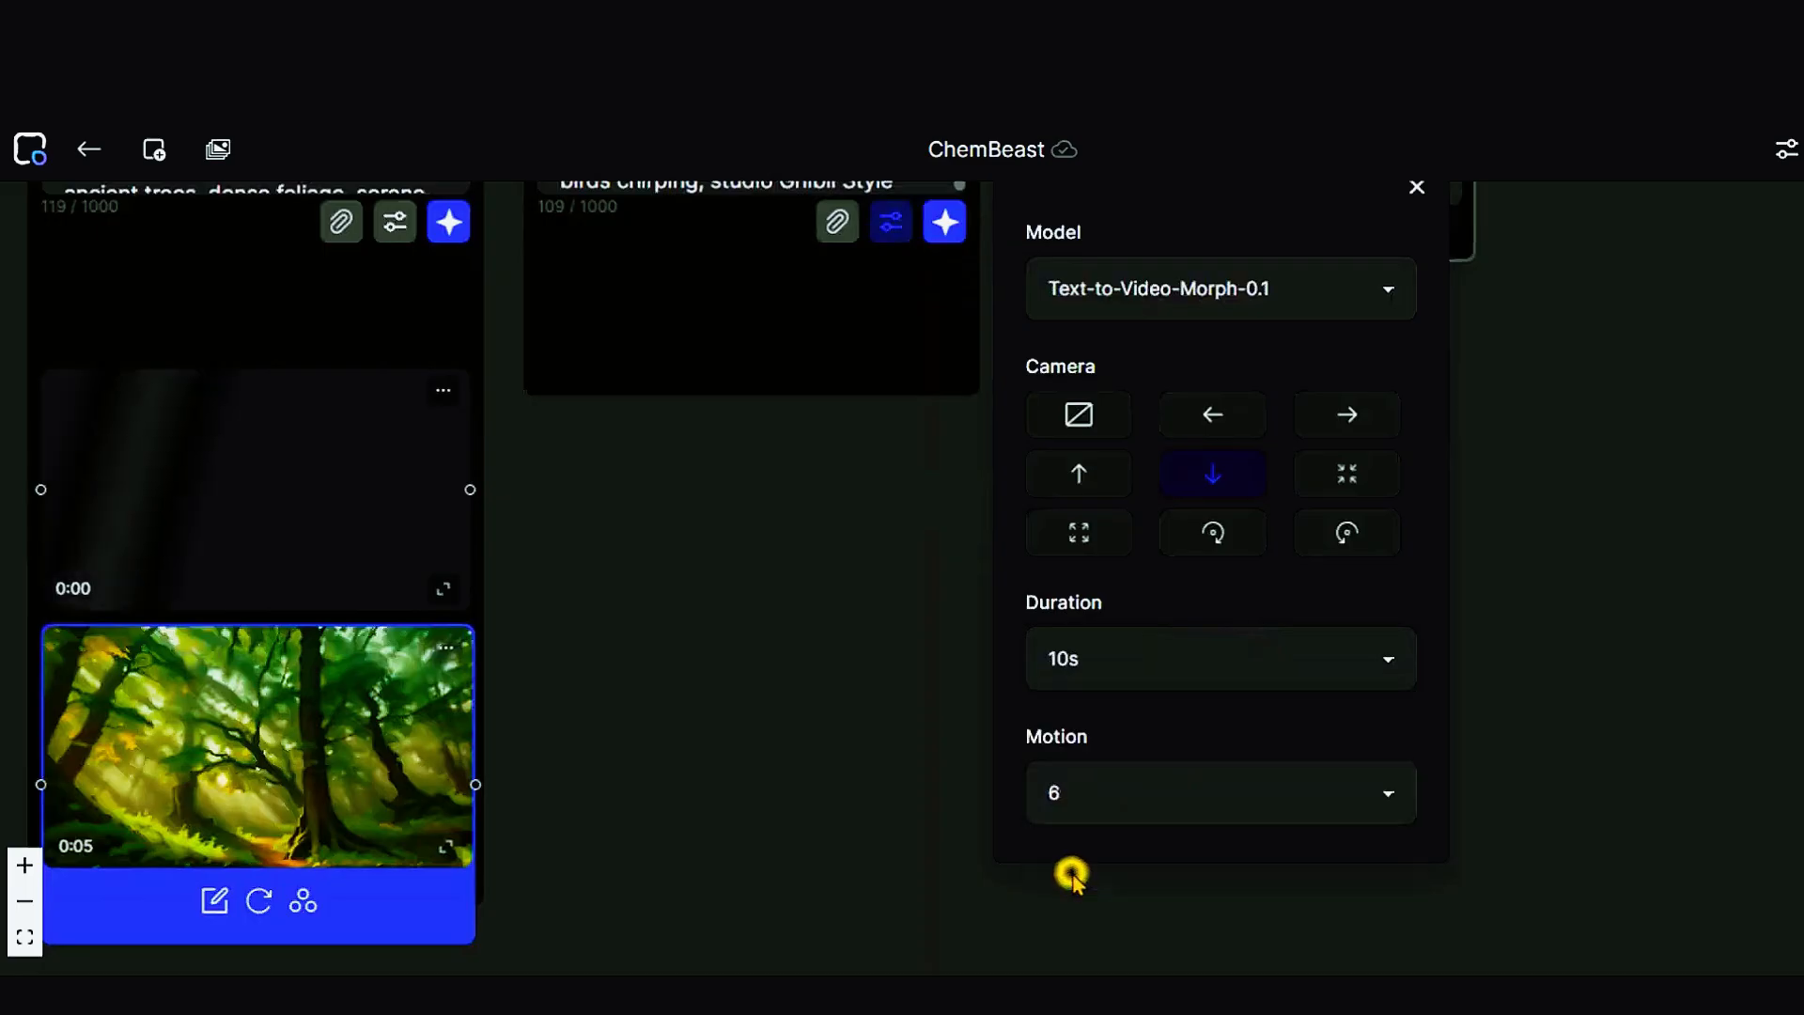
left_click(1180, 795)
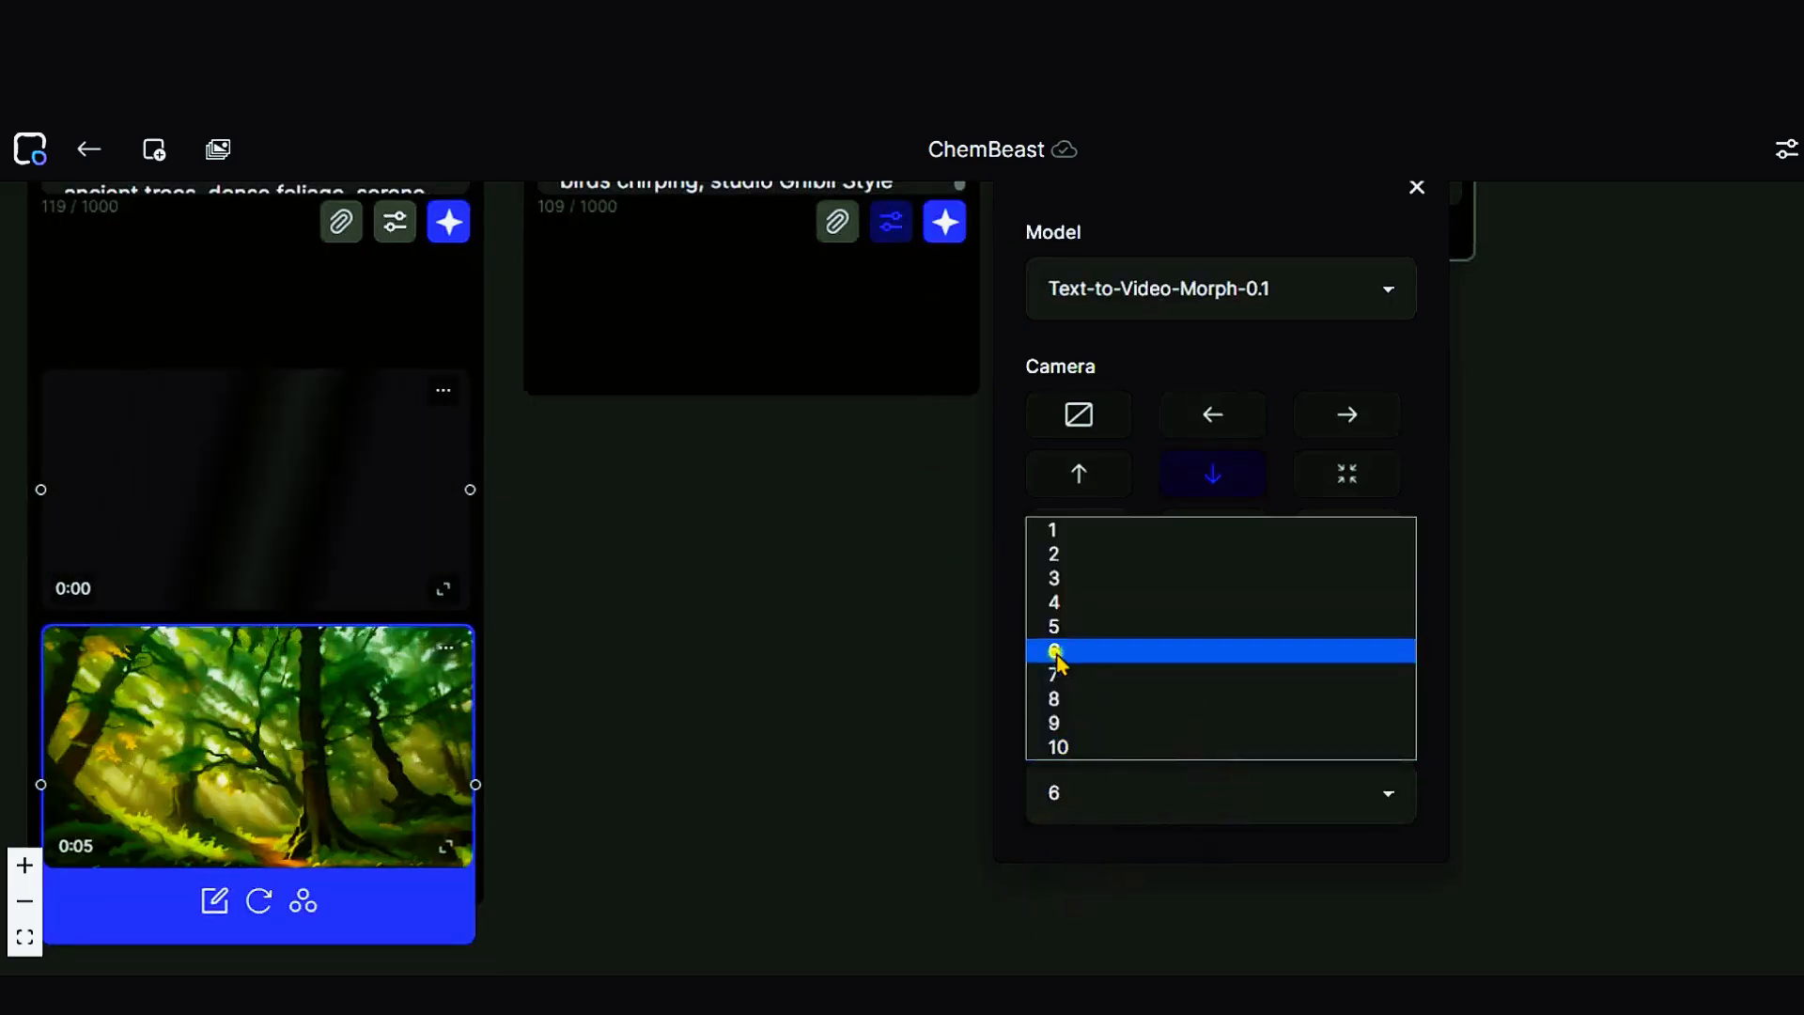
left_click(1055, 651)
scroll(1212, 629, "up", 3)
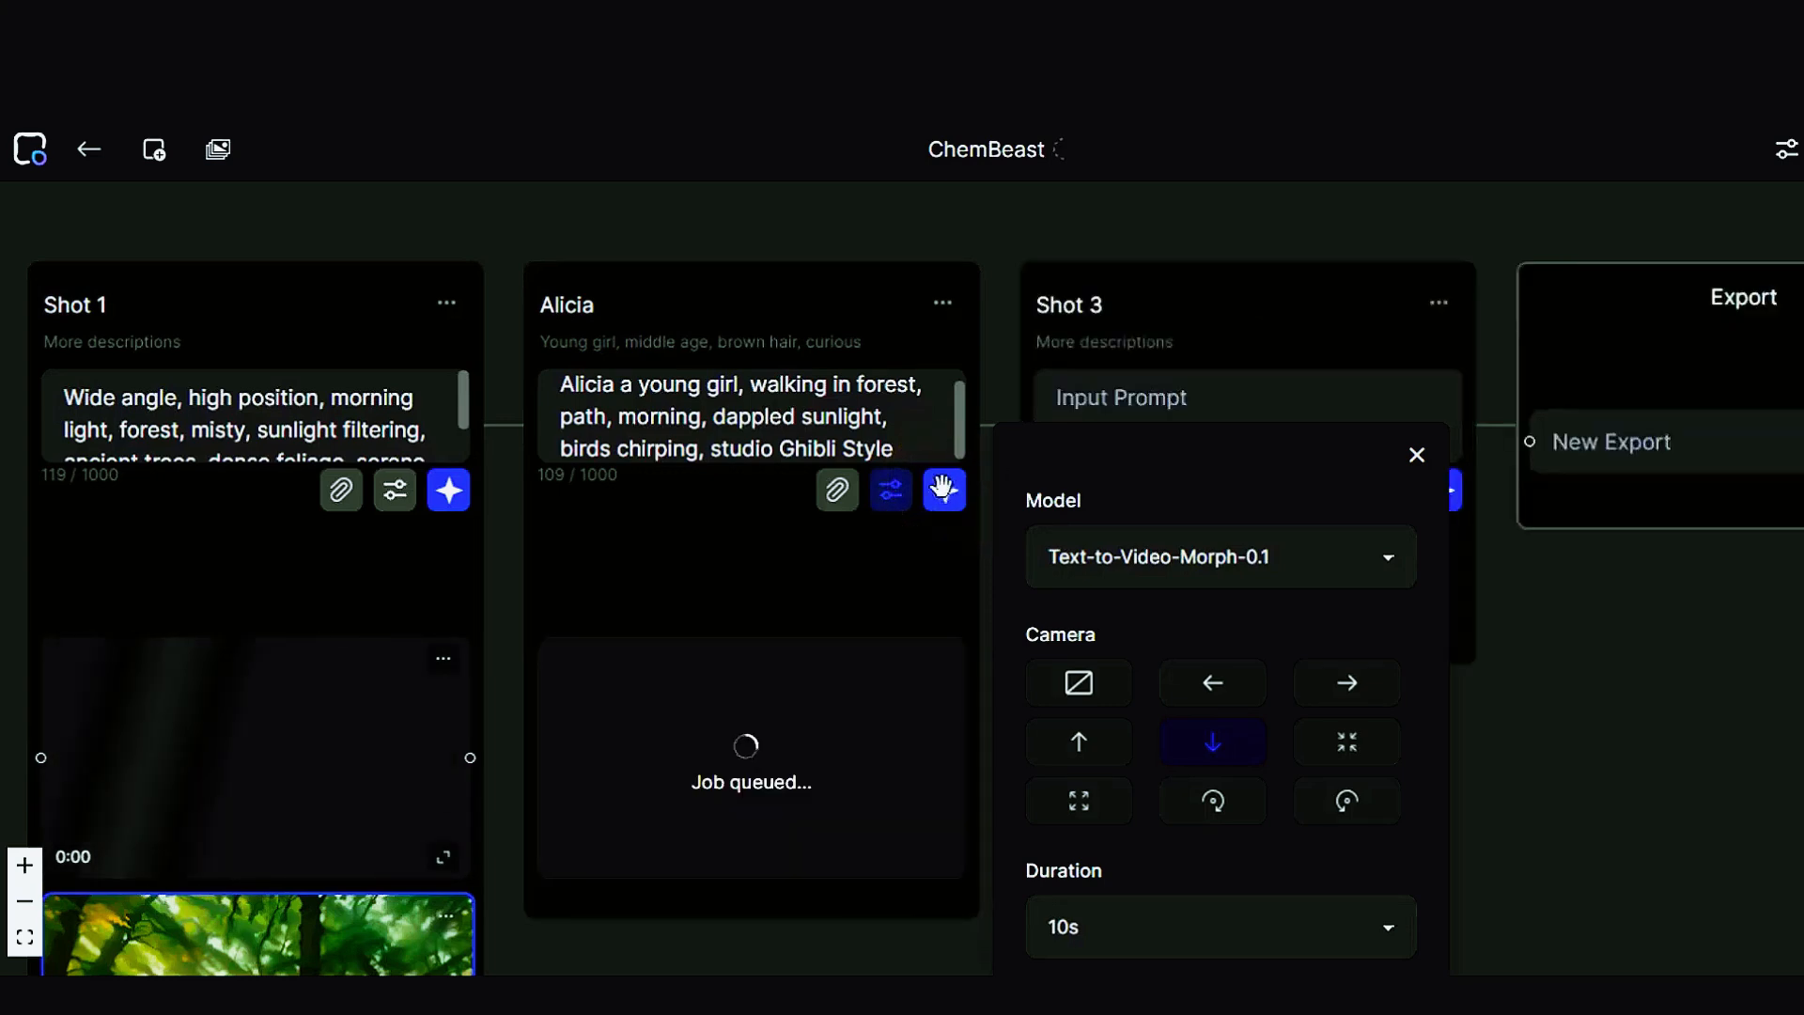
Step: Preview the generated clip of the walking girl in full screen and apply the Anime style transfer to it
left_click_drag(1550, 780, 1297, 765)
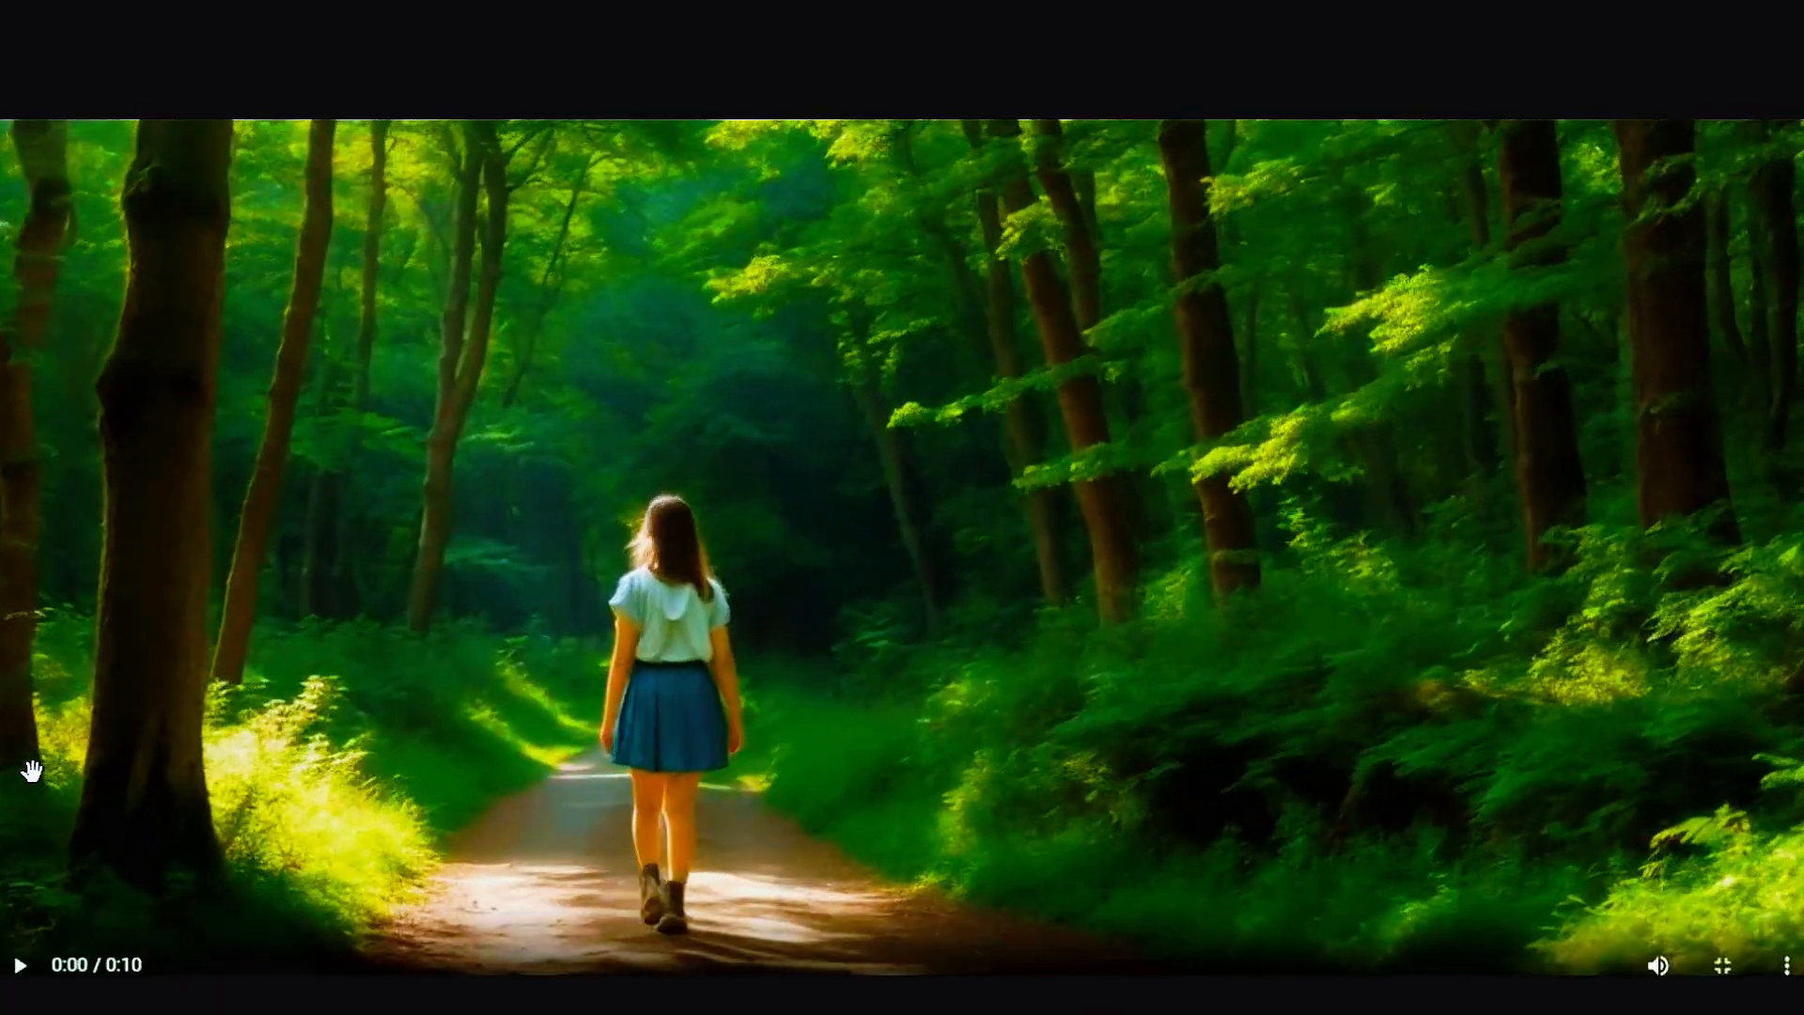
left_click(31, 770)
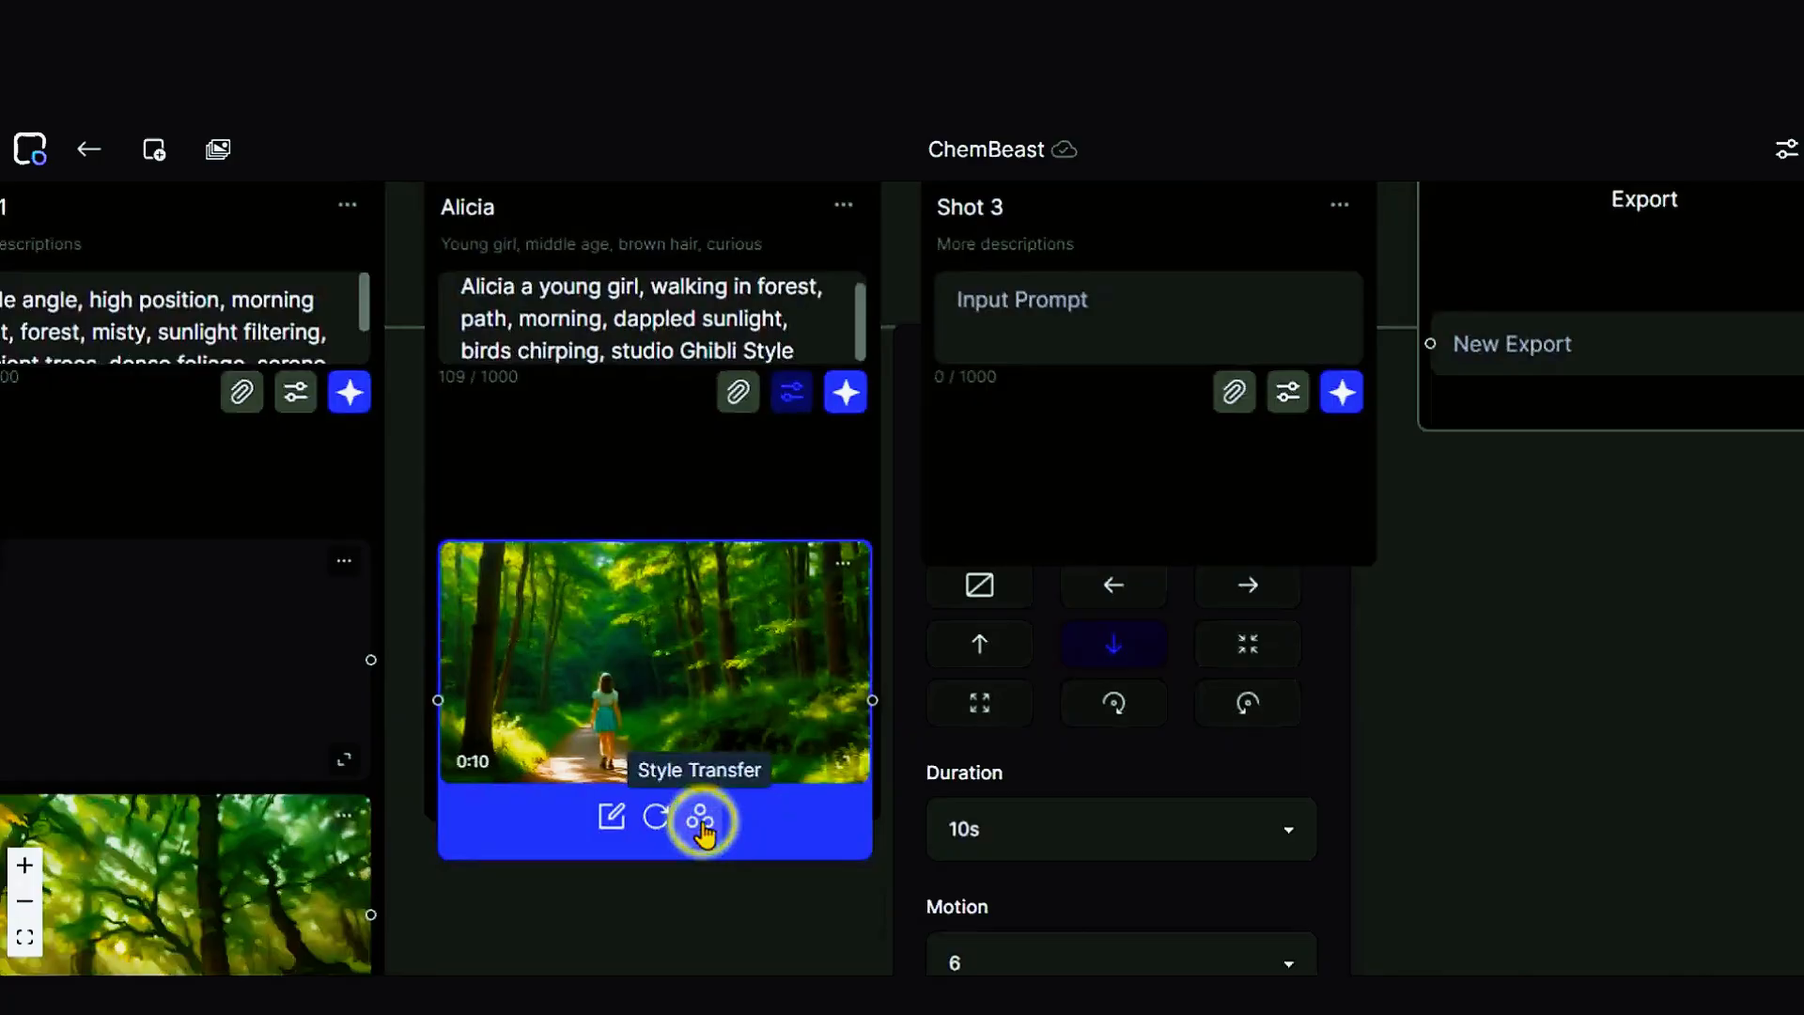
left_click(700, 822)
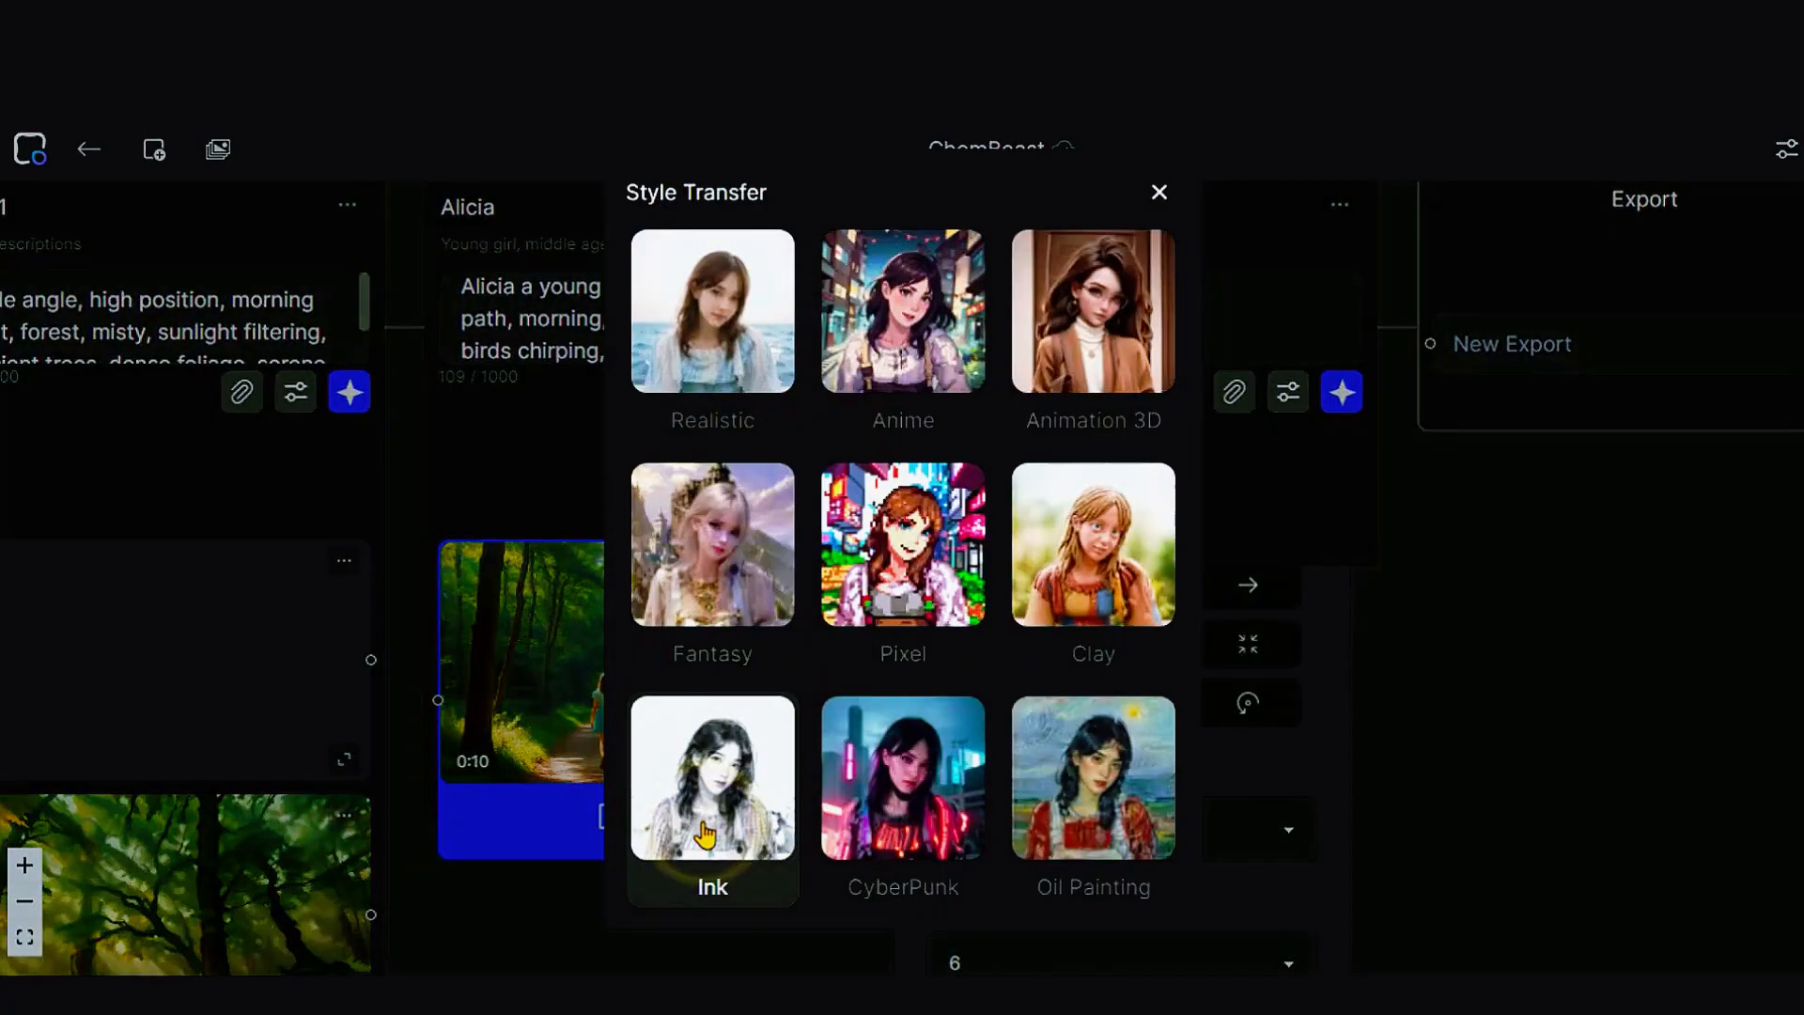
left_click(897, 353)
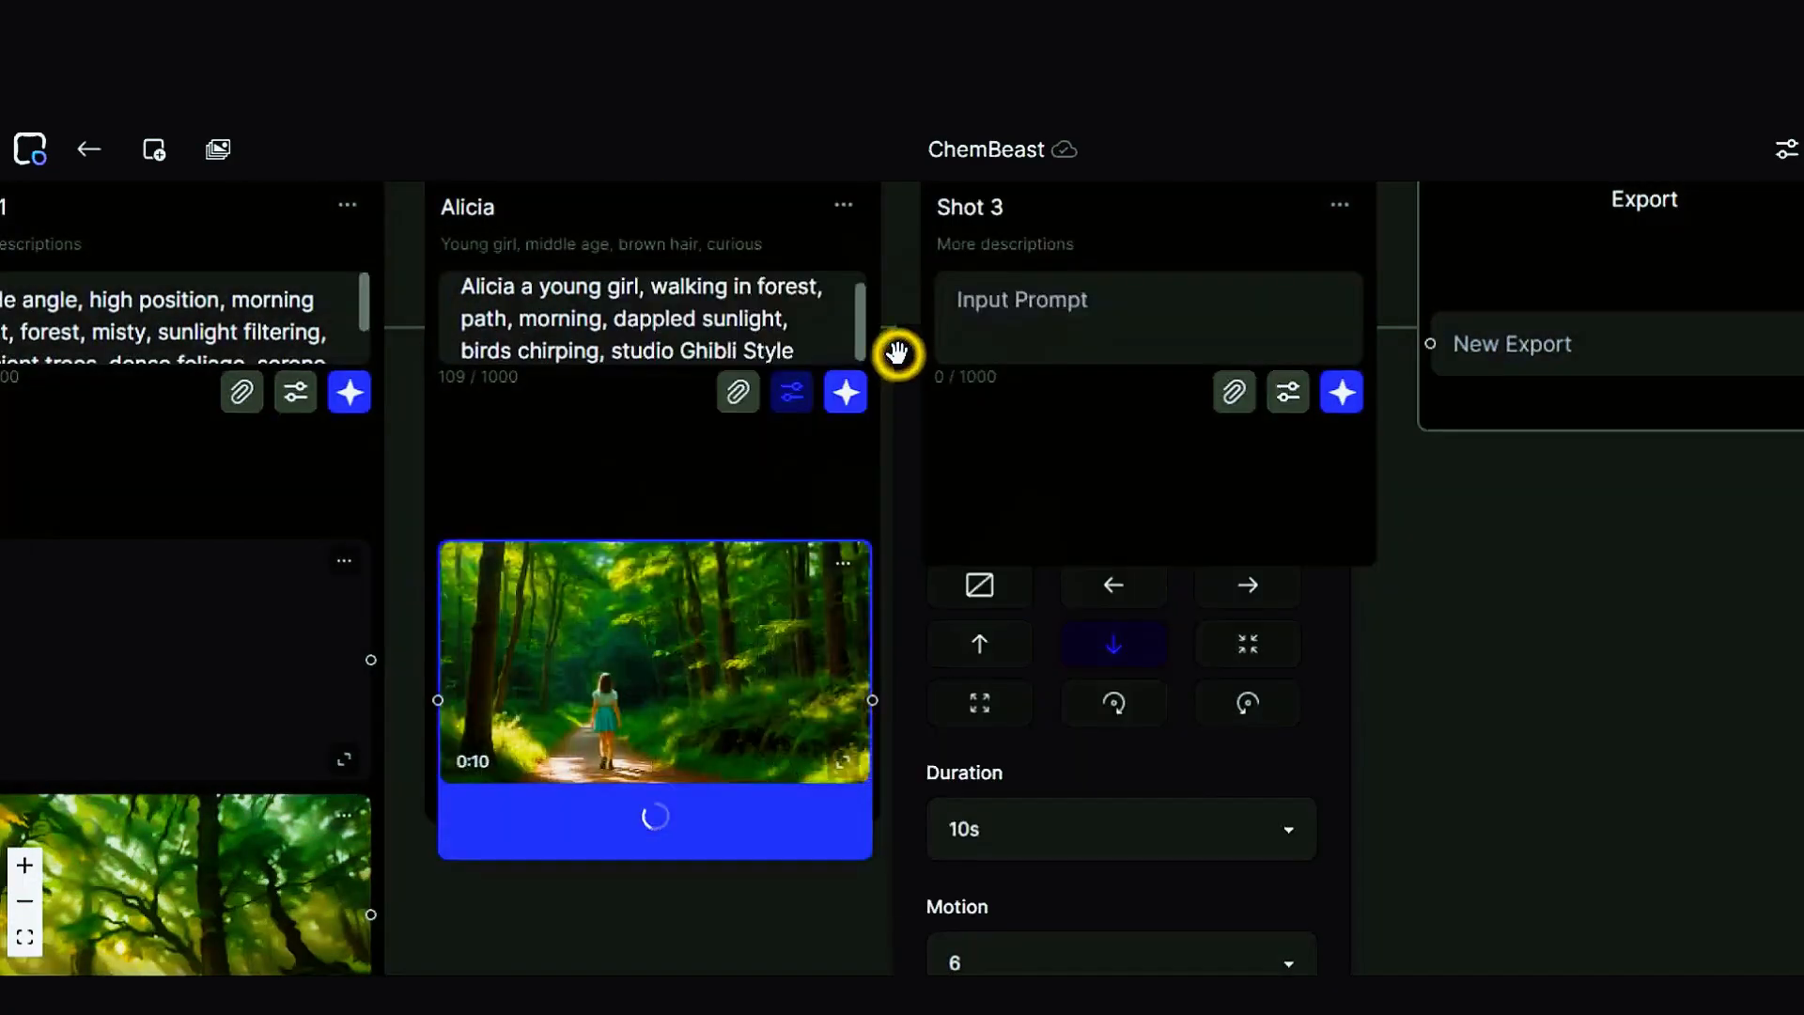
scroll(755, 913, "down", 2)
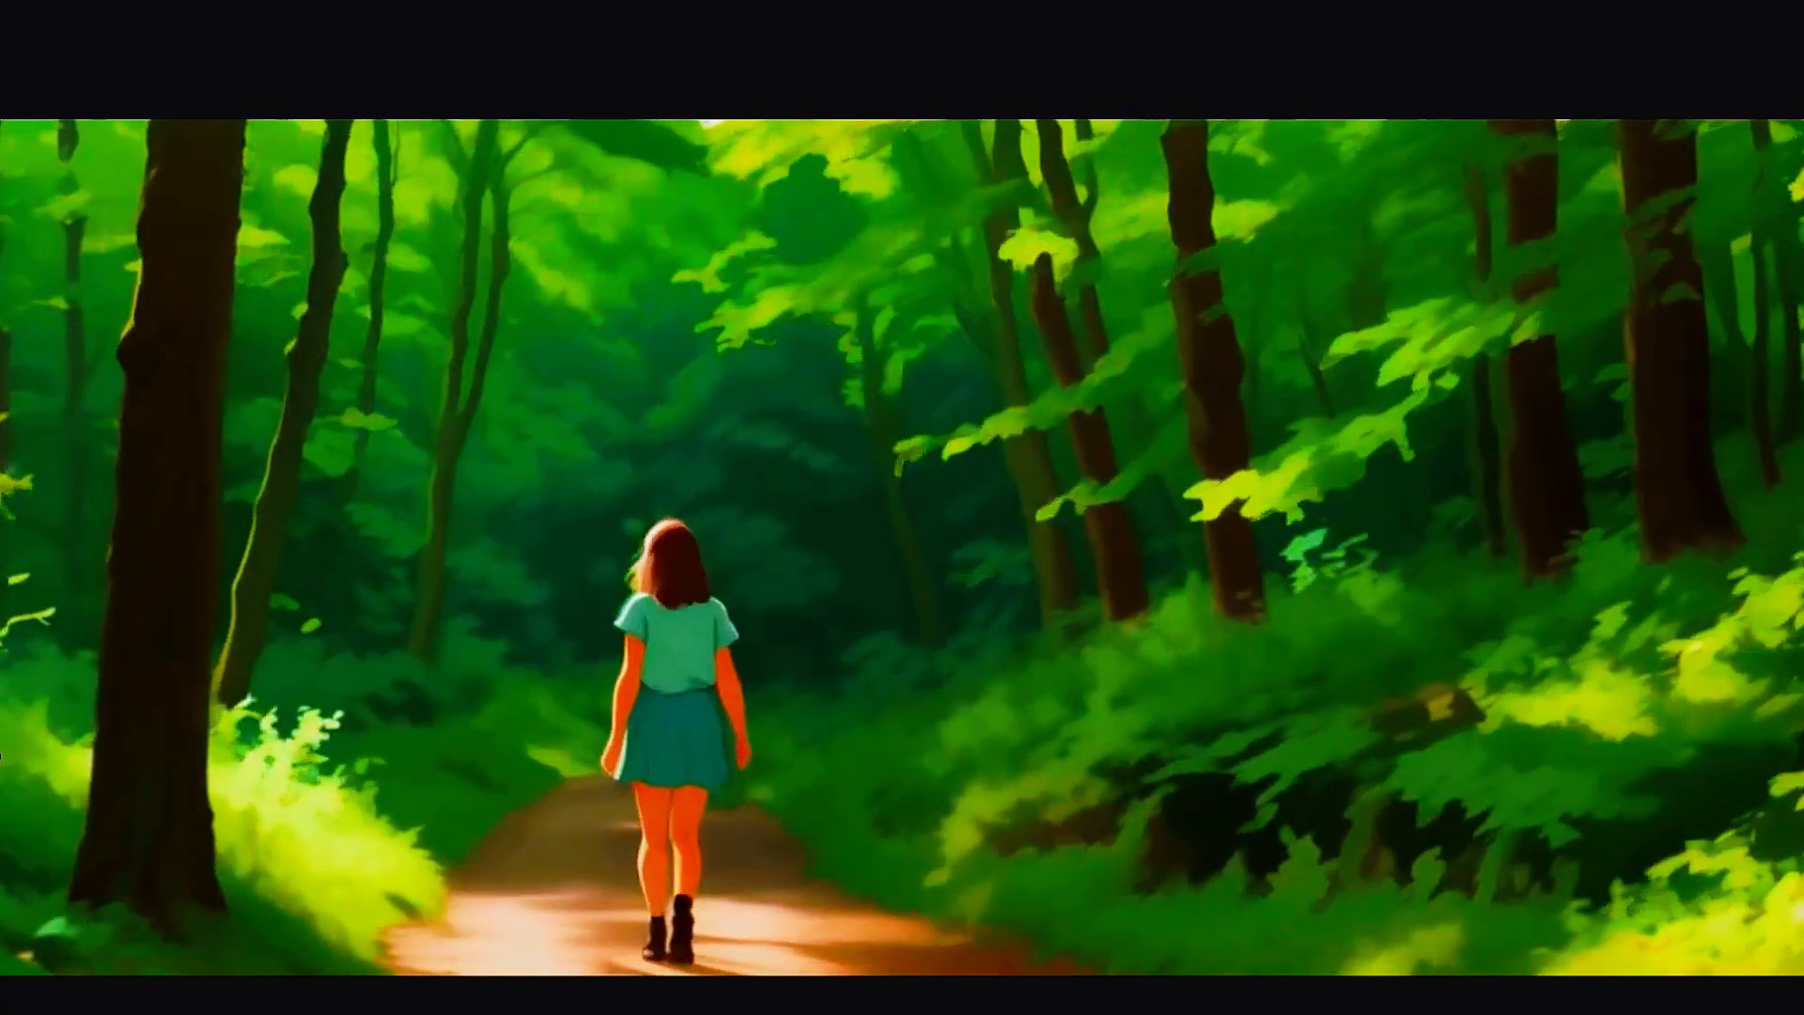
Step: Connect the anime forest clip in Shot 1 to the anime clip of the walking girl, and link that clip to a new export
mouse_move(33, 768)
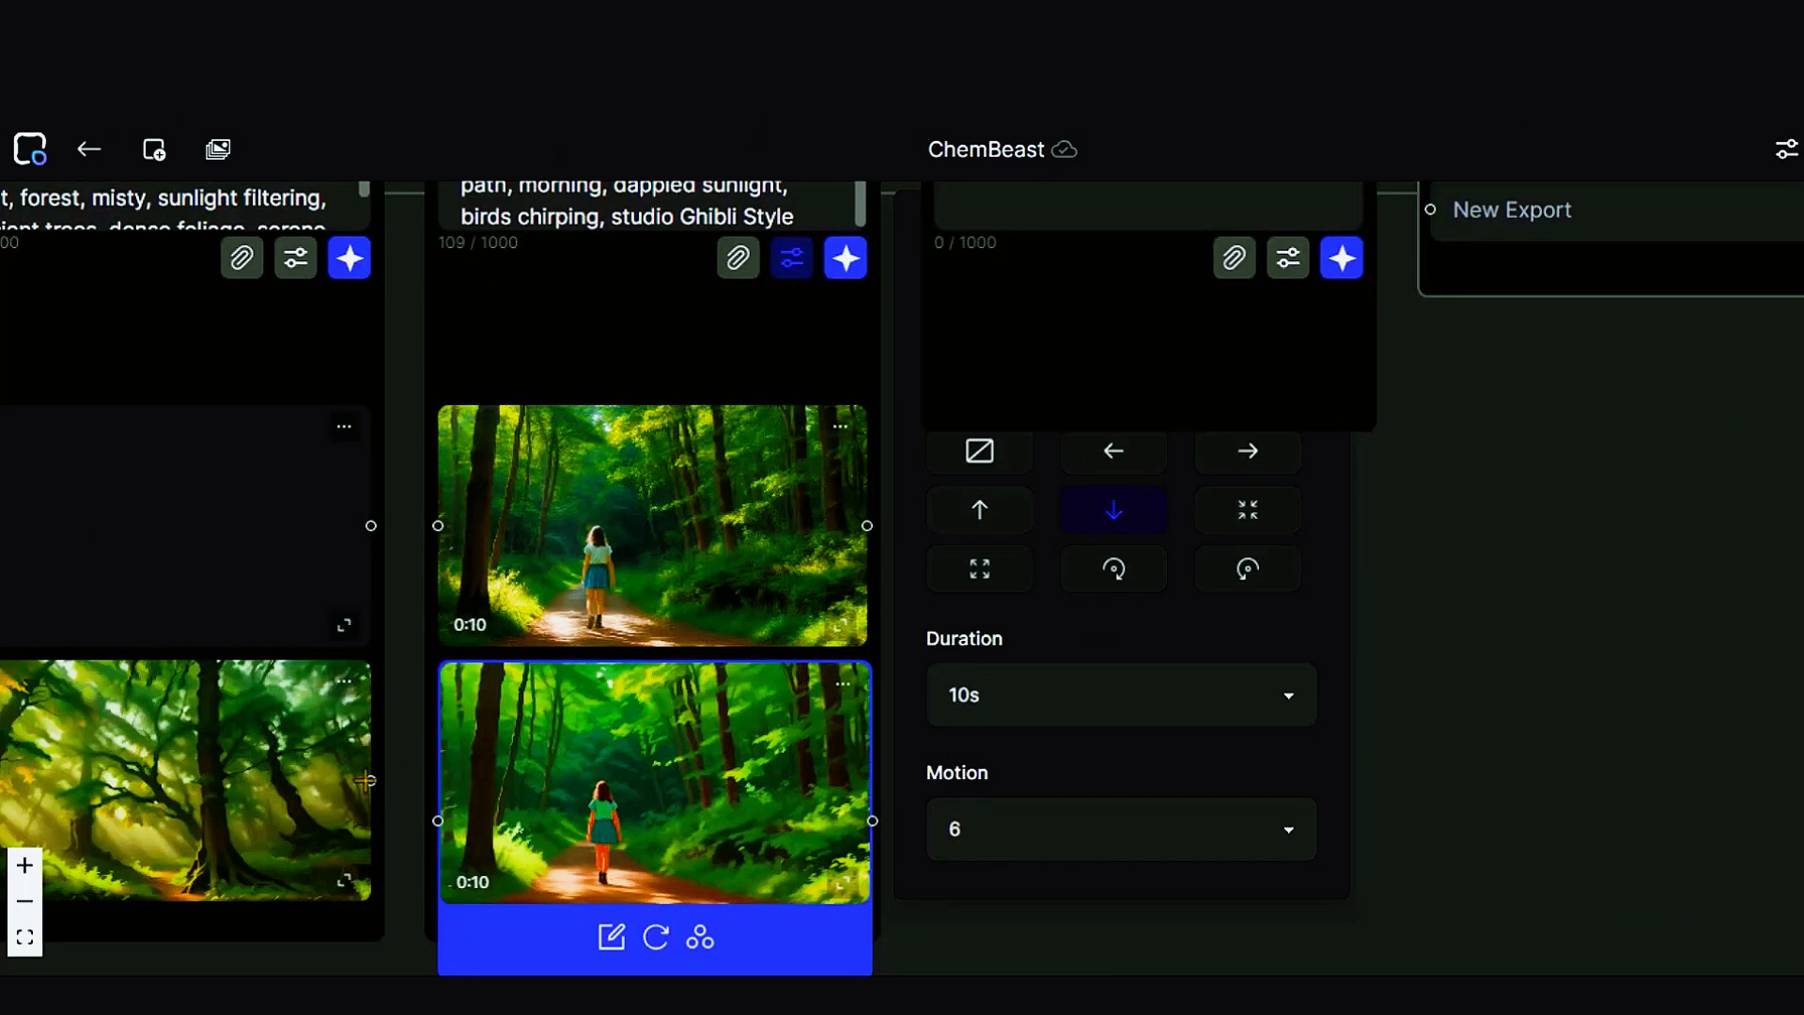
left_click_drag(392, 788, 411, 808)
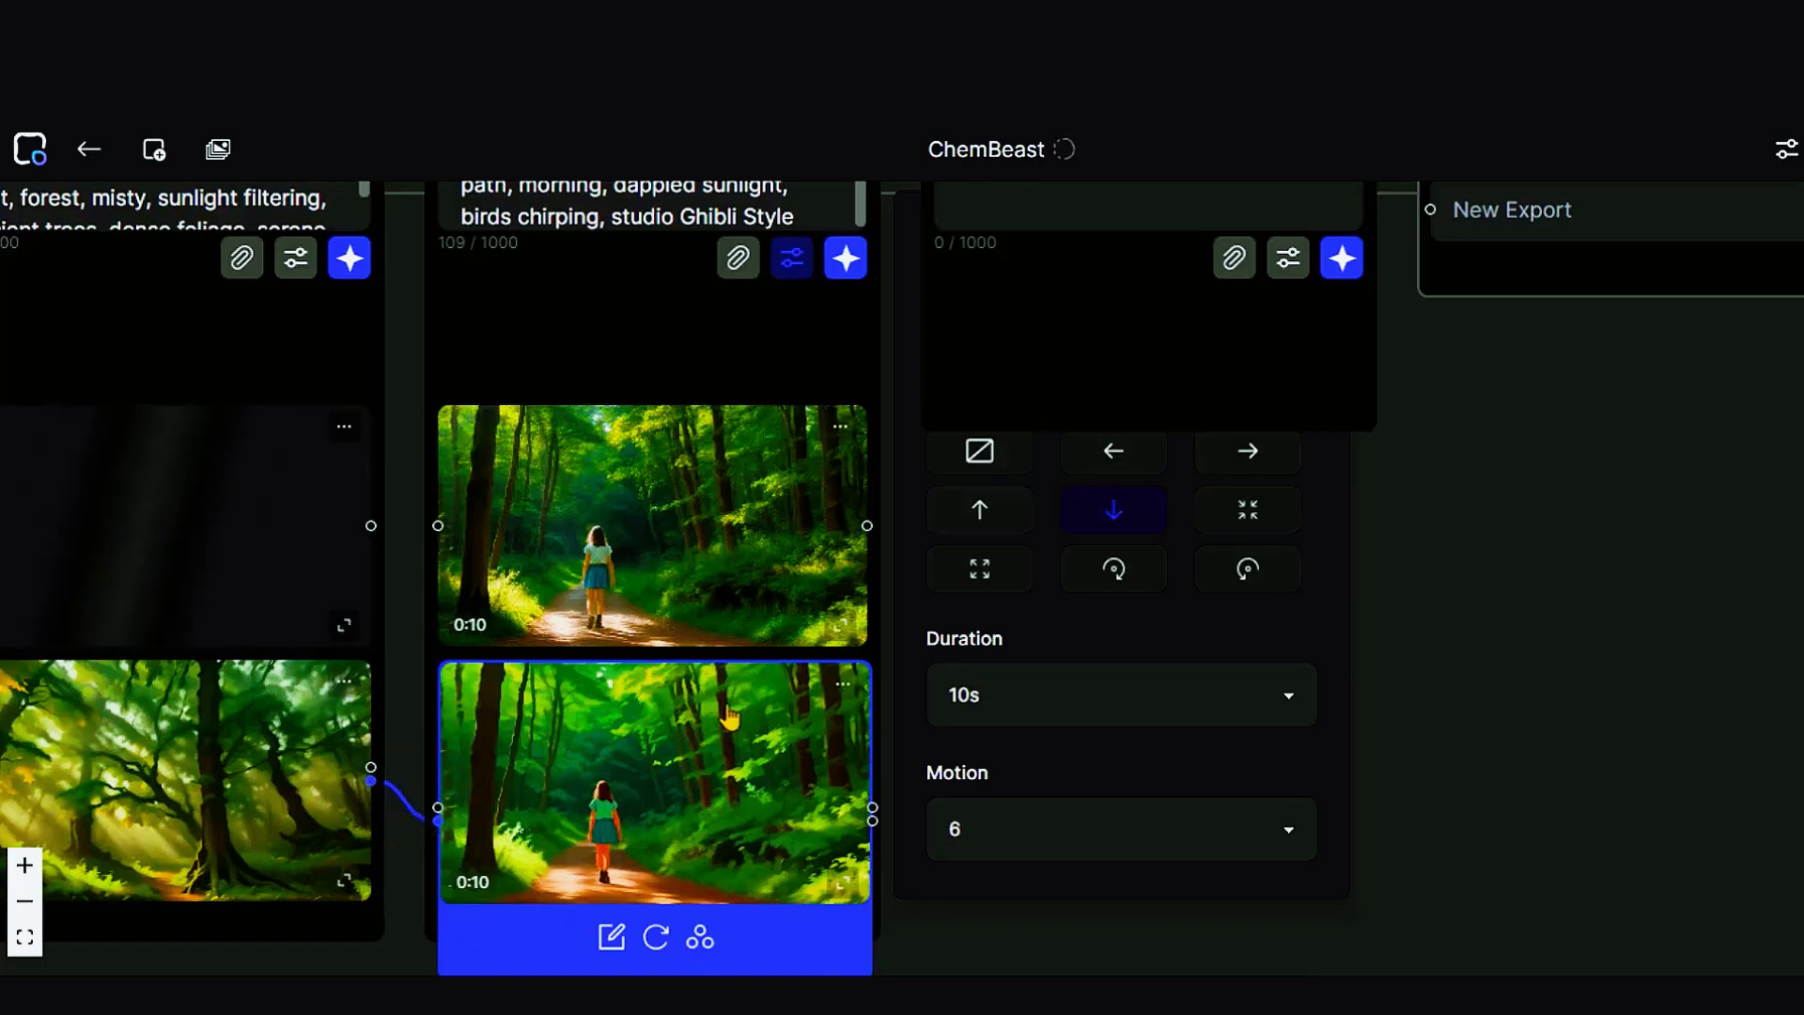
scroll(1225, 515, "up", 3)
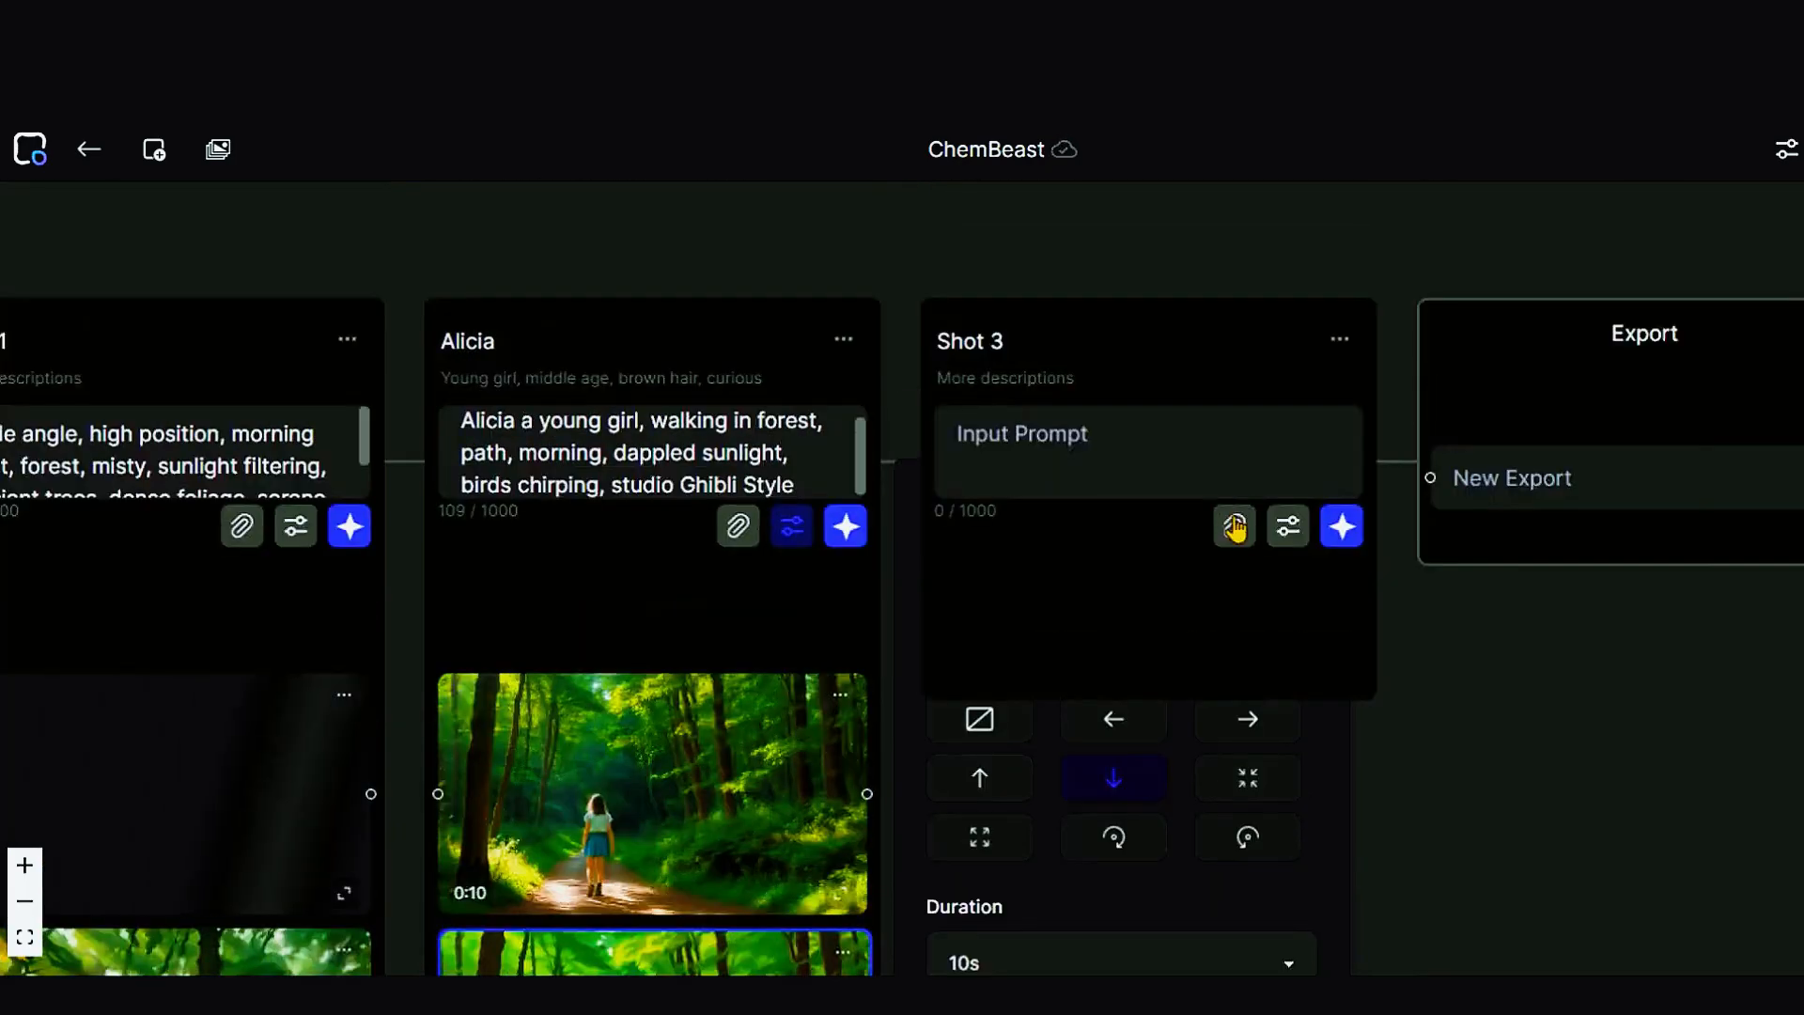
scroll(1232, 523, "down", 1)
scroll(1237, 529, "down", 3)
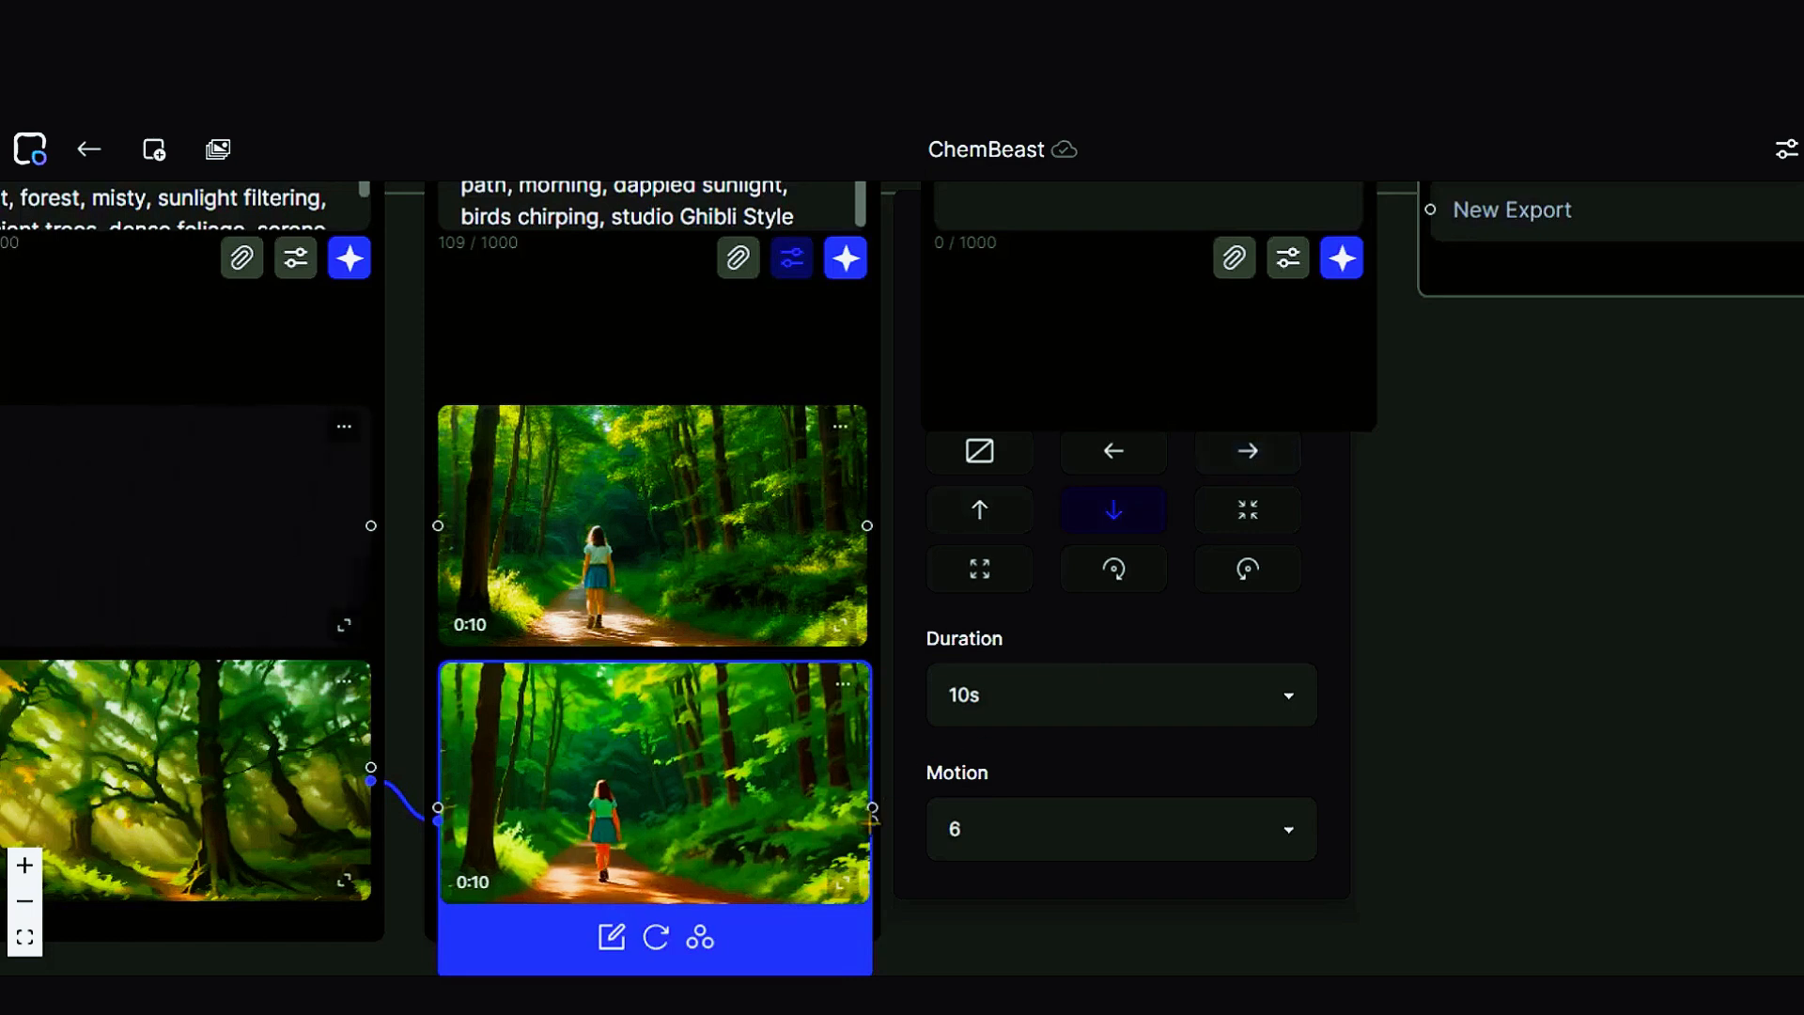
left_click_drag(972, 852, 1429, 214)
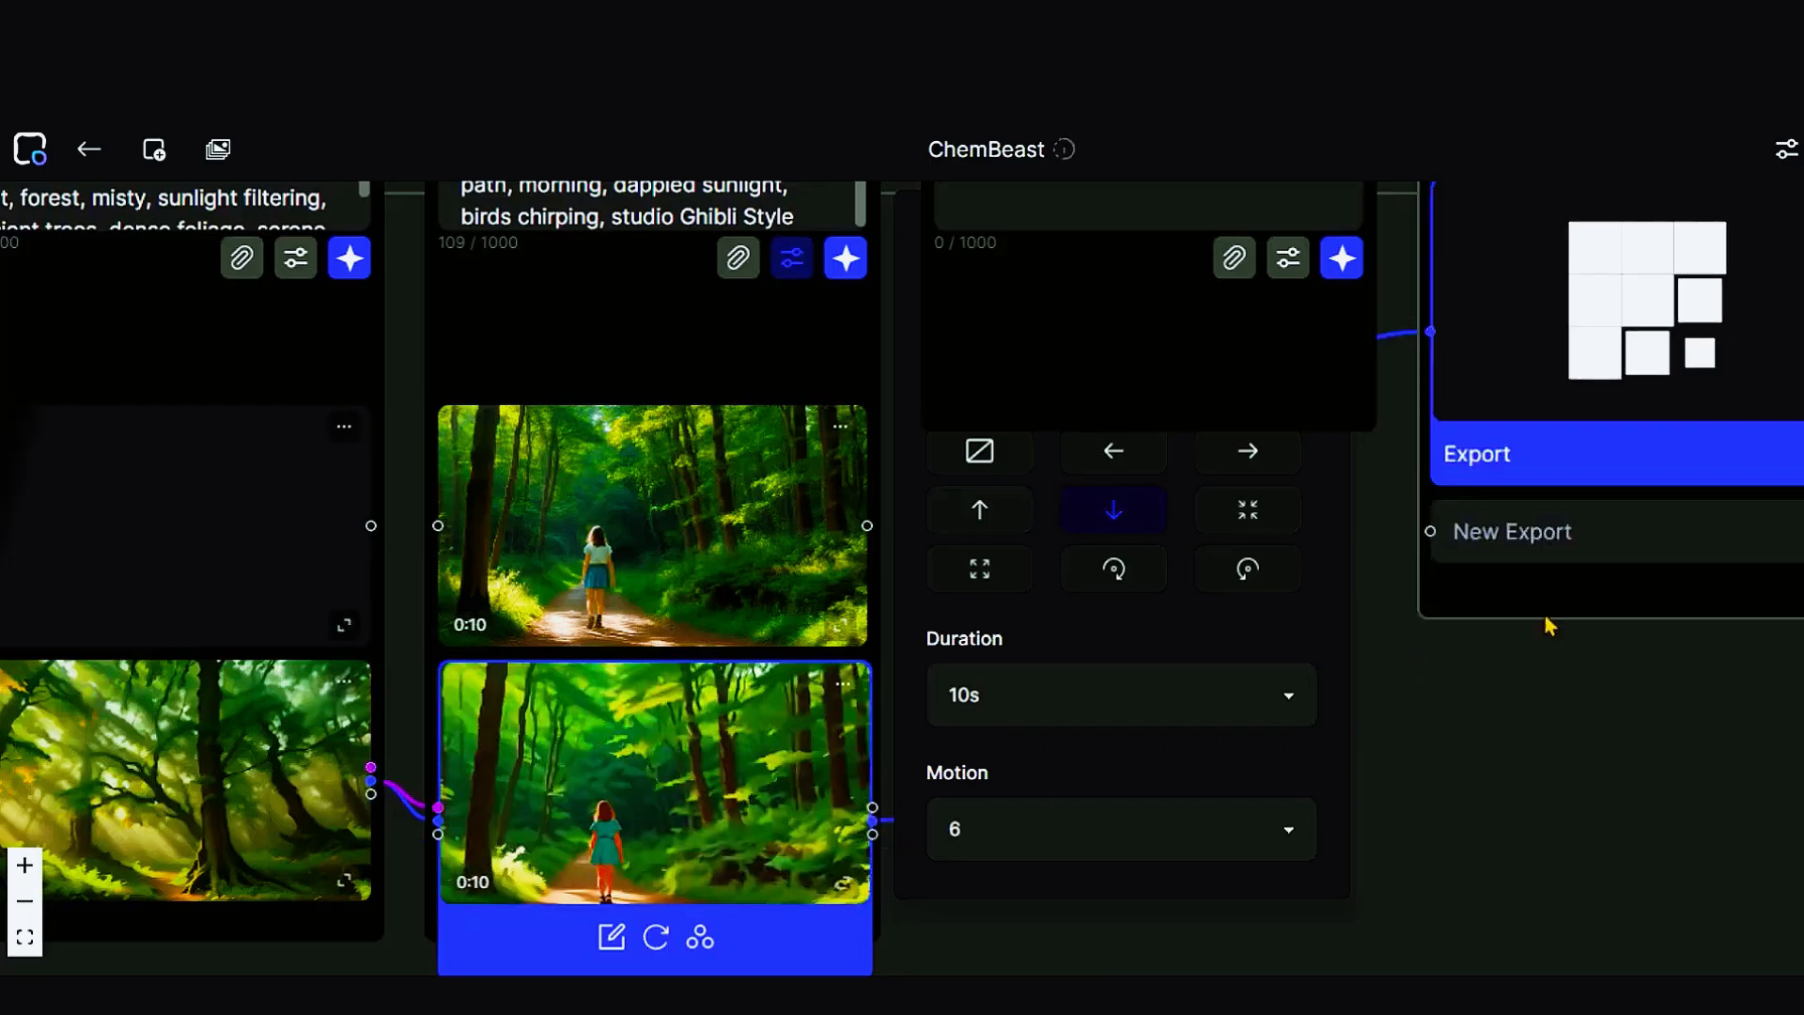
Step: Open the exported video from the Export card and play it in full screen
scroll(1550, 624, "up", 4)
scroll(1579, 597, "down", 3)
left_click_drag(1546, 834, 1112, 833)
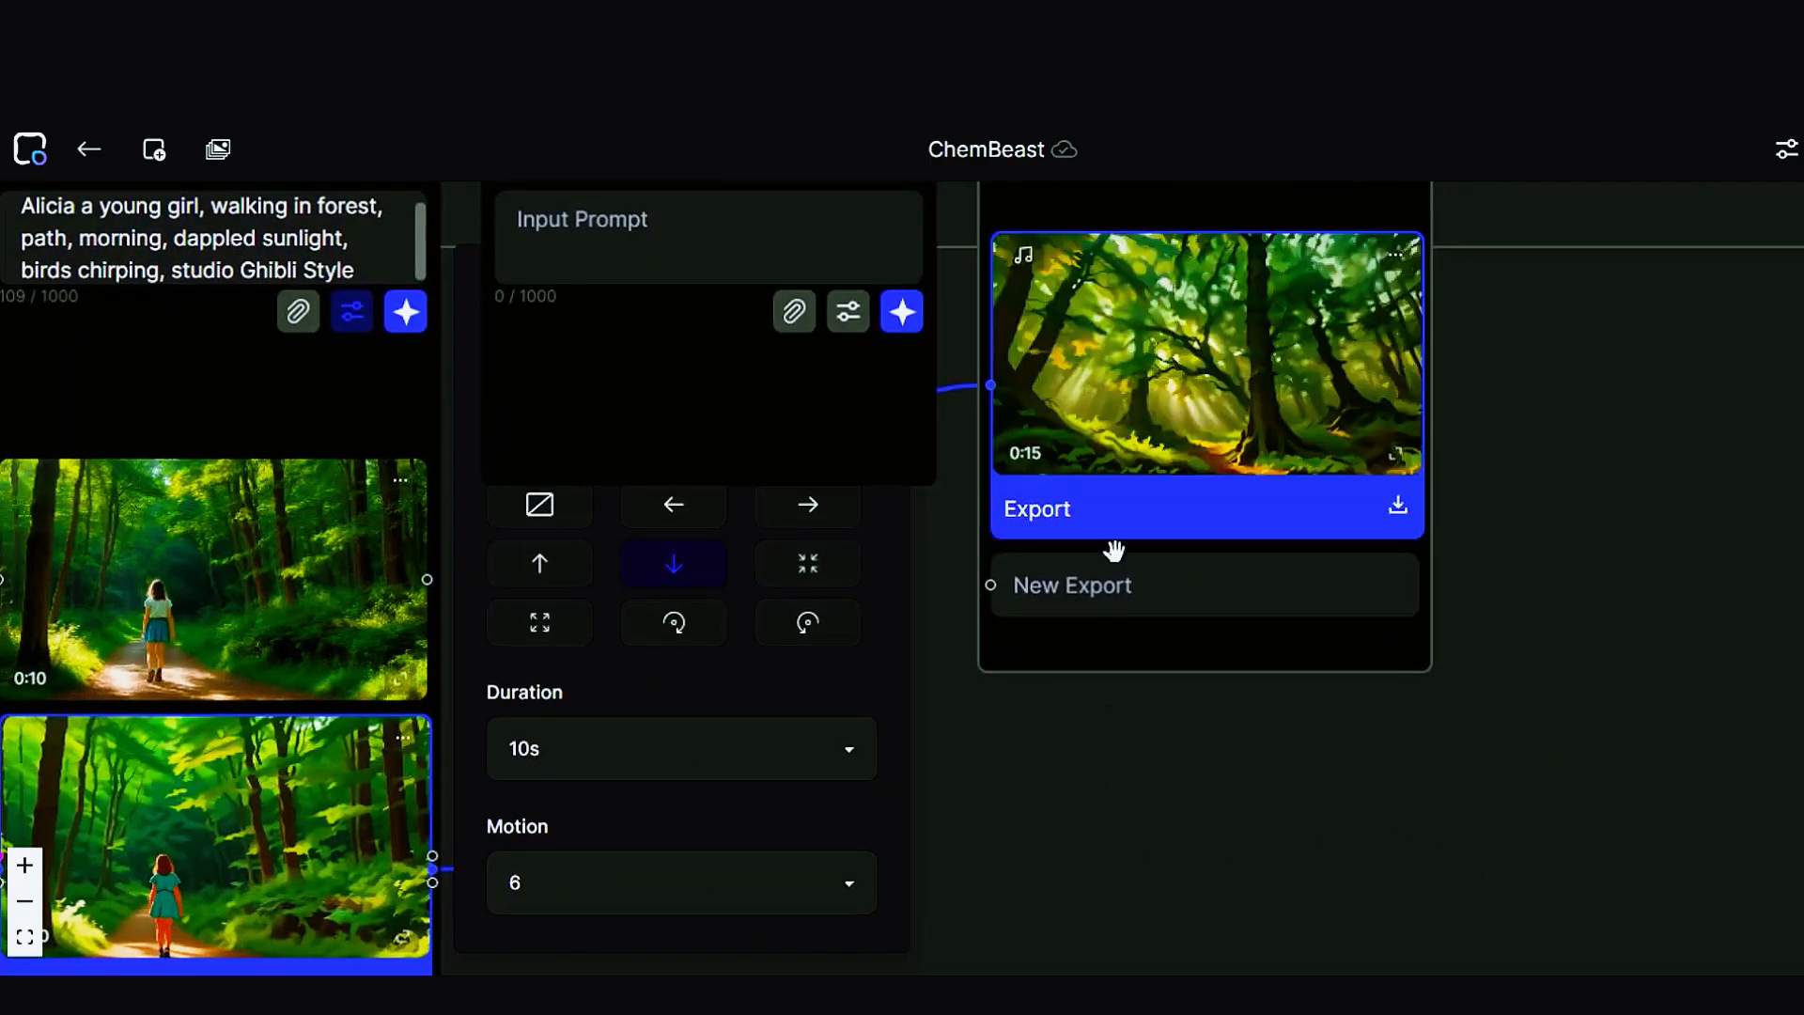
left_click(1328, 380)
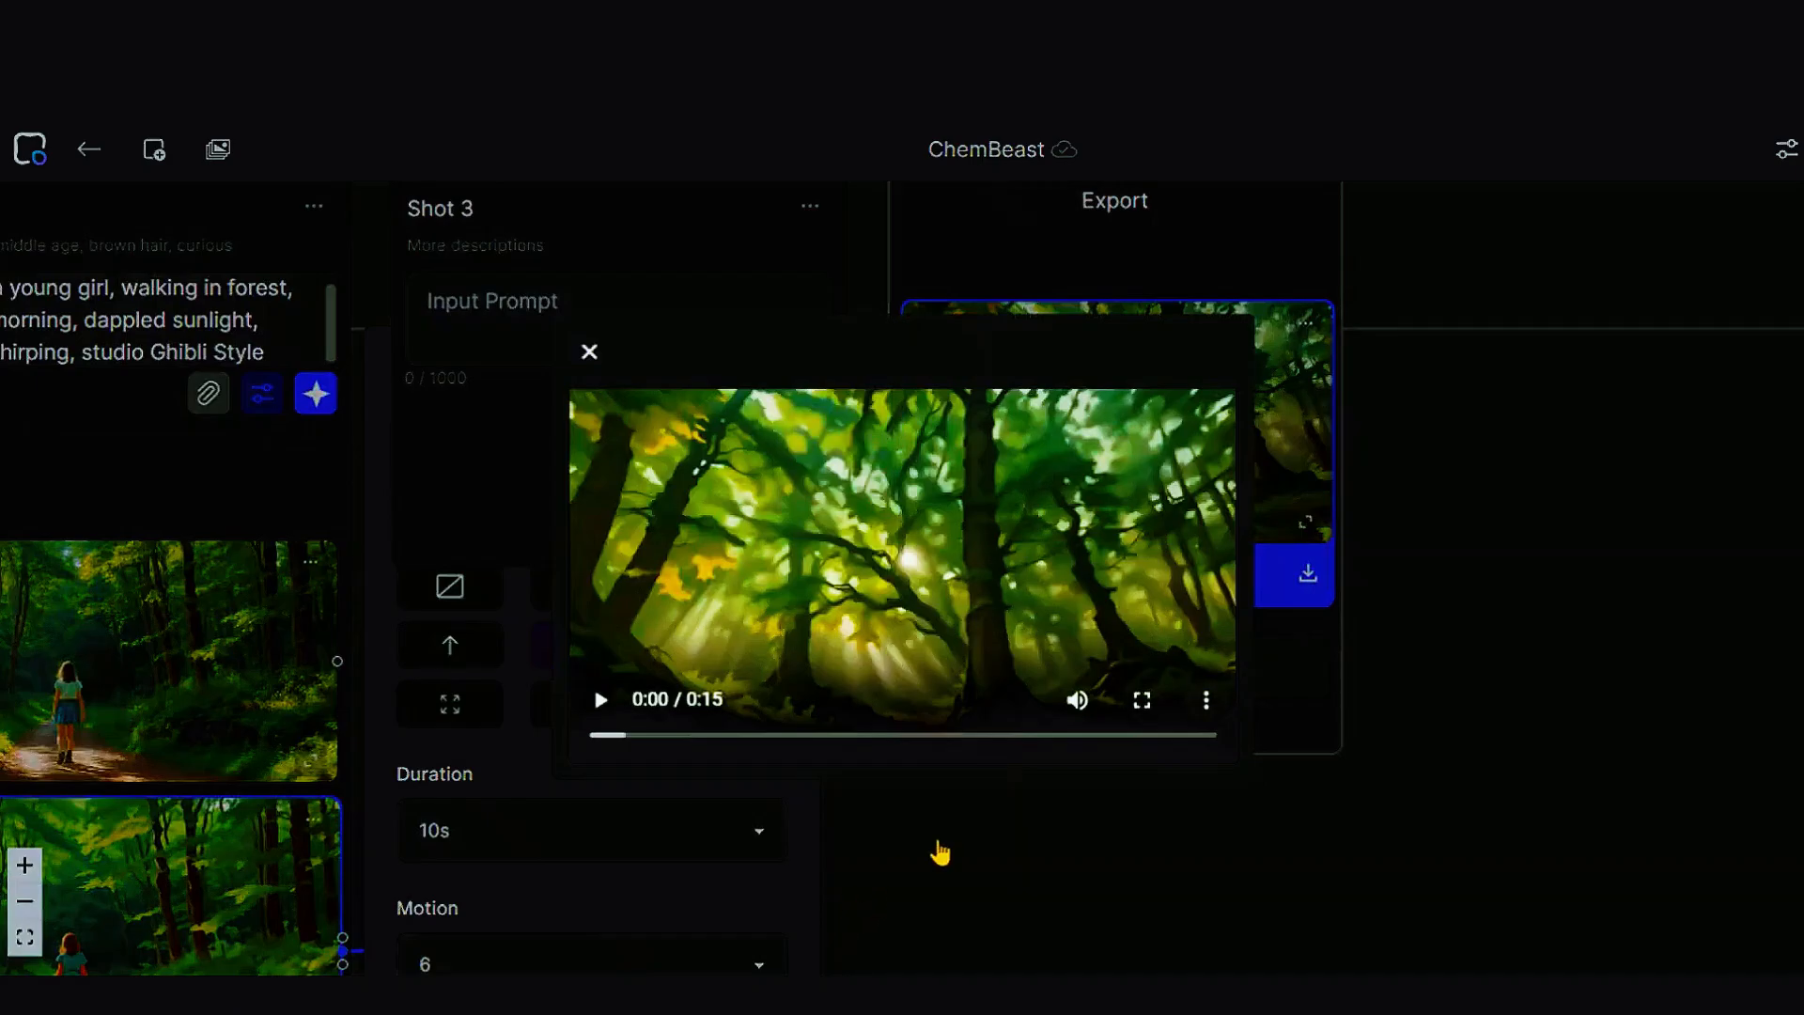
left_click(1143, 703)
left_click(20, 965)
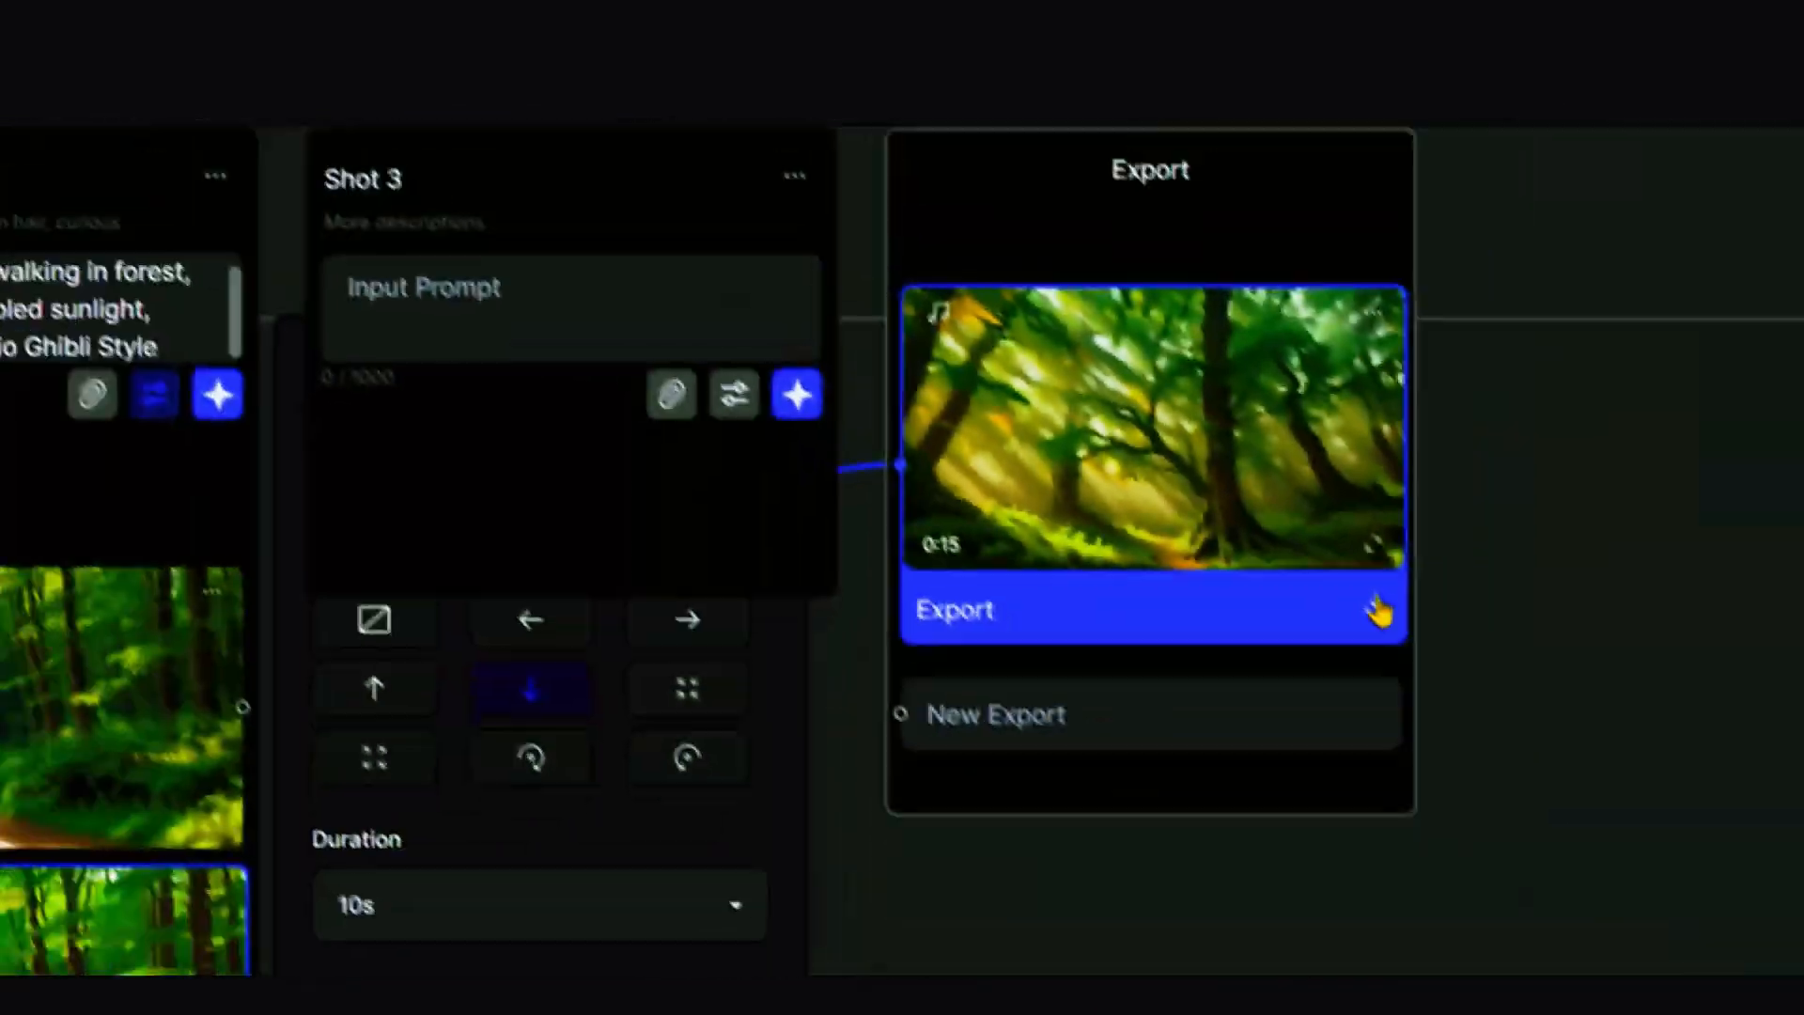
Step: Download the exported video and open its music option
left_click(1378, 612)
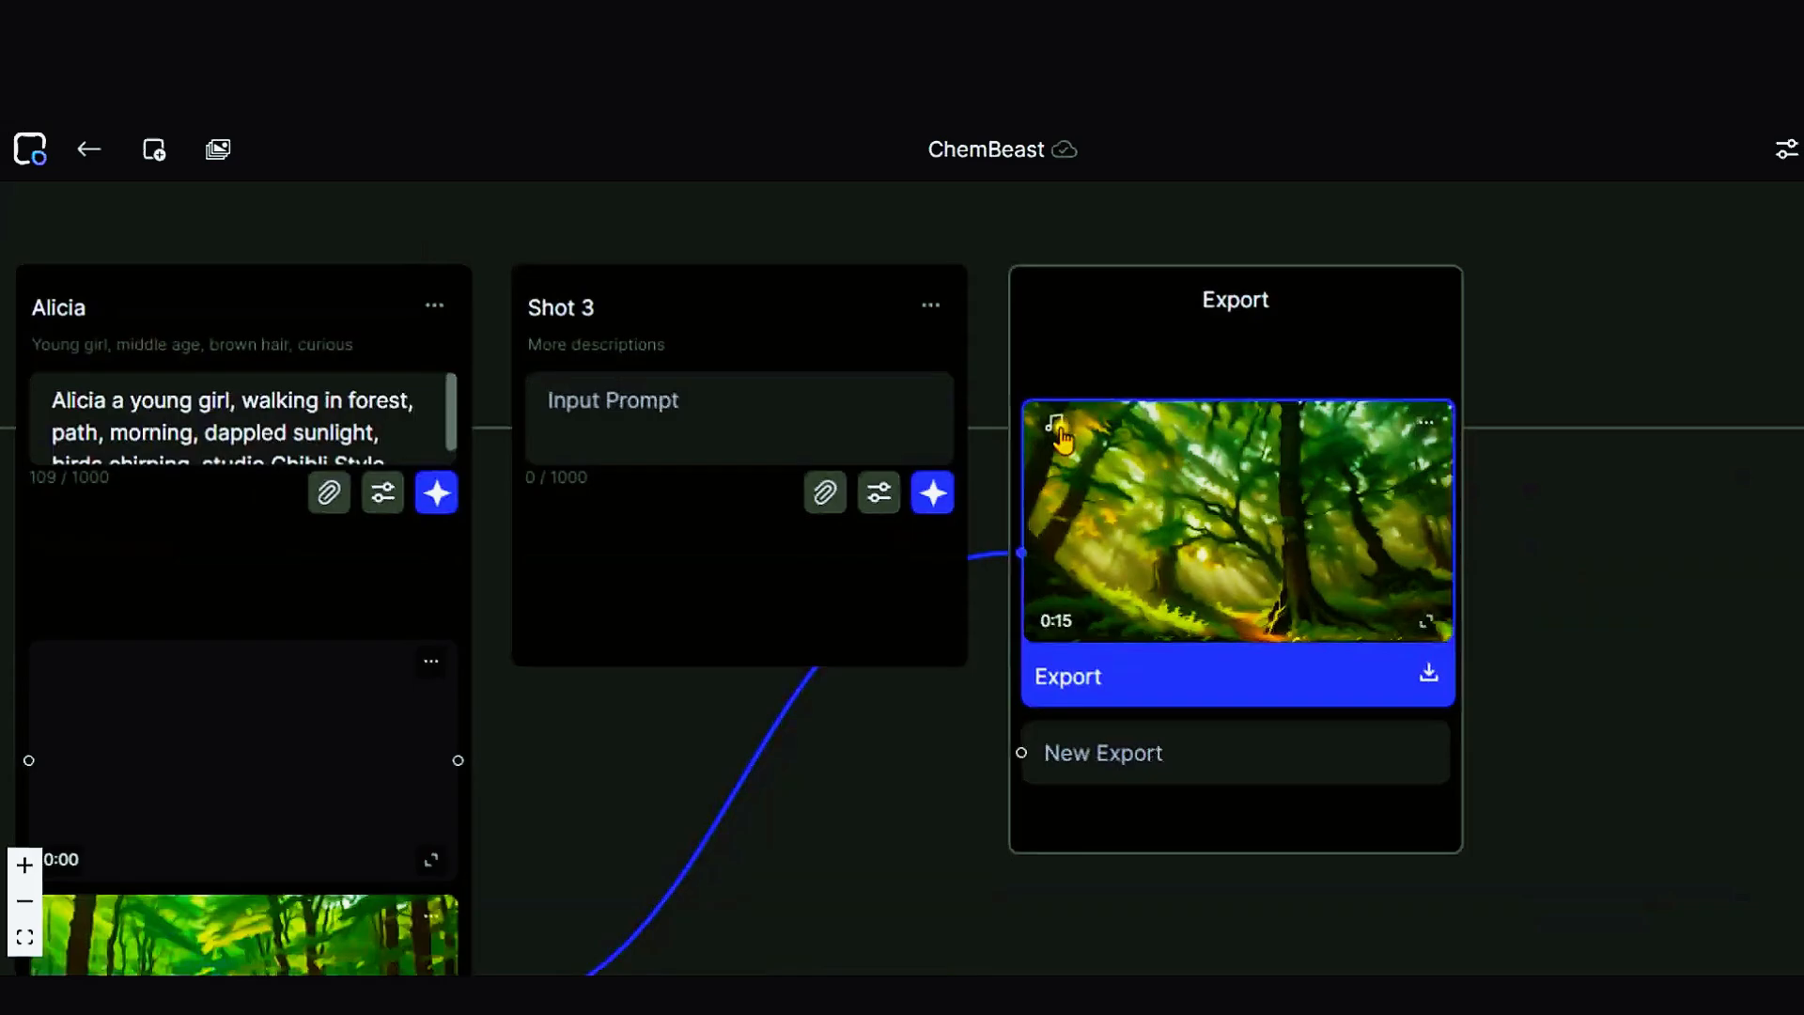
left_click(1060, 427)
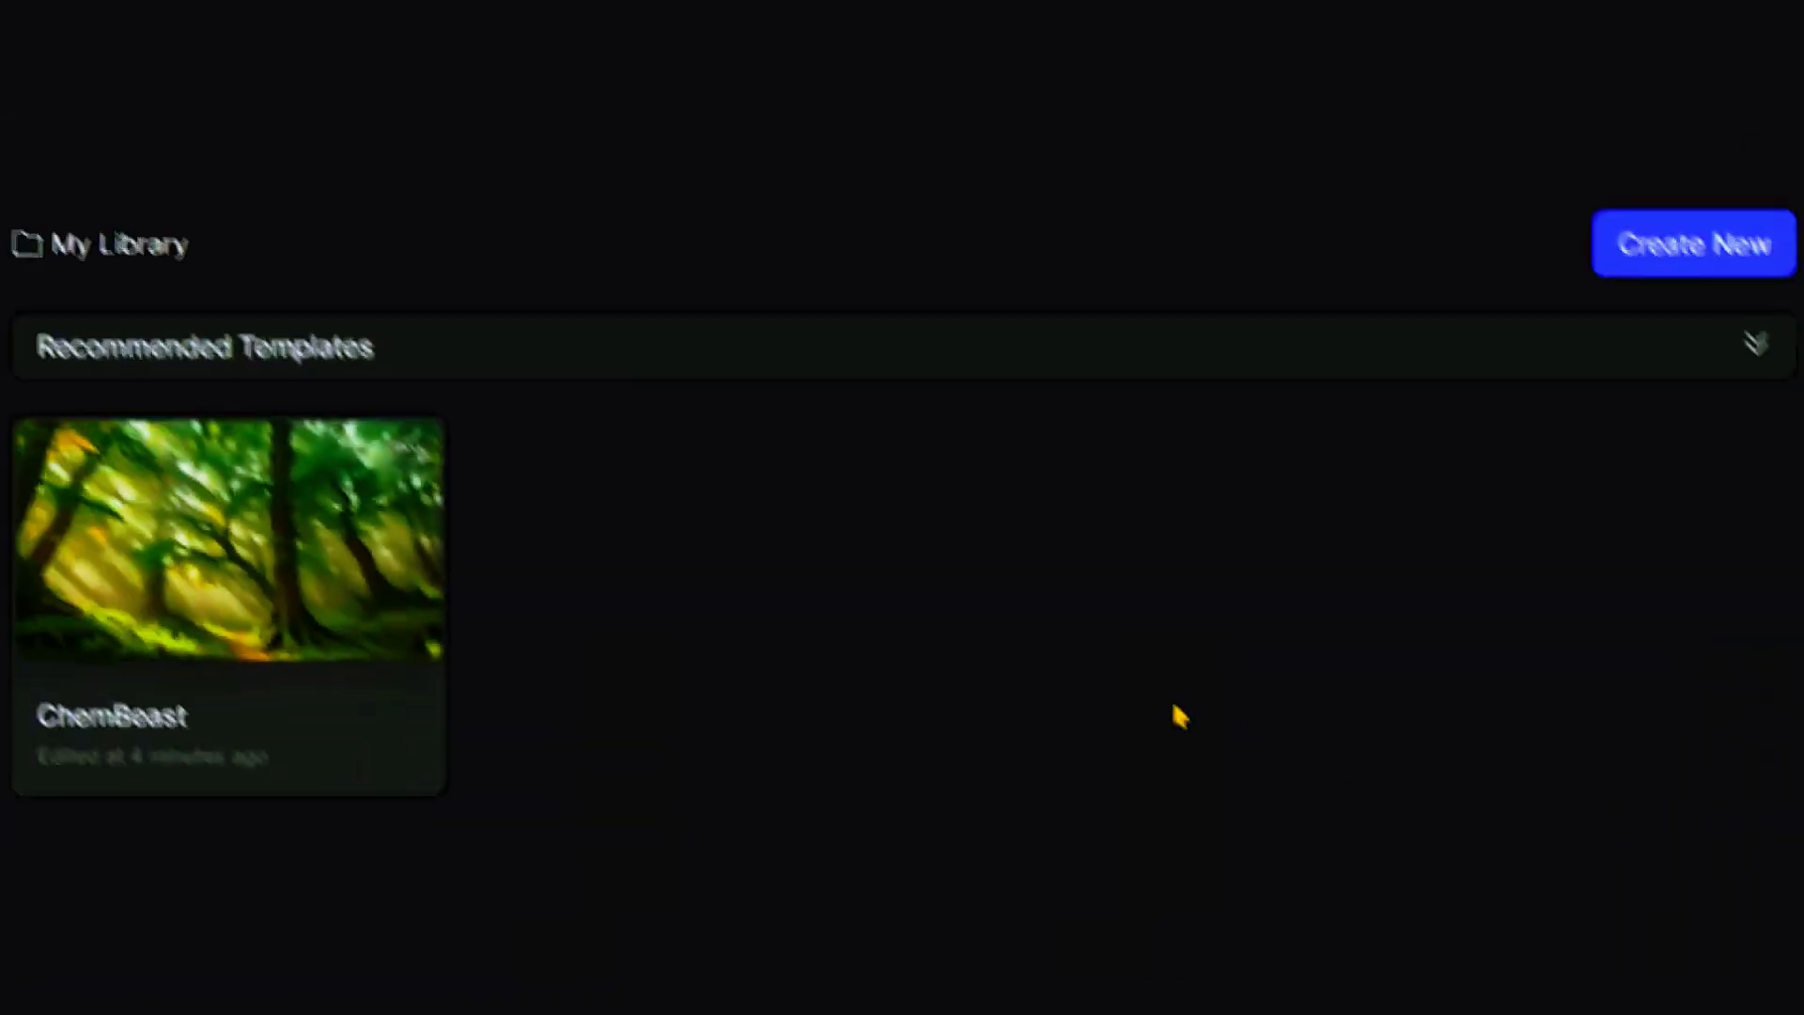
Step: Create a new project named "Image To Video" with a 16:9 aspect ratio
left_click(1082, 702)
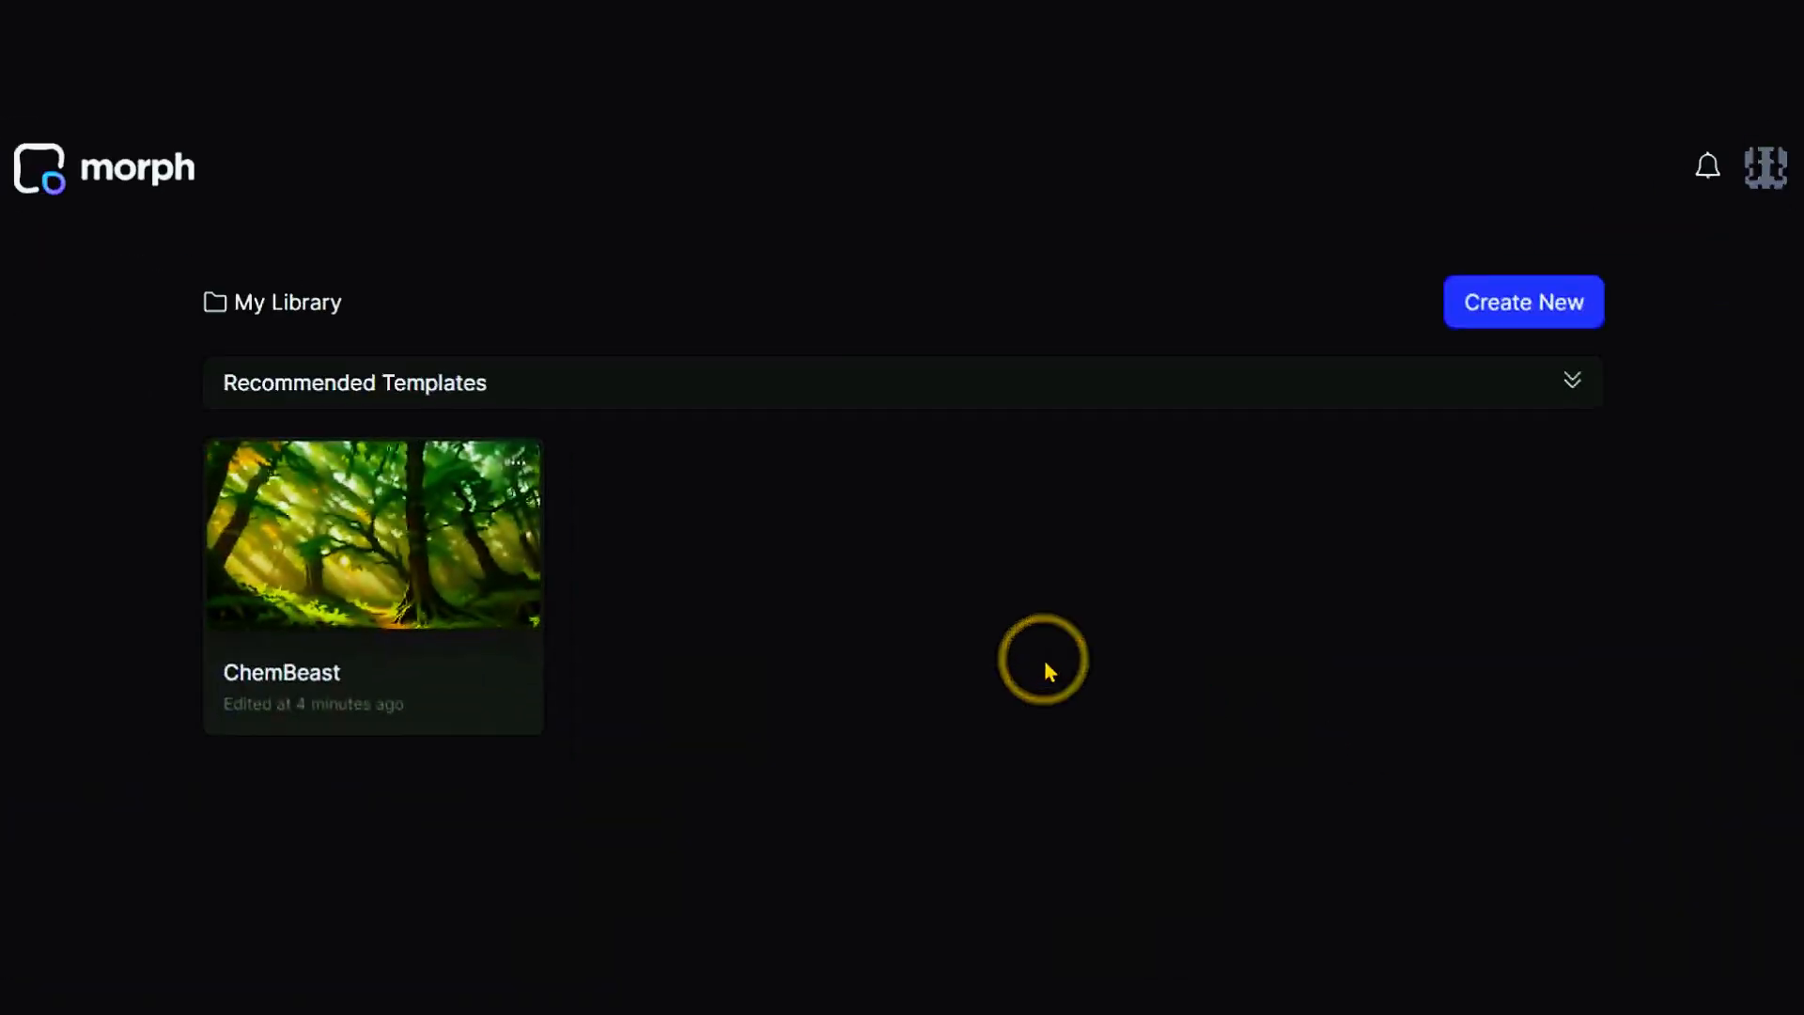
left_click(1490, 306)
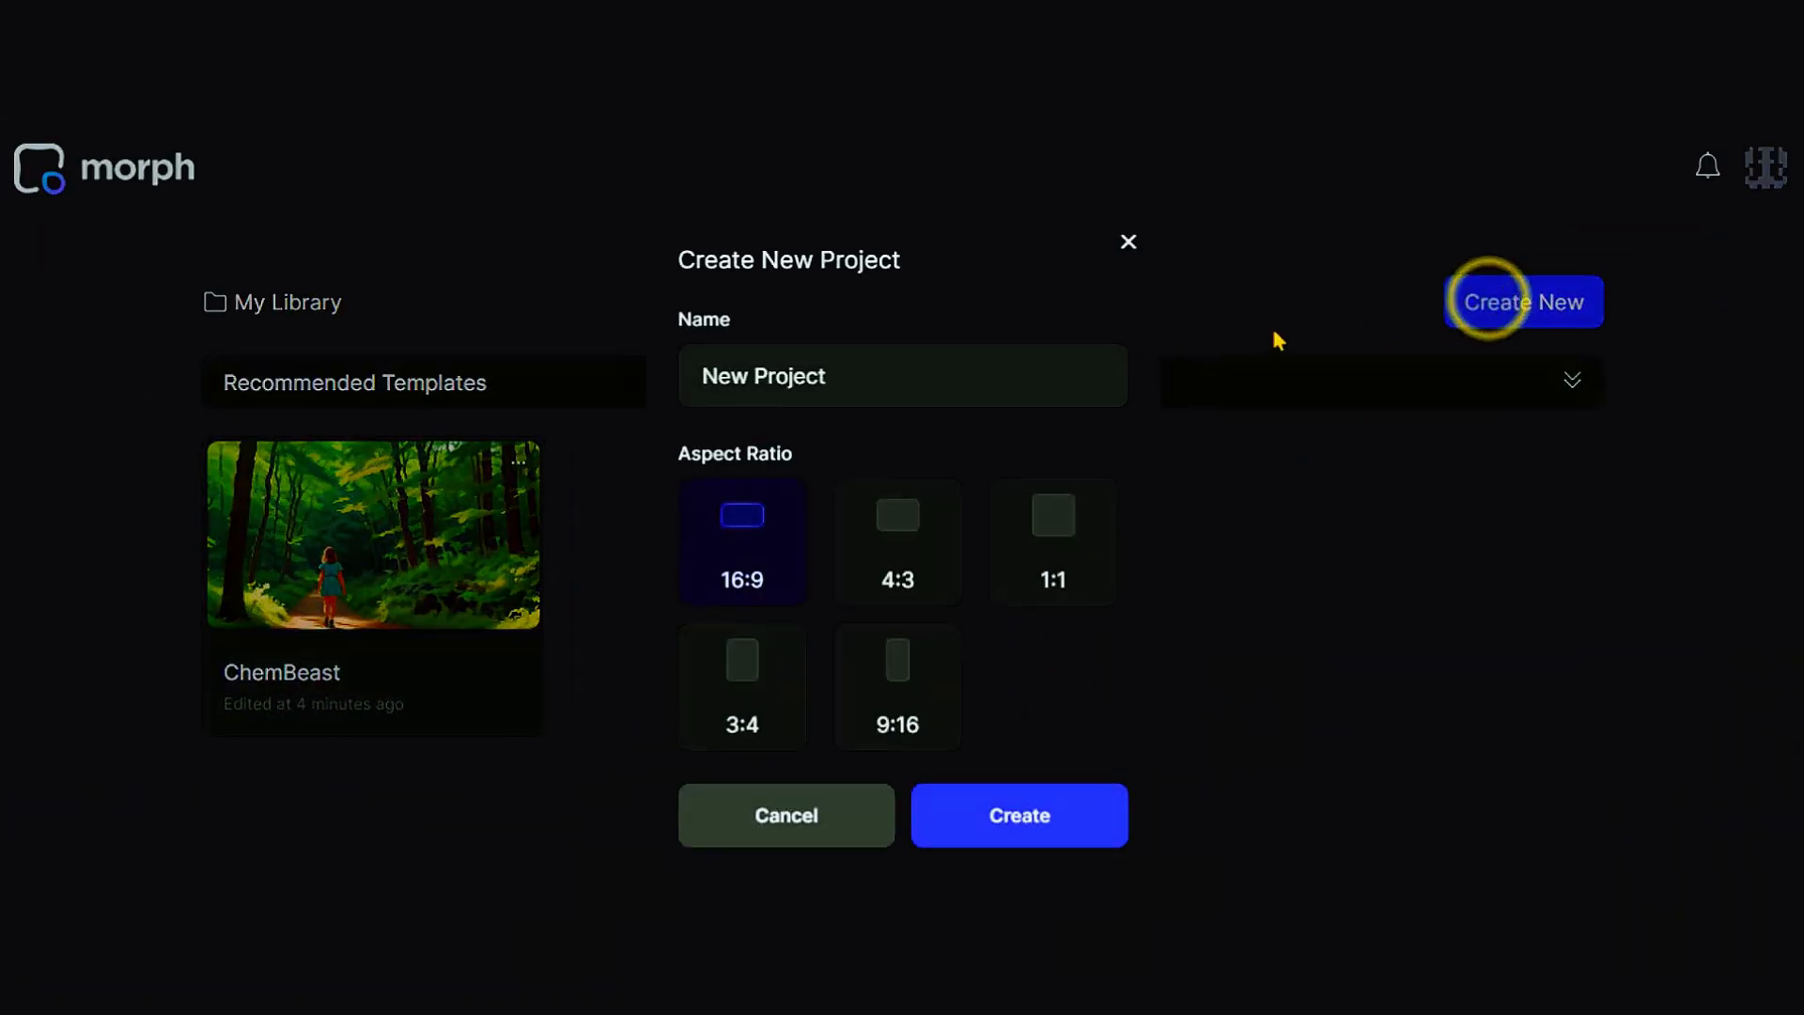
left_click_drag(864, 382, 677, 369)
type("Image To Video")
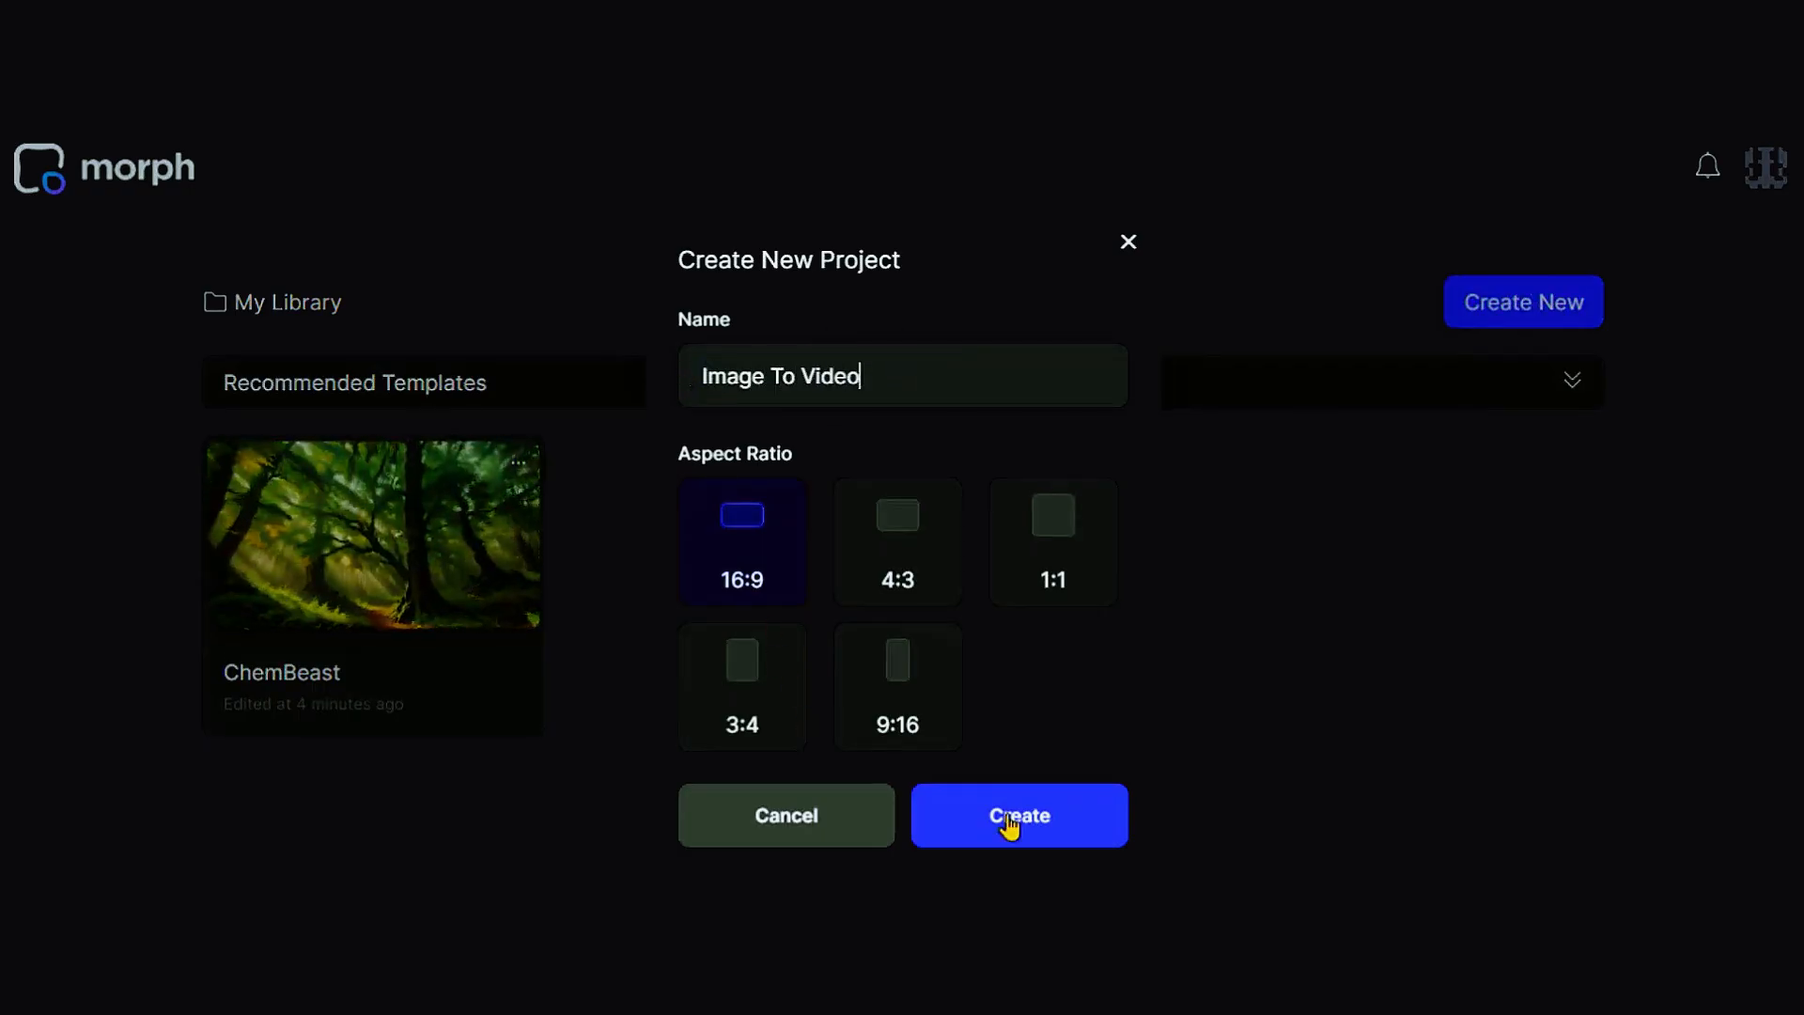
left_click(1008, 816)
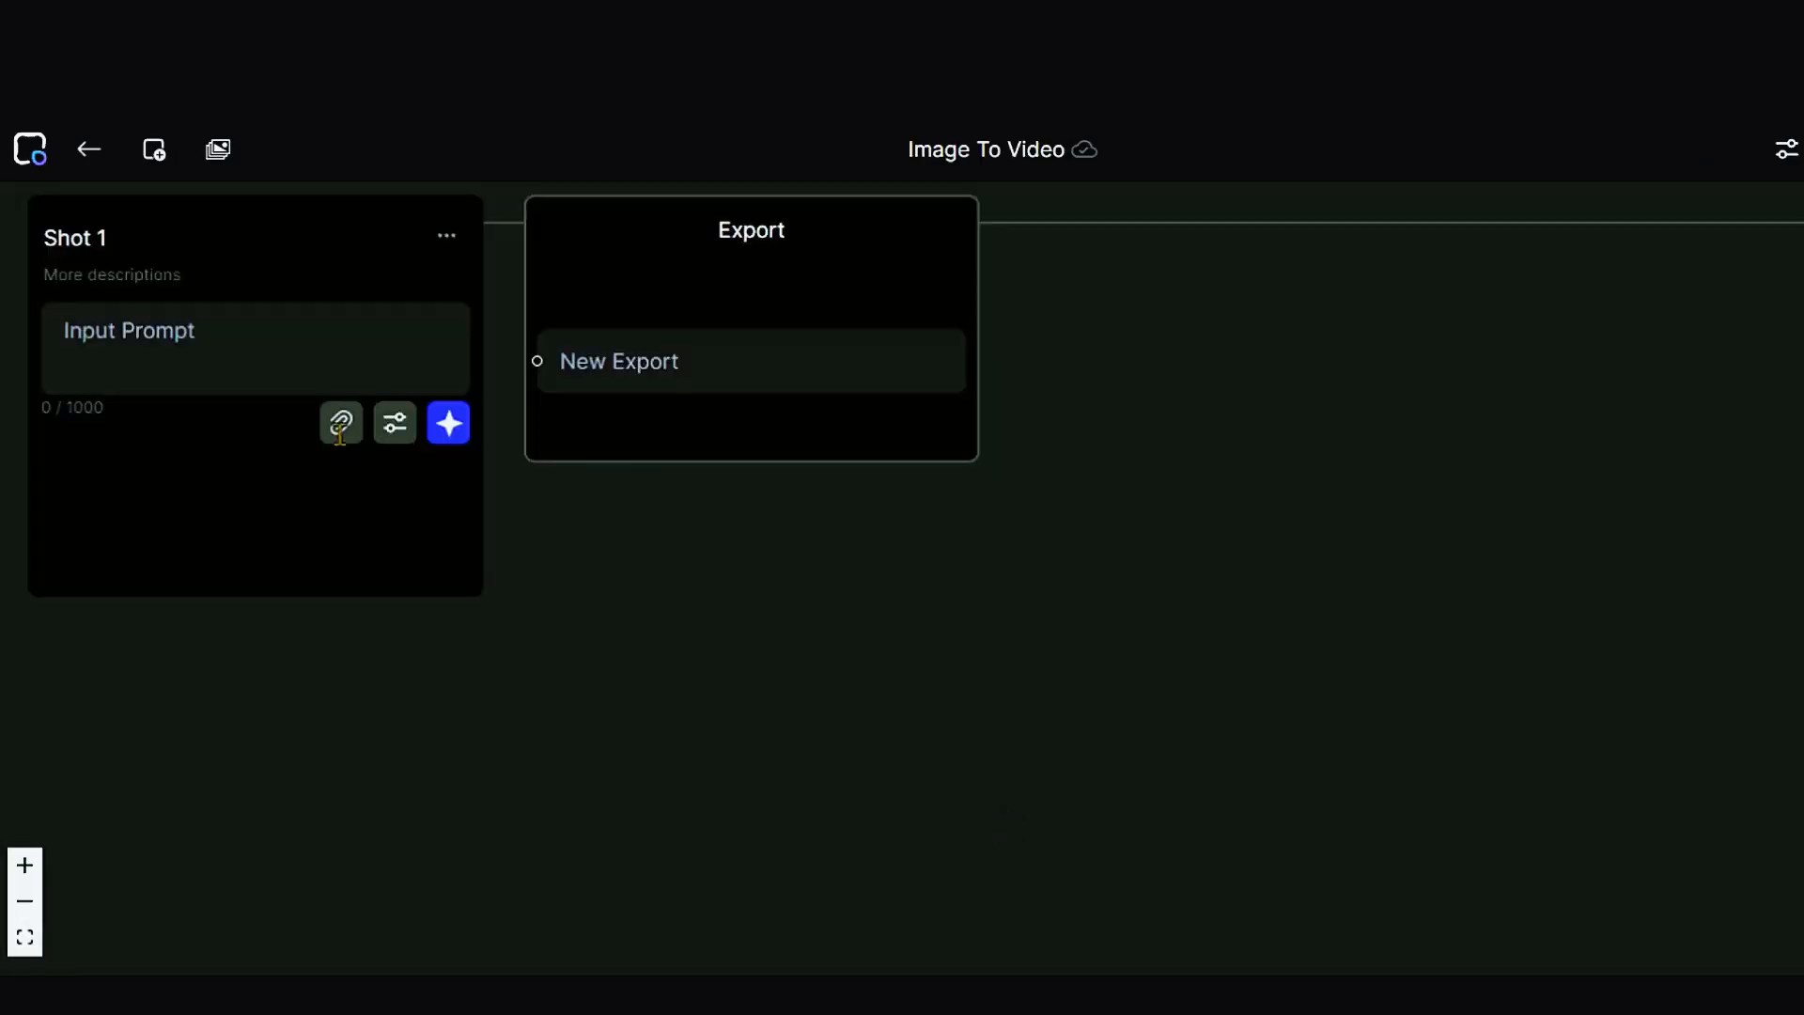
Step: Batch upload Shot-1, Shot-2 and the moonlit and sunset images of the cloaked girl, and create shots from them
left_click(217, 149)
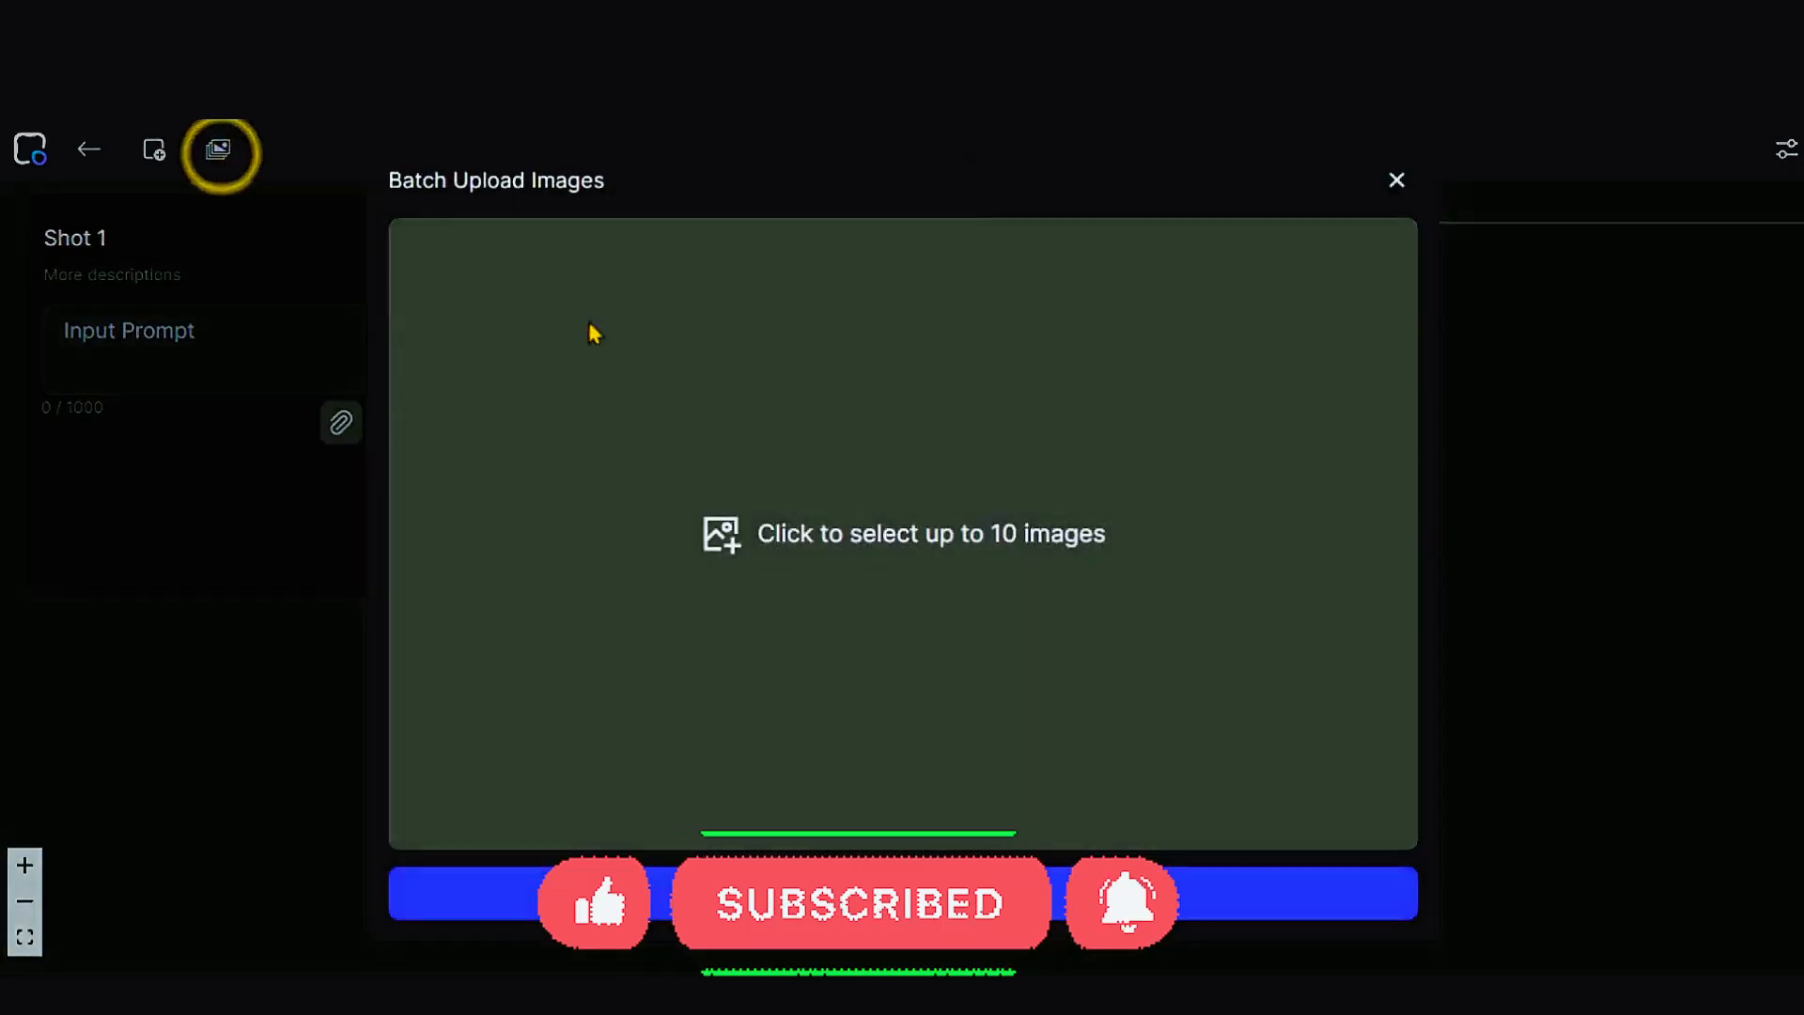
left_click(1130, 576)
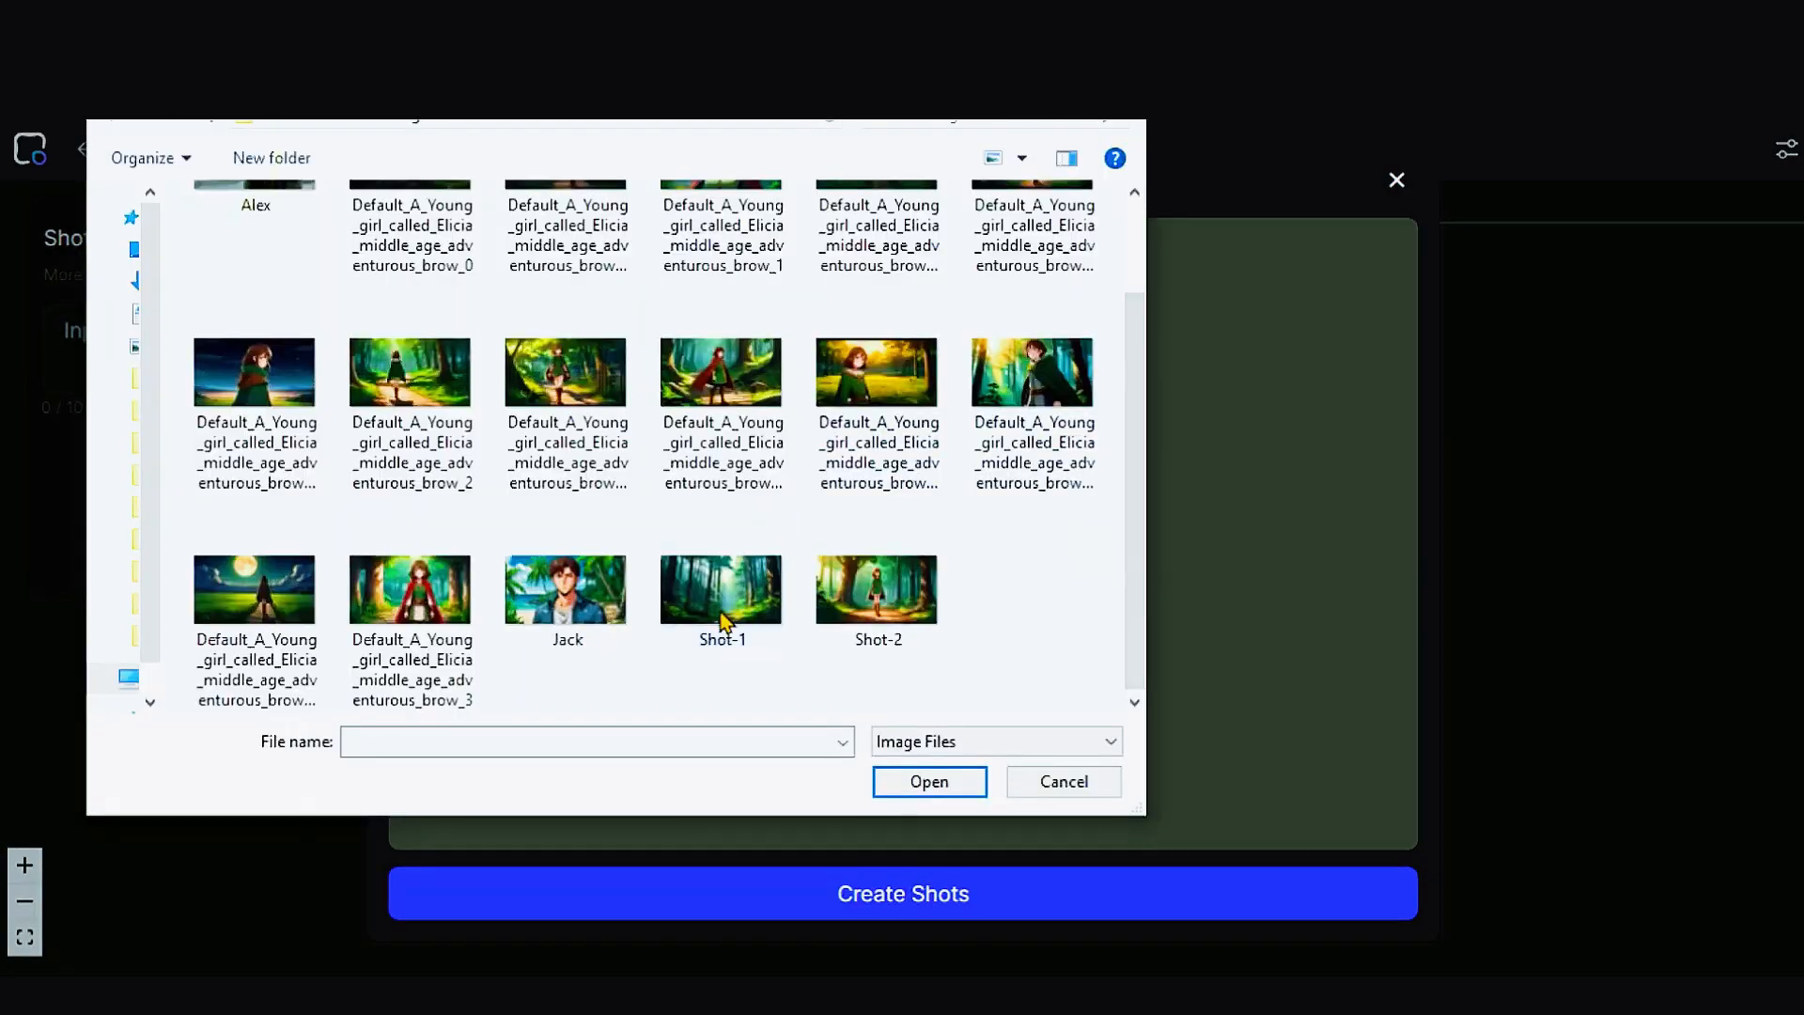
left_click(892, 606, "ctrl")
left_click(252, 580, "ctrl")
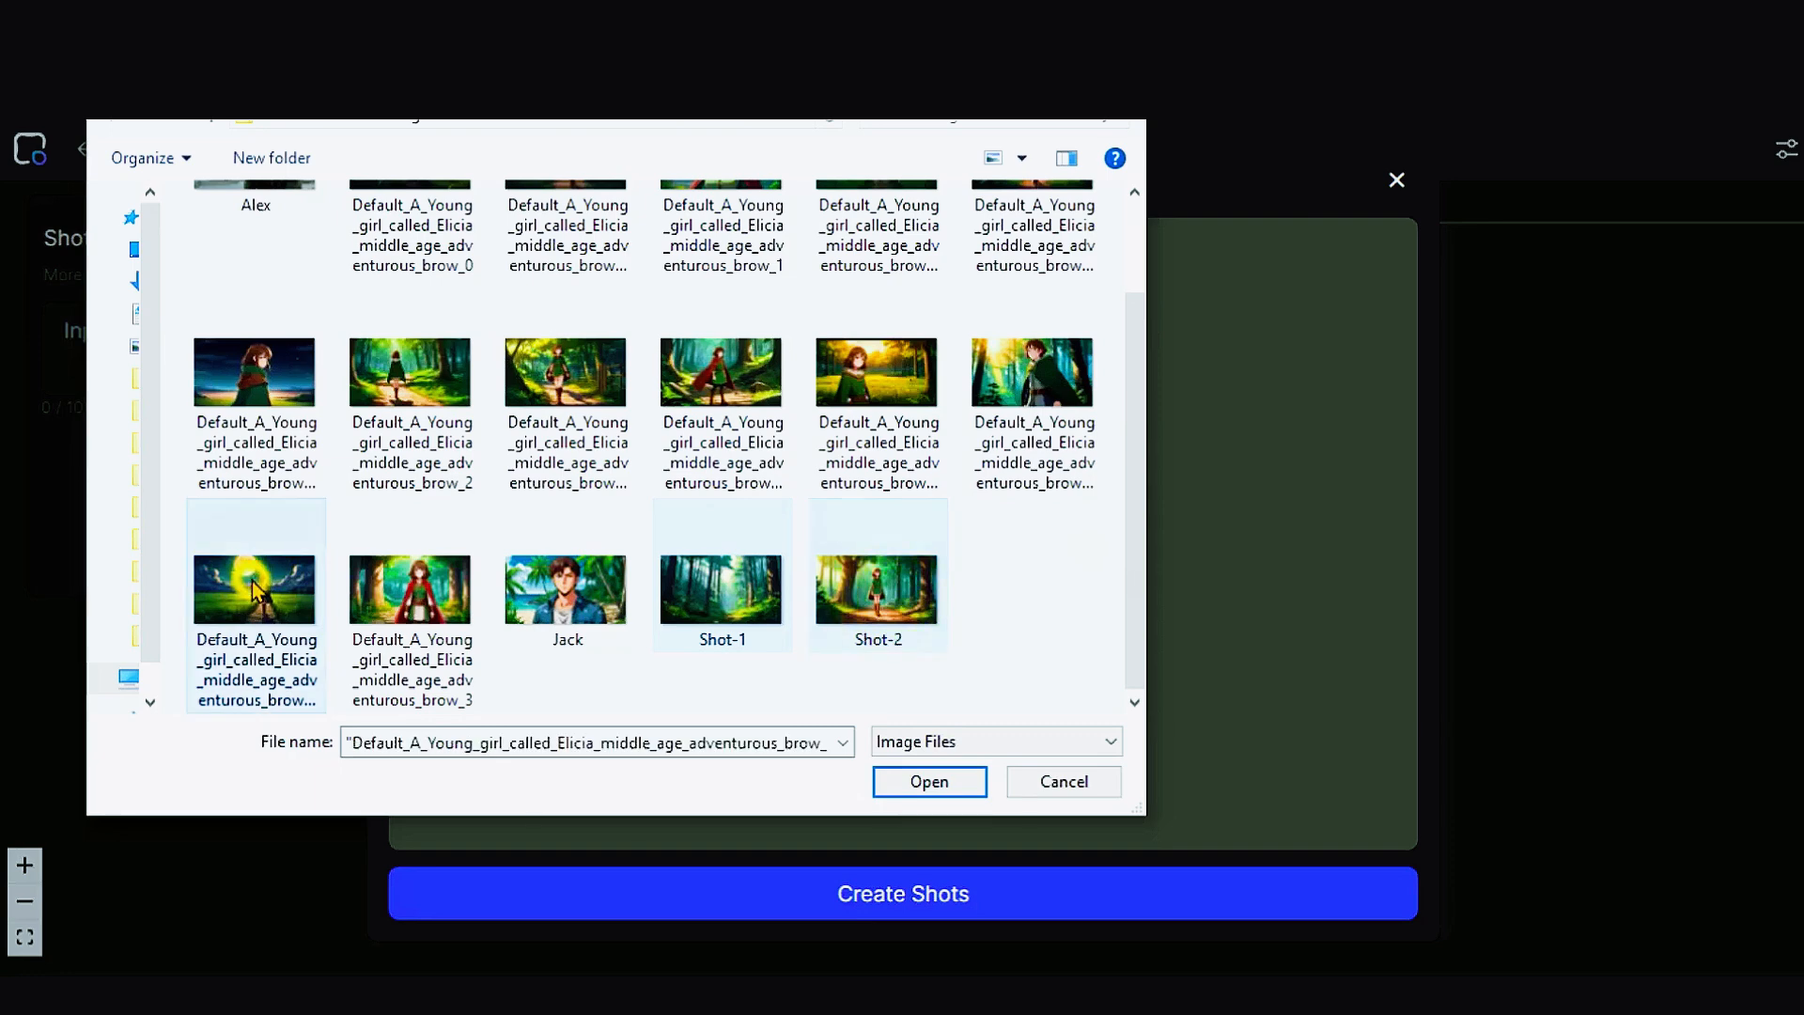
scroll(991, 648, "up", 1)
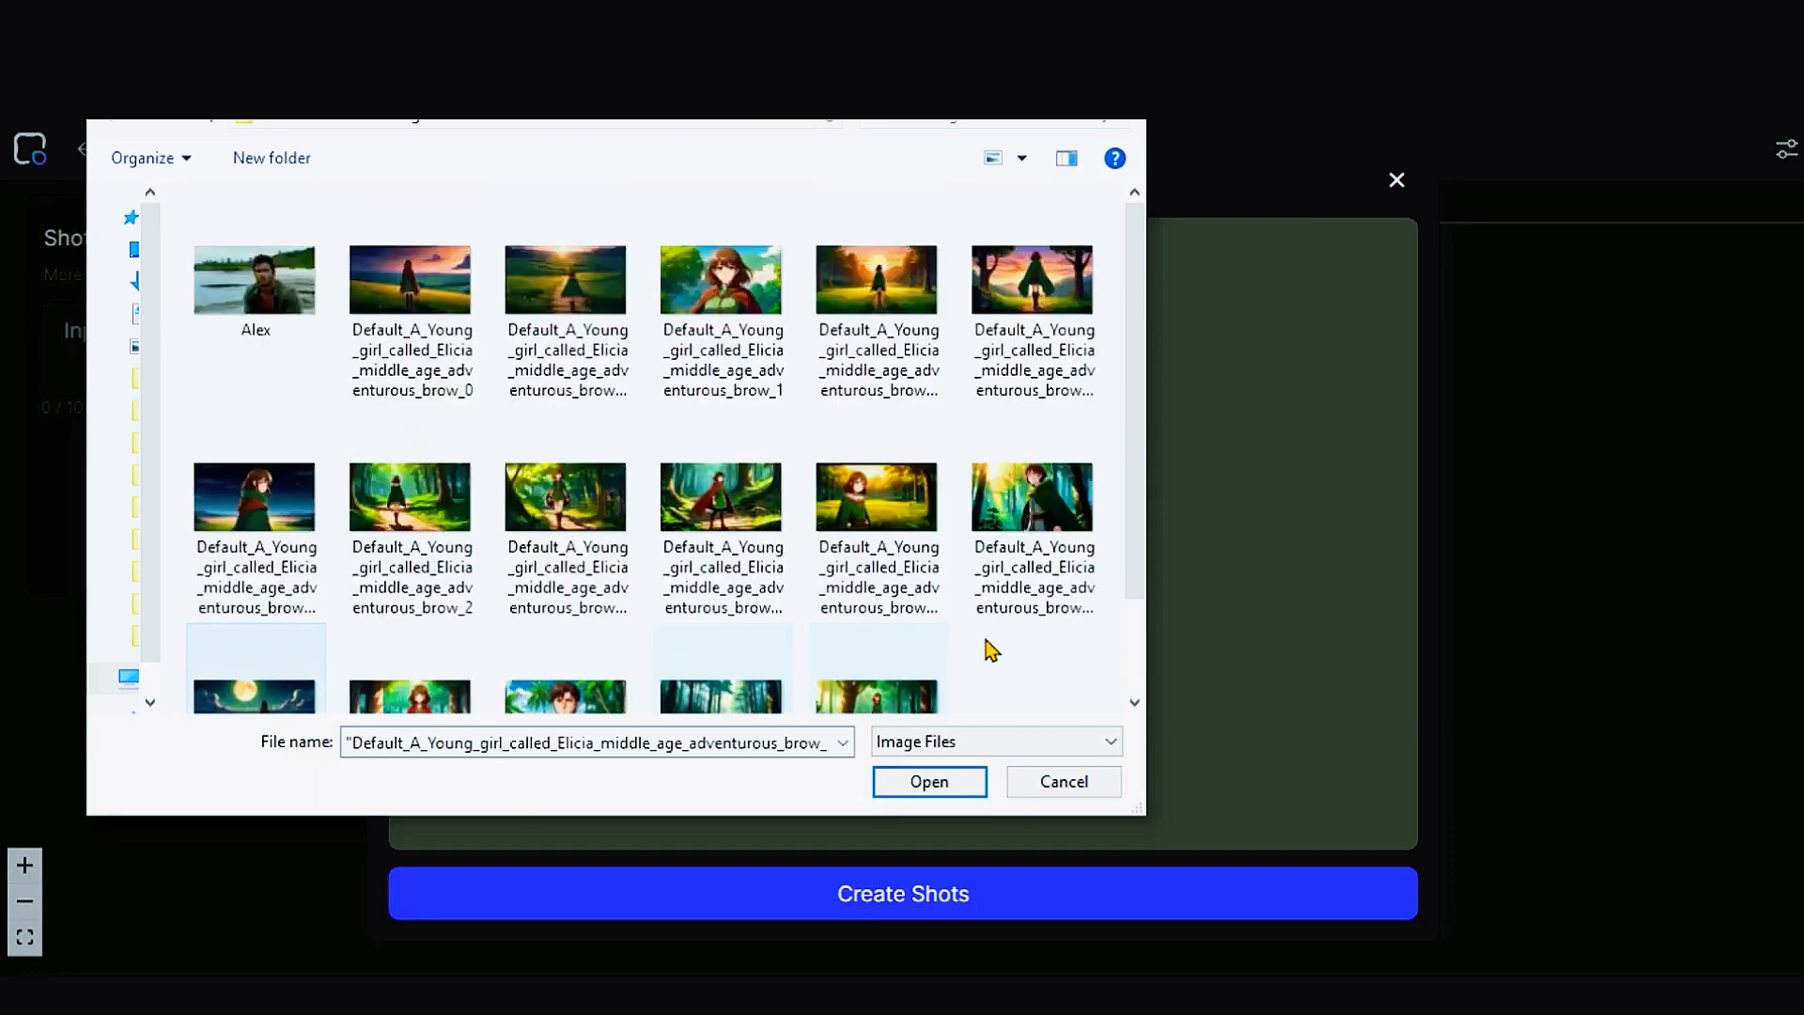
left_click(1027, 340, "ctrl")
scroll(1027, 282, "down", 1)
left_click(930, 782)
left_click(922, 893)
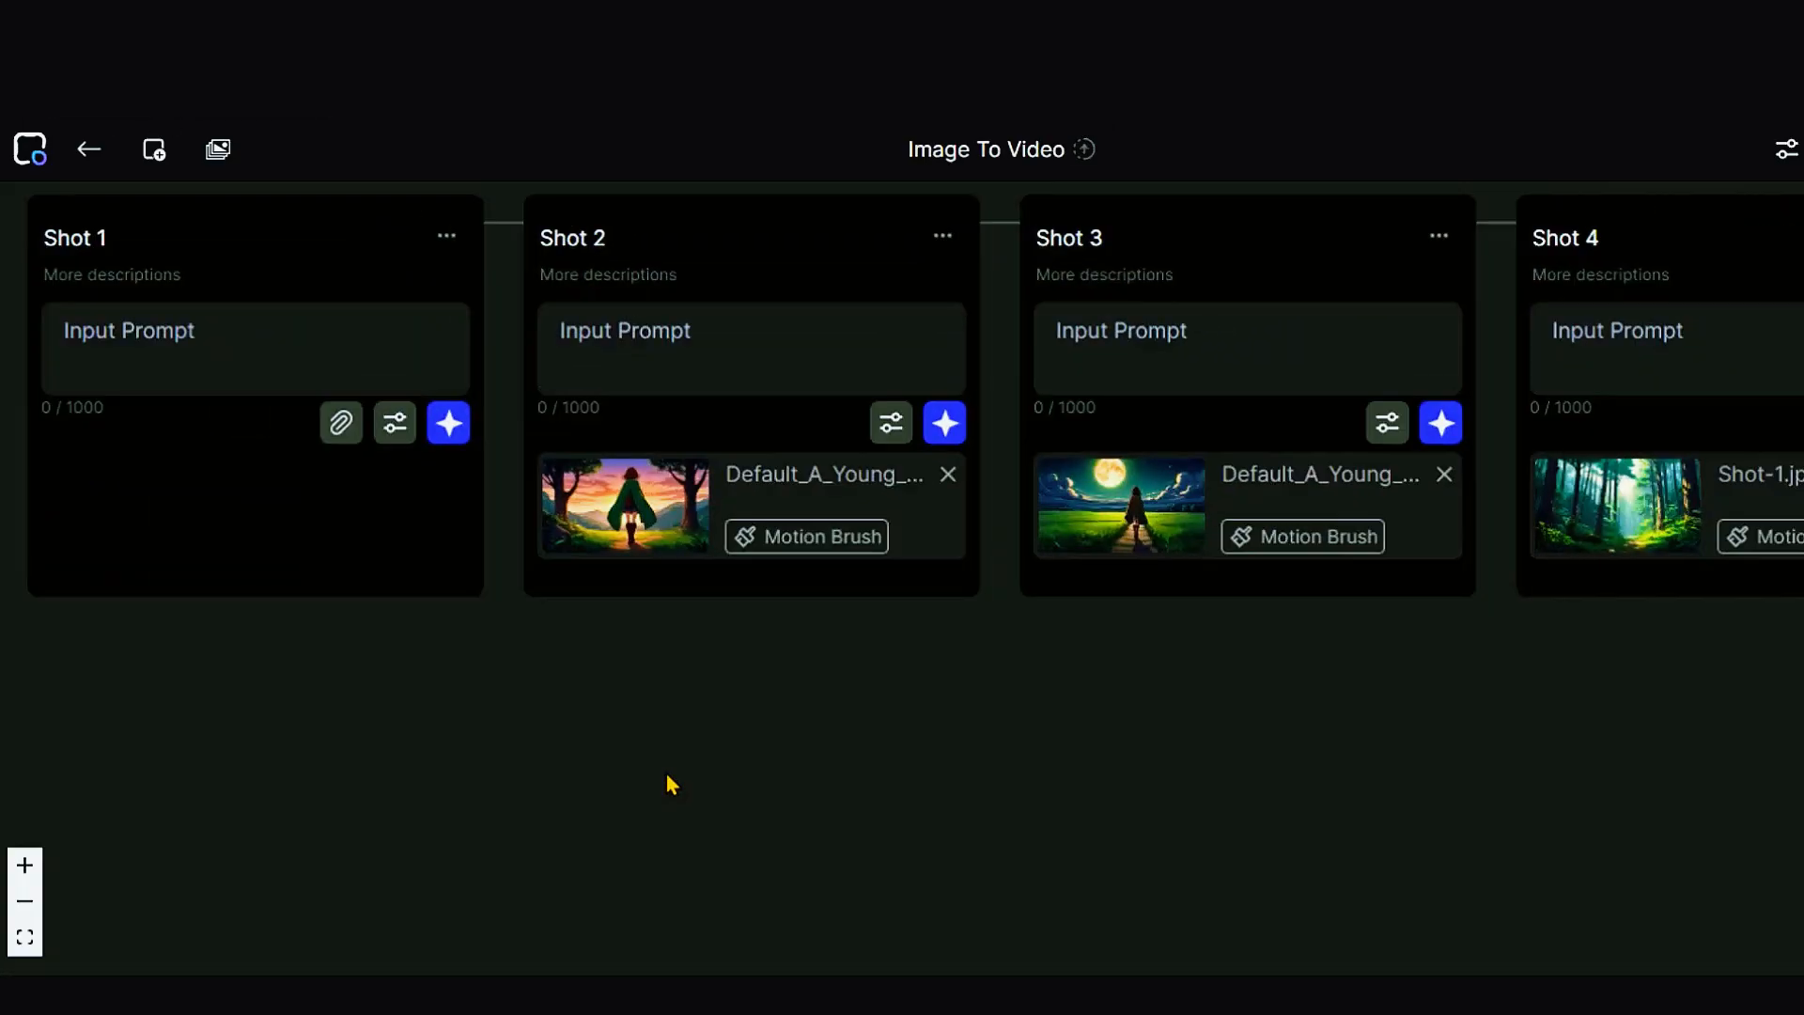
Step: Move Shot 4, which holds the Shot-1.jpg image, ahead of Shot 2 in the storyboard
left_click_drag(1103, 842, 873, 874)
left_click_drag(1498, 302, 52, 308)
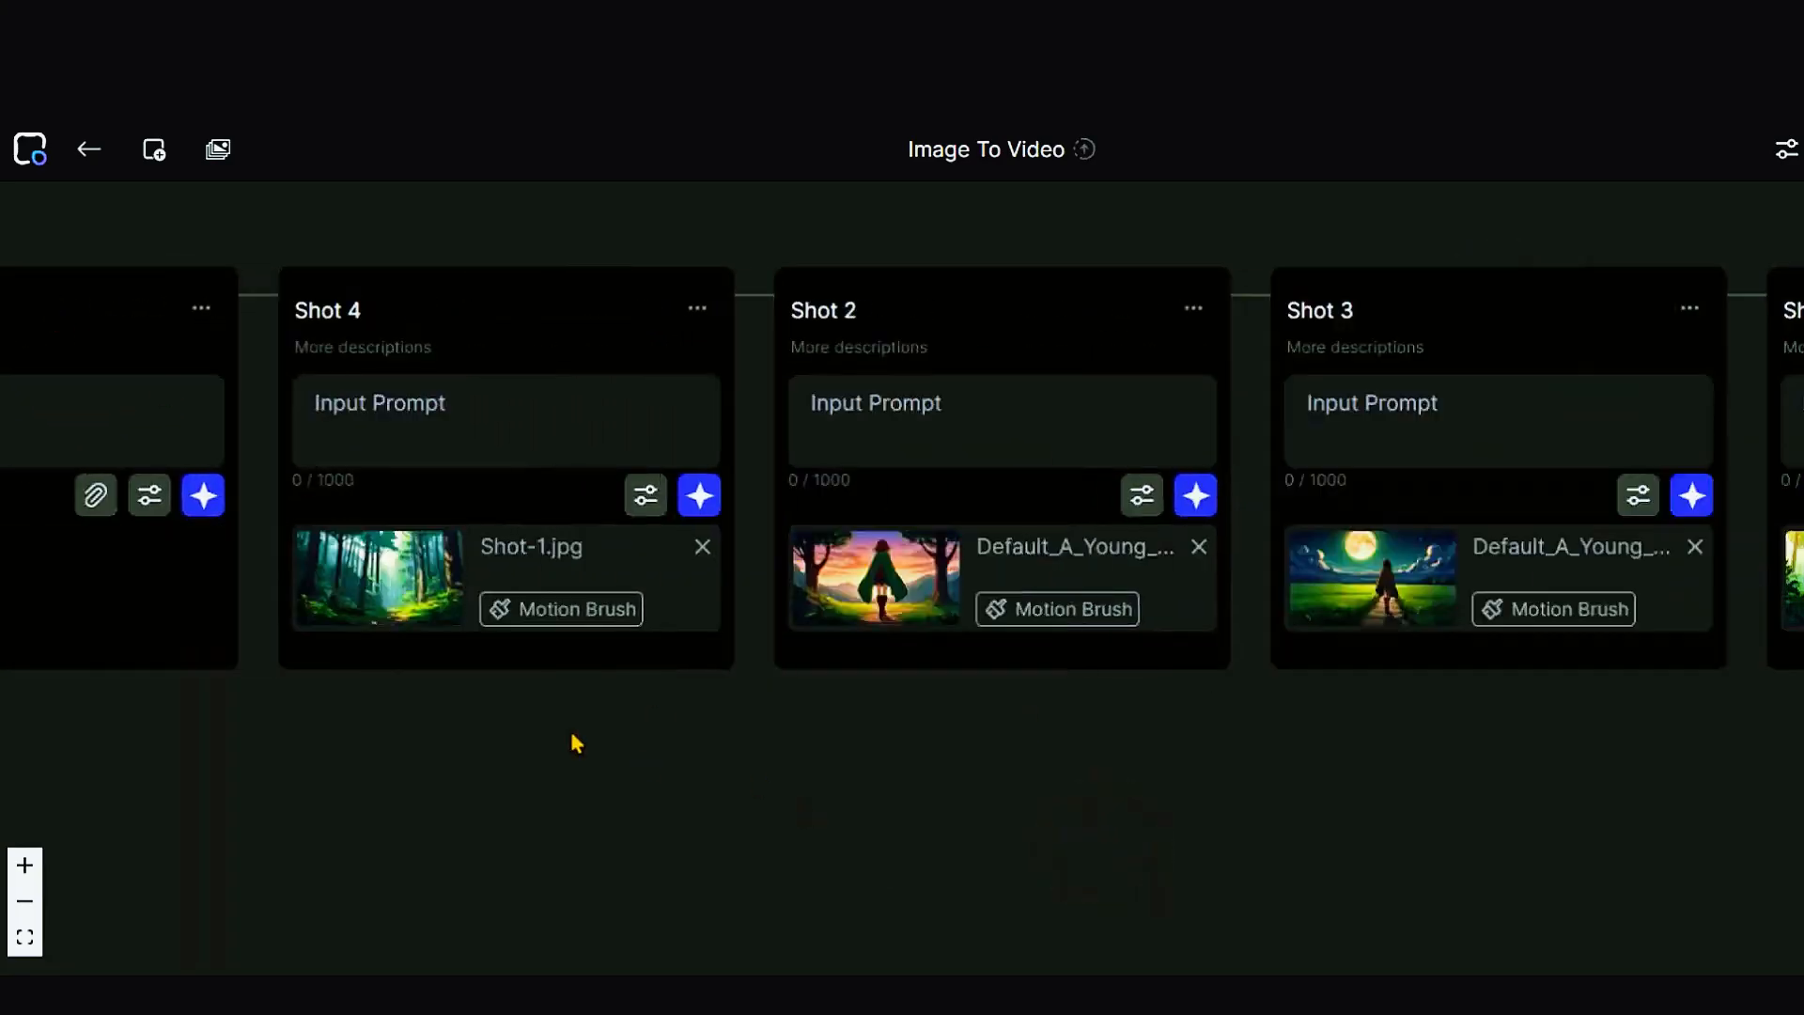
Step: Move Shot 5, which holds the Shot-2.jpg image, ahead of Shot 3 in the storyboard
left_click_drag(950, 780, 745, 805)
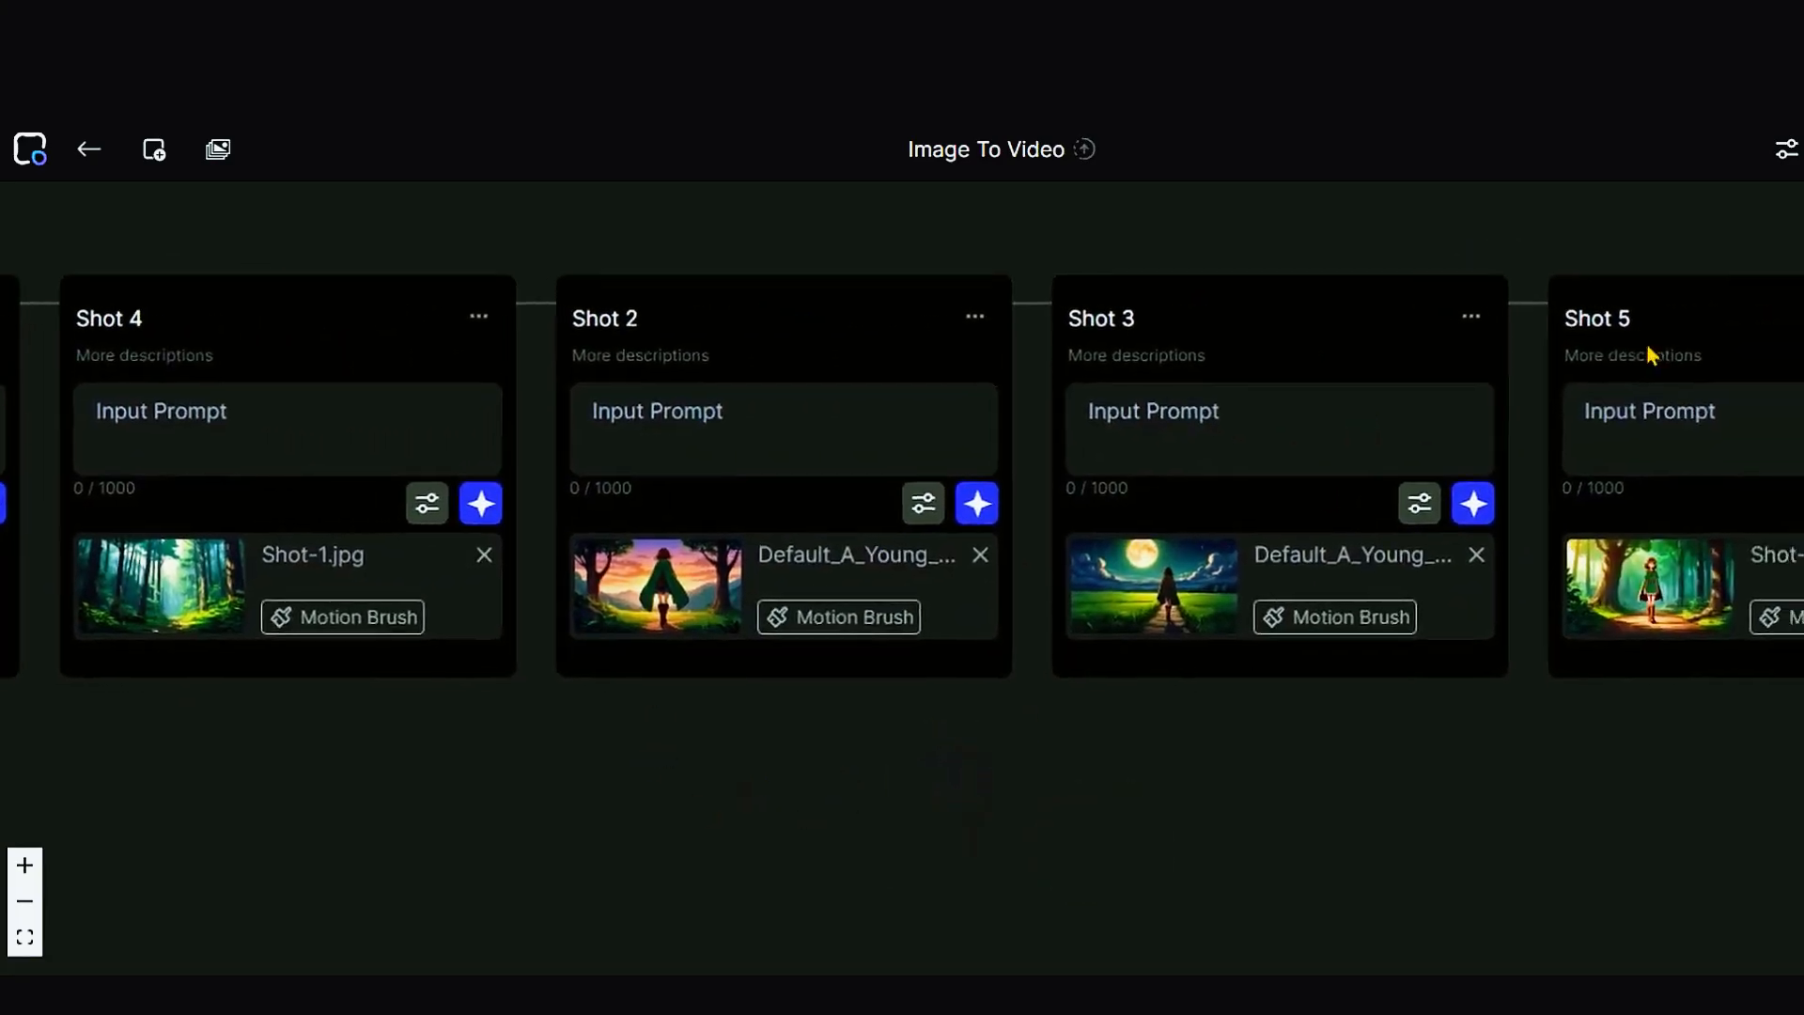
left_click_drag(1646, 346, 1105, 343)
left_click_drag(691, 817, 1136, 837)
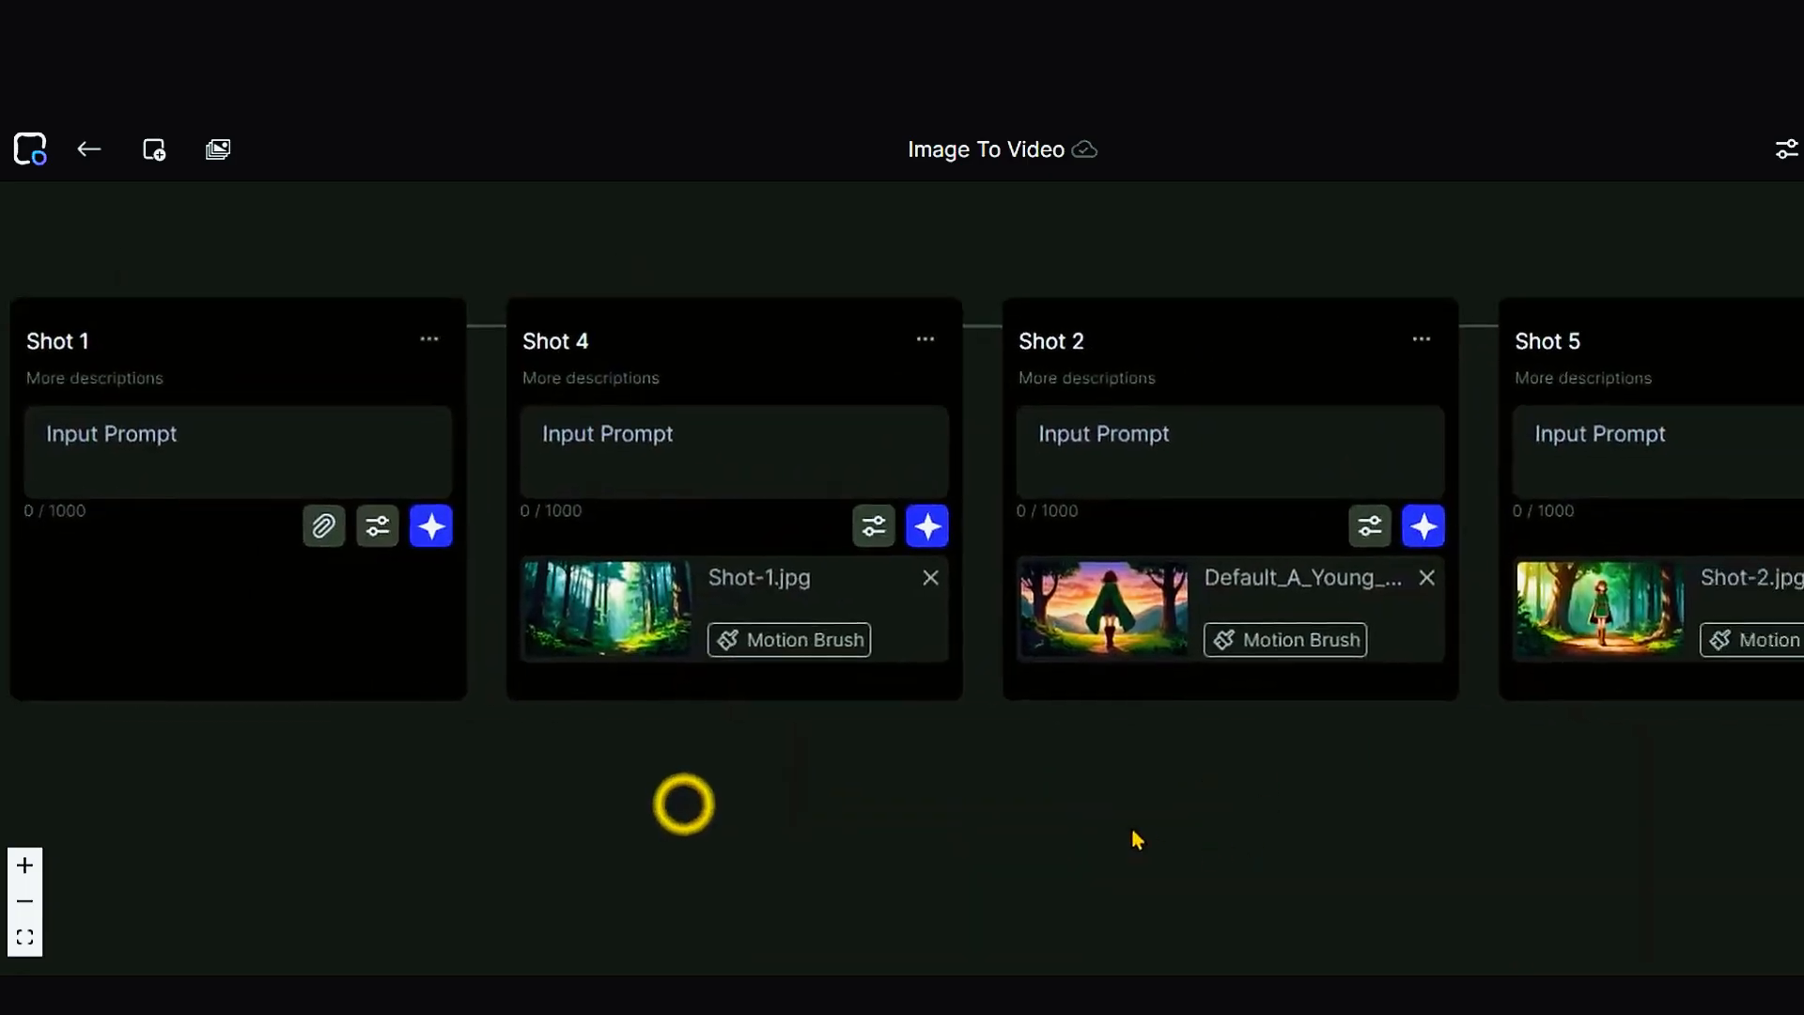
Step: Delete the empty Shot 1 and rename the shot holding Shot-1.jpg as "Shot 1"
left_click(423, 343)
left_click(827, 695)
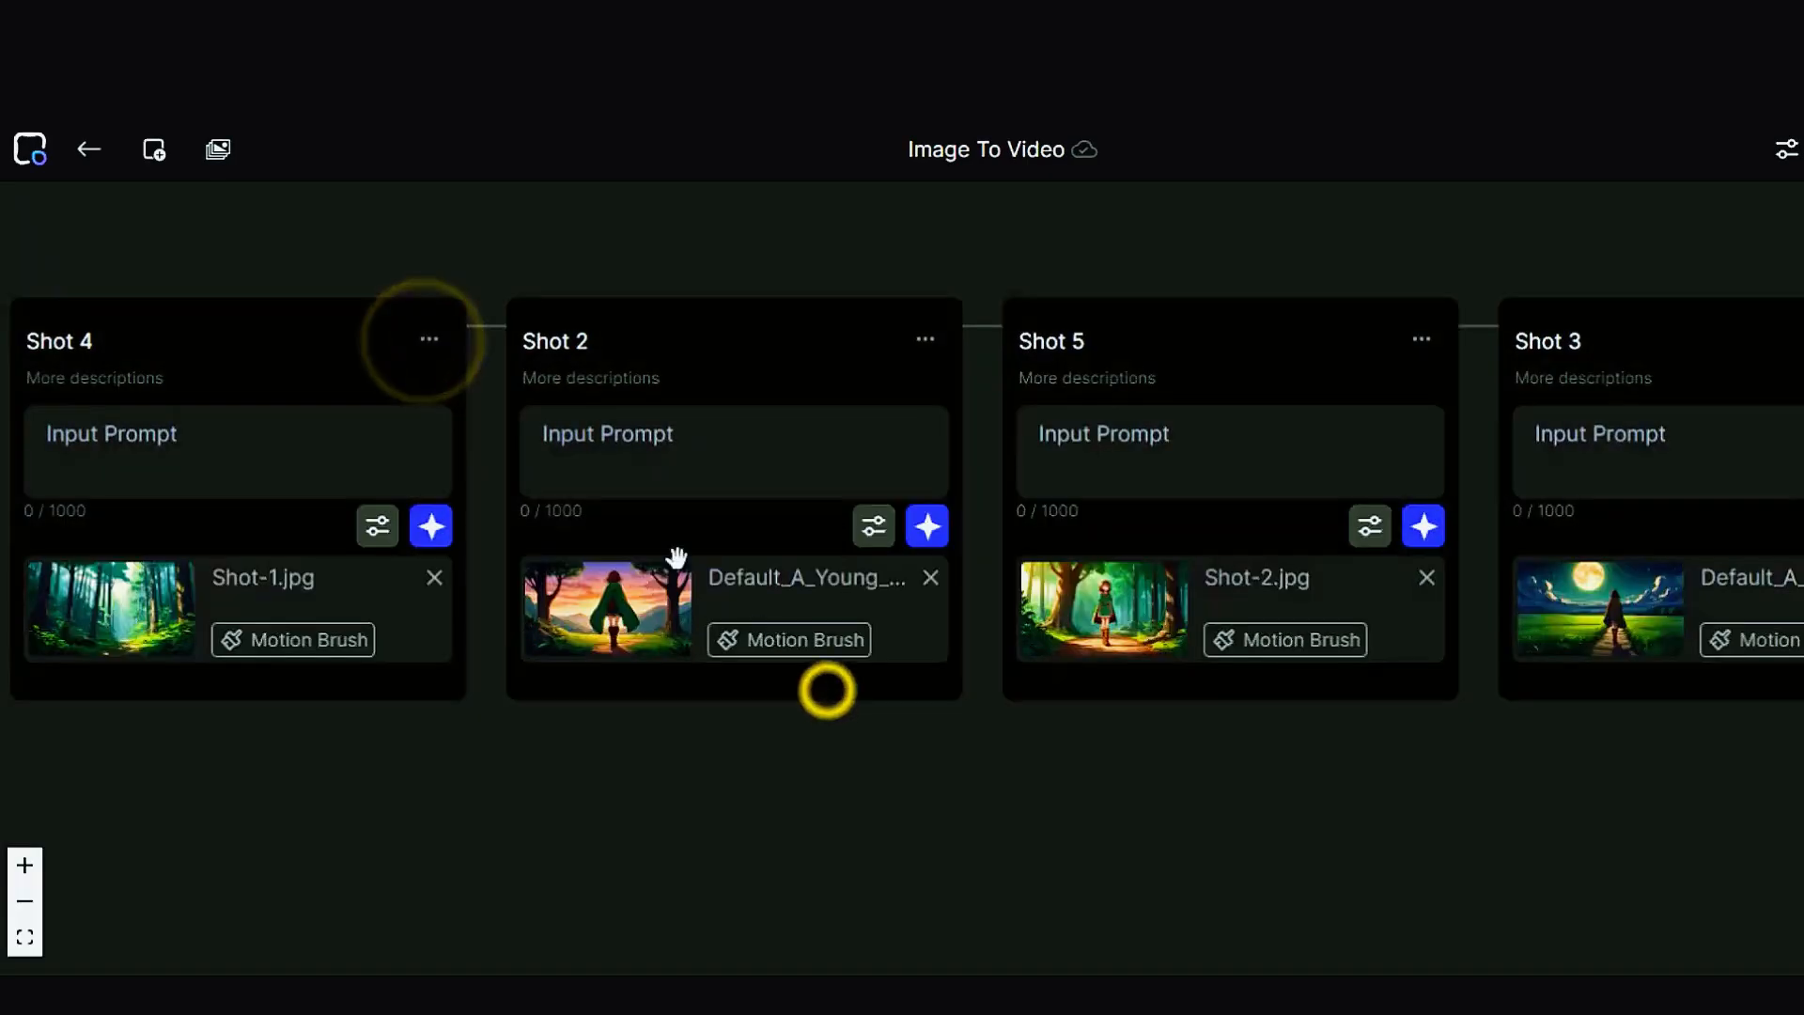
left_click(429, 340)
left_click(785, 450)
left_click(984, 705)
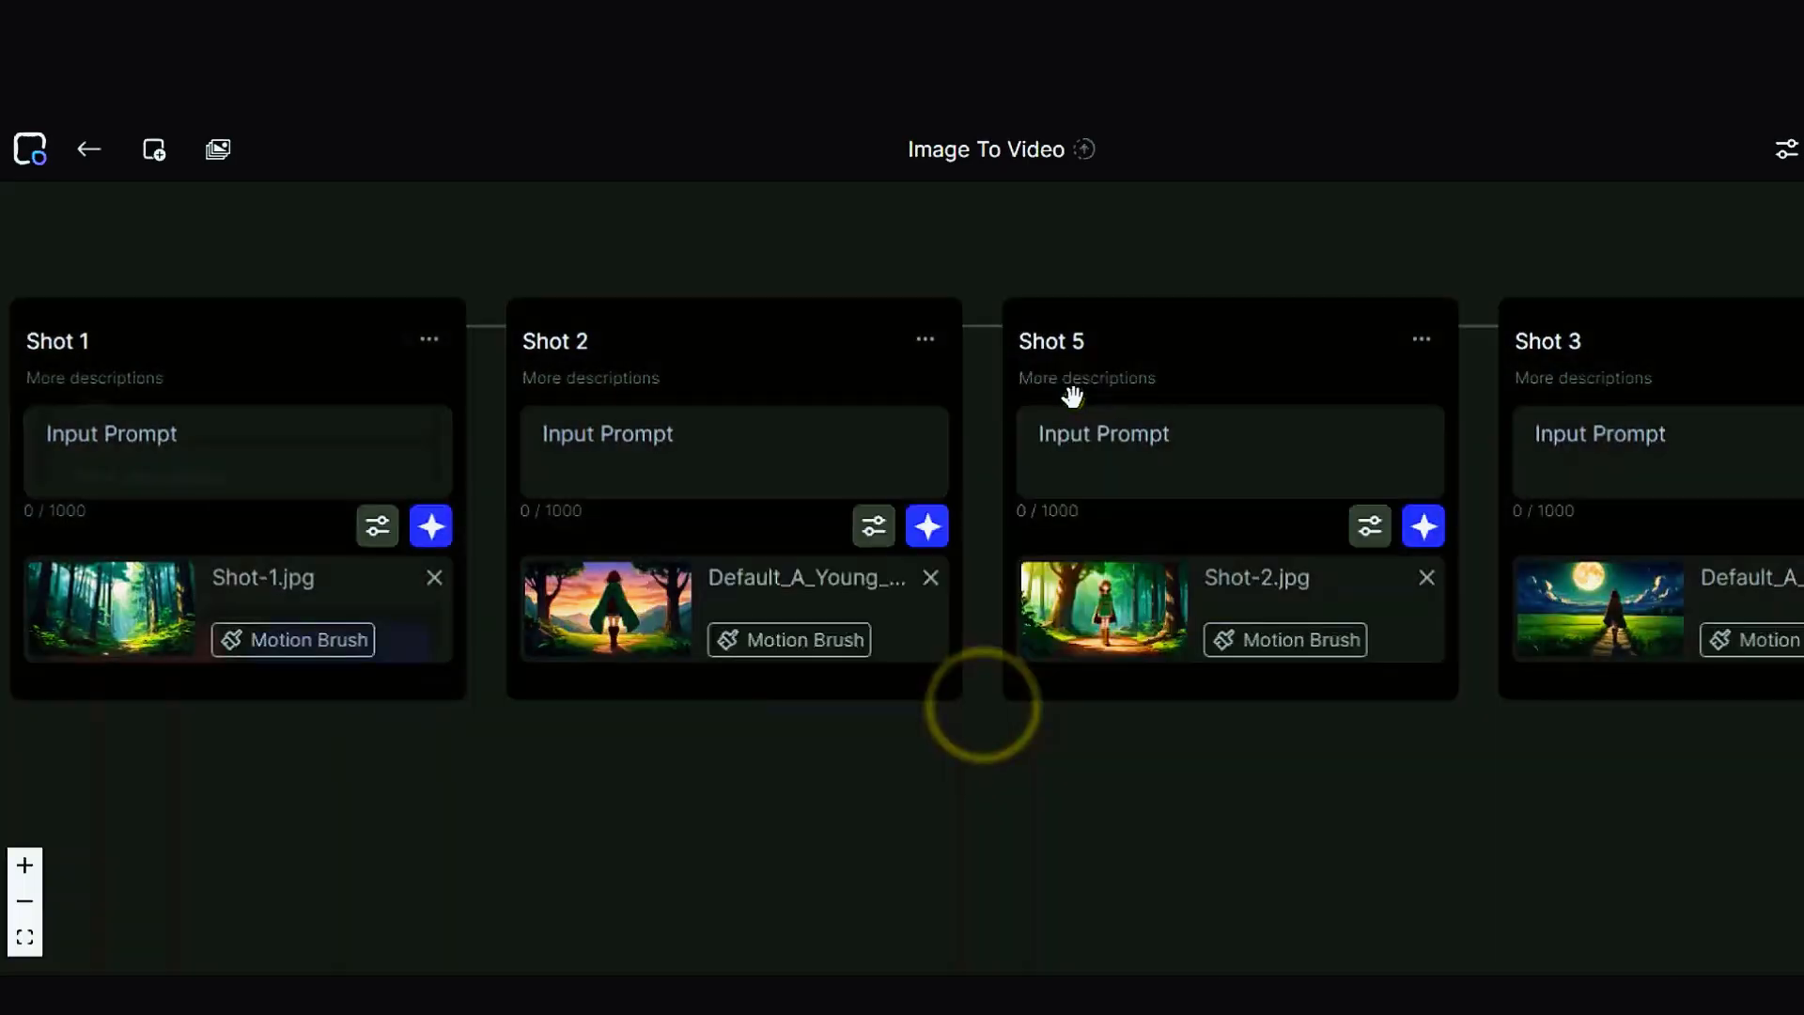
Step: Rename the shot holding Shot-2.jpg as "Shot 3"
left_click(1422, 339)
left_click(789, 450)
key("BackSpace")
type("3")
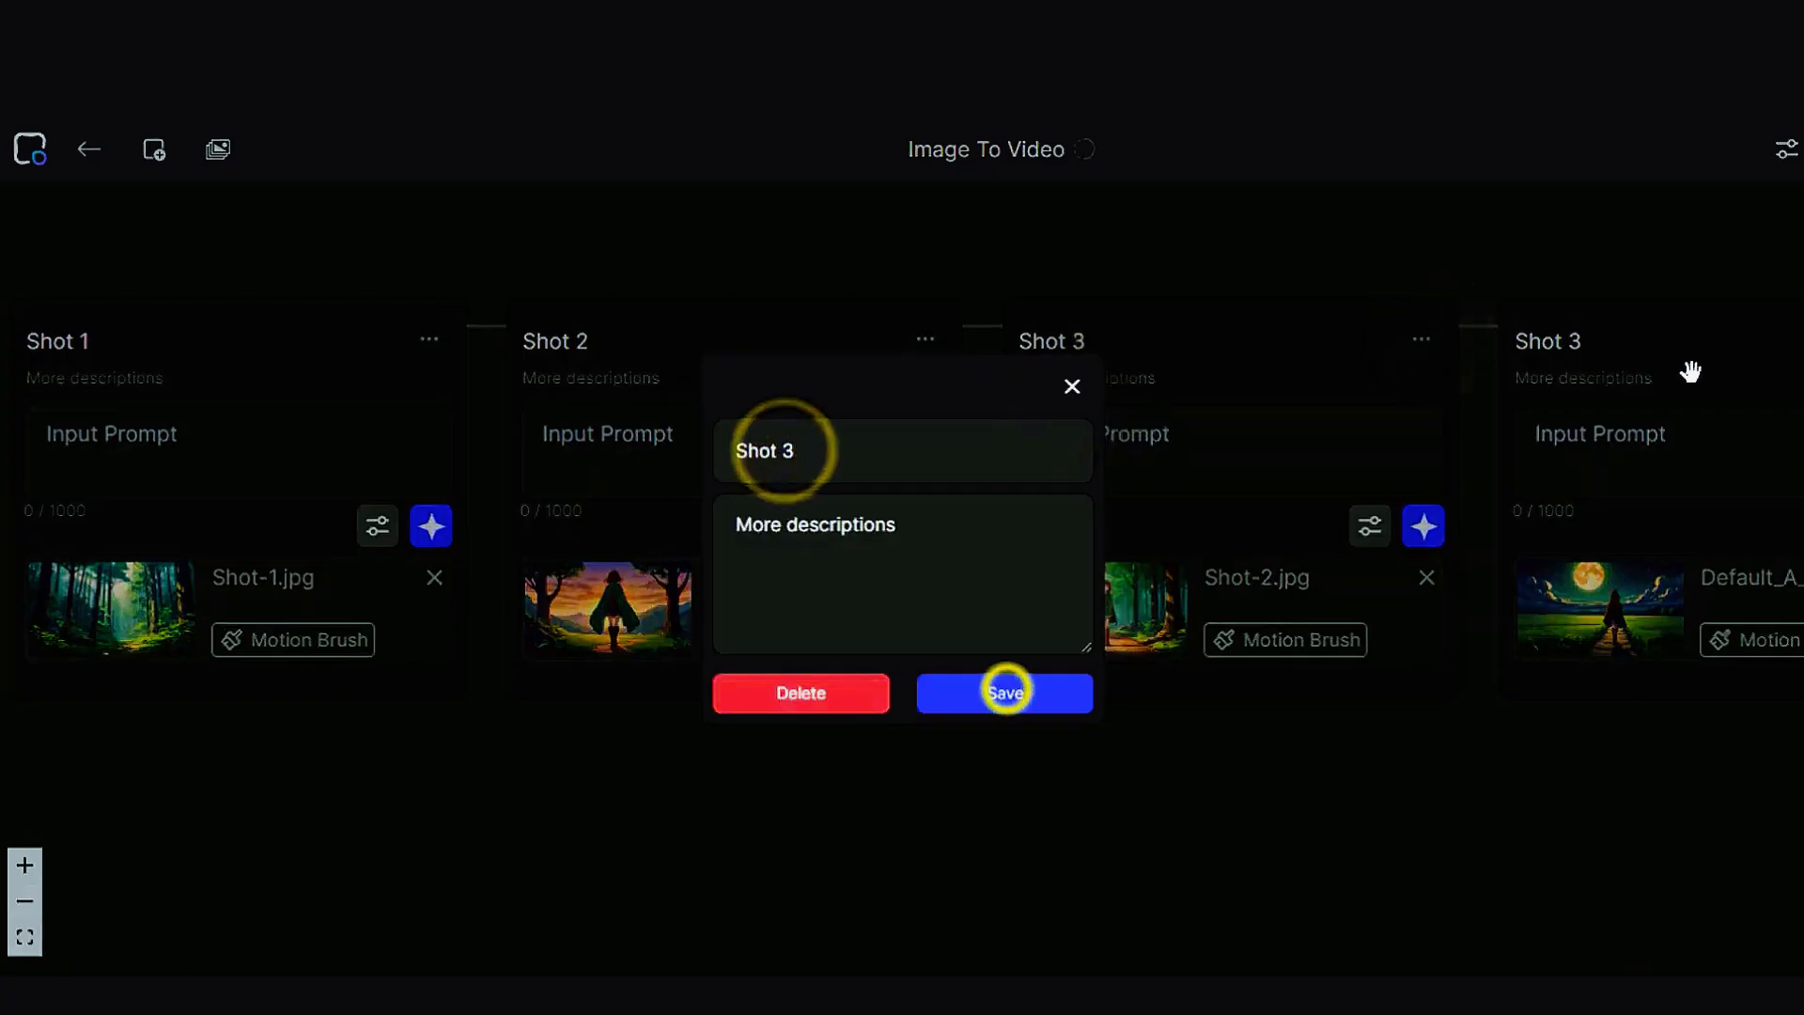
left_click(1080, 406)
Step: Rename the last shot, which holds the moonlit image of the cloaked girl, as "Shot 4"
left_click(1579, 358)
left_click_drag(1418, 809, 1034, 803)
left_click(1536, 336)
left_click_drag(788, 446, 842, 451)
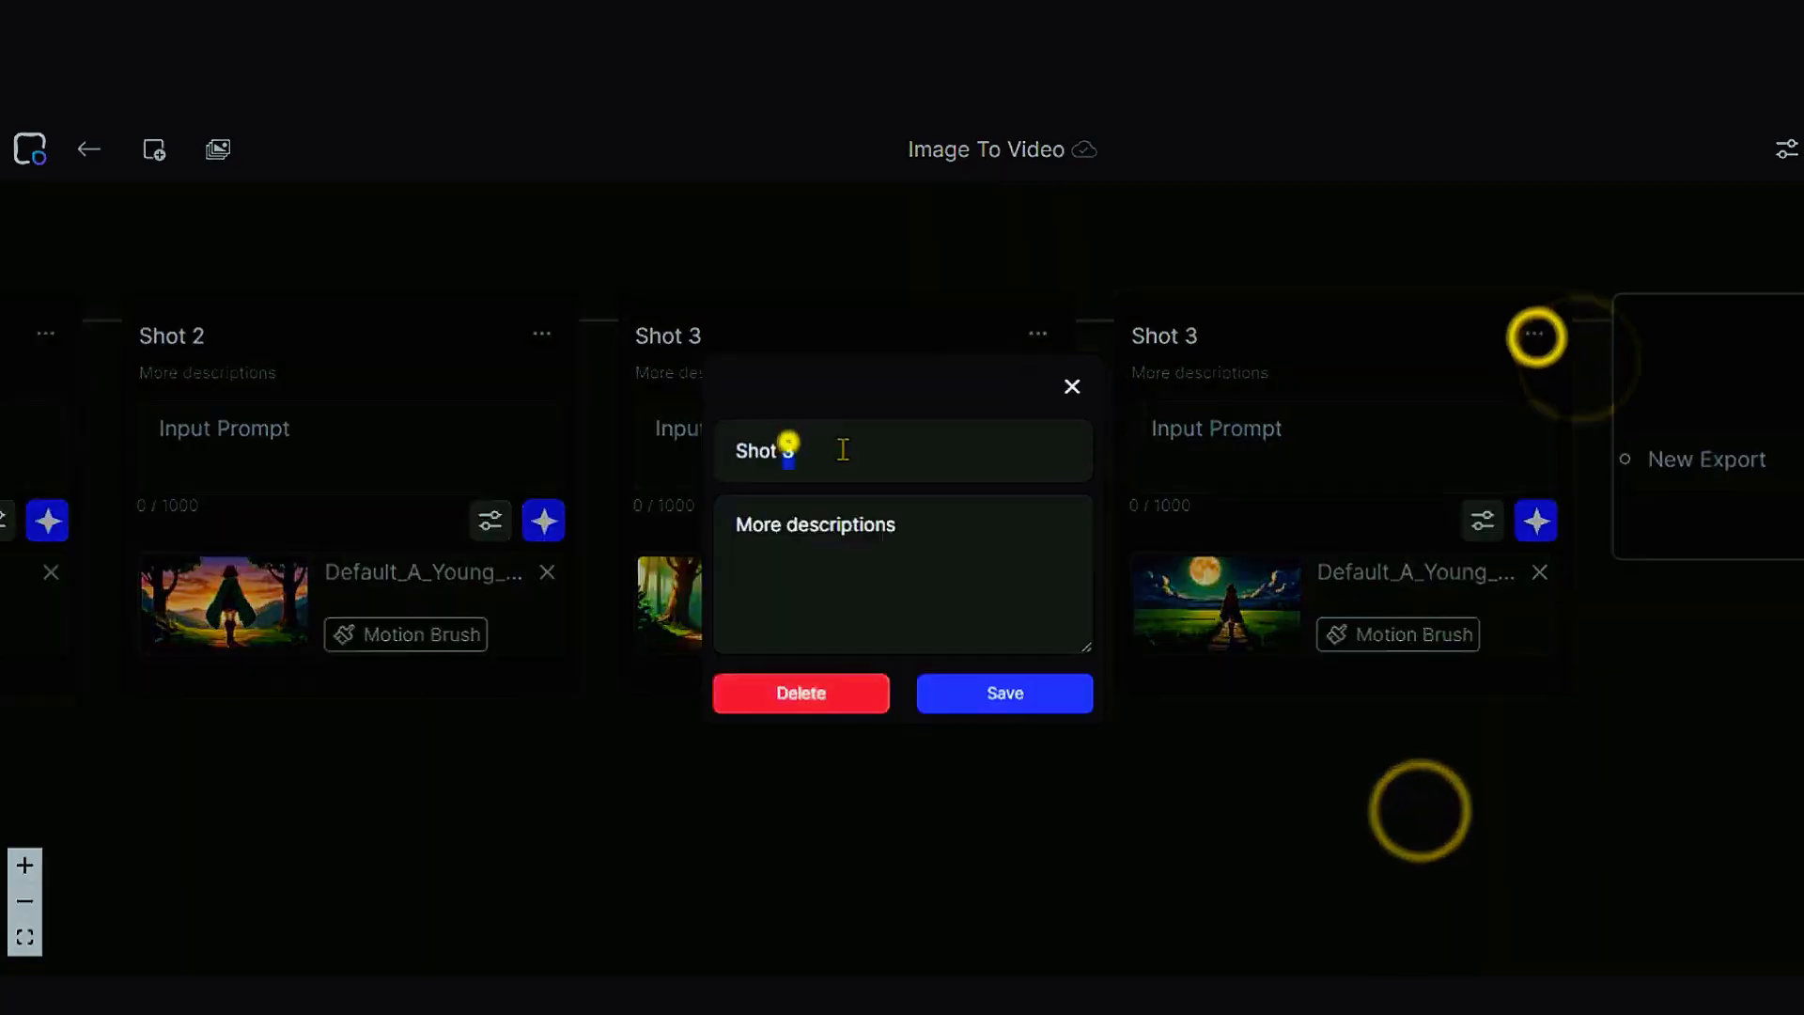
type("4")
left_click(1018, 694)
left_click(1018, 695)
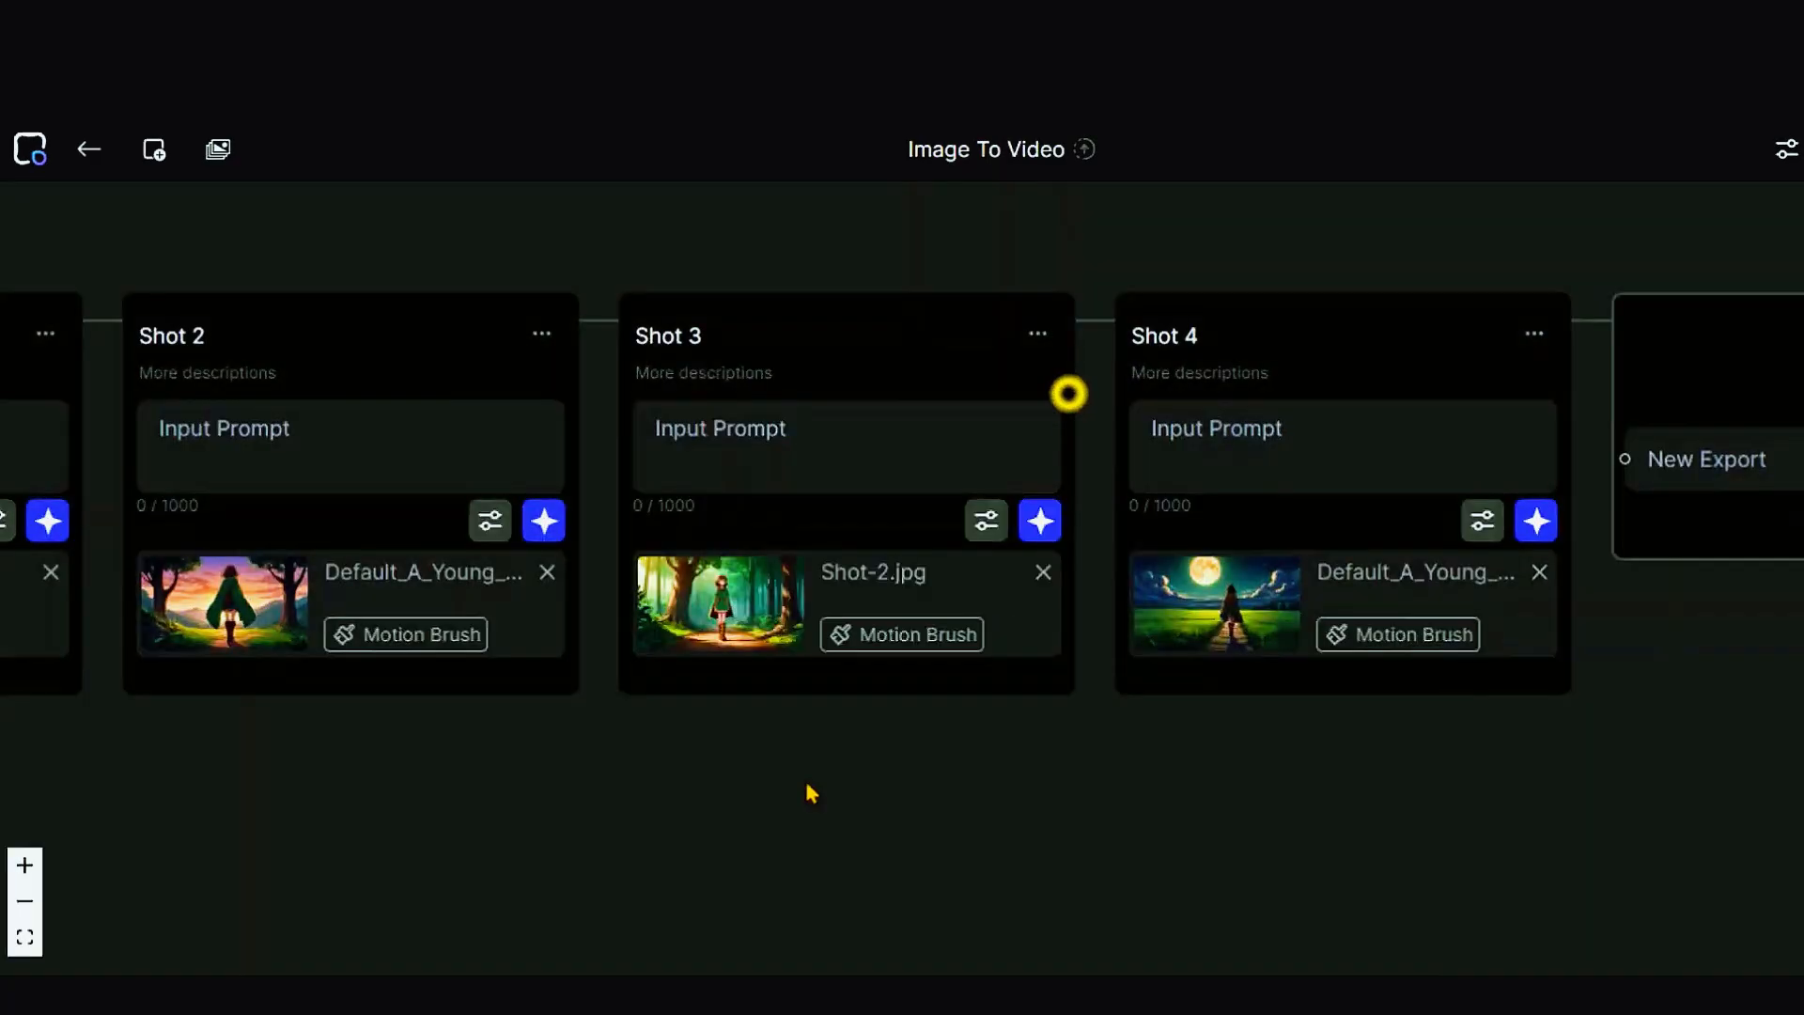
Step: Configure Shot 1 with the Image-to-Video-Morph-0.1 model and the zoom-in camera movement
left_click_drag(794, 797, 1201, 814)
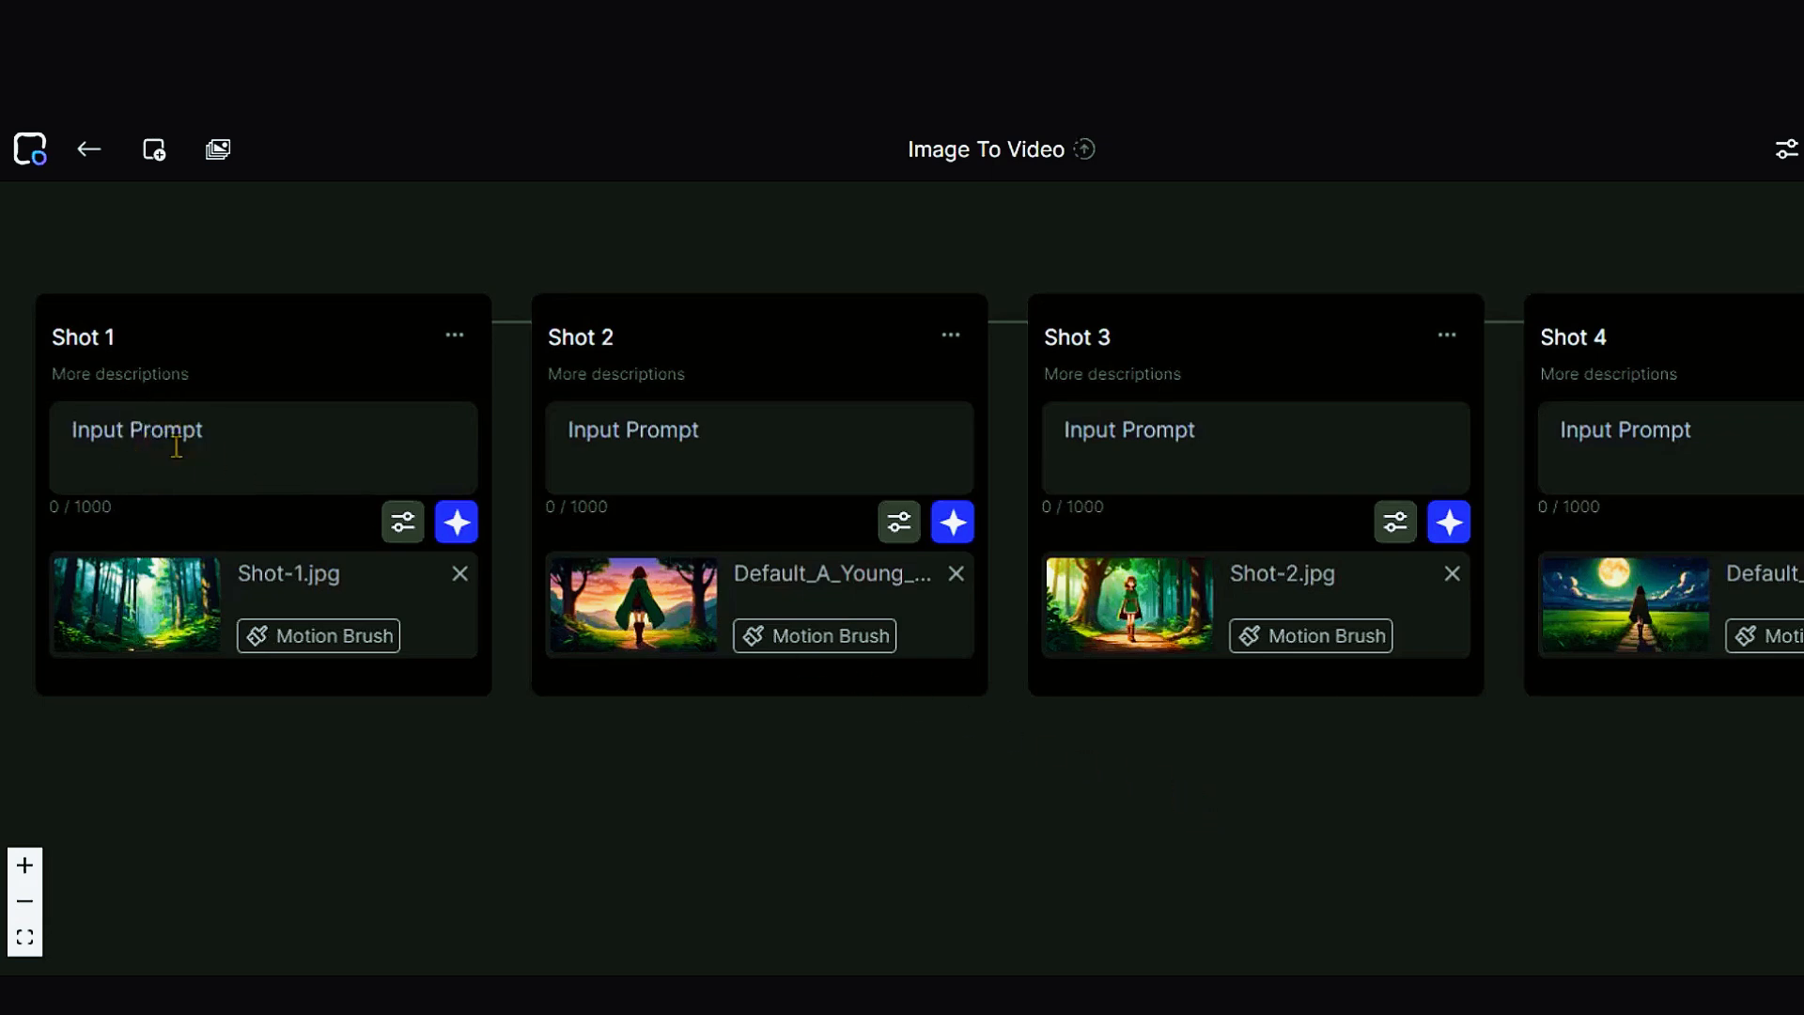
left_click(398, 528)
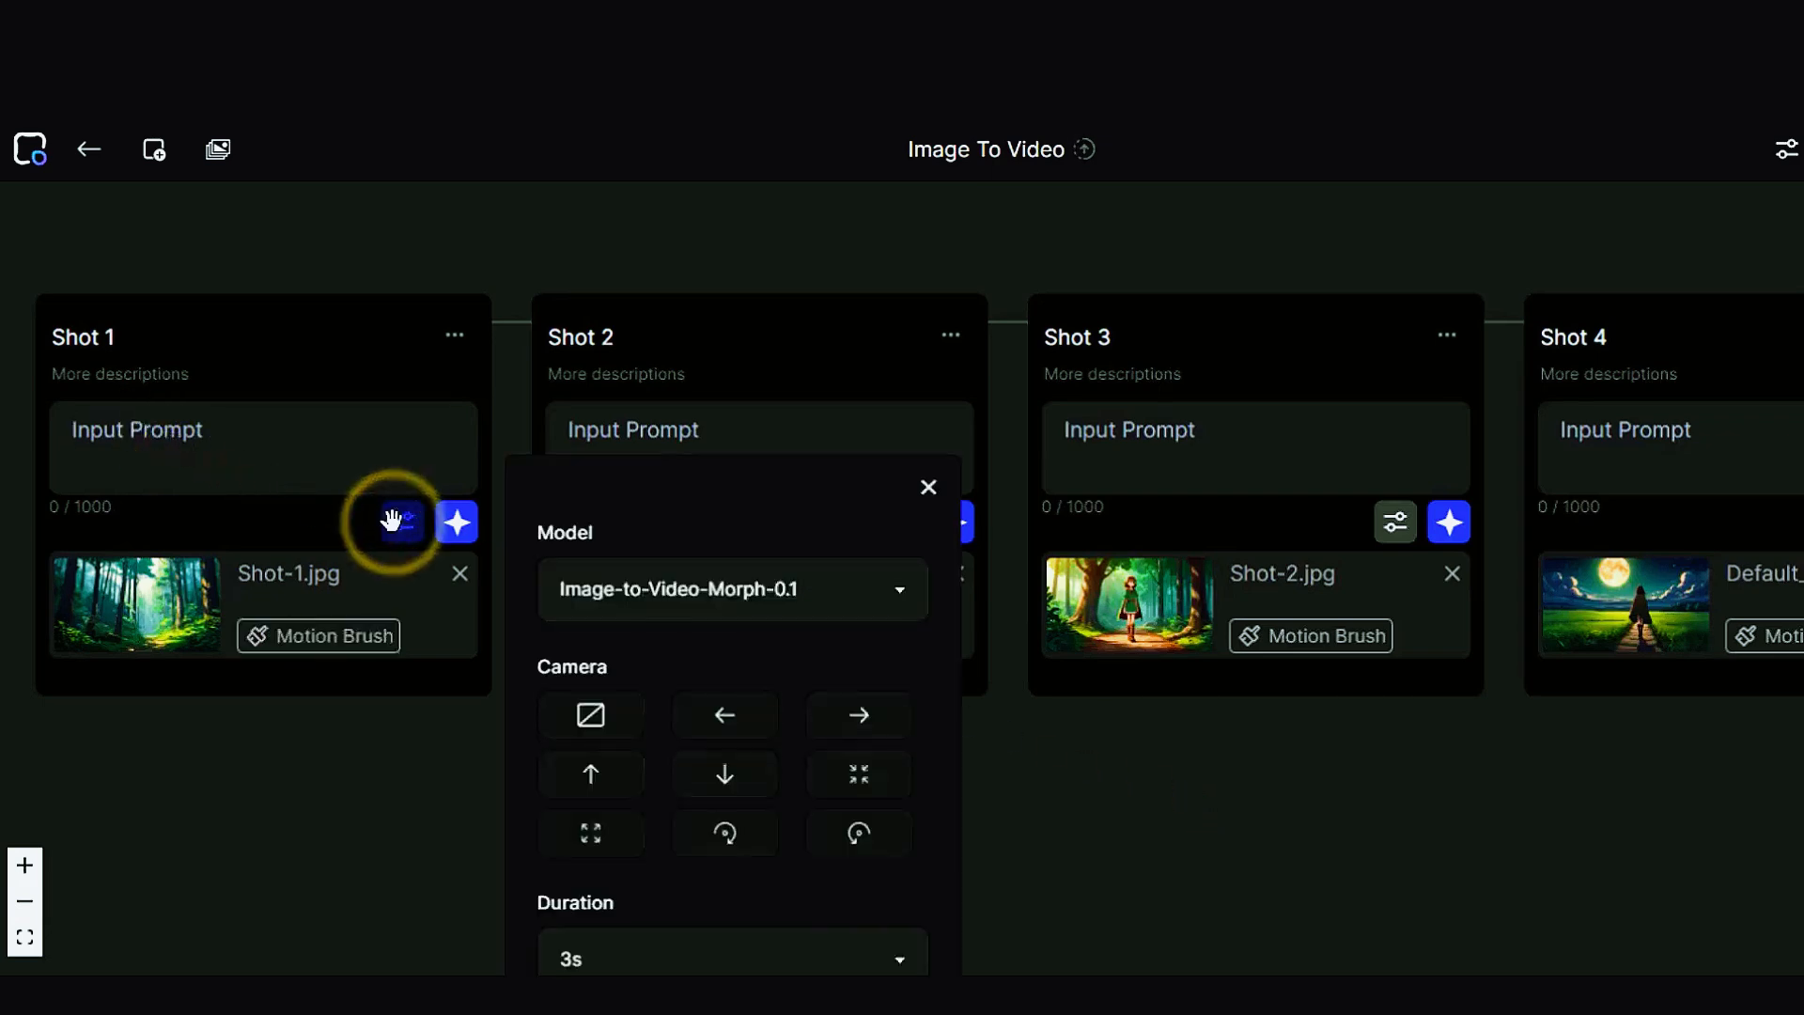
left_click(835, 594)
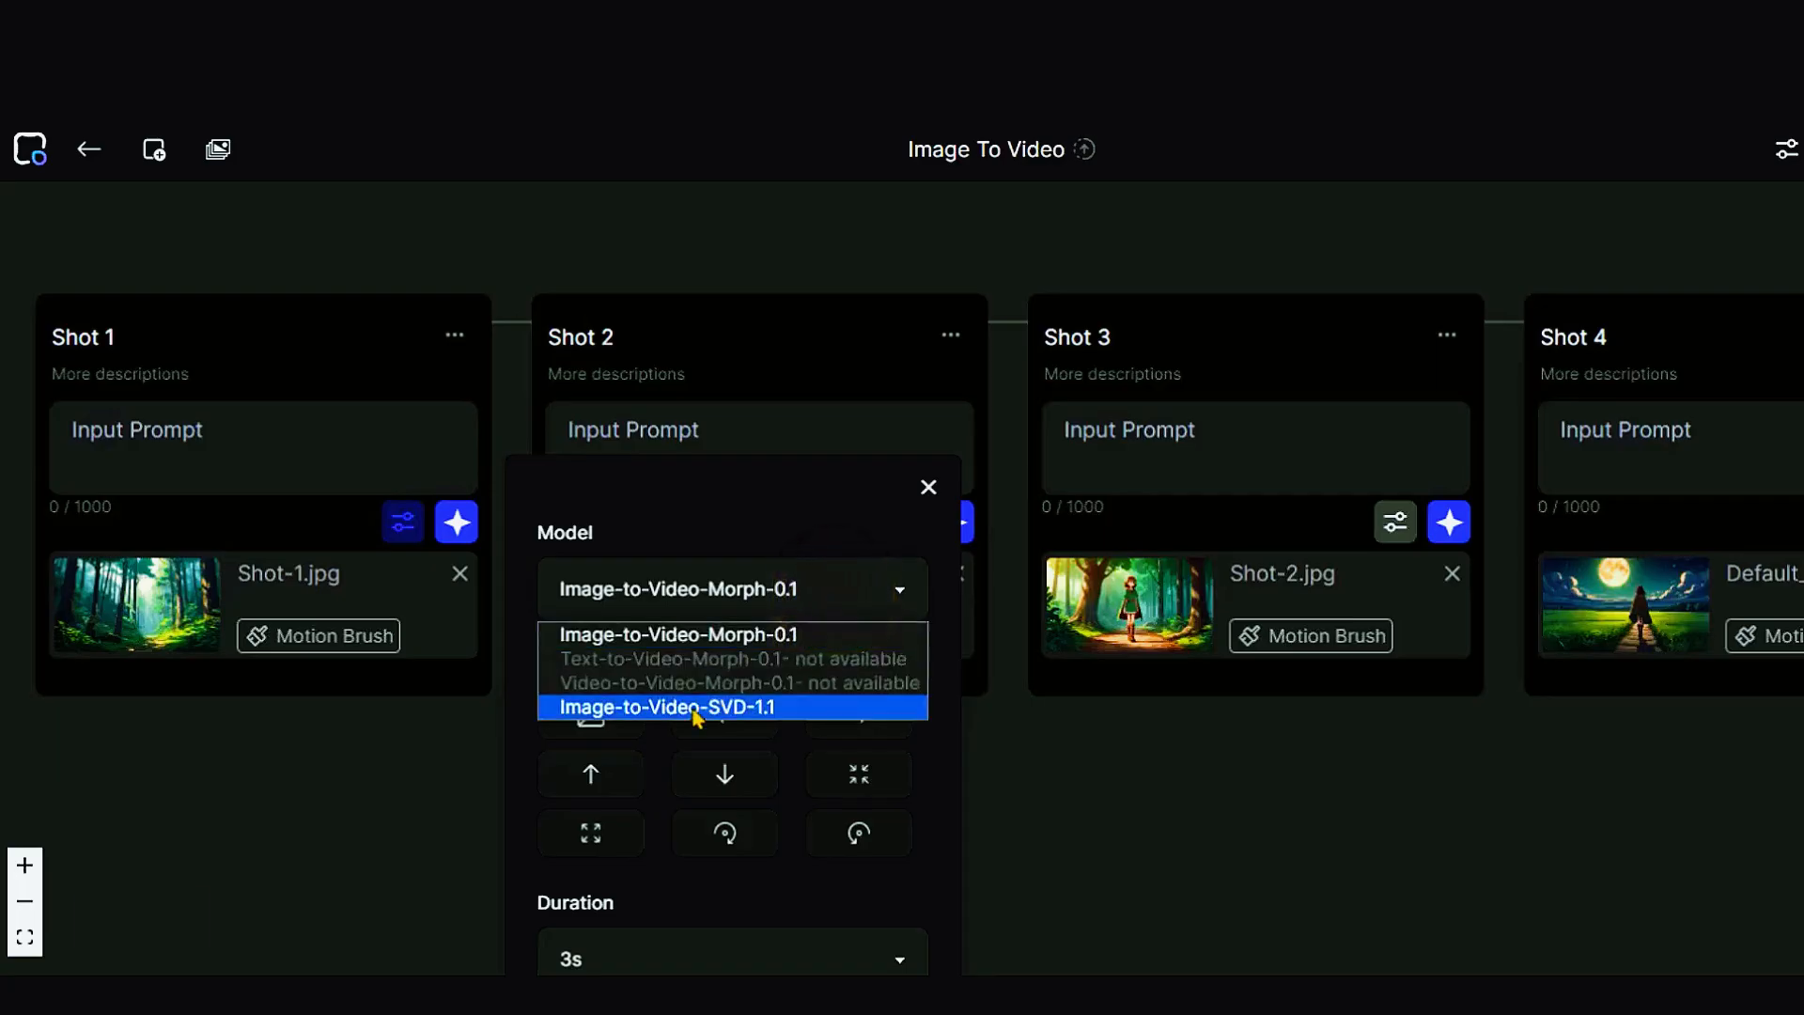
left_click(761, 600)
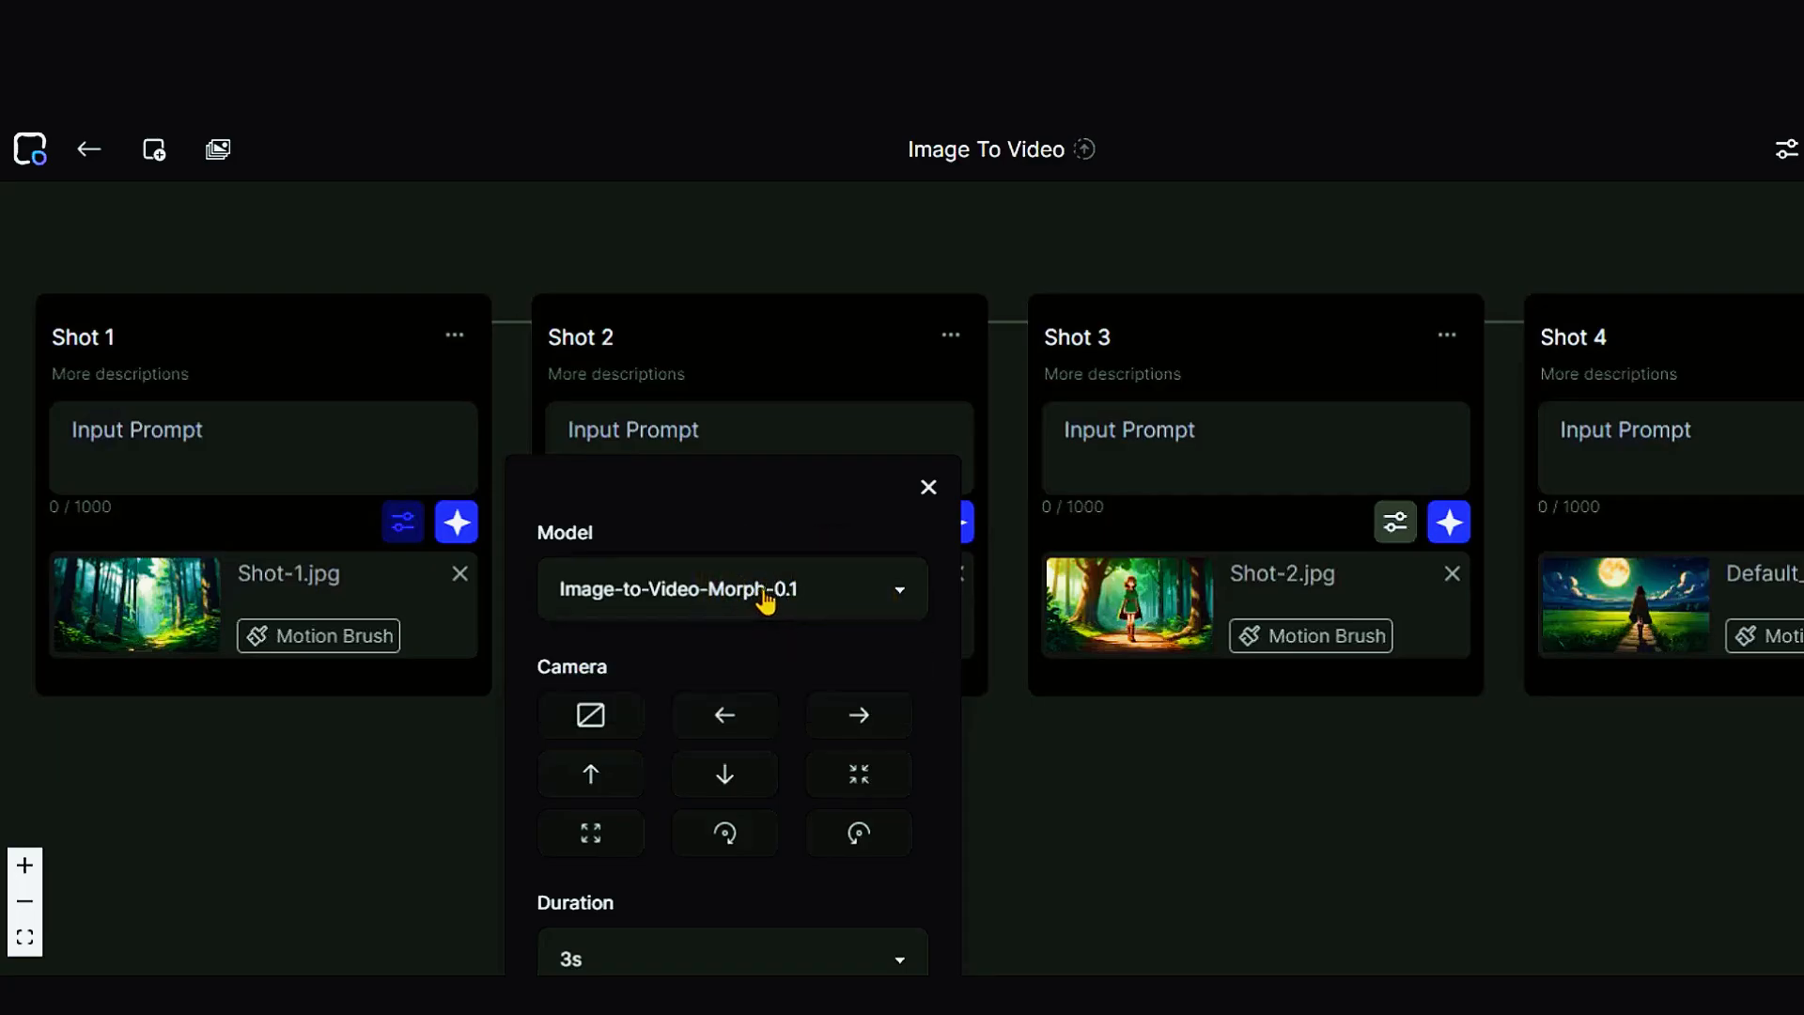
scroll(682, 642, "down", 1)
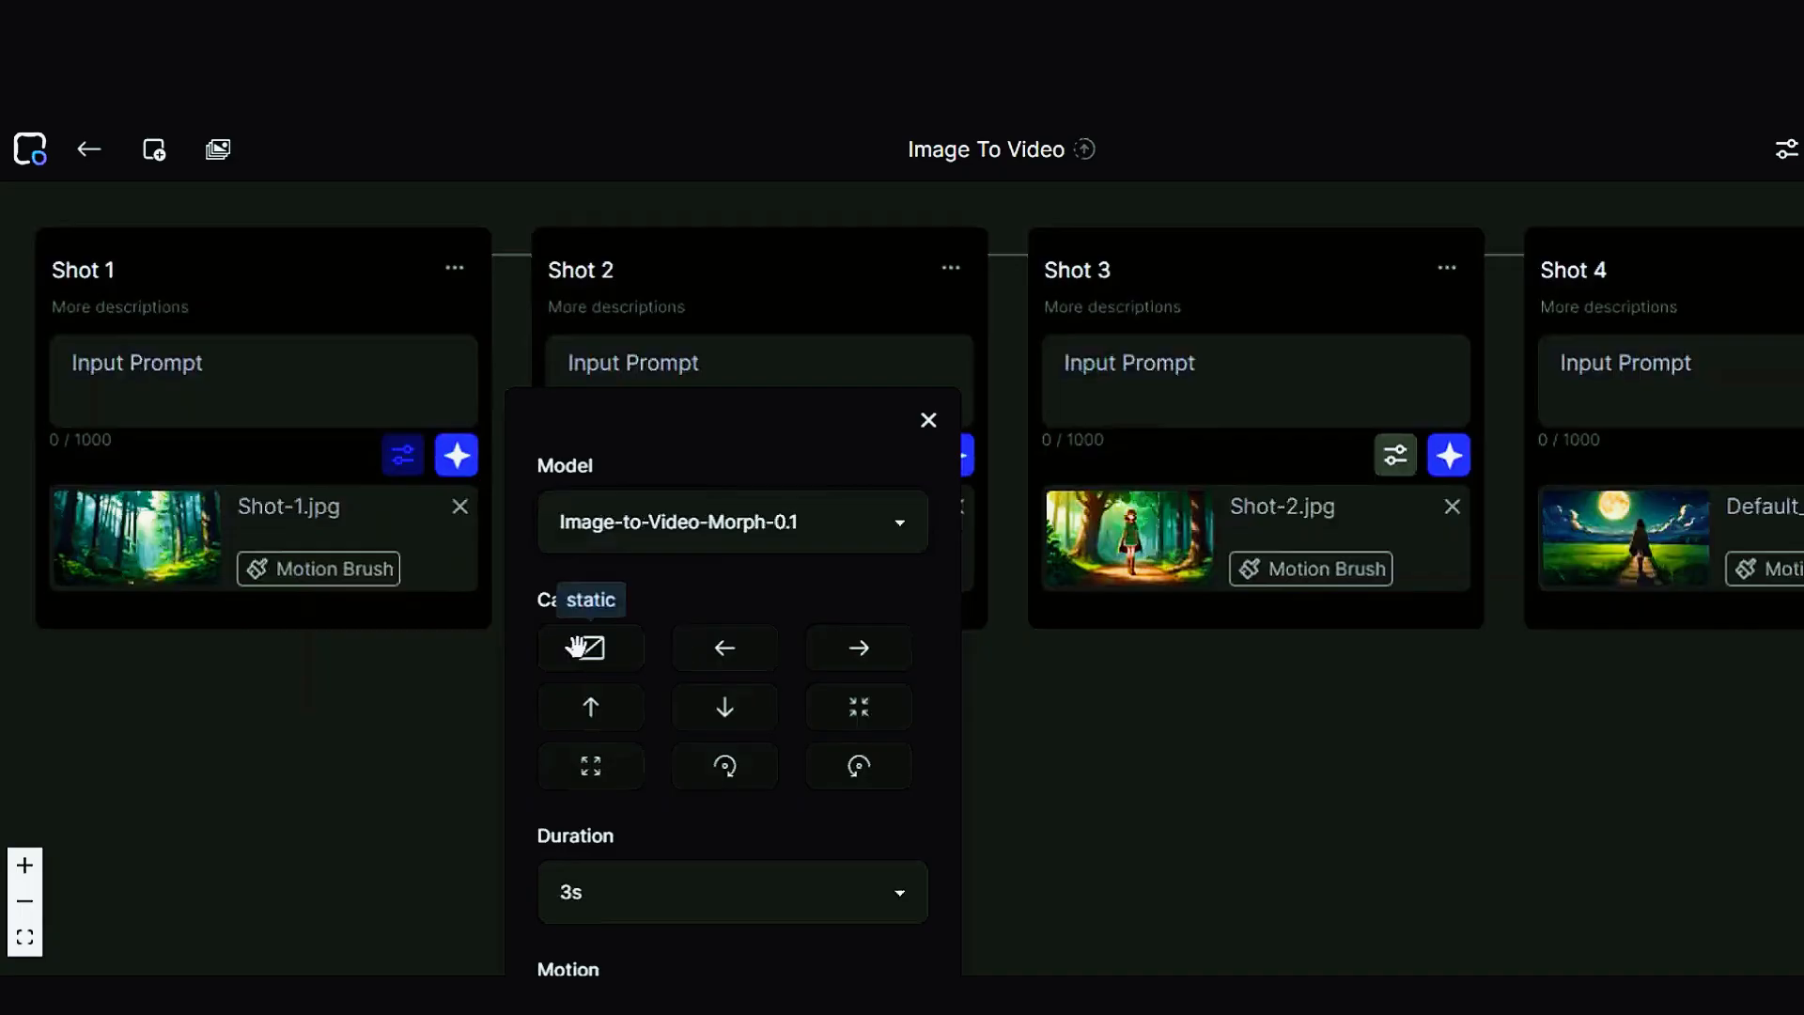
left_click(836, 707)
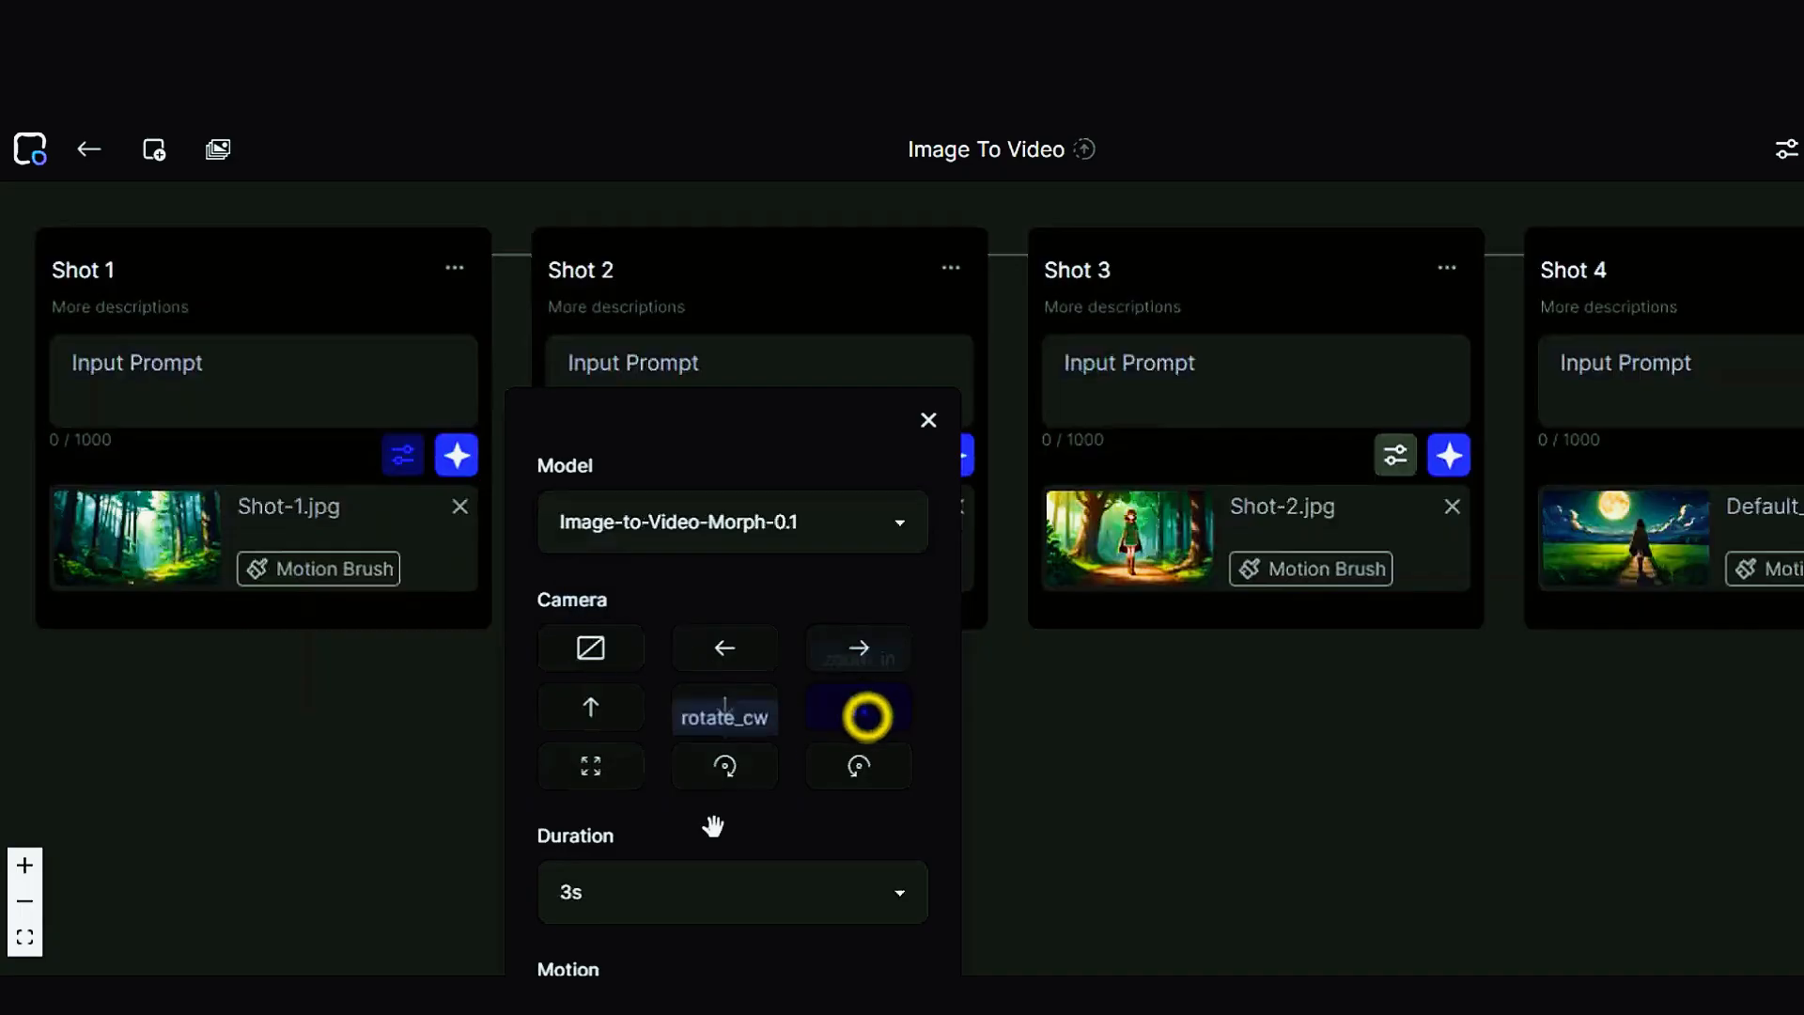
Step: Set Shot 1's duration to 5s and its motion to 8, and close its settings
scroll(733, 789, "down", 3)
left_click(755, 678)
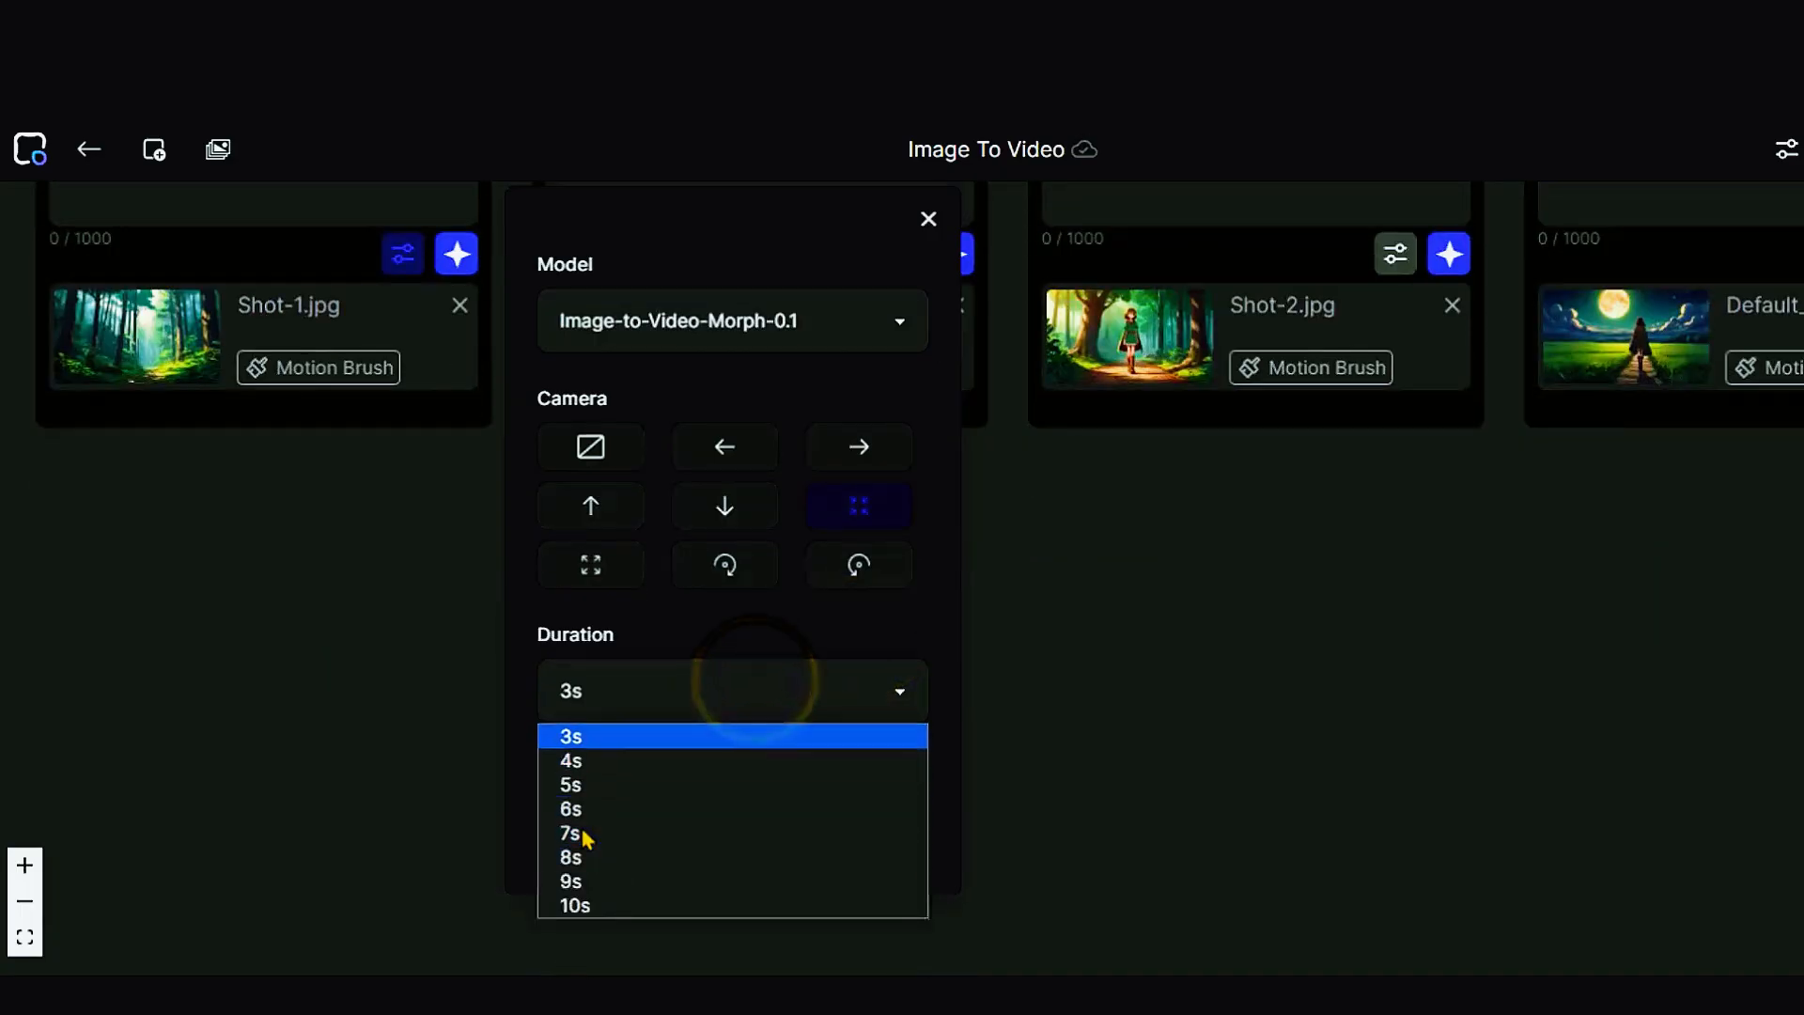
left_click(571, 784)
left_click(697, 826)
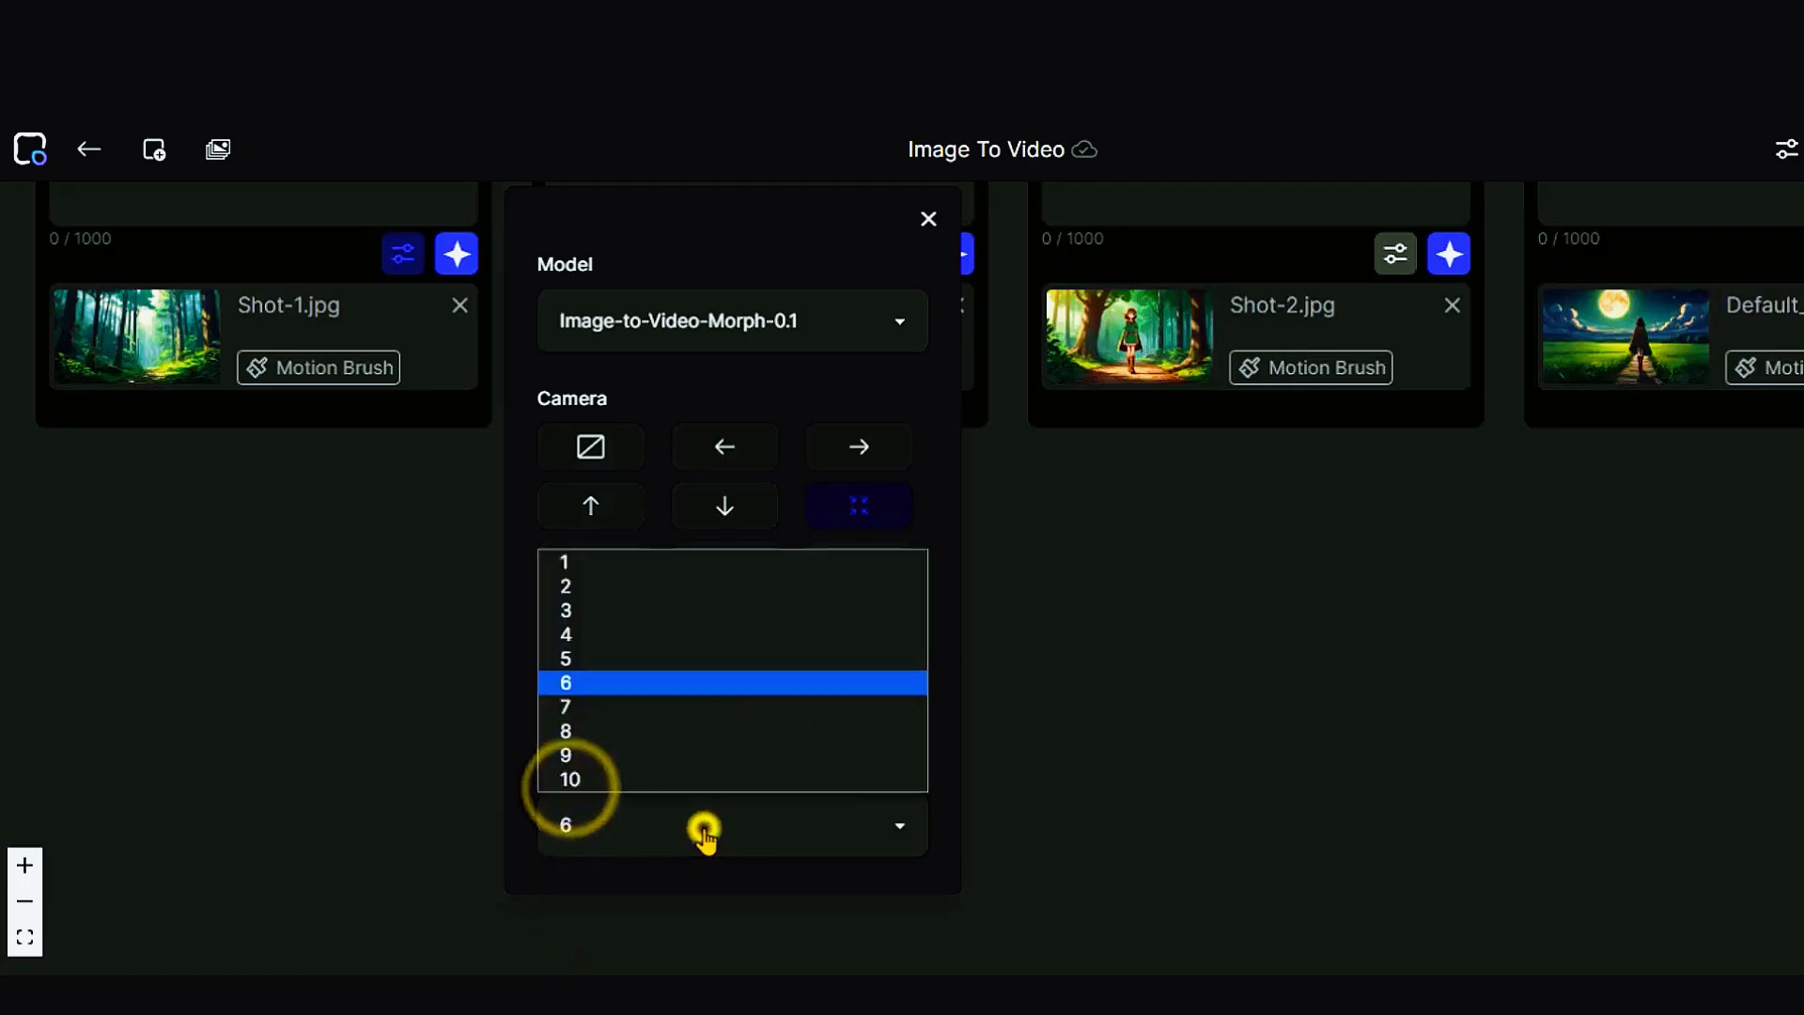
left_click(568, 731)
scroll(780, 663, "up", 1)
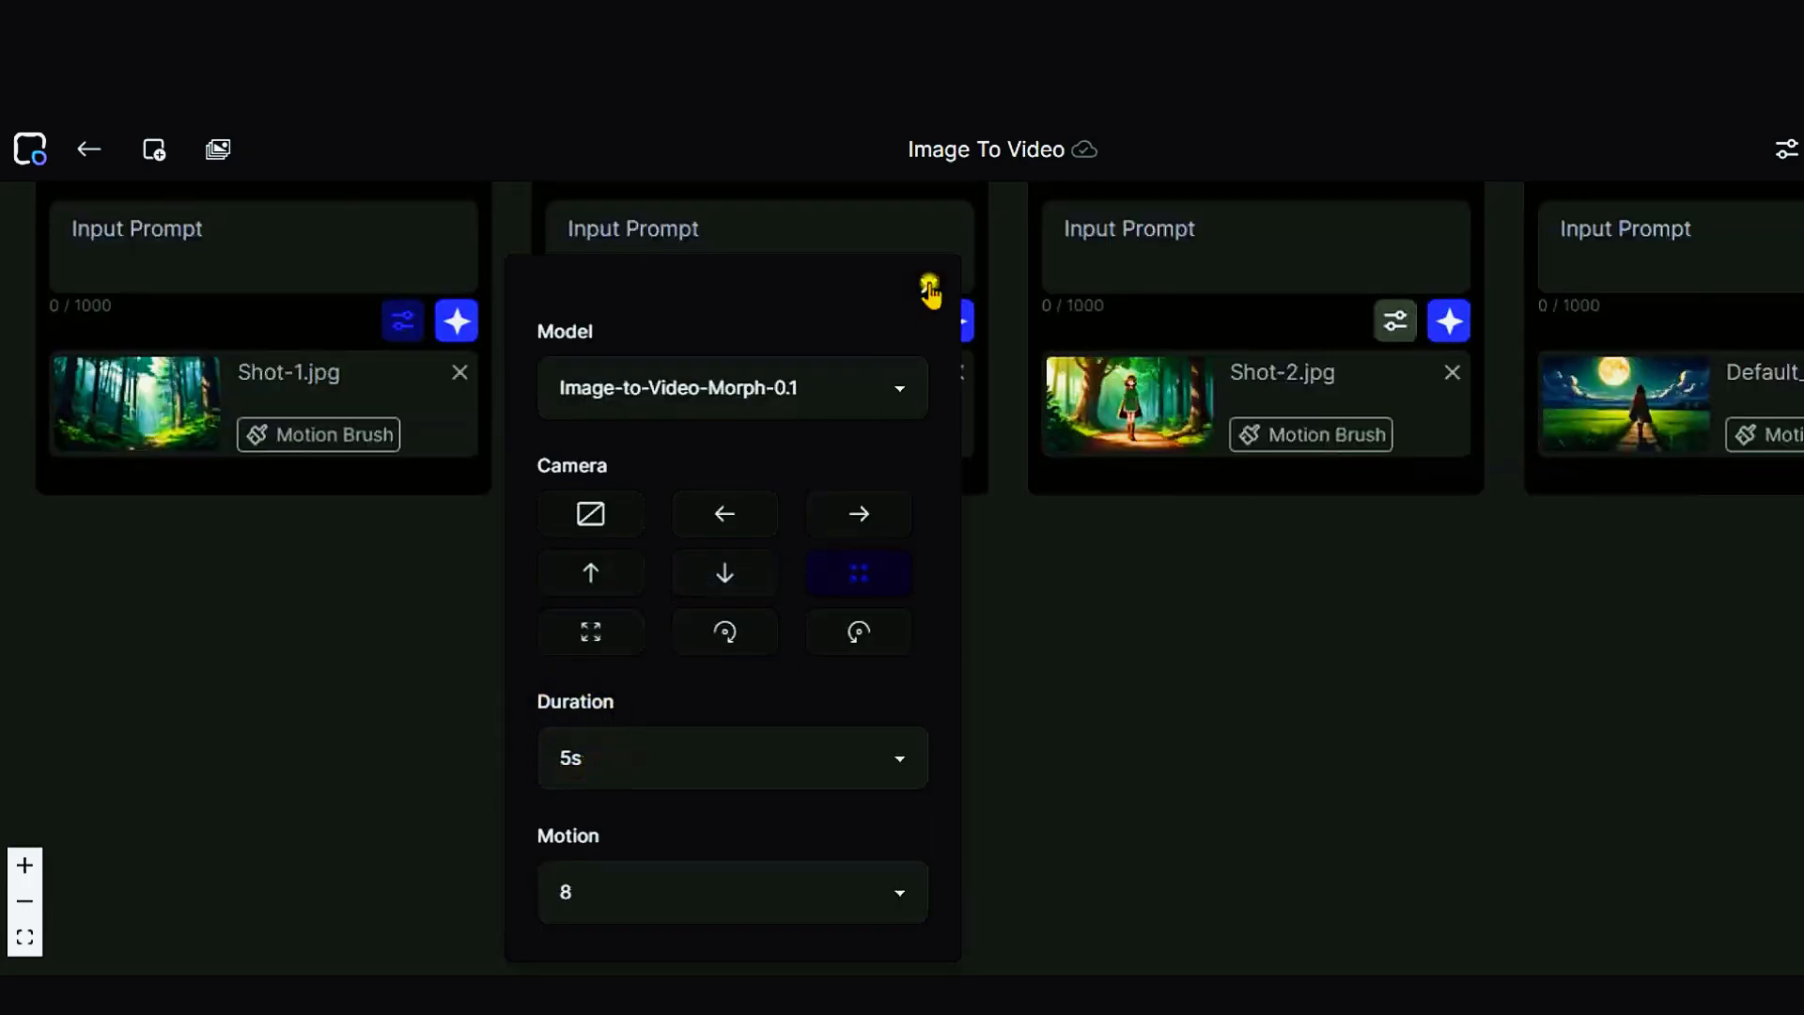
left_click(929, 286)
Step: Generate the video for Shot 1 from its forest image and play the clip full screen
left_click(462, 454)
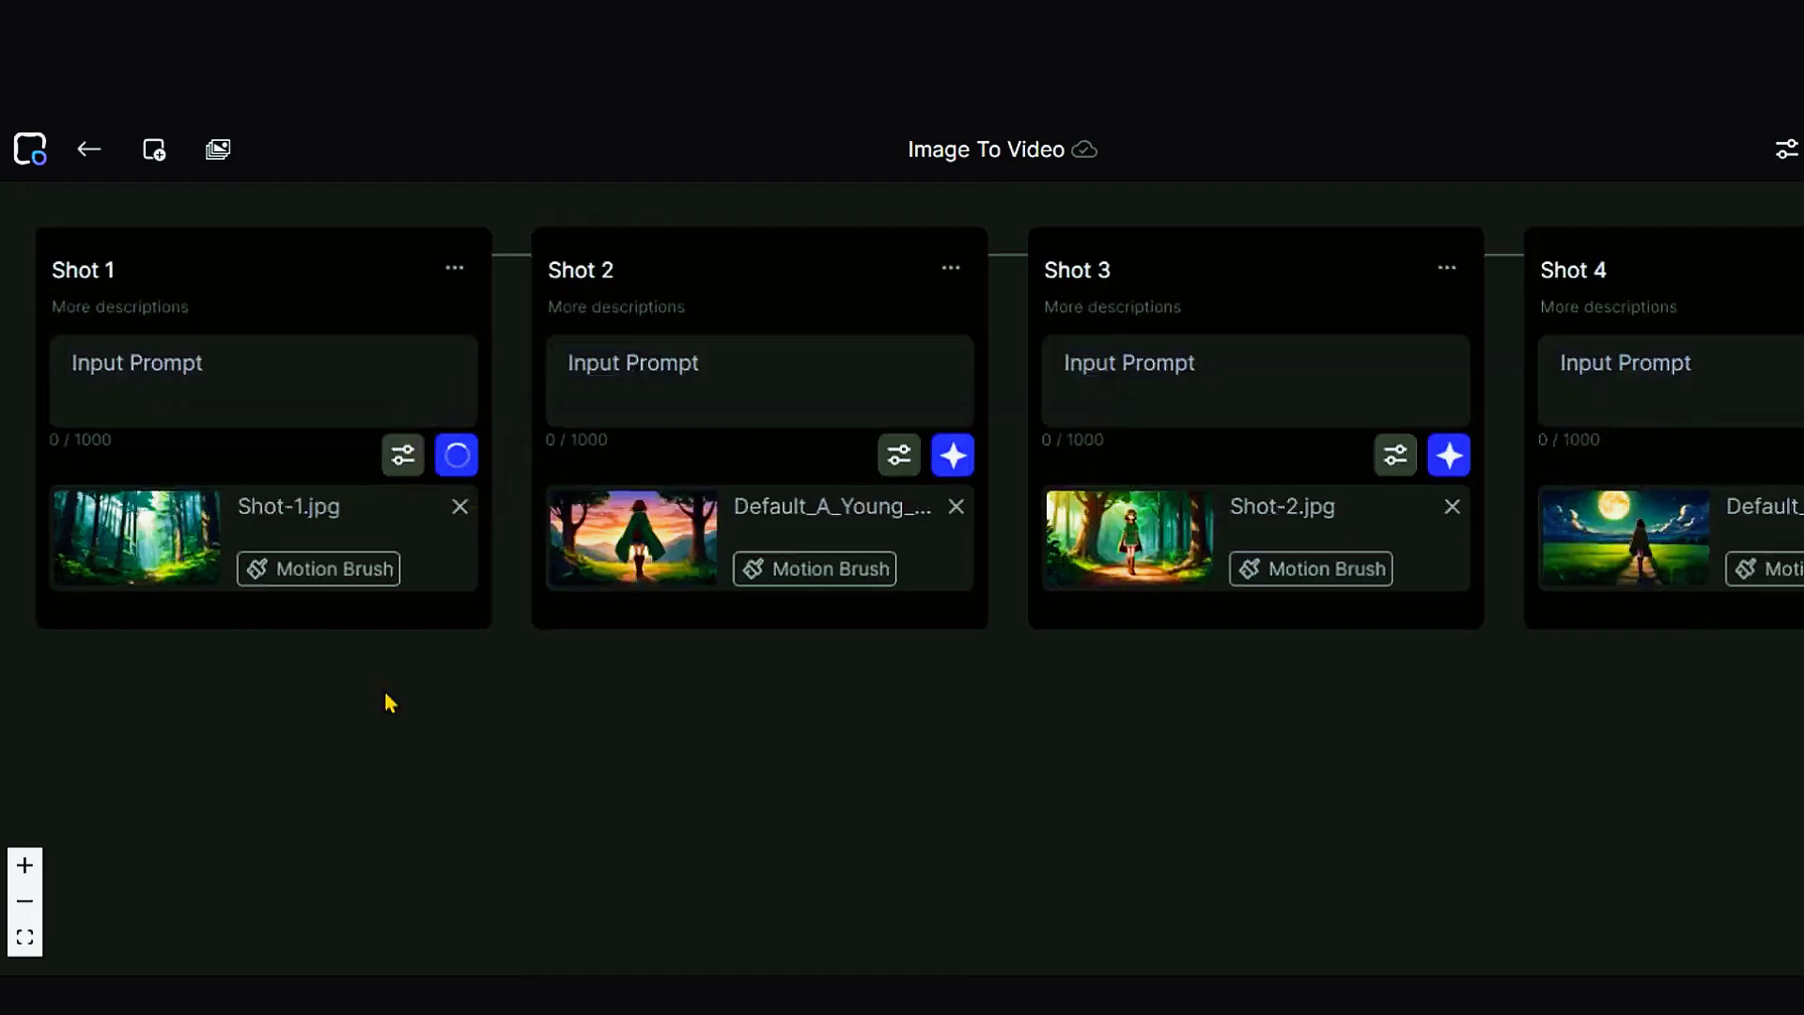
scroll(510, 649, "up", 1)
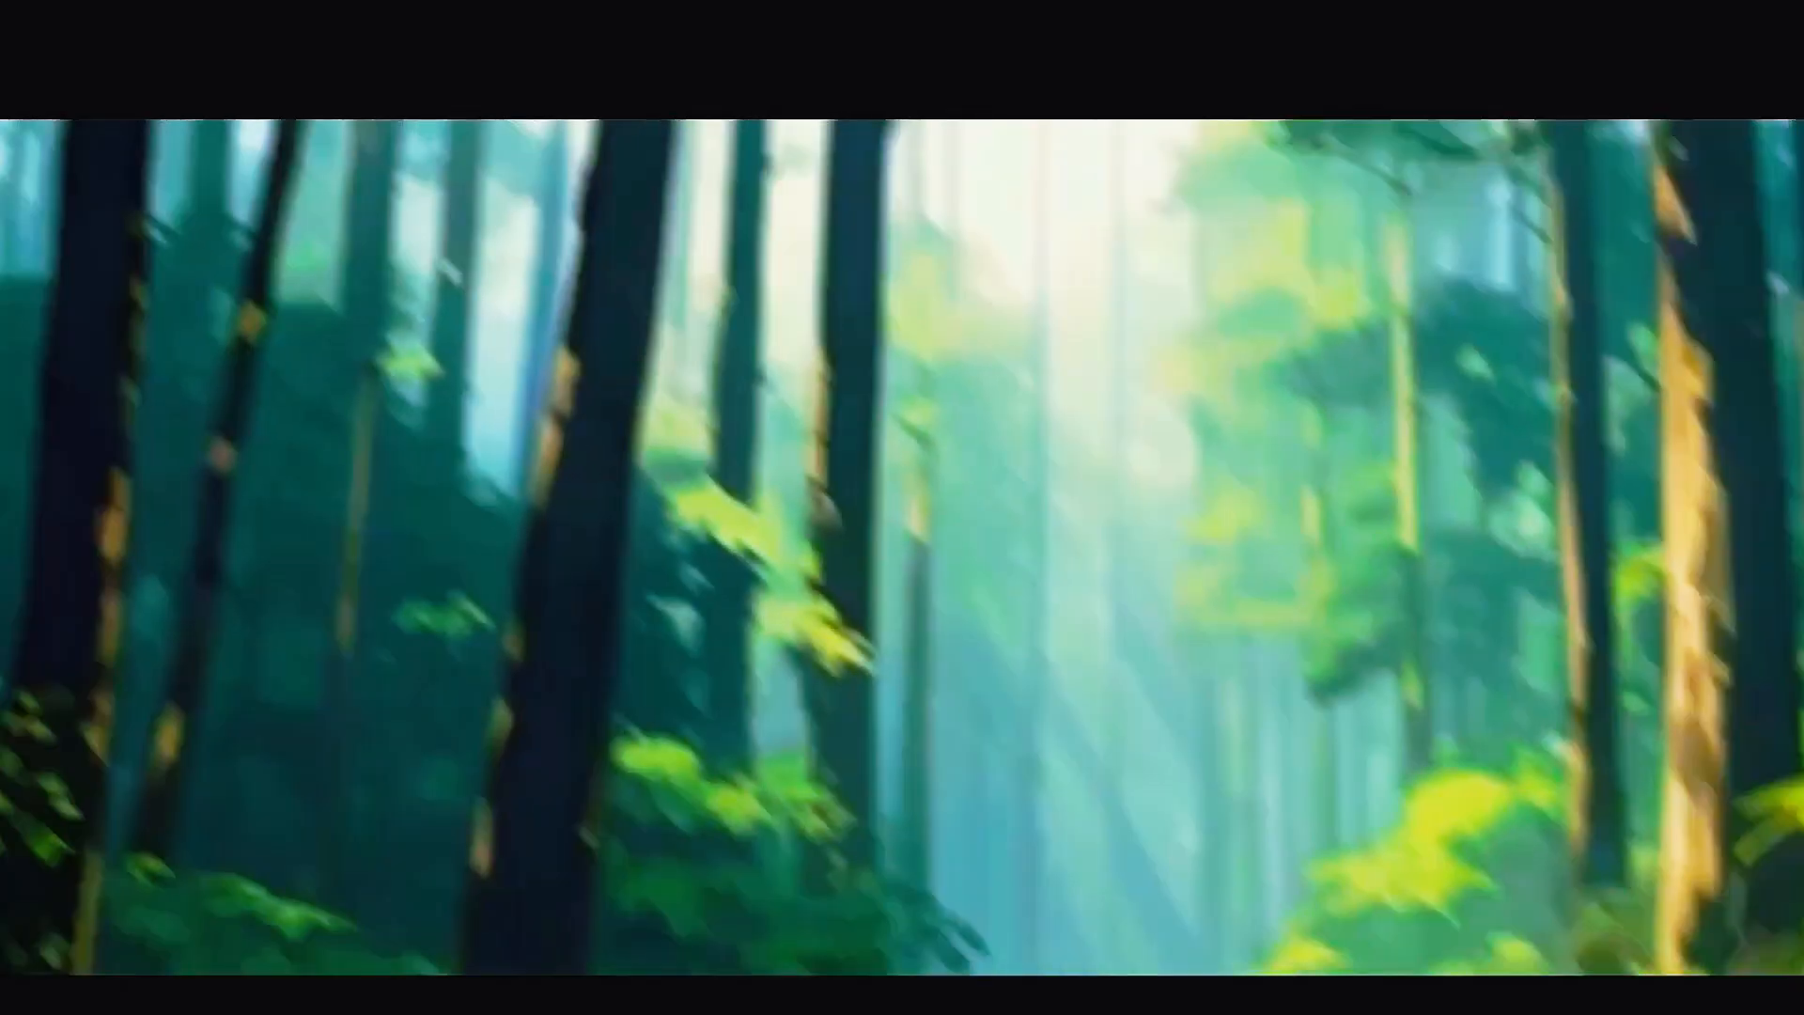
left_click(19, 965)
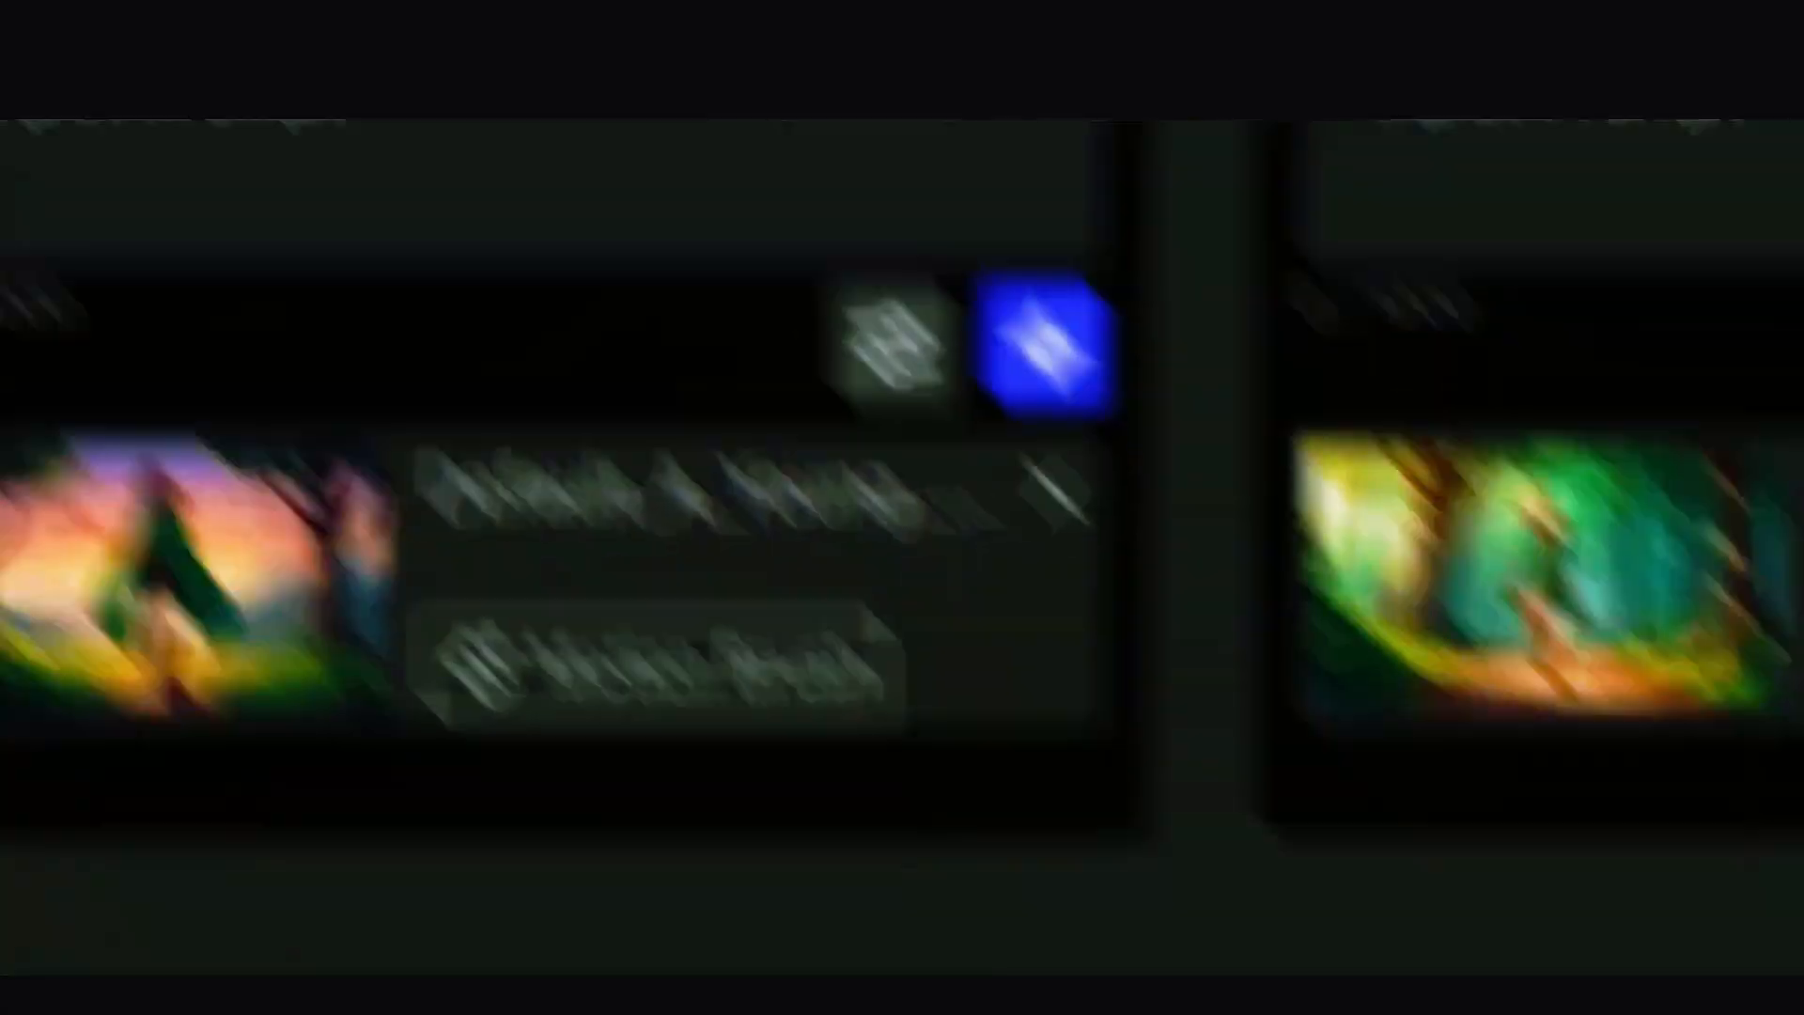
Step: Lower Shot 1's motion setting to 6
left_click(396, 460)
scroll(668, 845, "down", 2)
left_click(664, 837)
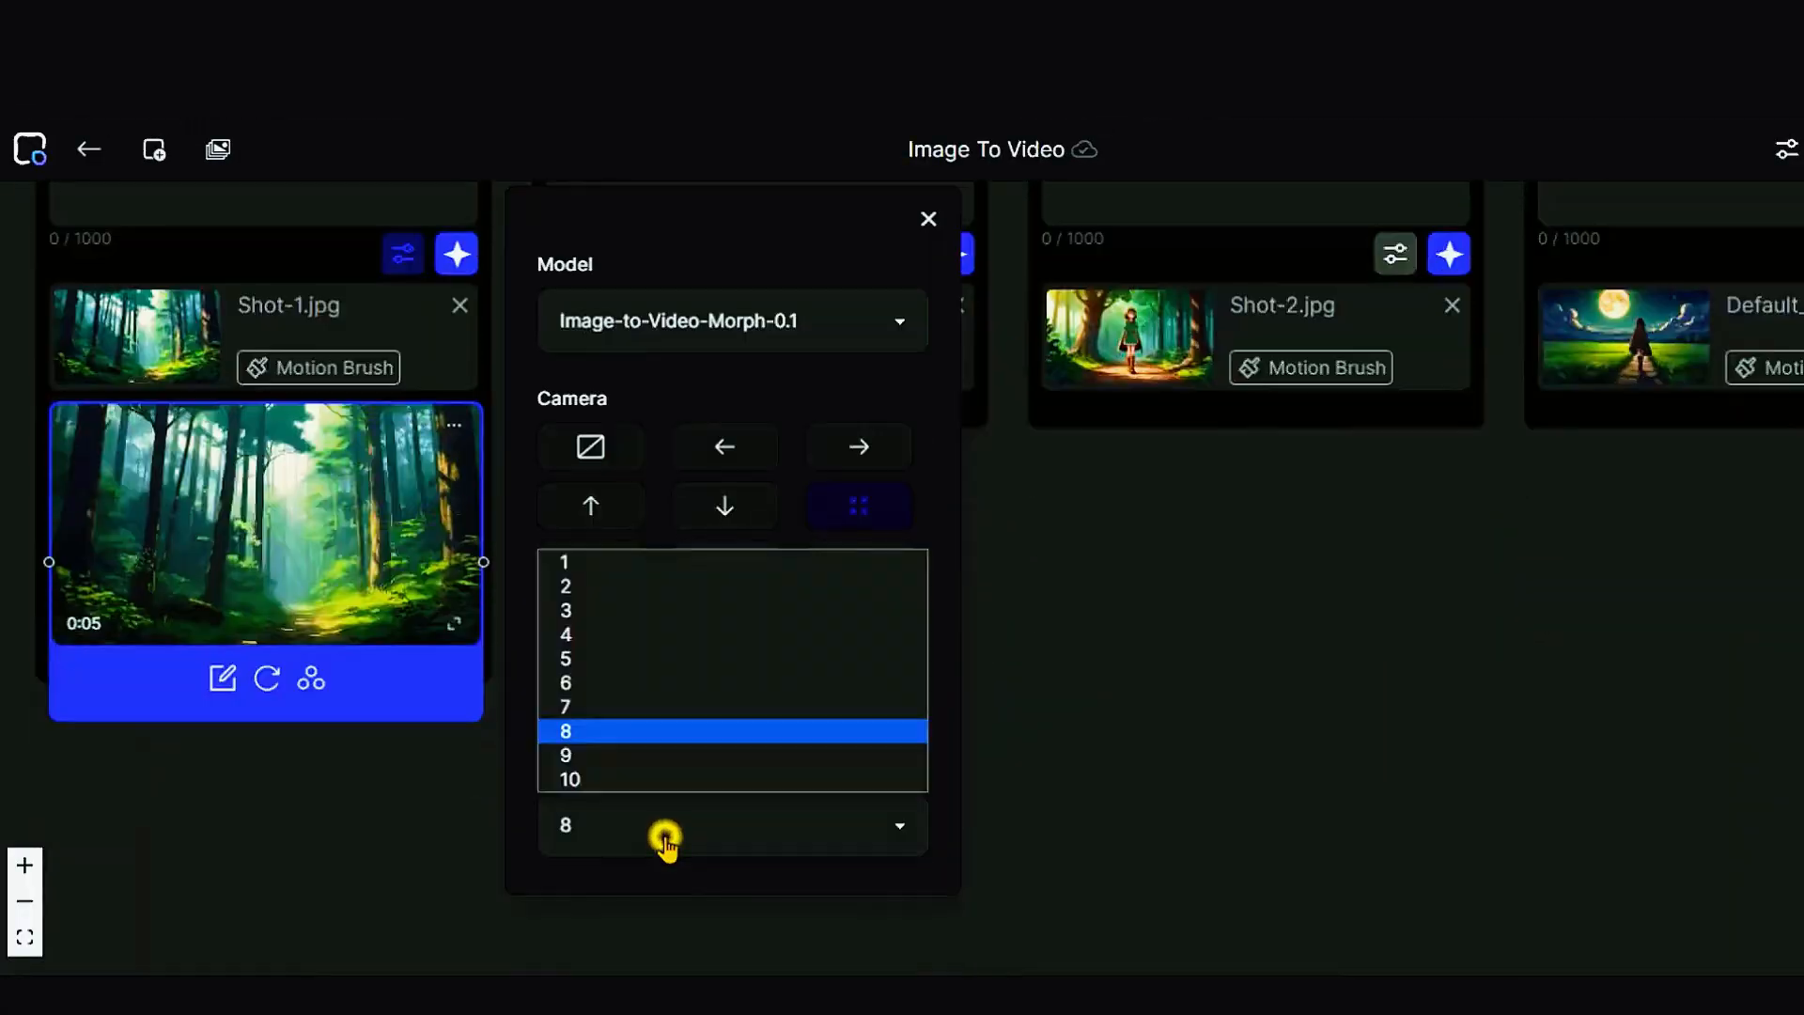
left_click(575, 691)
scroll(689, 757, "up", 2)
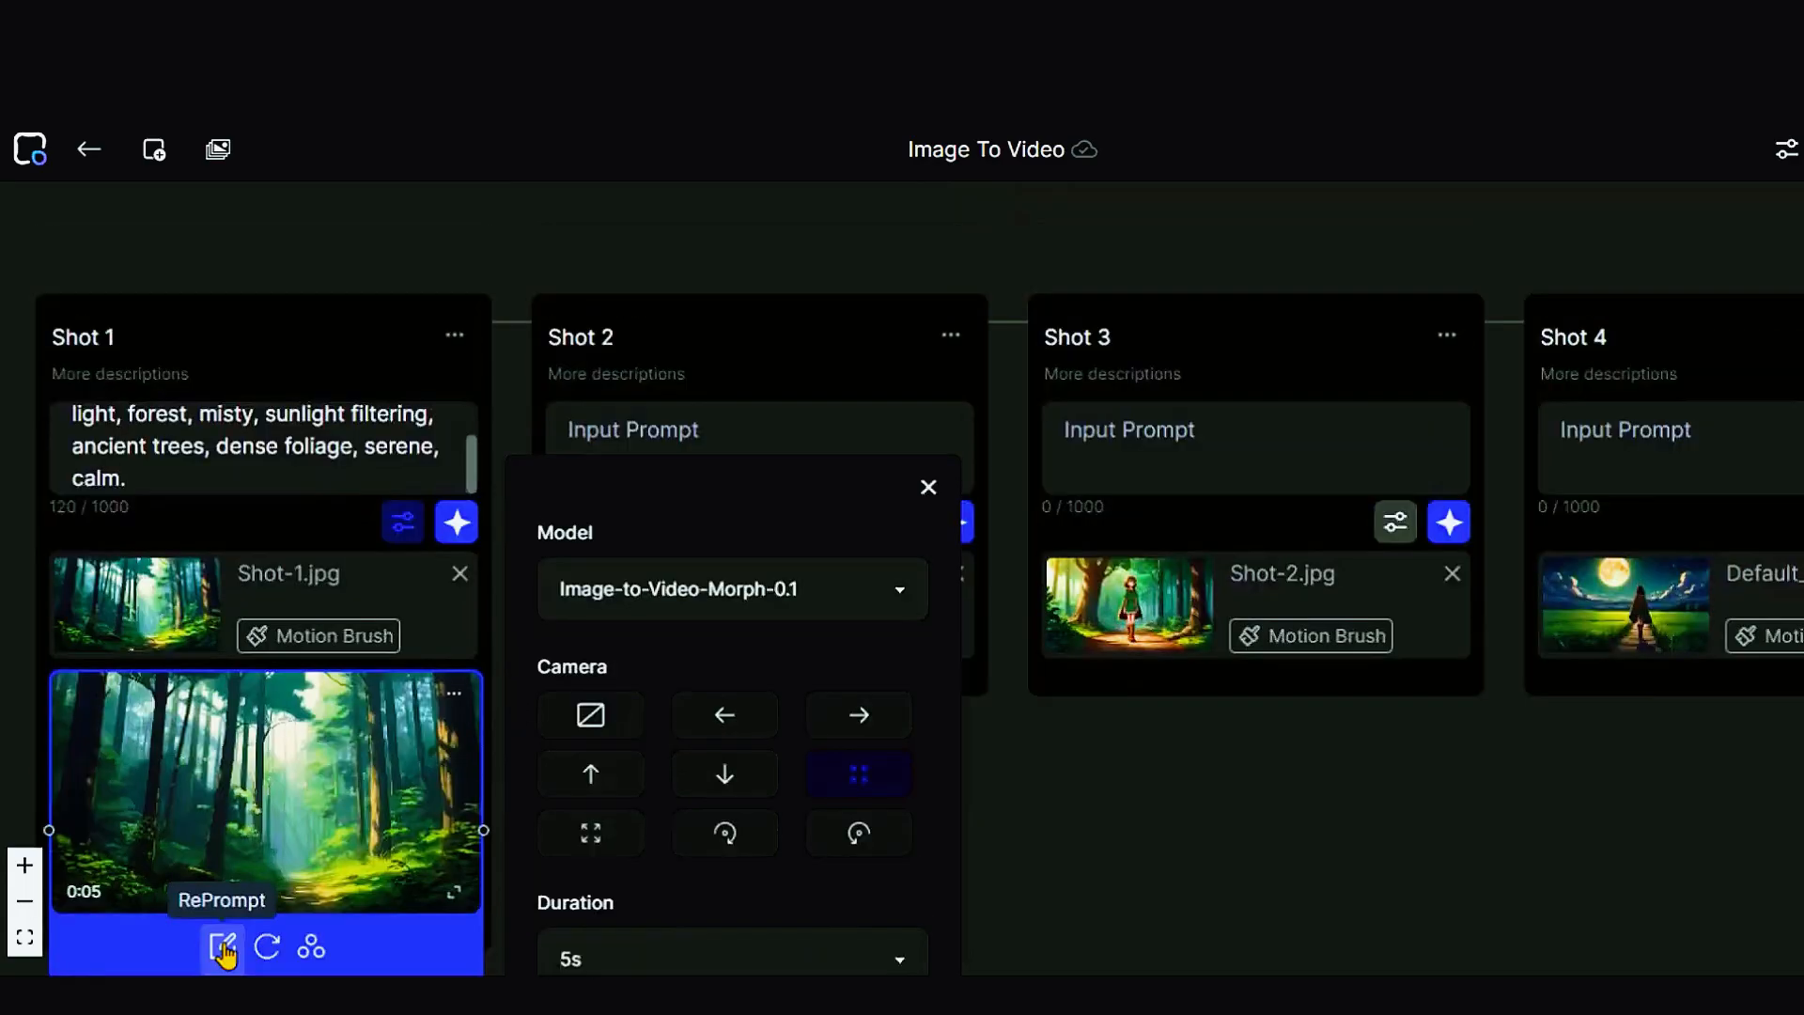
Step: Use RePrompt on Shot 1's clip, leaving its forest prompt as it is, and regenerate the clip
left_click(223, 943)
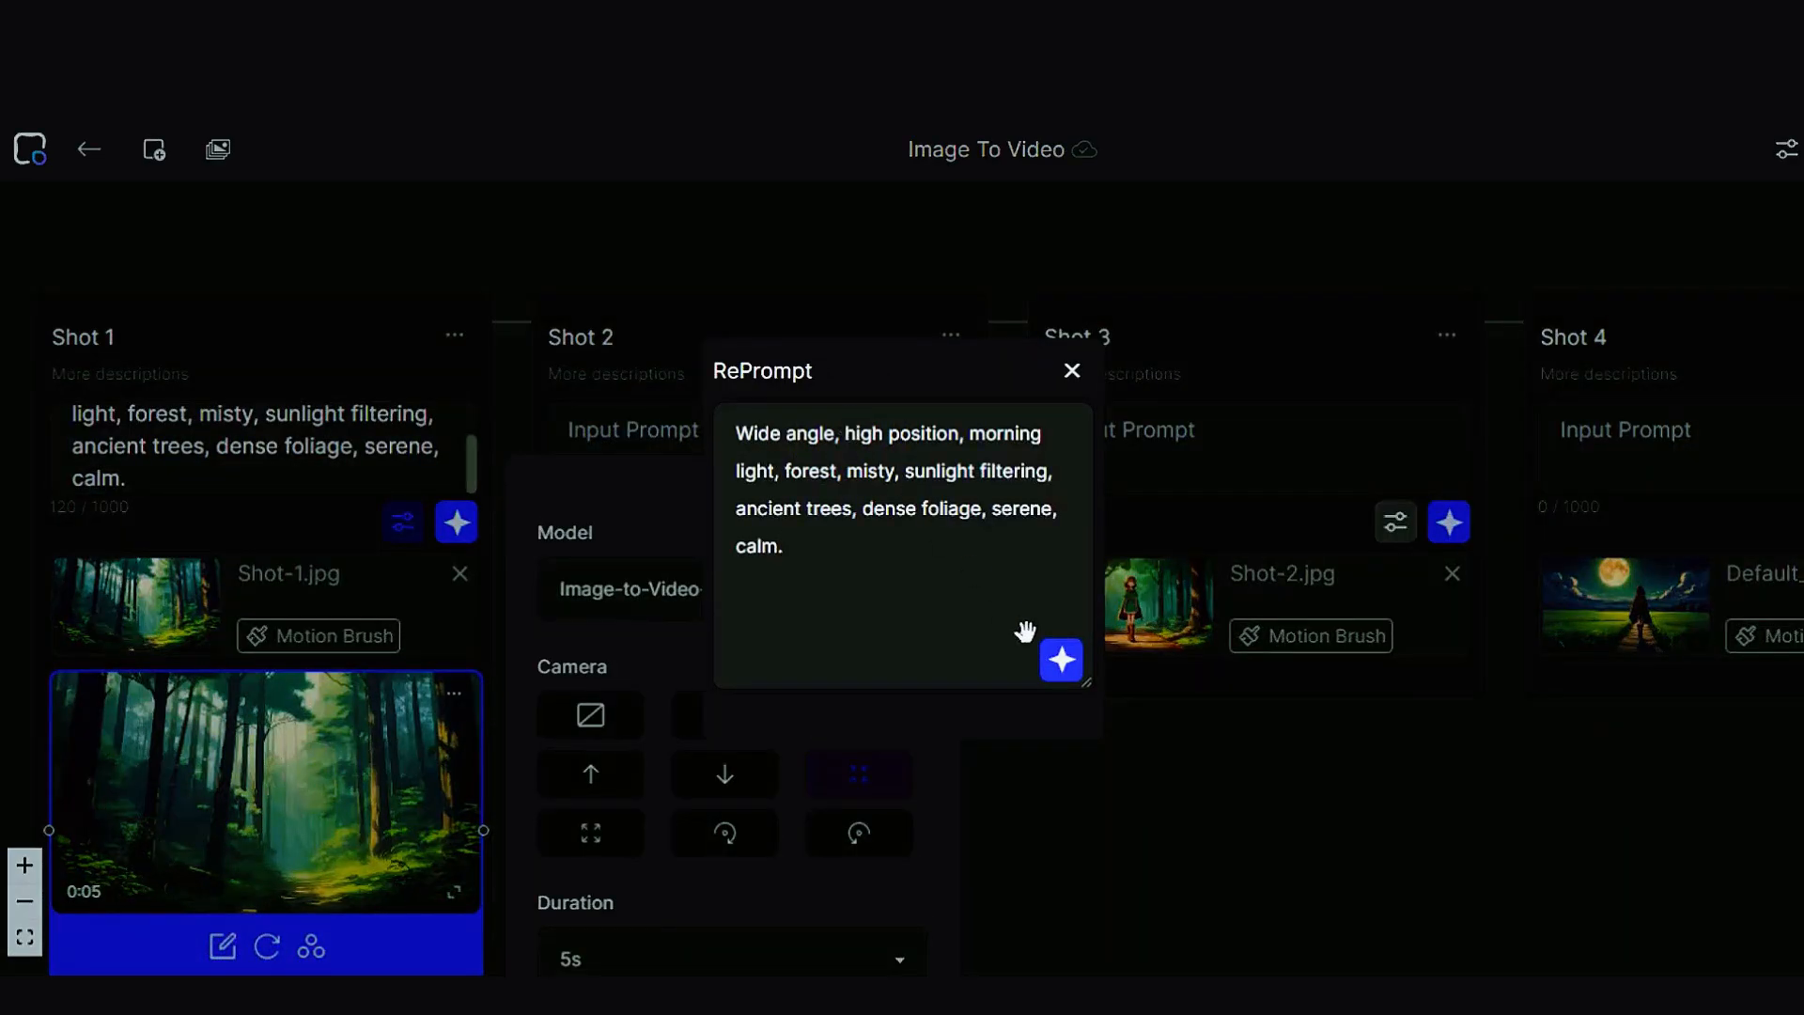
left_click(1072, 370)
scroll(242, 857, "down", 2)
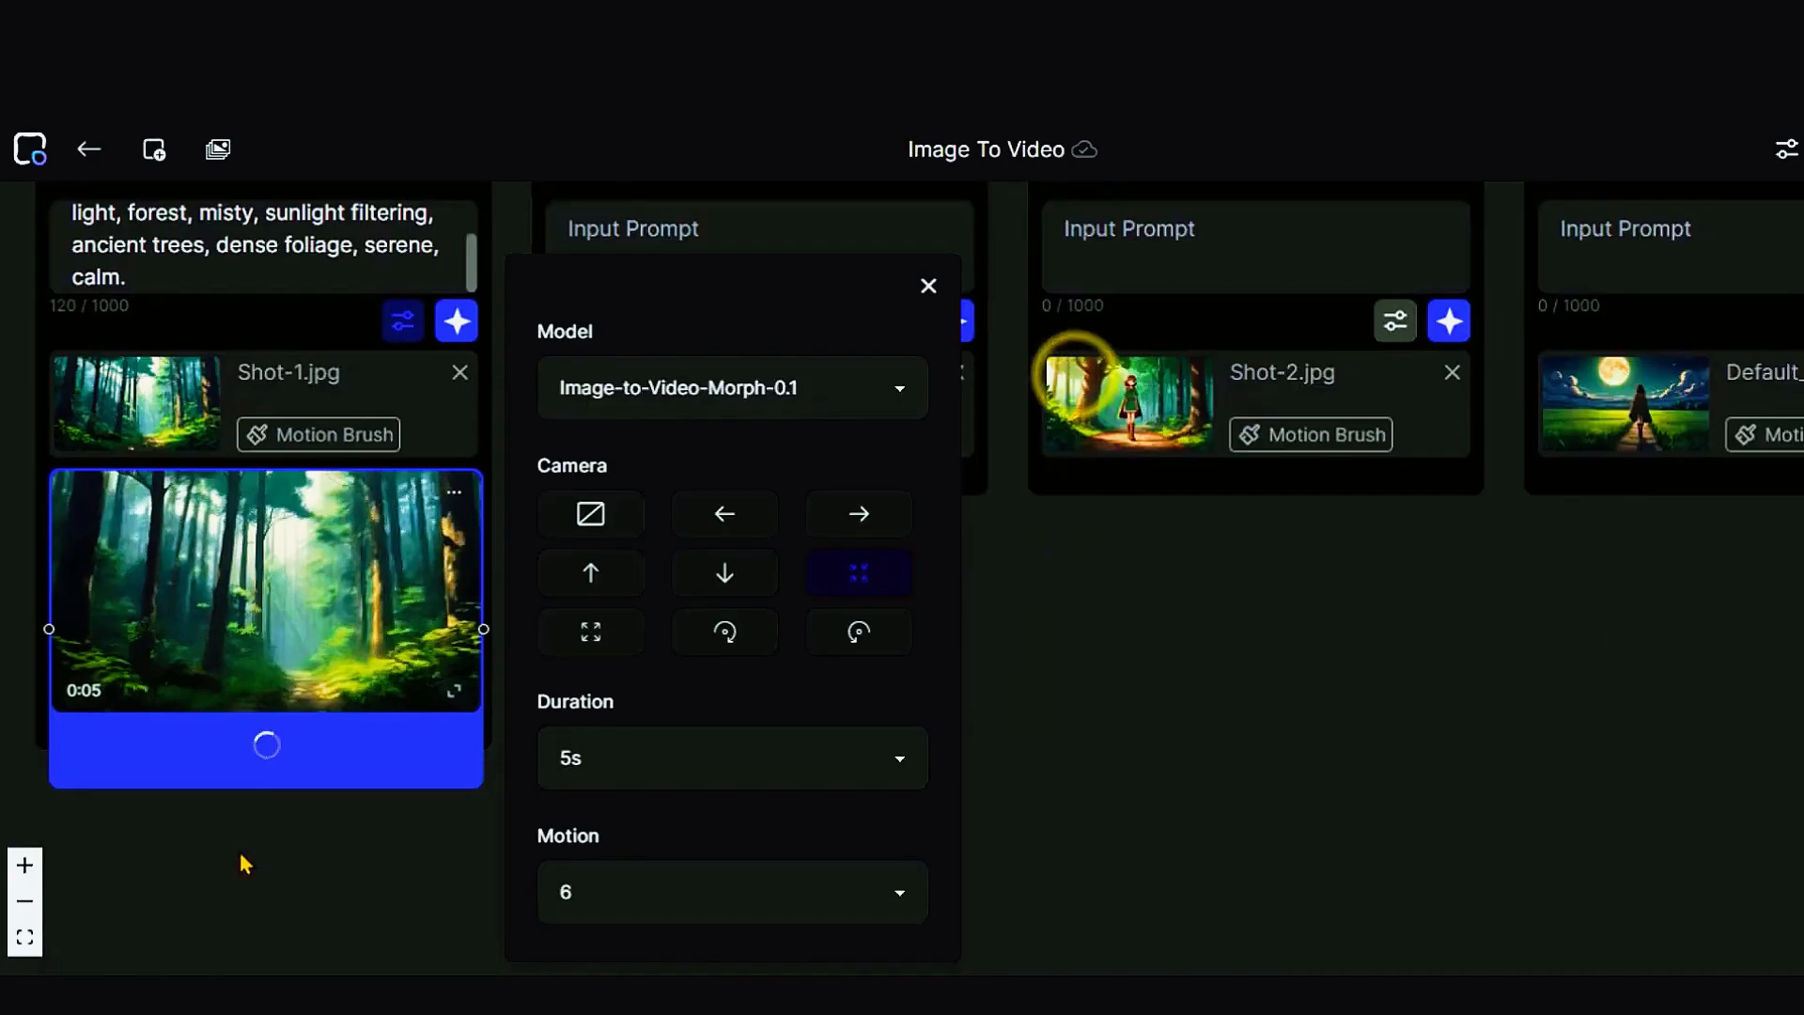
Step: Apply the Animation 3D style transfer to Shot 1's regenerated clip and play the styled version
scroll(512, 749, "down", 1)
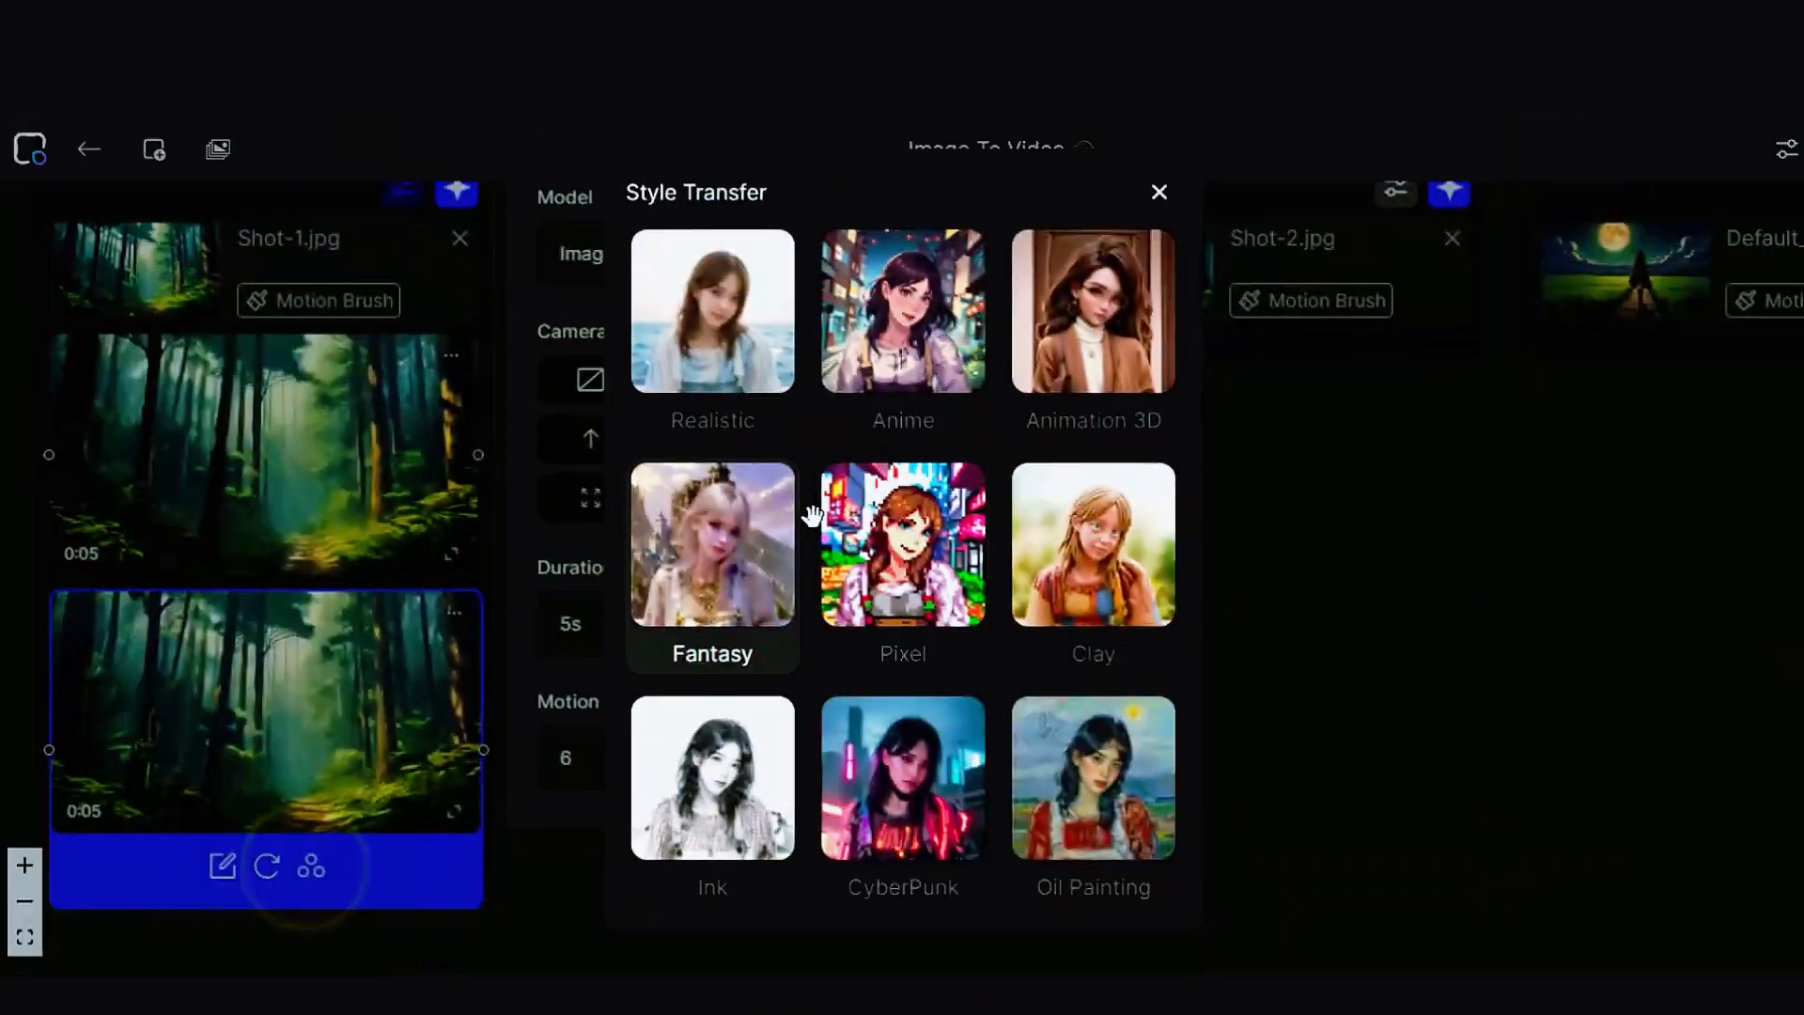
left_click(1090, 316)
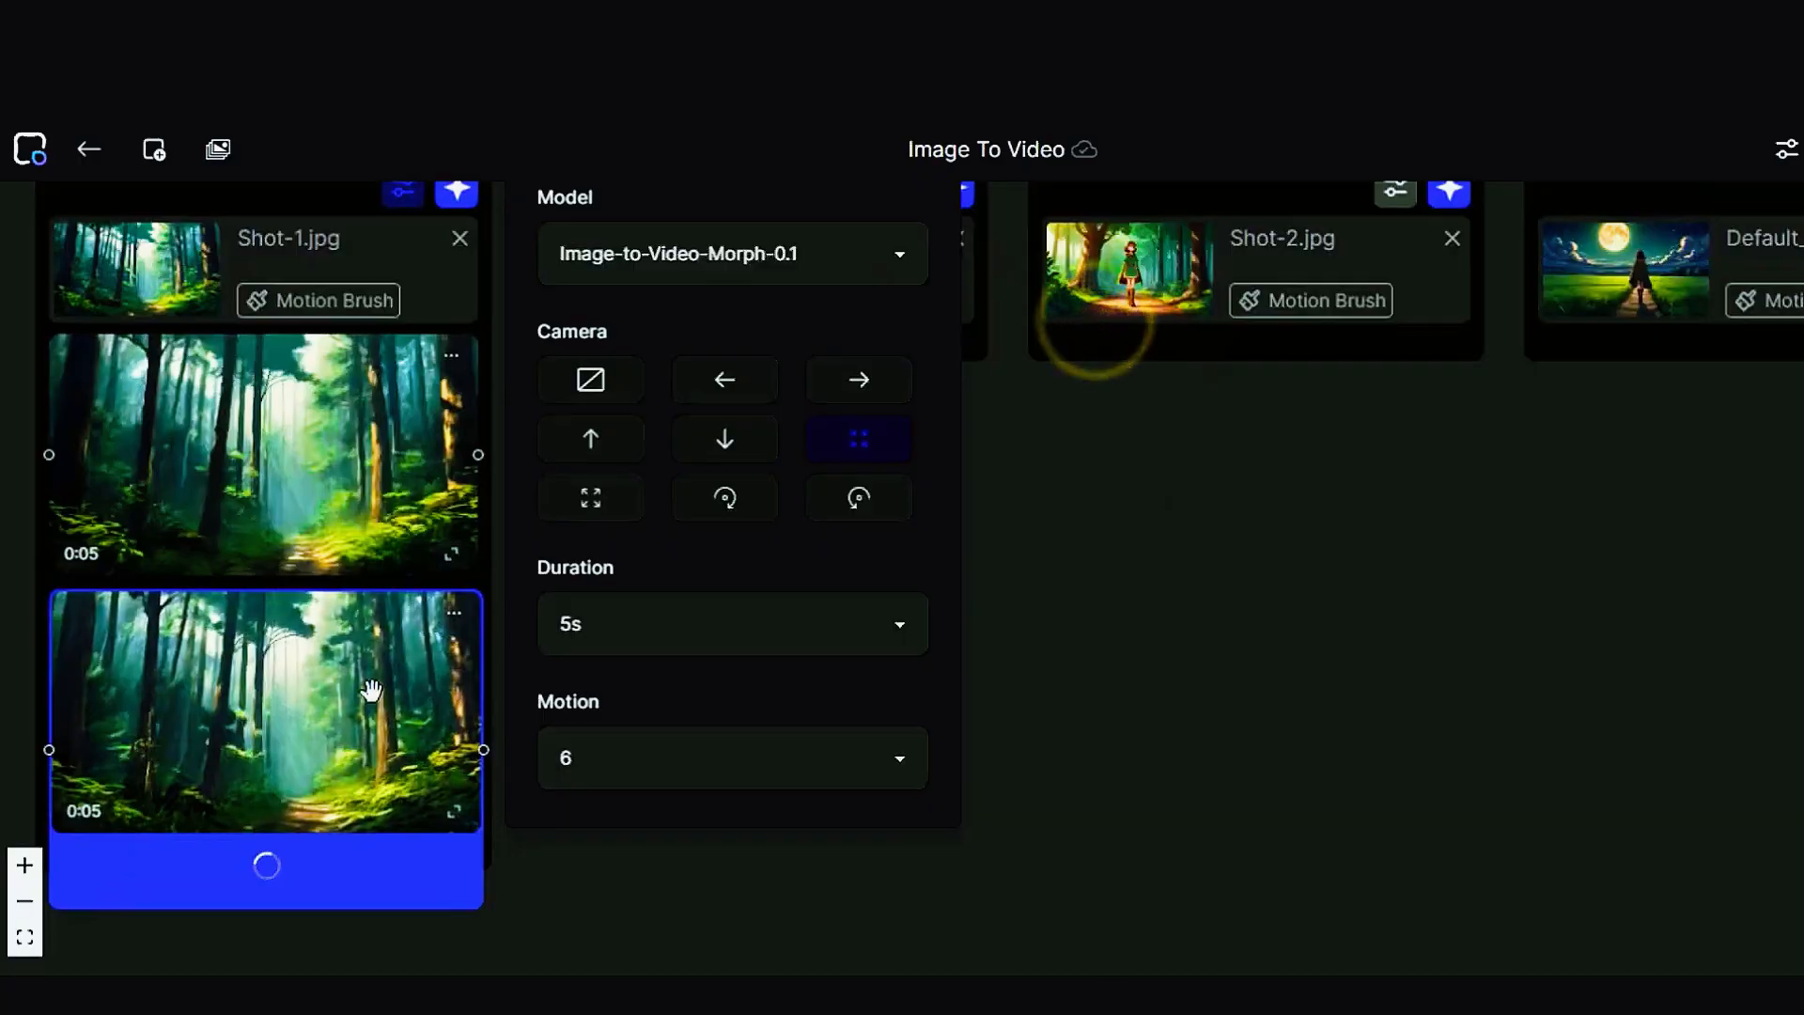
scroll(371, 691, "down", 2)
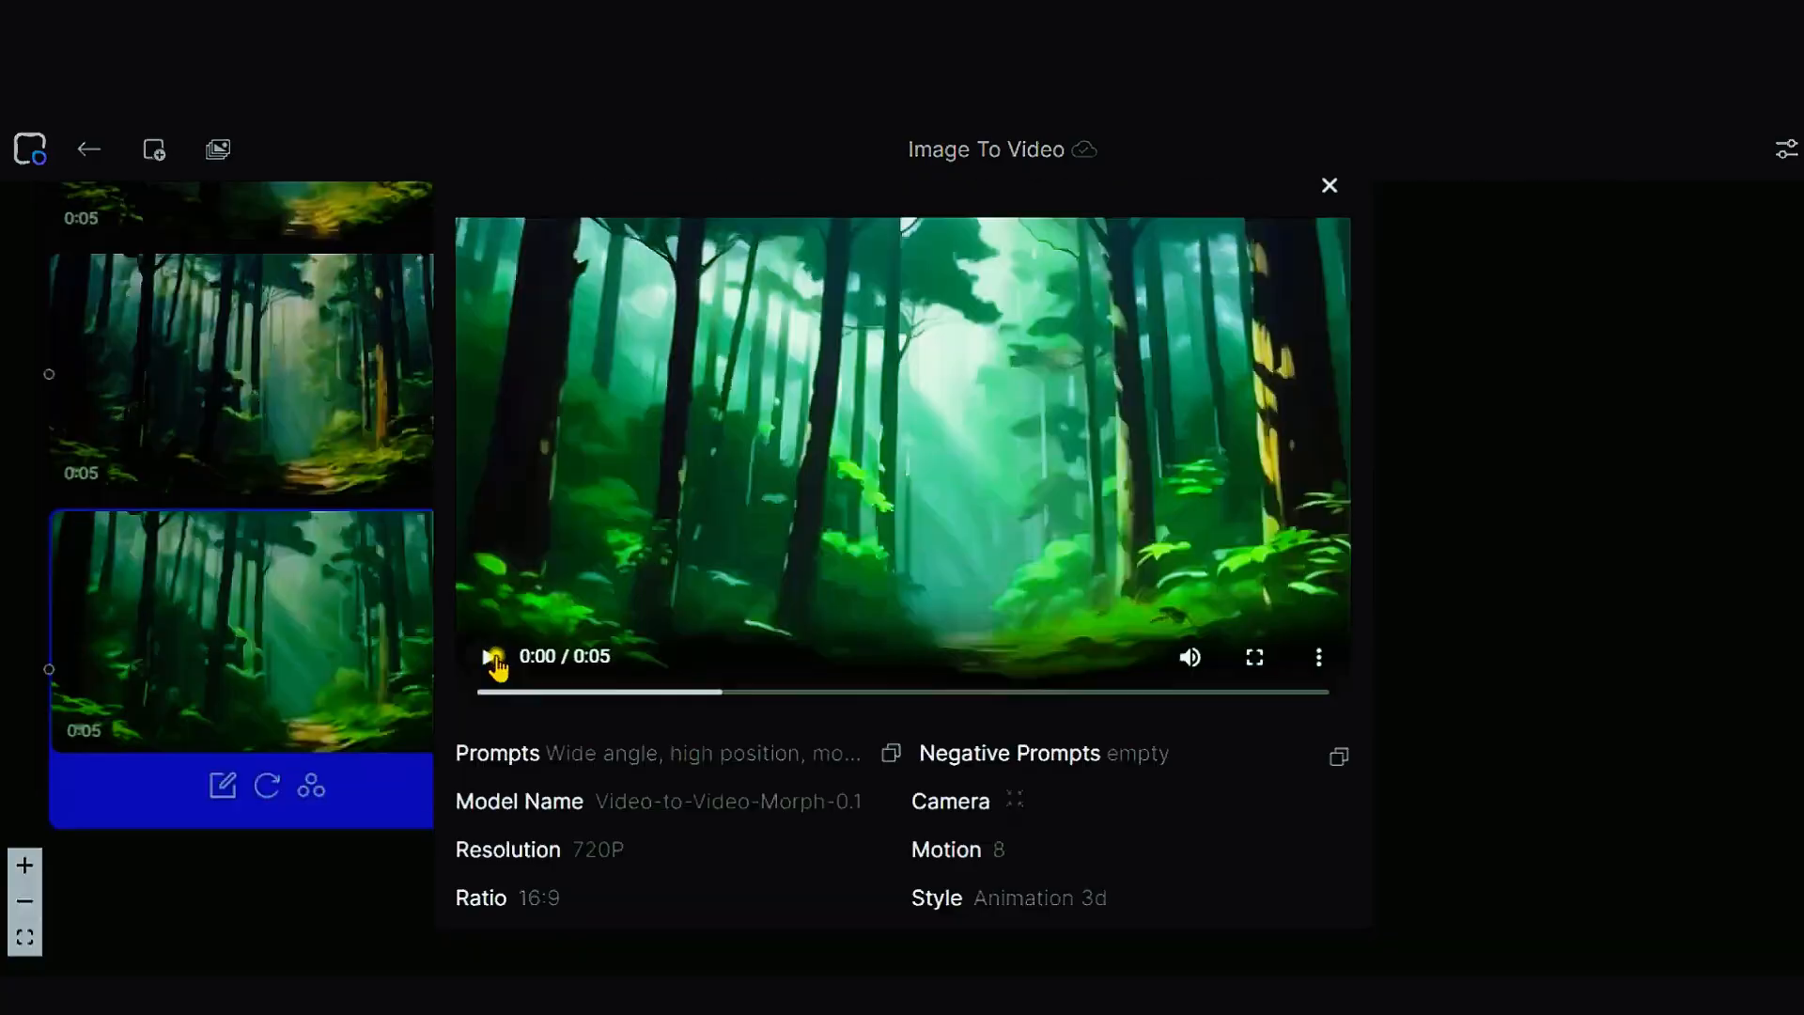
left_click(488, 656)
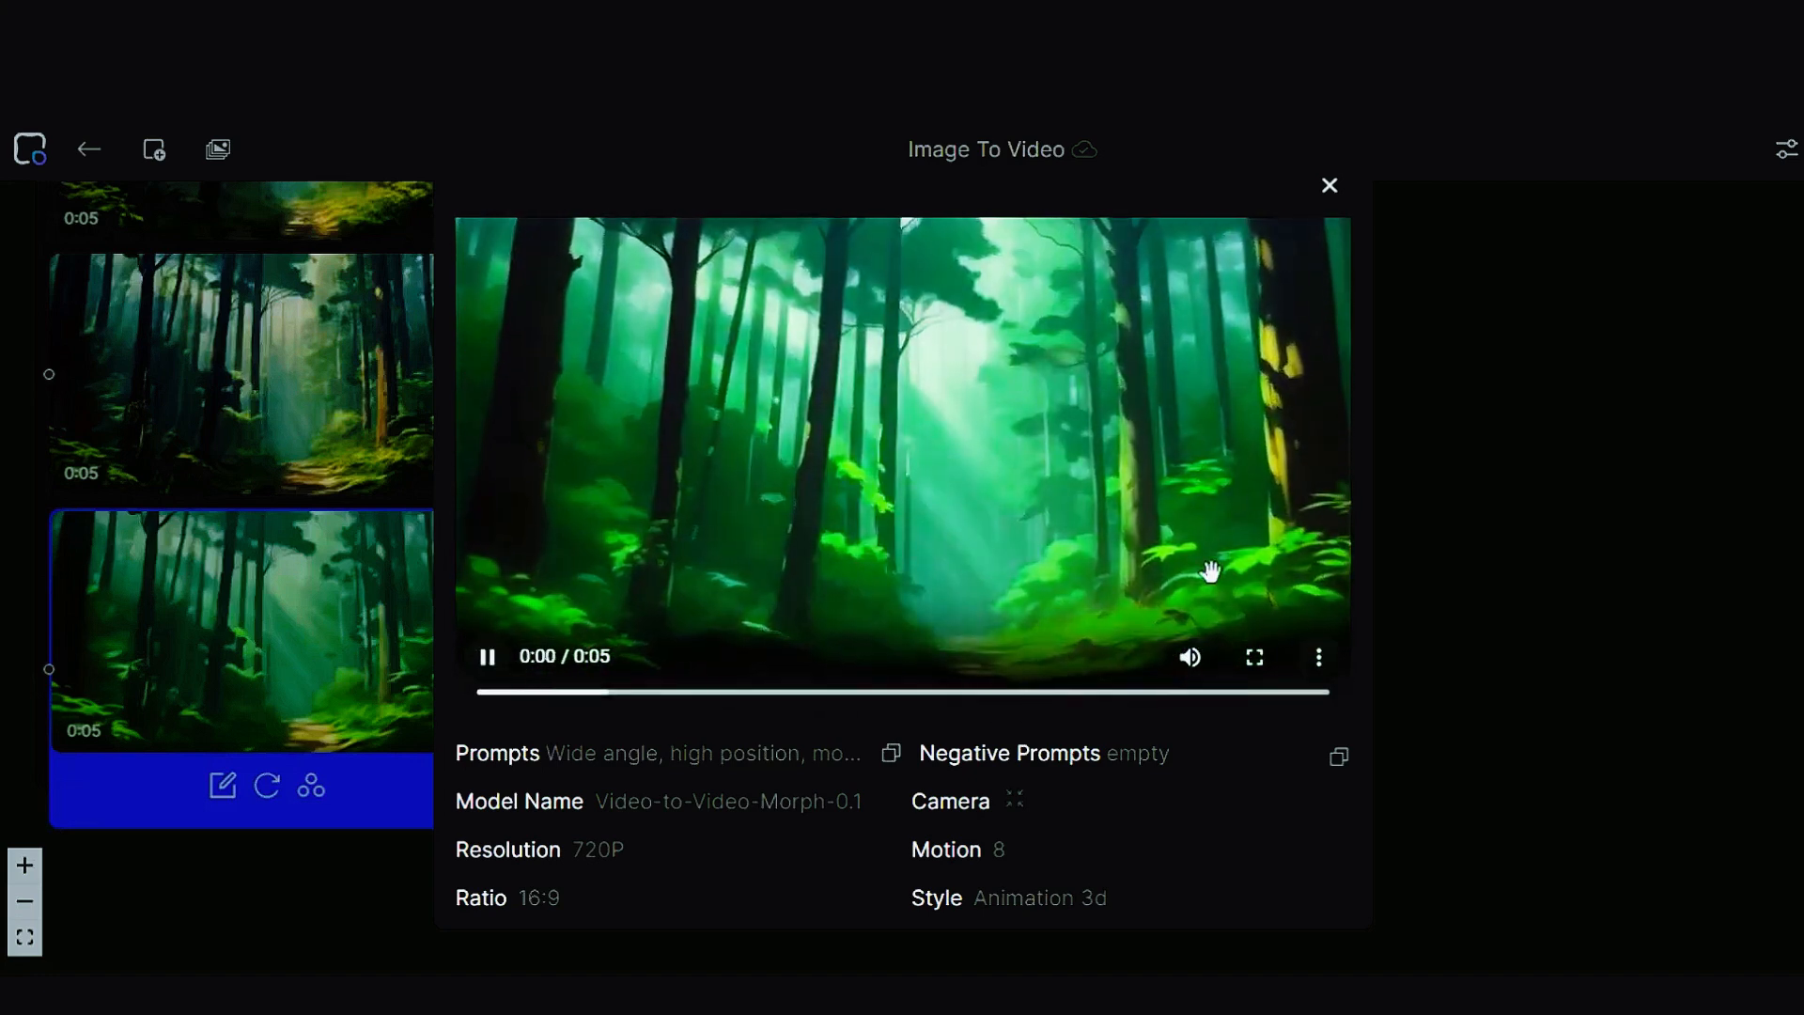
left_click(1332, 190)
Step: Generate Shot 2's video with the Image-to-Video-SVD-1.1 model and a 5s duration, and preview the clip full screen
left_click(900, 453)
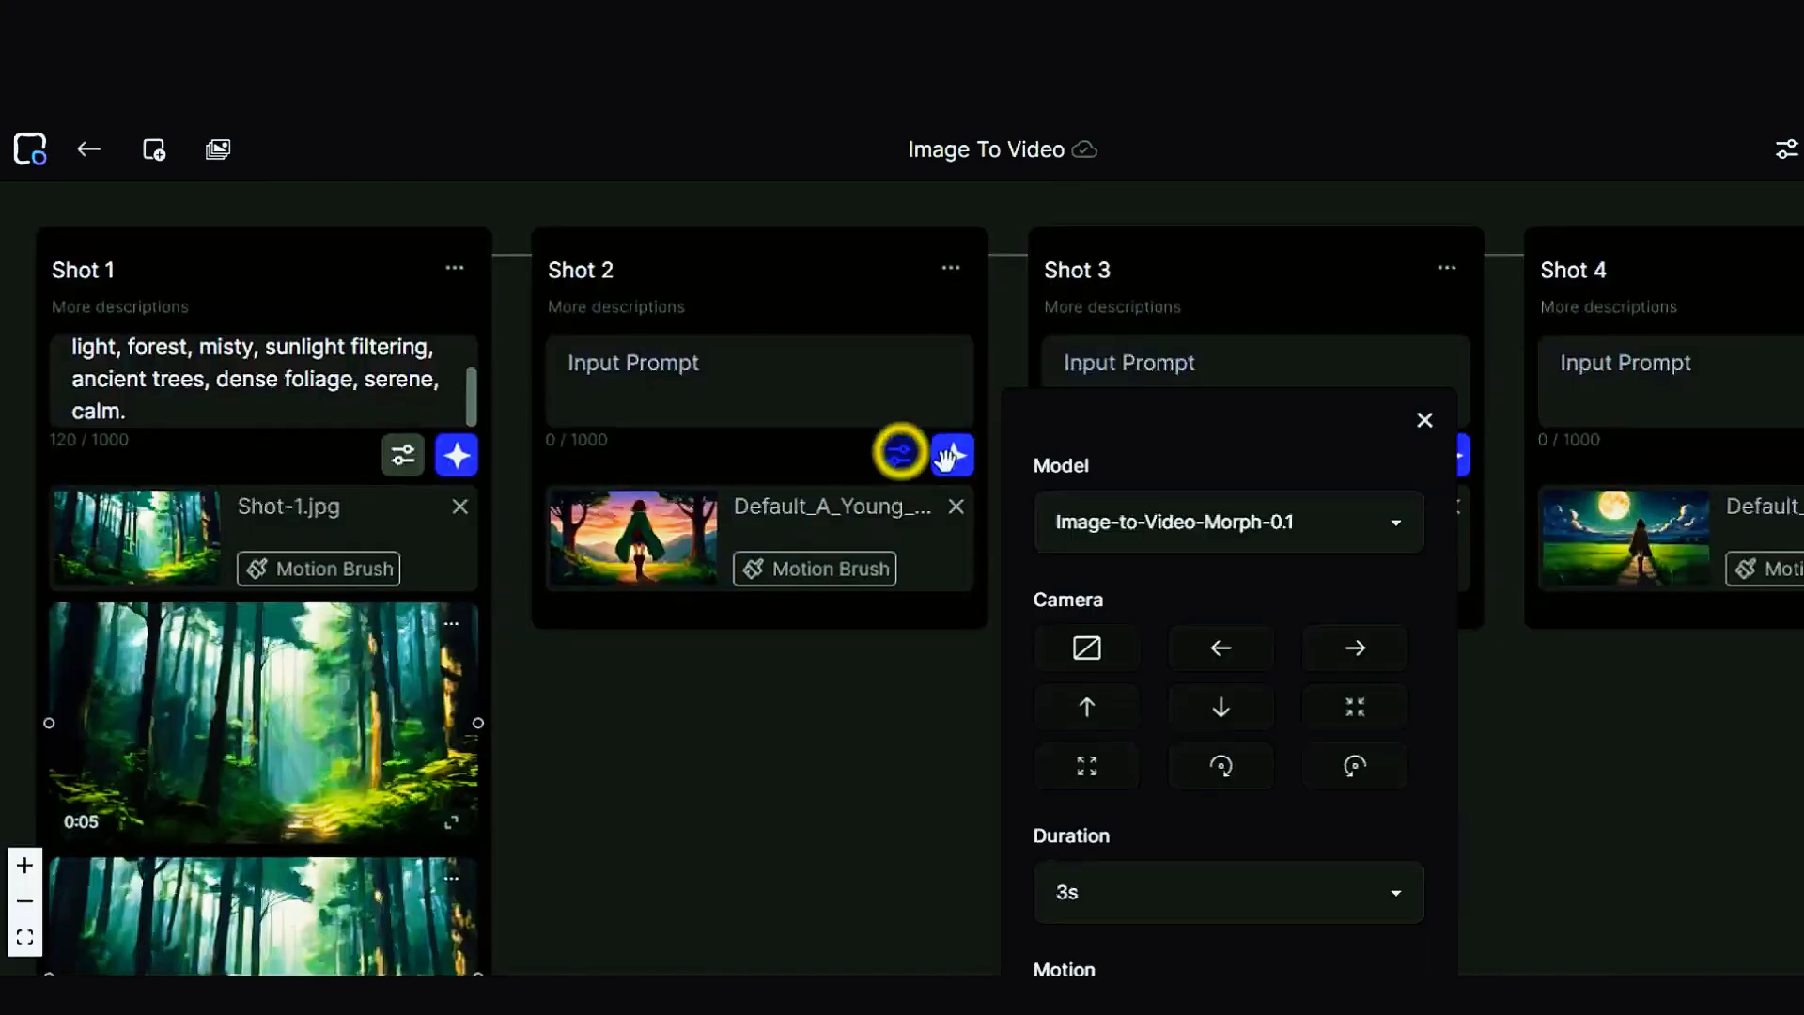
left_click(1237, 543)
left_click(1237, 543)
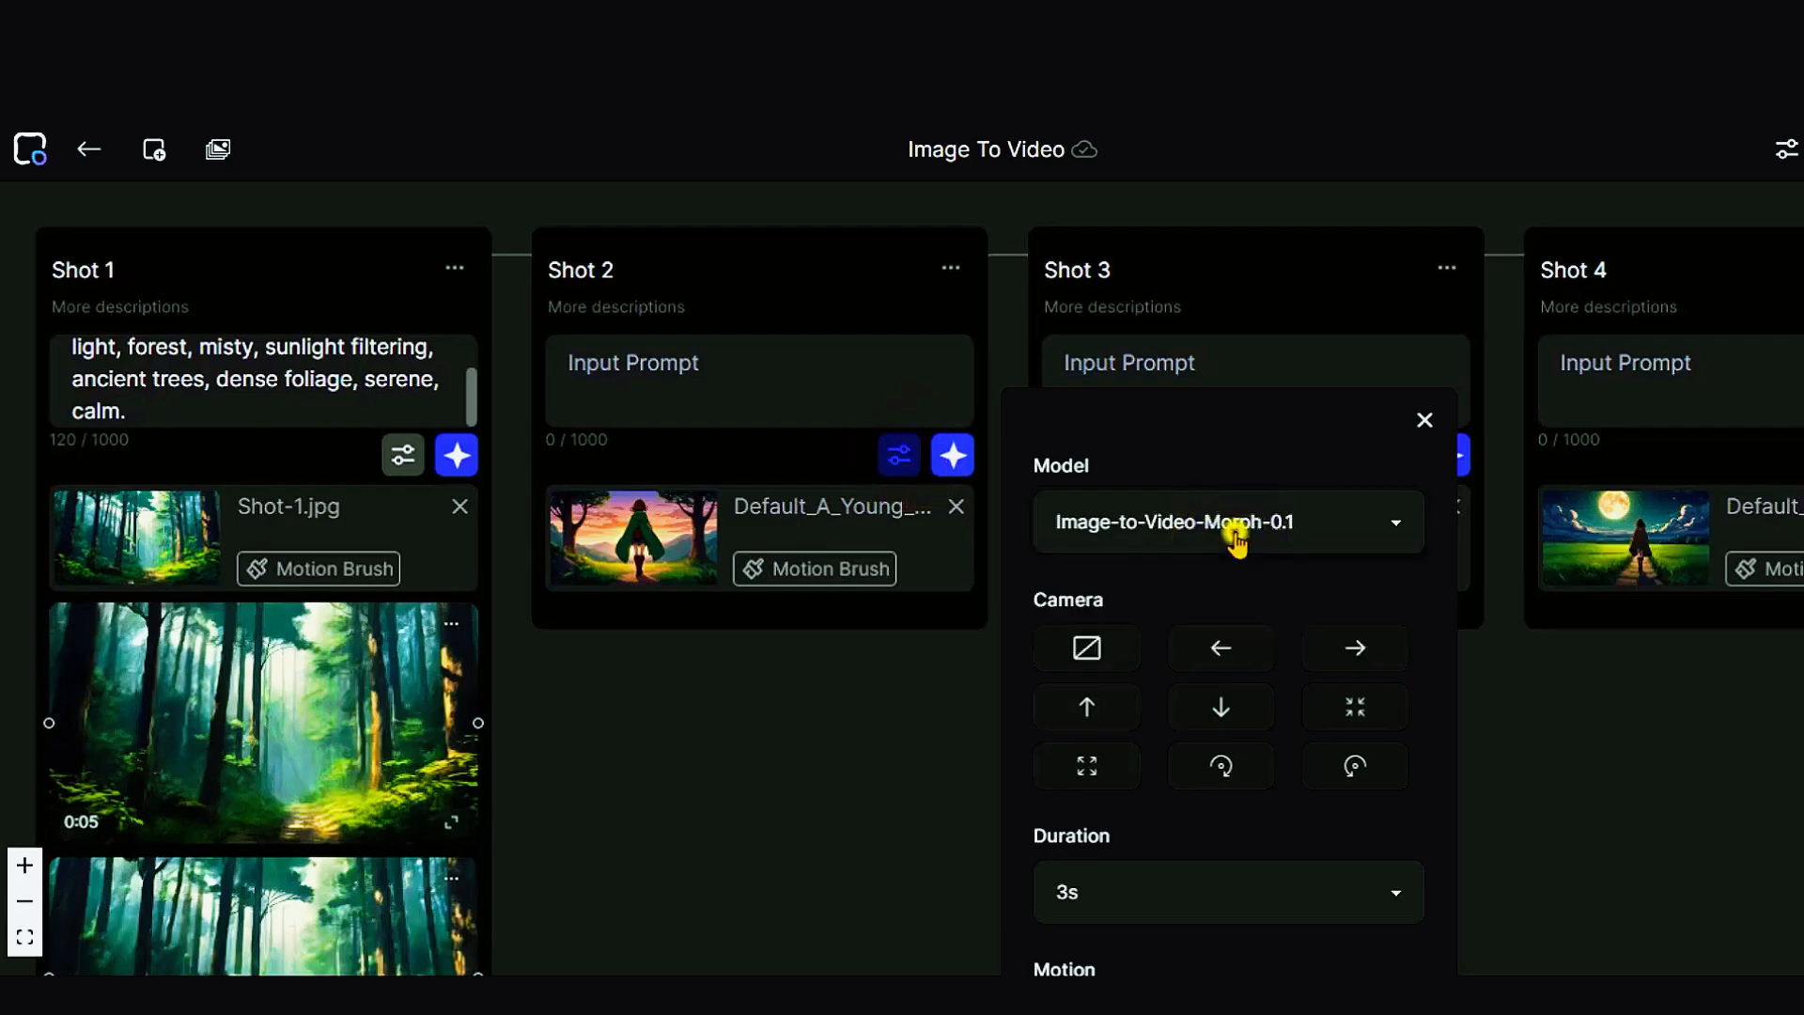
left_click(1237, 543)
left_click(1163, 634)
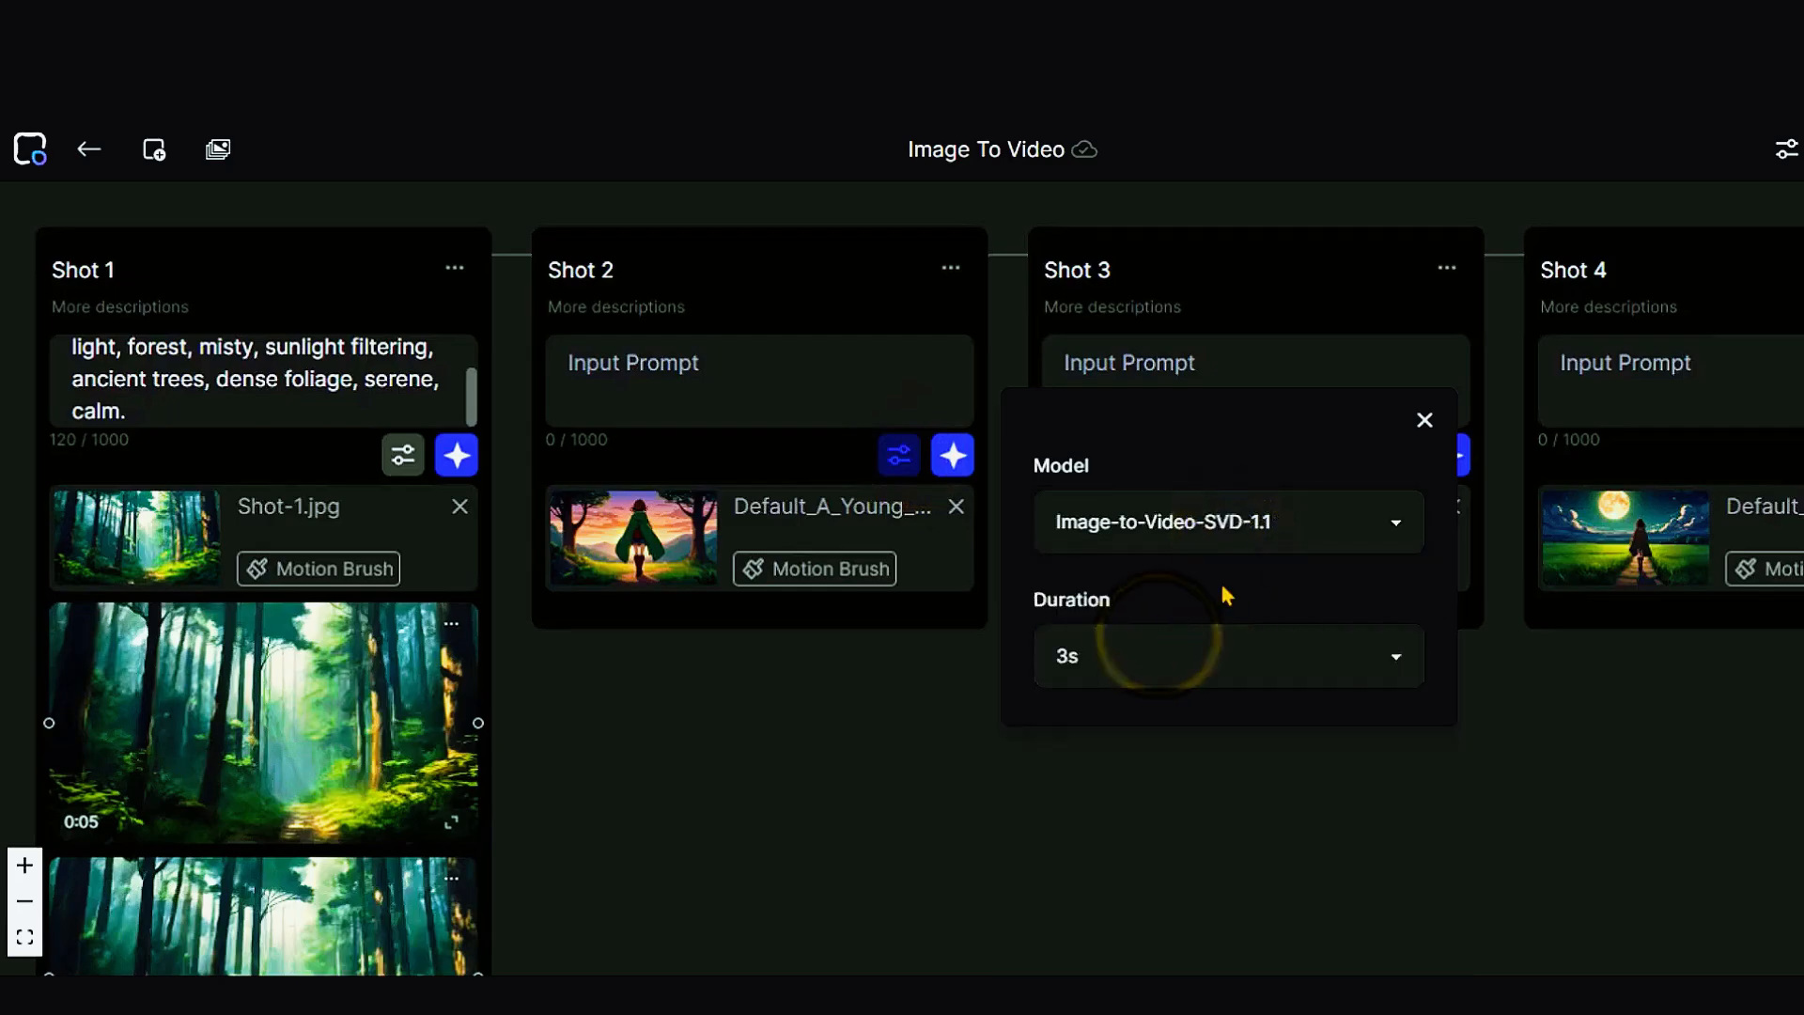
left_click(1224, 674)
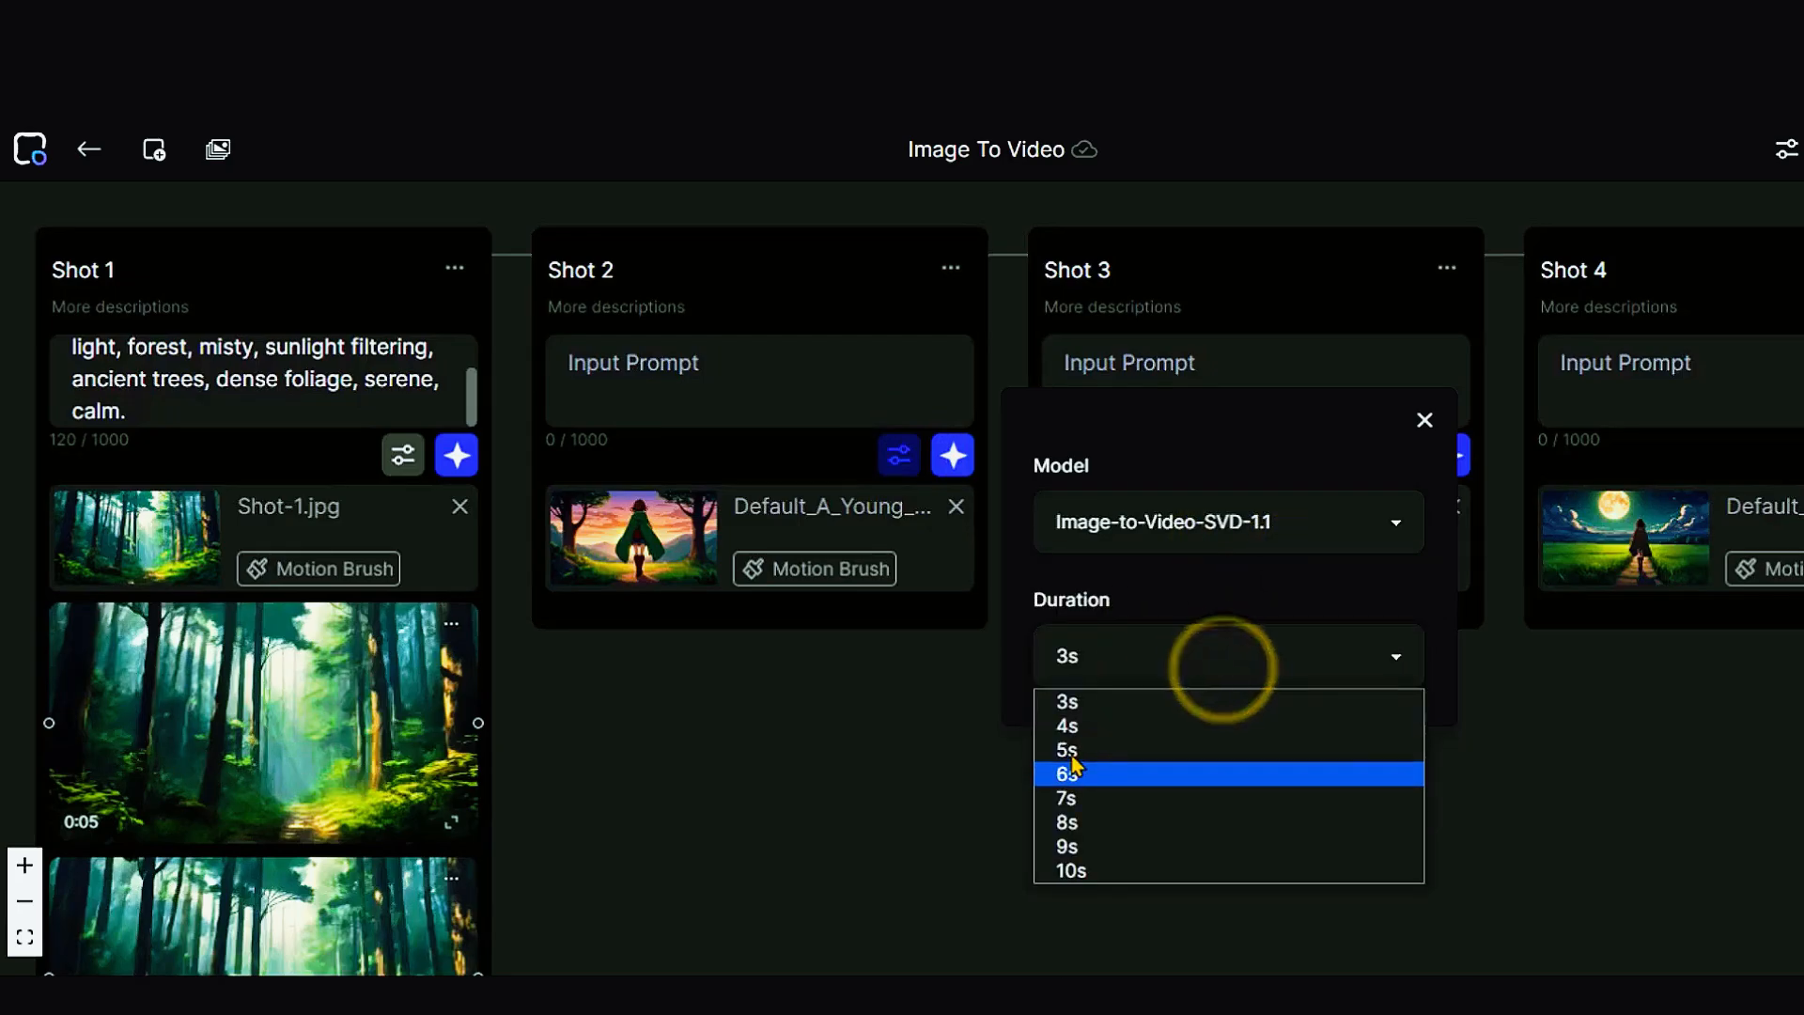
left_click(1069, 752)
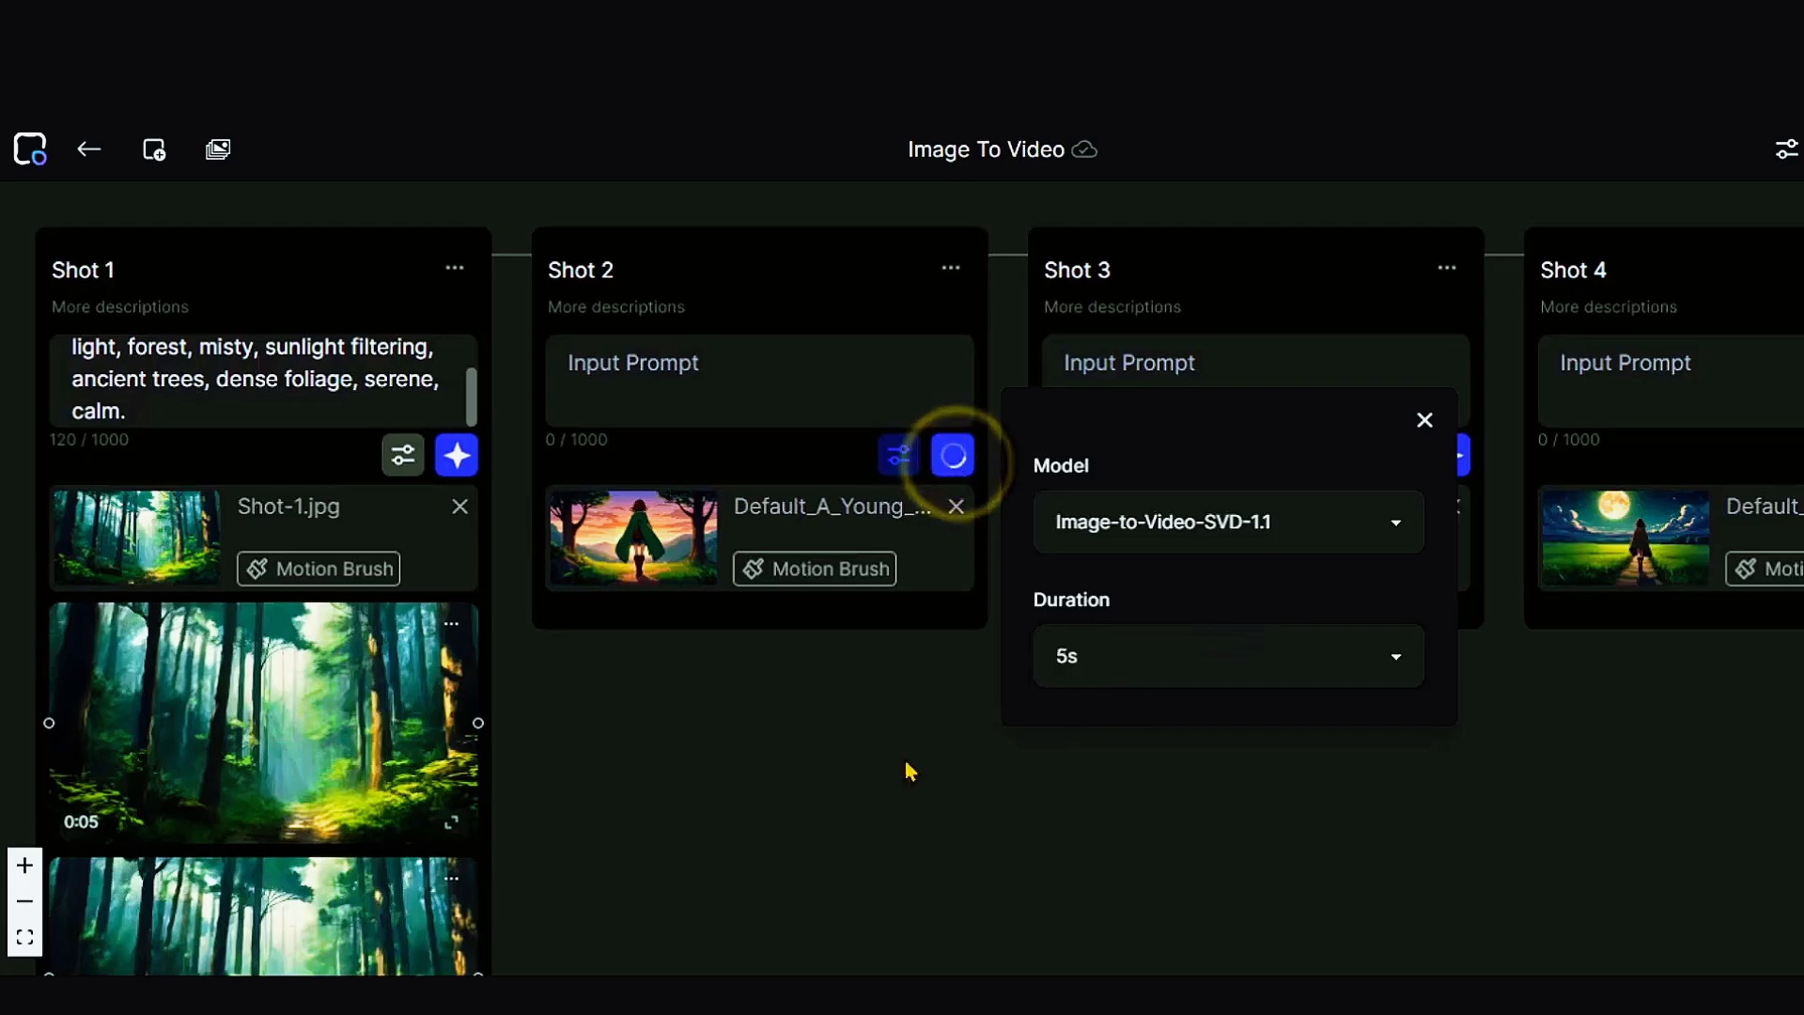
scroll(910, 771, "down", 1)
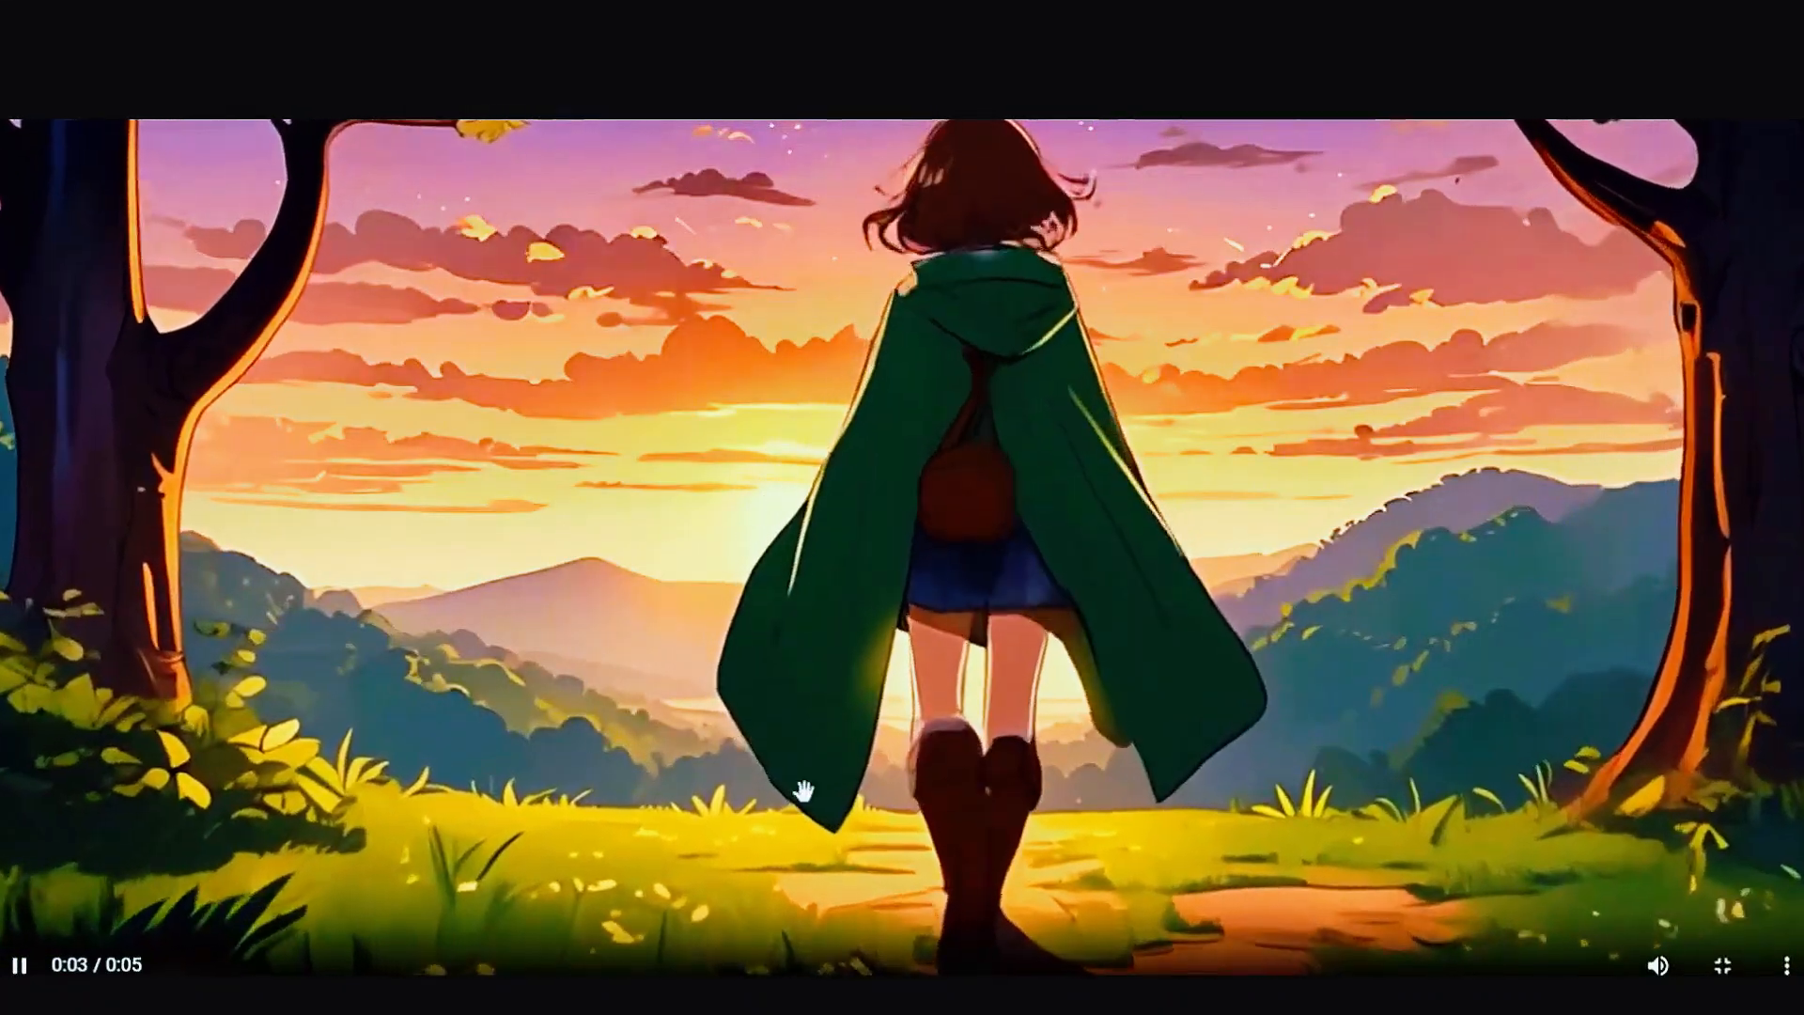
left_click(987, 836)
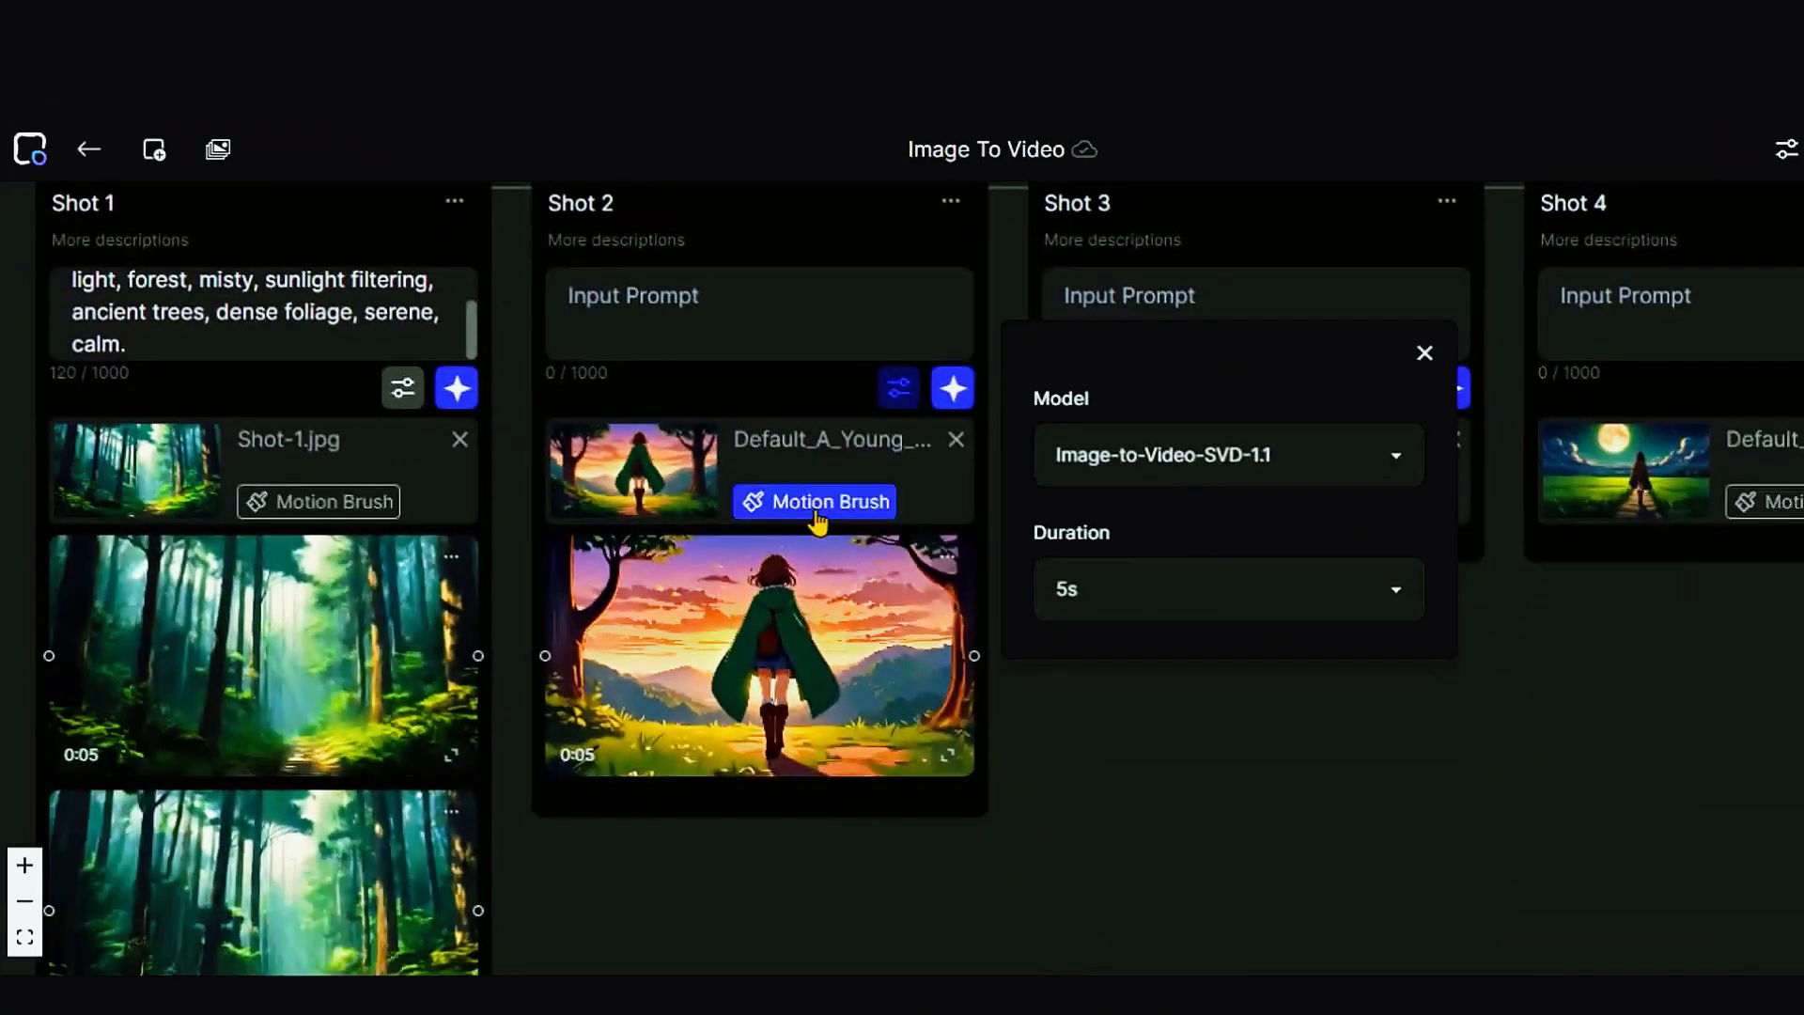
Step: Paint a Motion Brush mask over the girl's legs and boots in Shot 2's image and save it
left_click(817, 508)
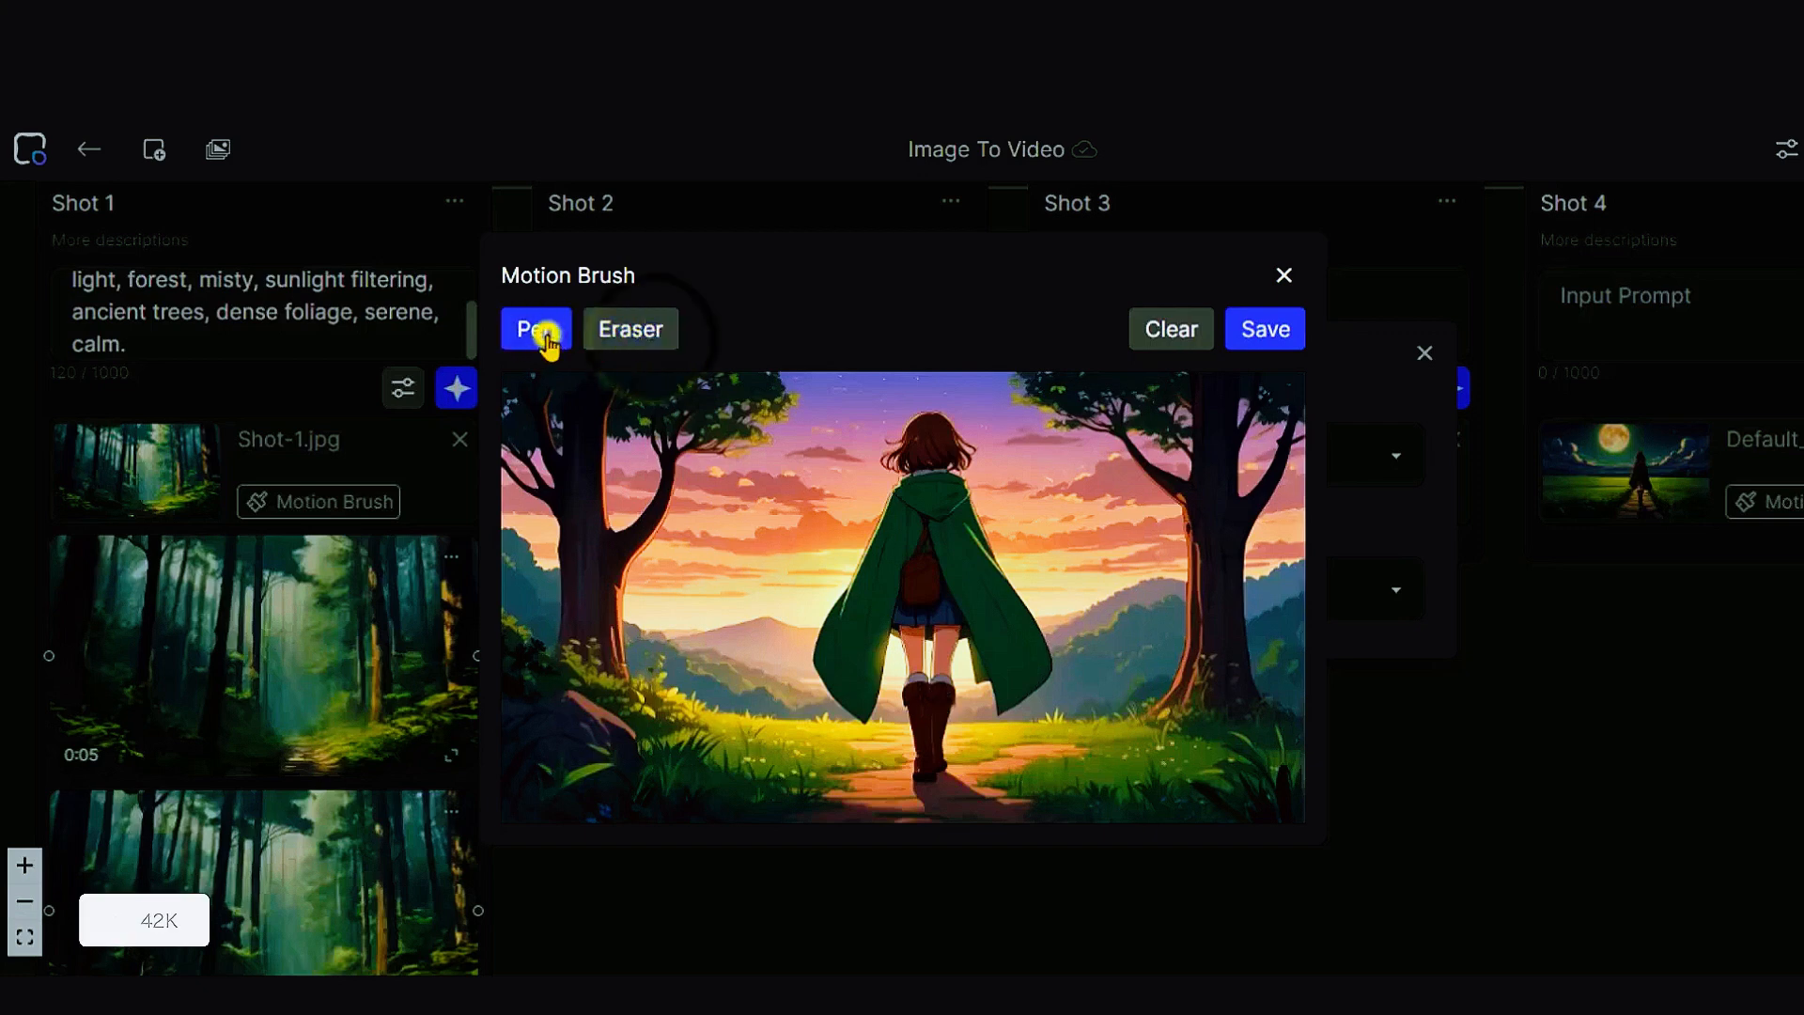
left_click_drag(918, 693, 921, 753)
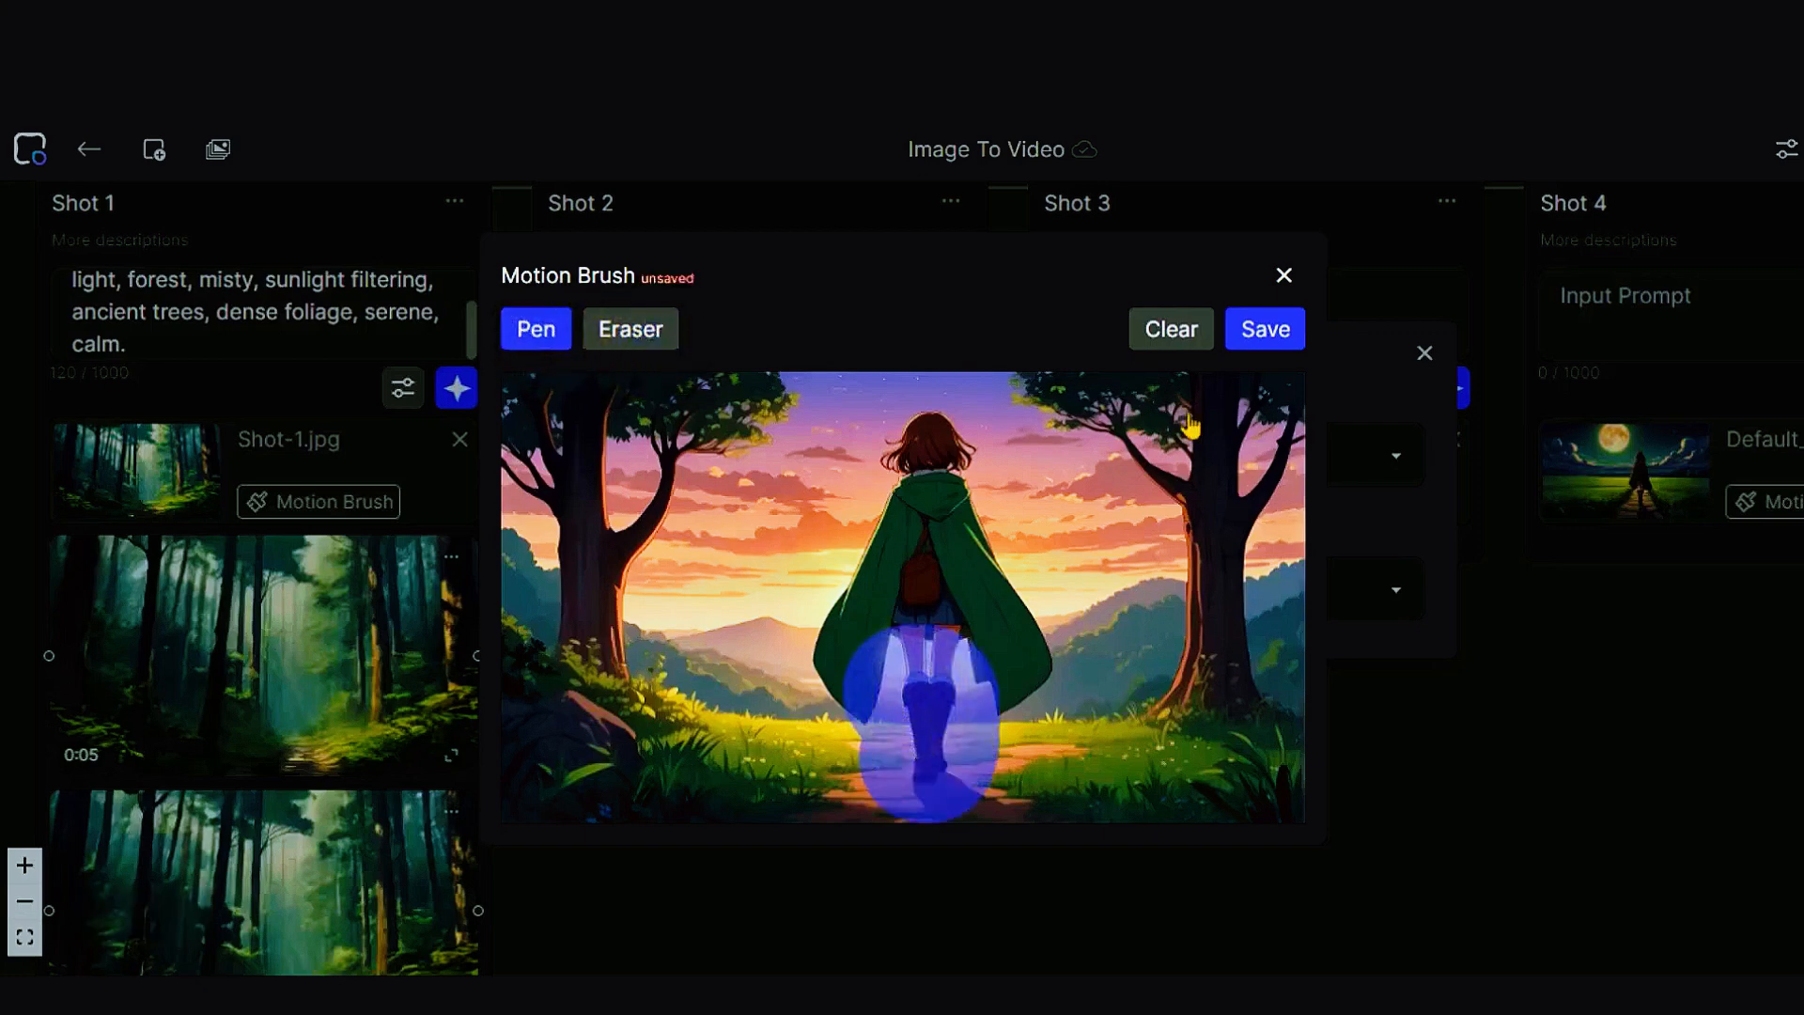
left_click(1261, 333)
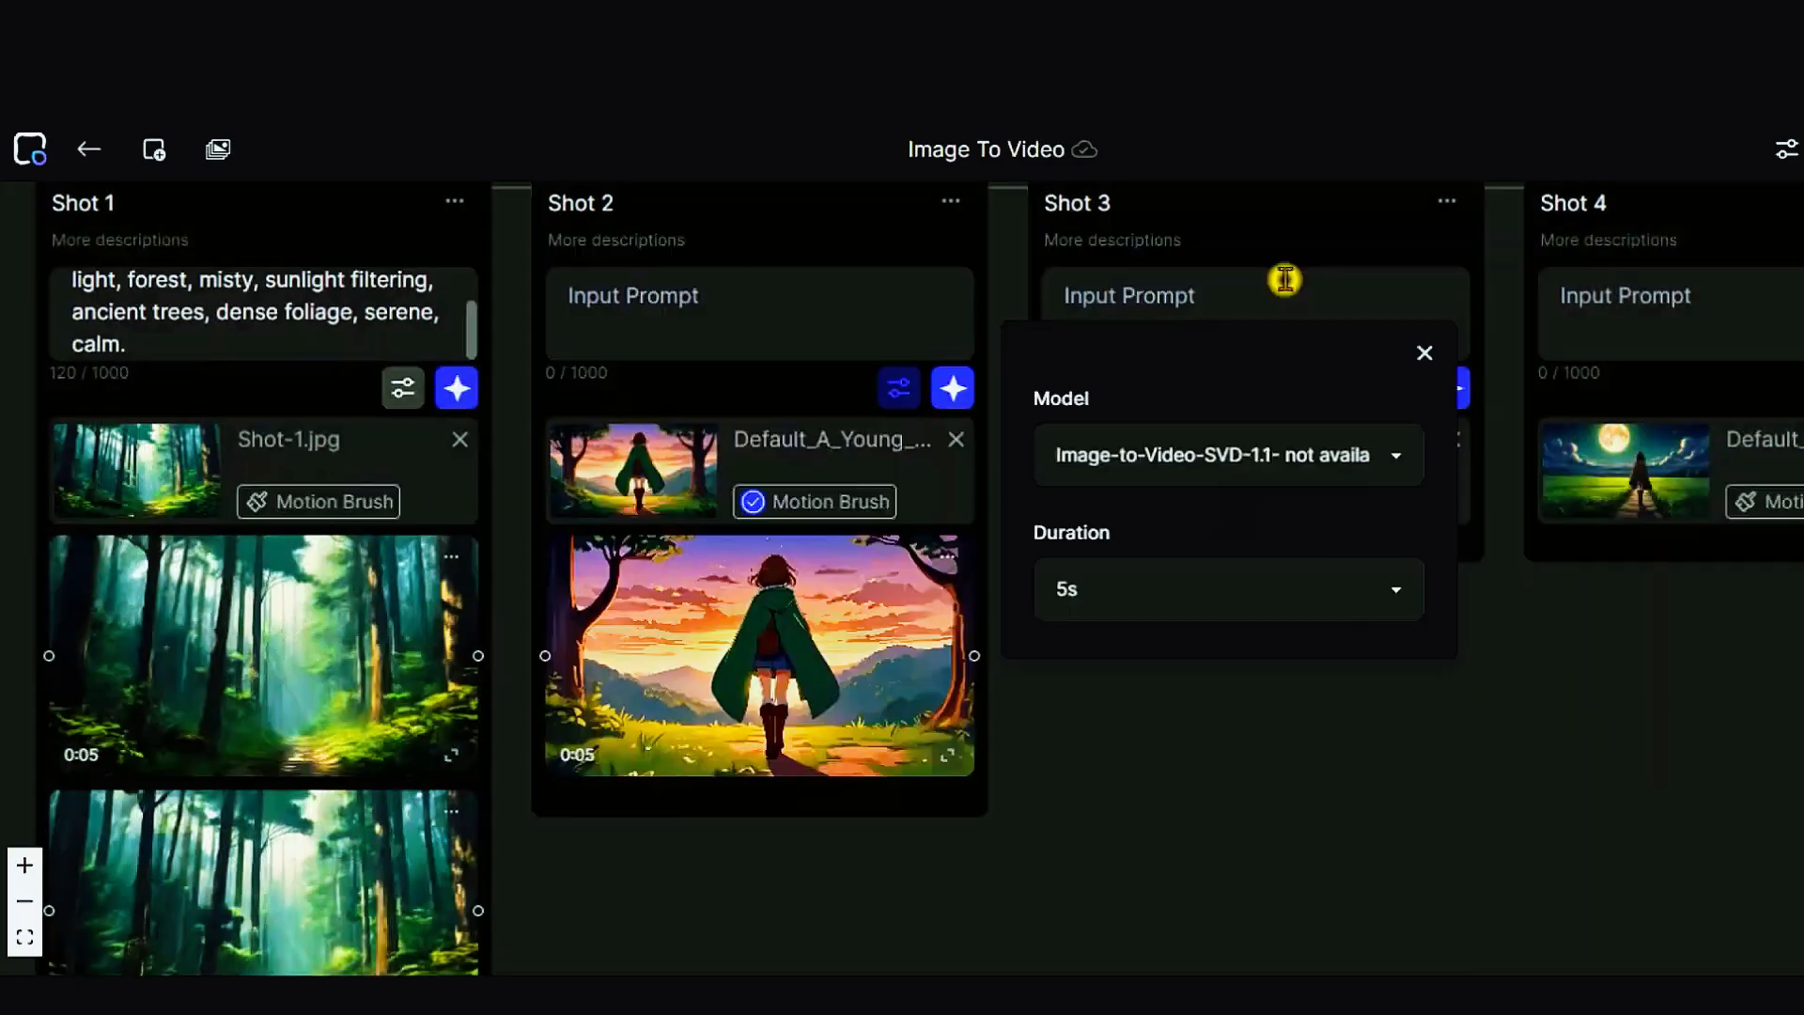
Step: Paste Shot 2's prompt describing the adventurous young girl, gentle breeze, hair movement and flowing cape, and read it through
left_click(699, 302)
key("ctrl+v")
scroll(699, 302, "up", 1)
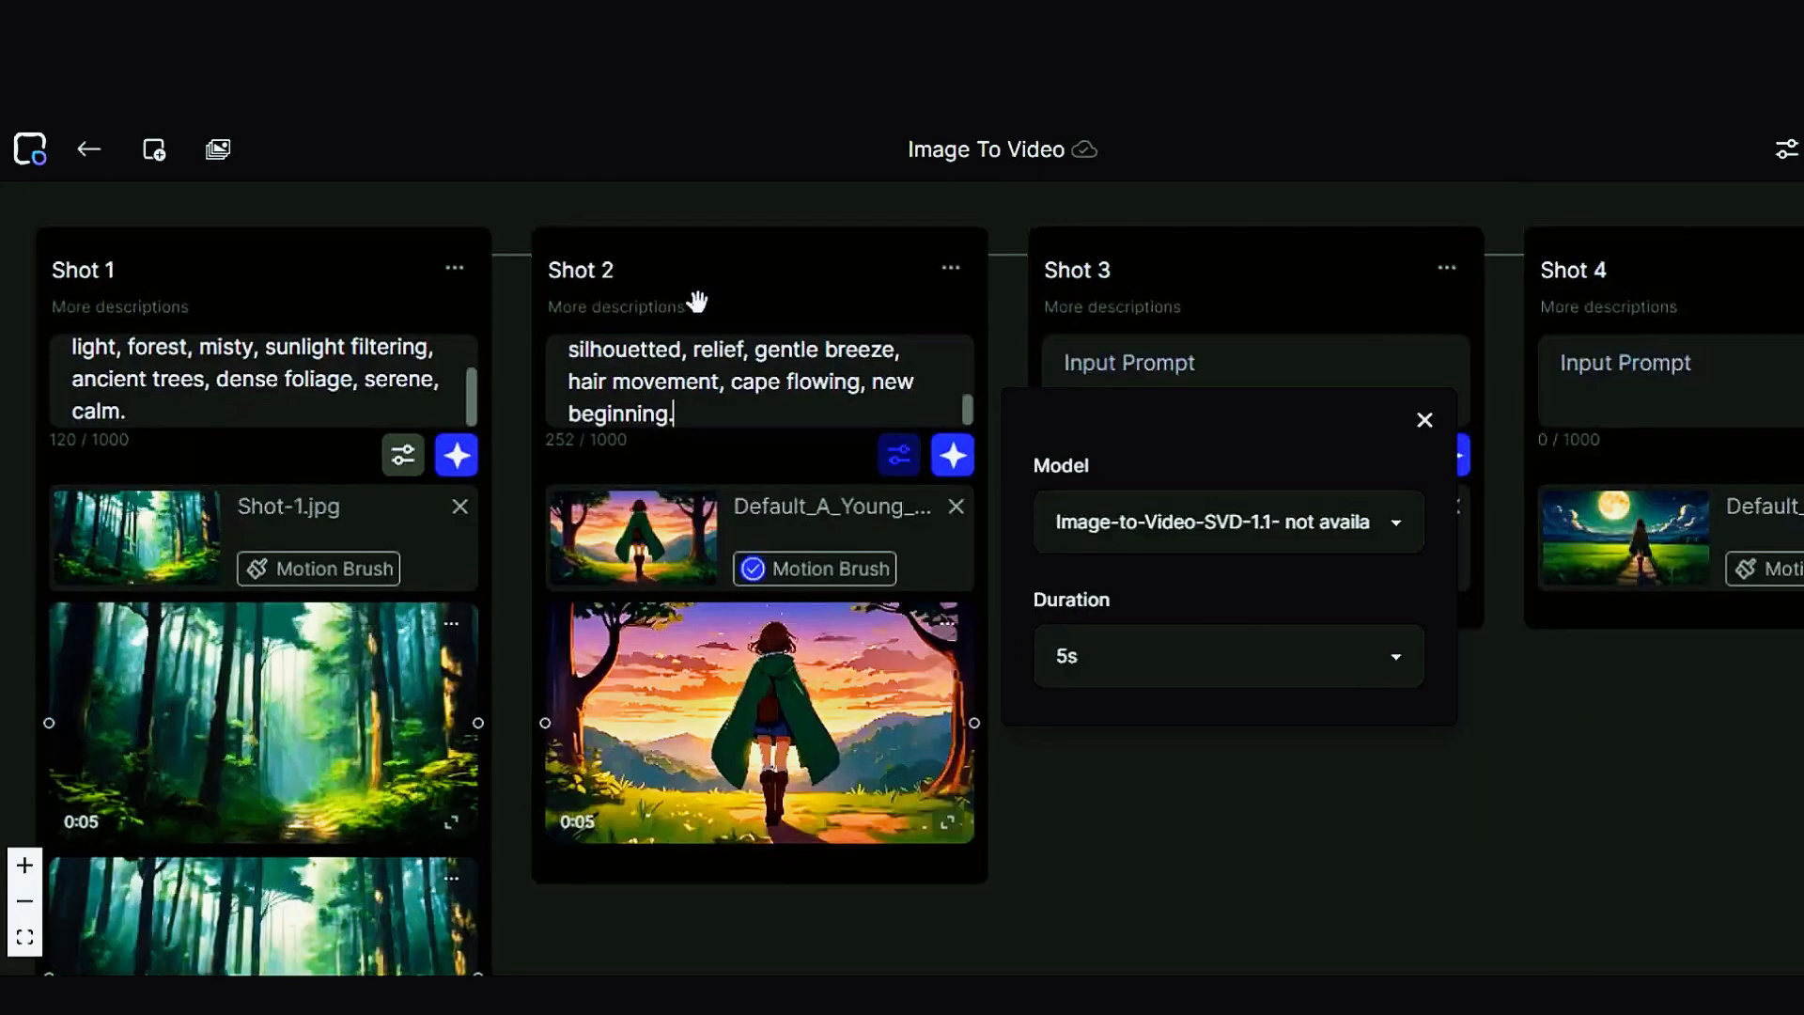
scroll(875, 376, "up", 5)
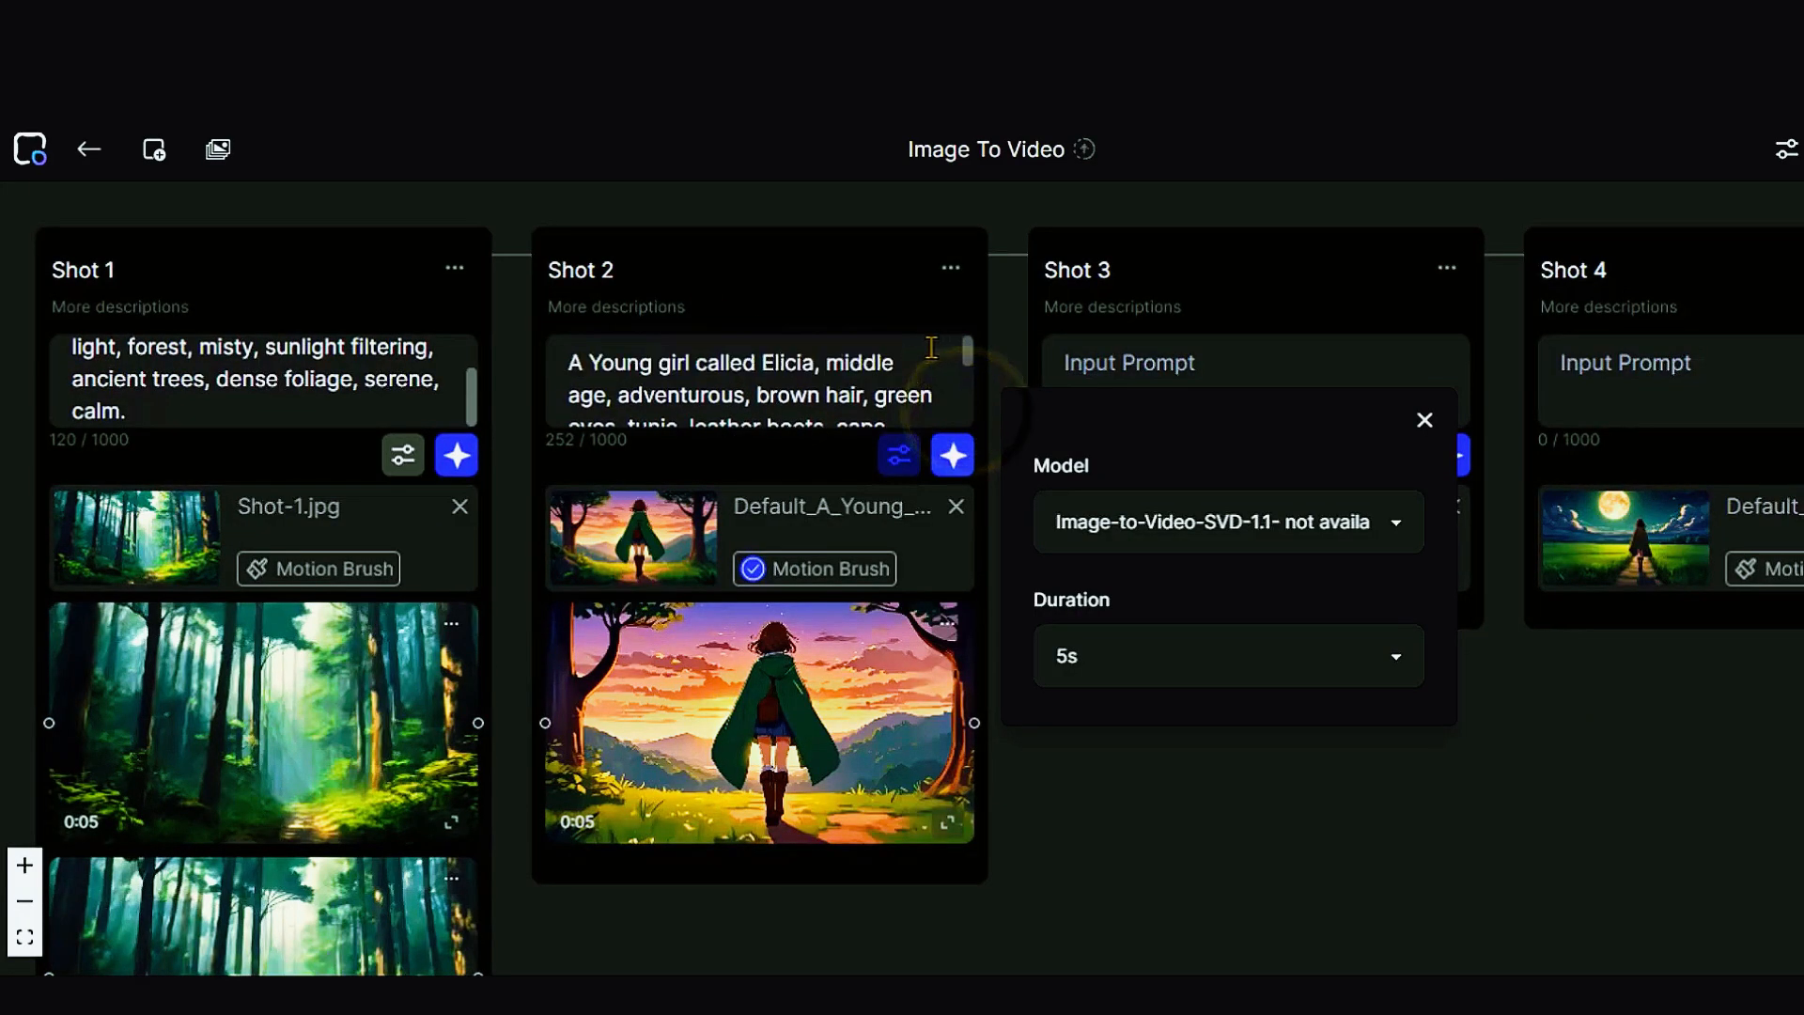
scroll(938, 395, "down", 2)
scroll(938, 395, "down", 1)
Step: Switch Shot 2 to the Image-to-Video-Morph-0.1 model and choose the outward-arrows zoom as its camera movement
left_click(899, 456)
left_click(899, 456)
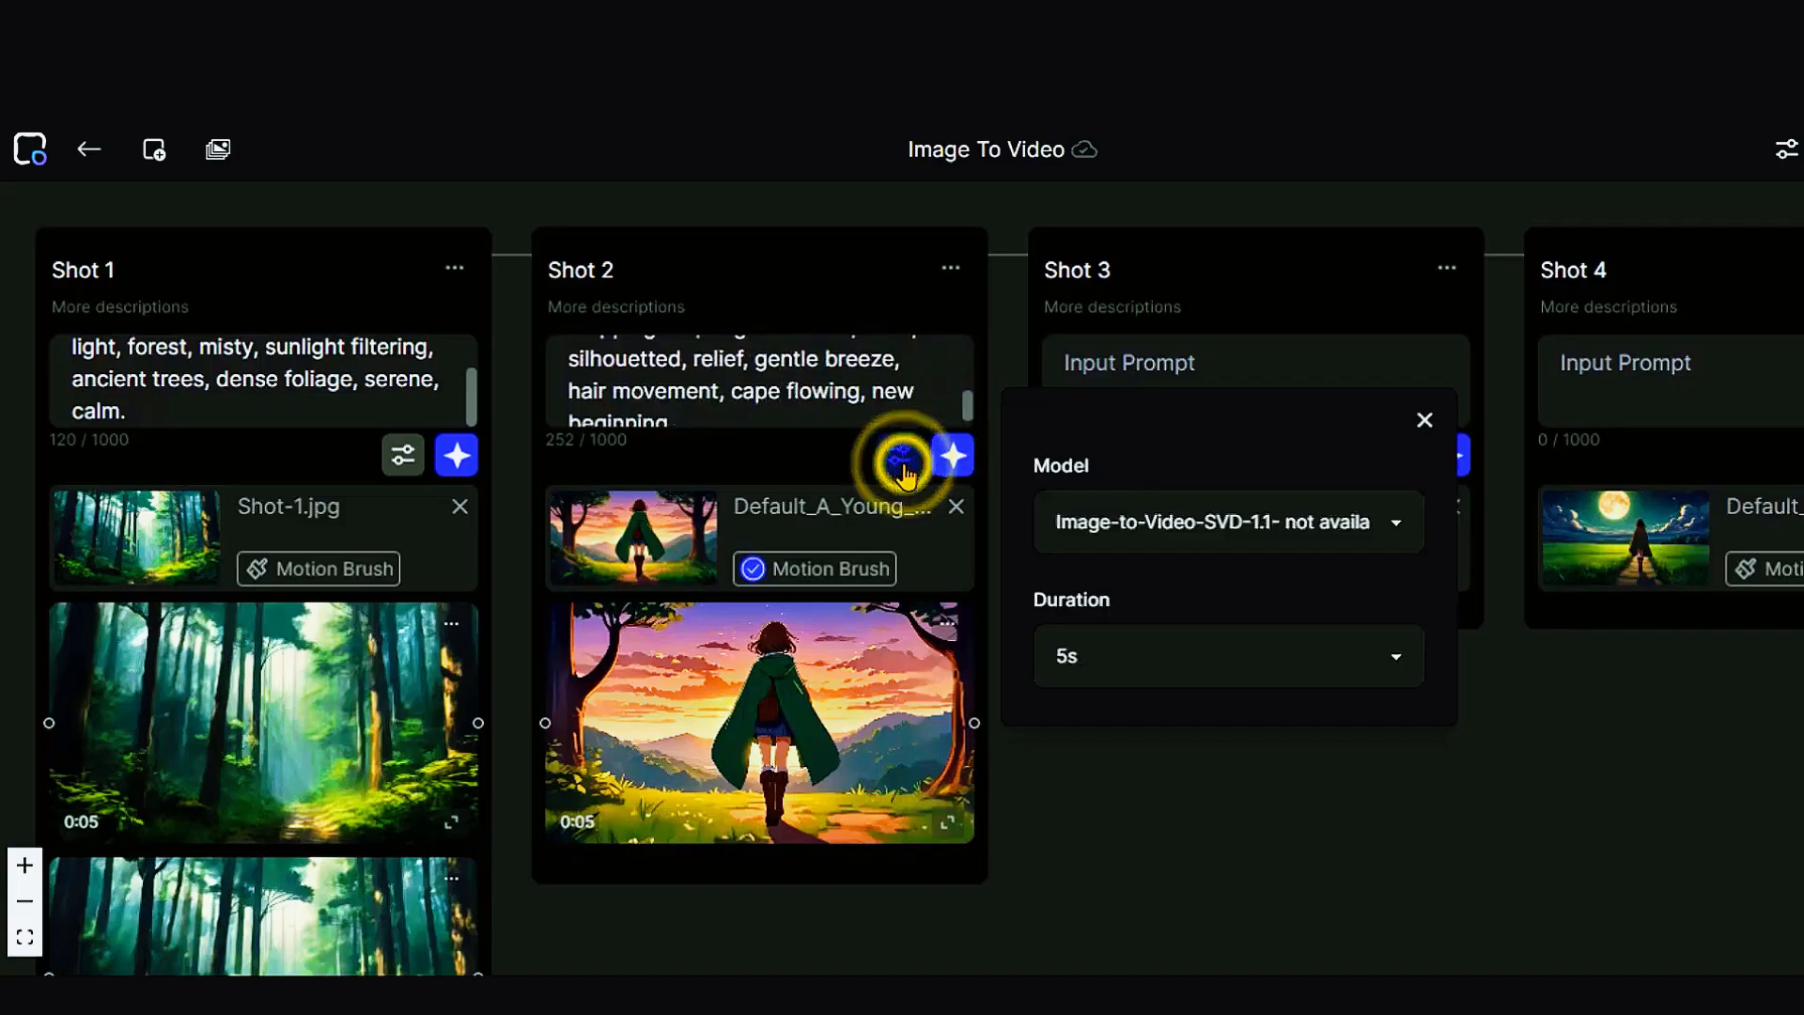
left_click(1264, 527)
left_click(1176, 570)
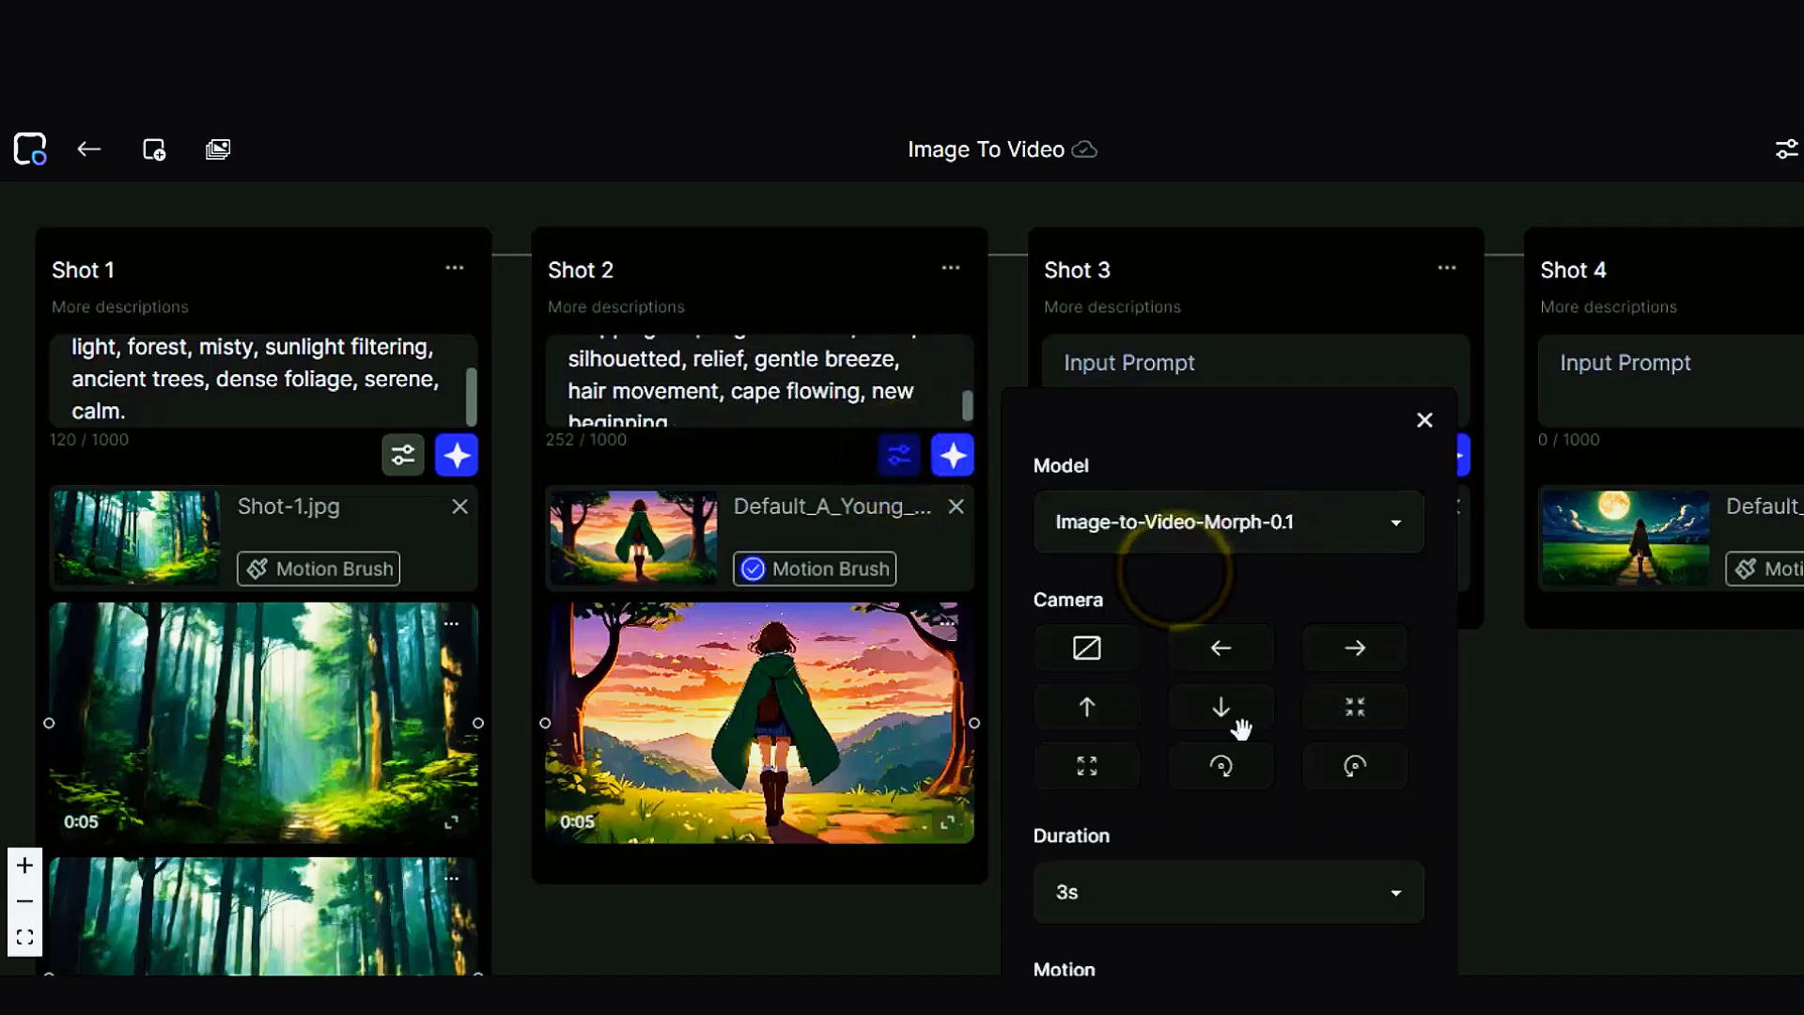
left_click(1081, 780)
left_click(1104, 710)
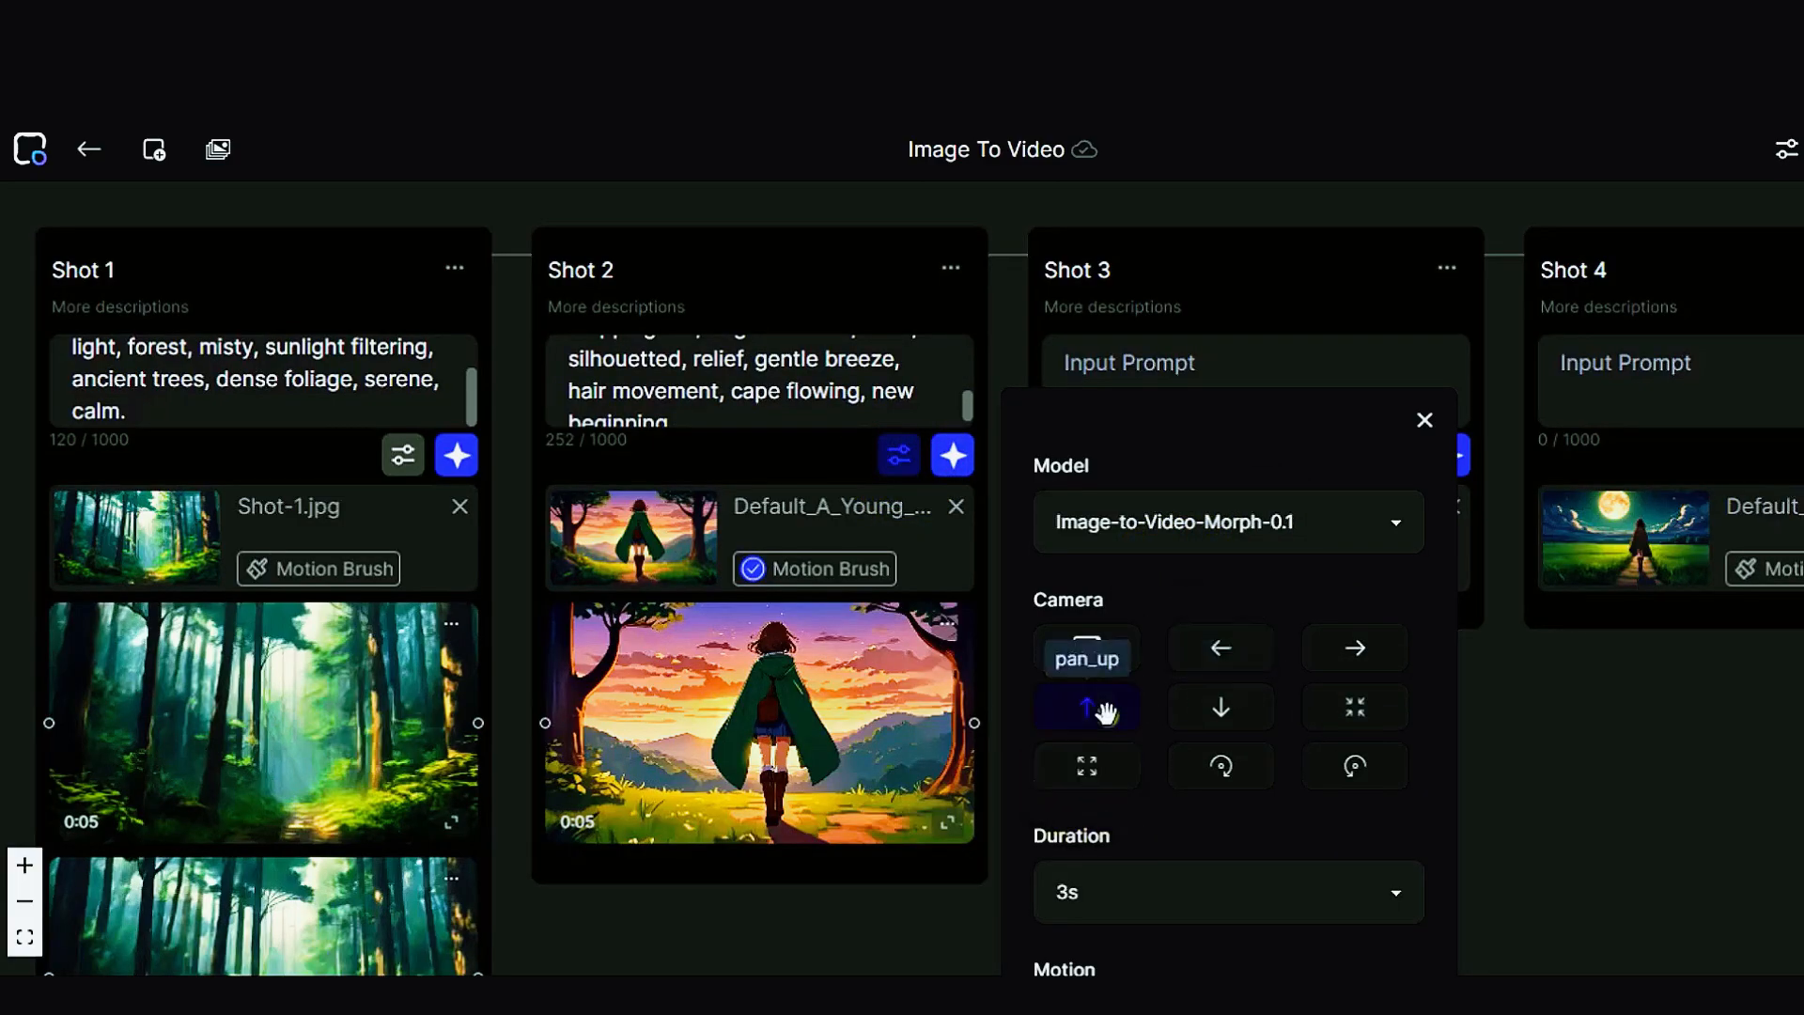
Step: Set Shot 2's duration to 5s and generate its motion-brushed clip
scroll(1304, 792, "down", 2)
left_click(1159, 763)
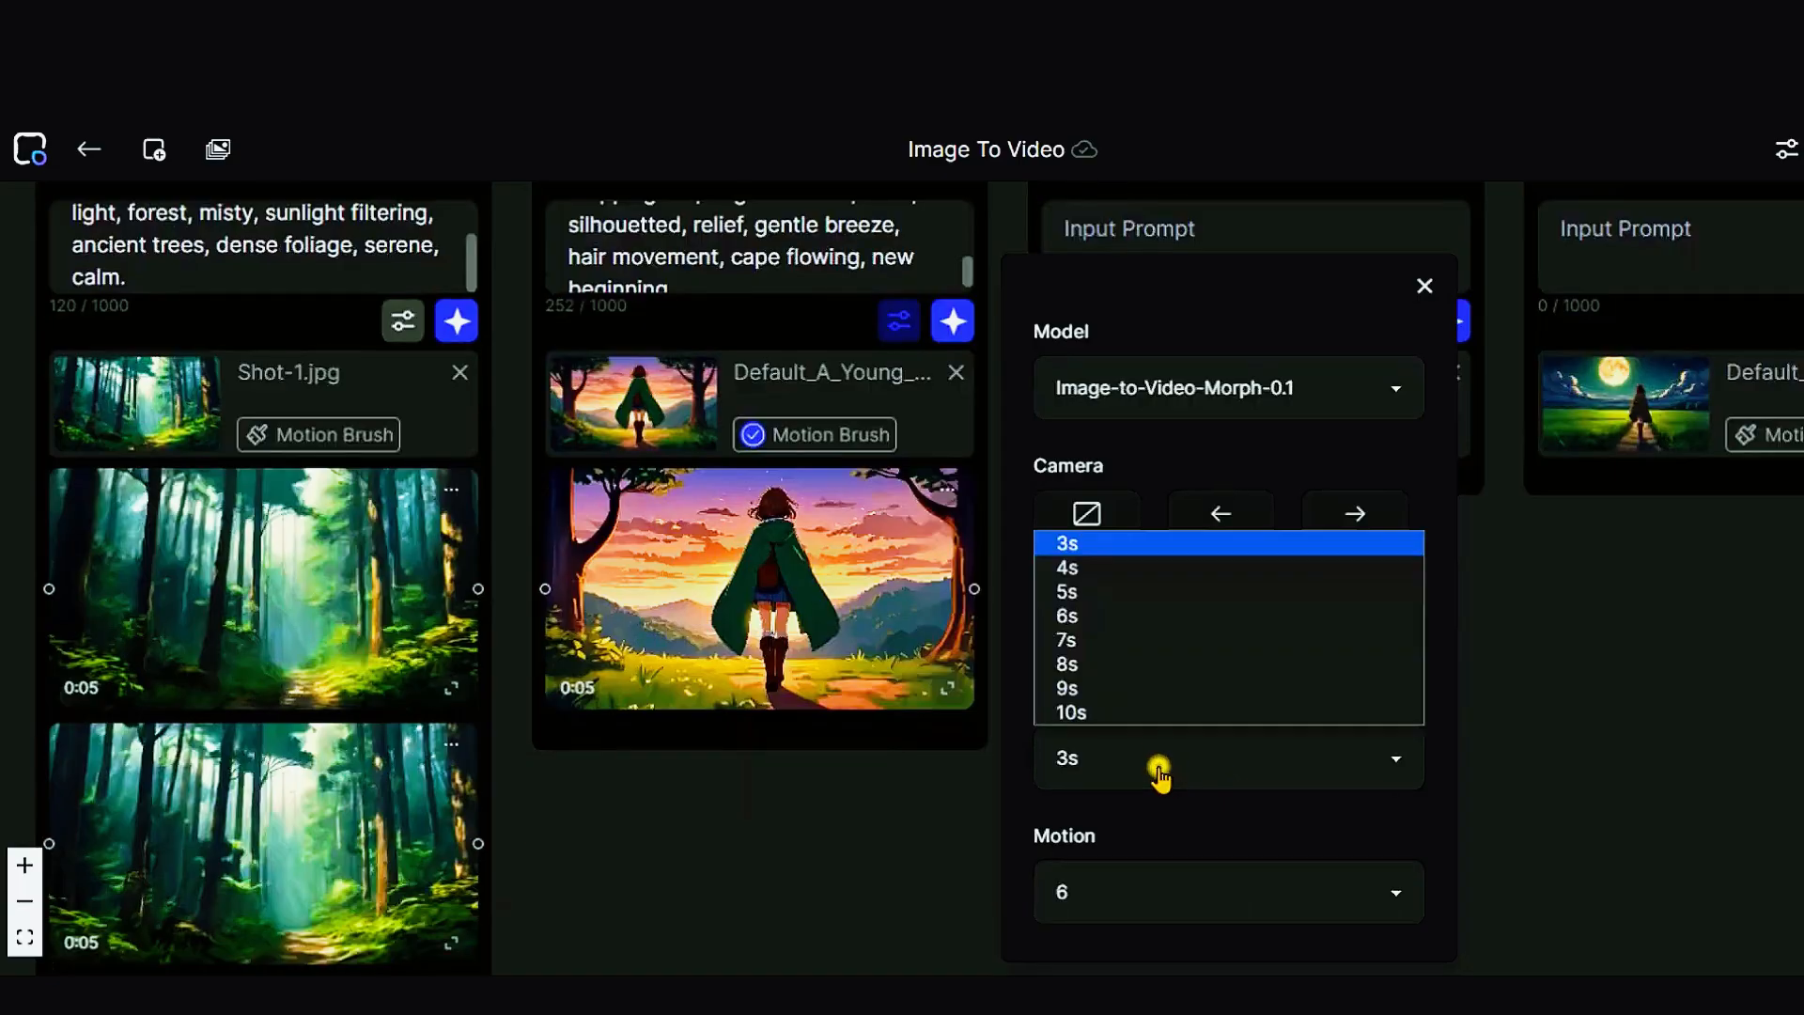
left_click(1071, 592)
scroll(1076, 759, "up", 1)
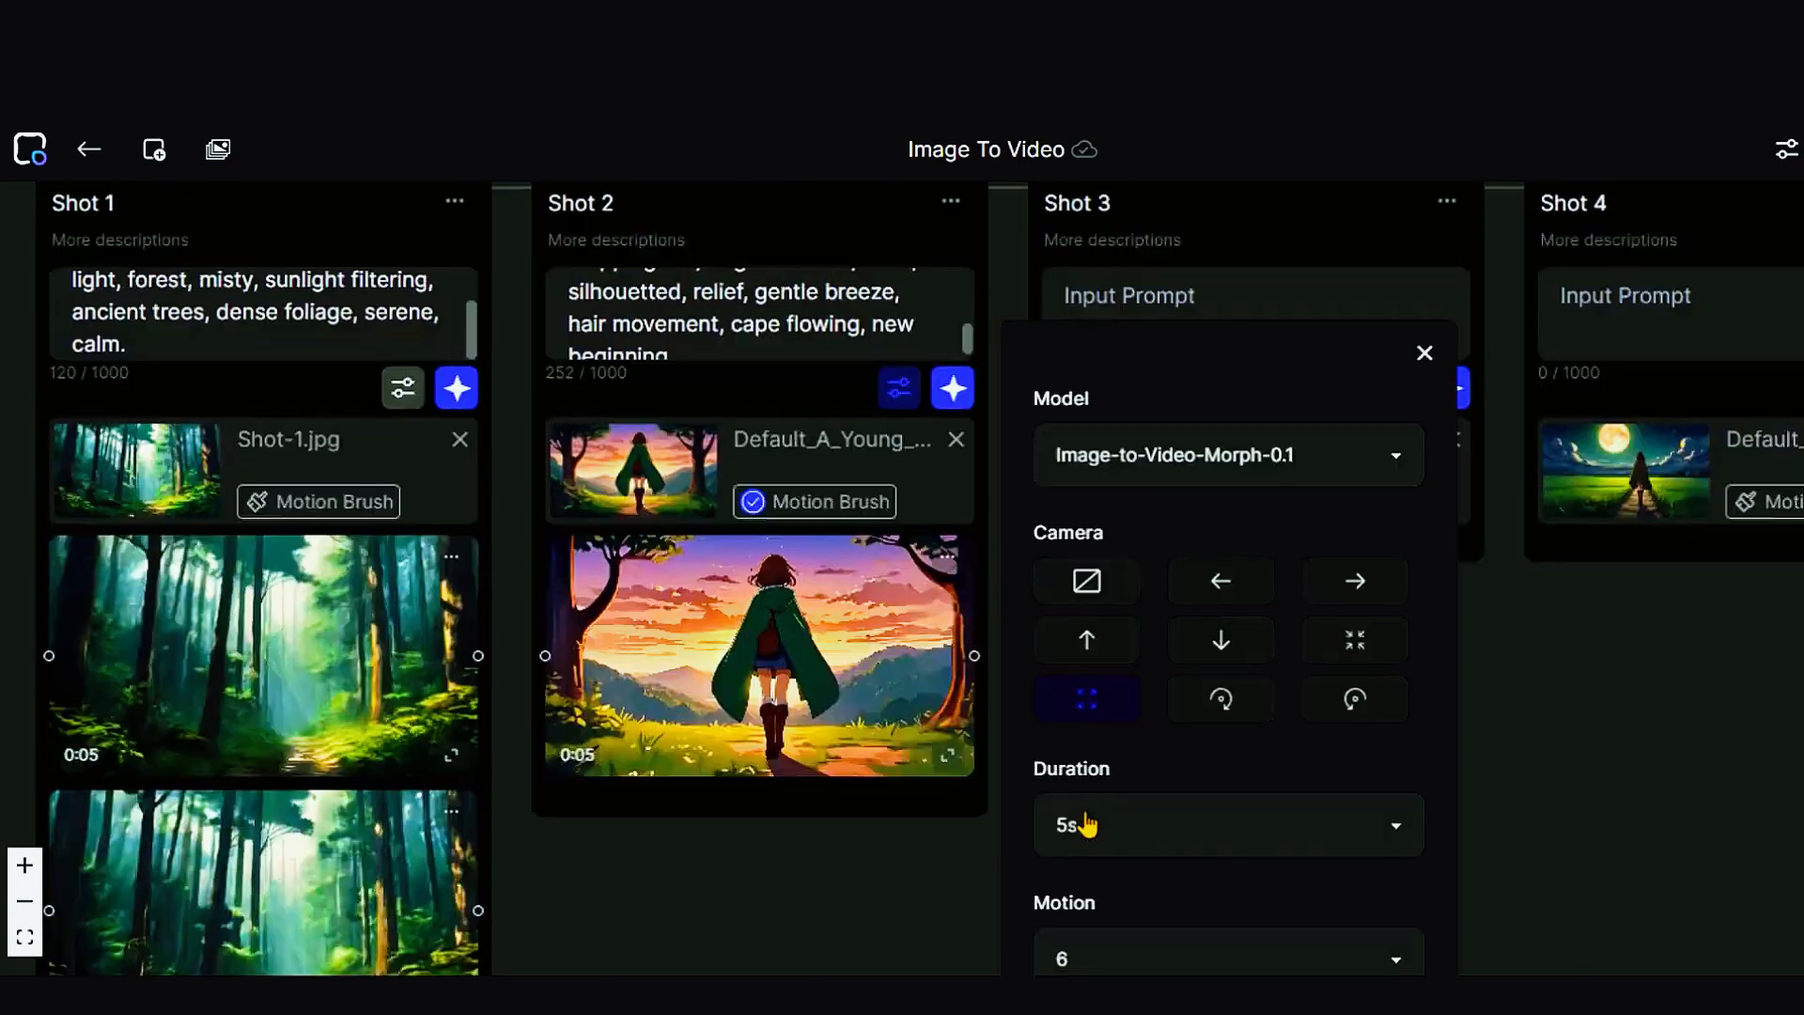
left_click(1422, 354)
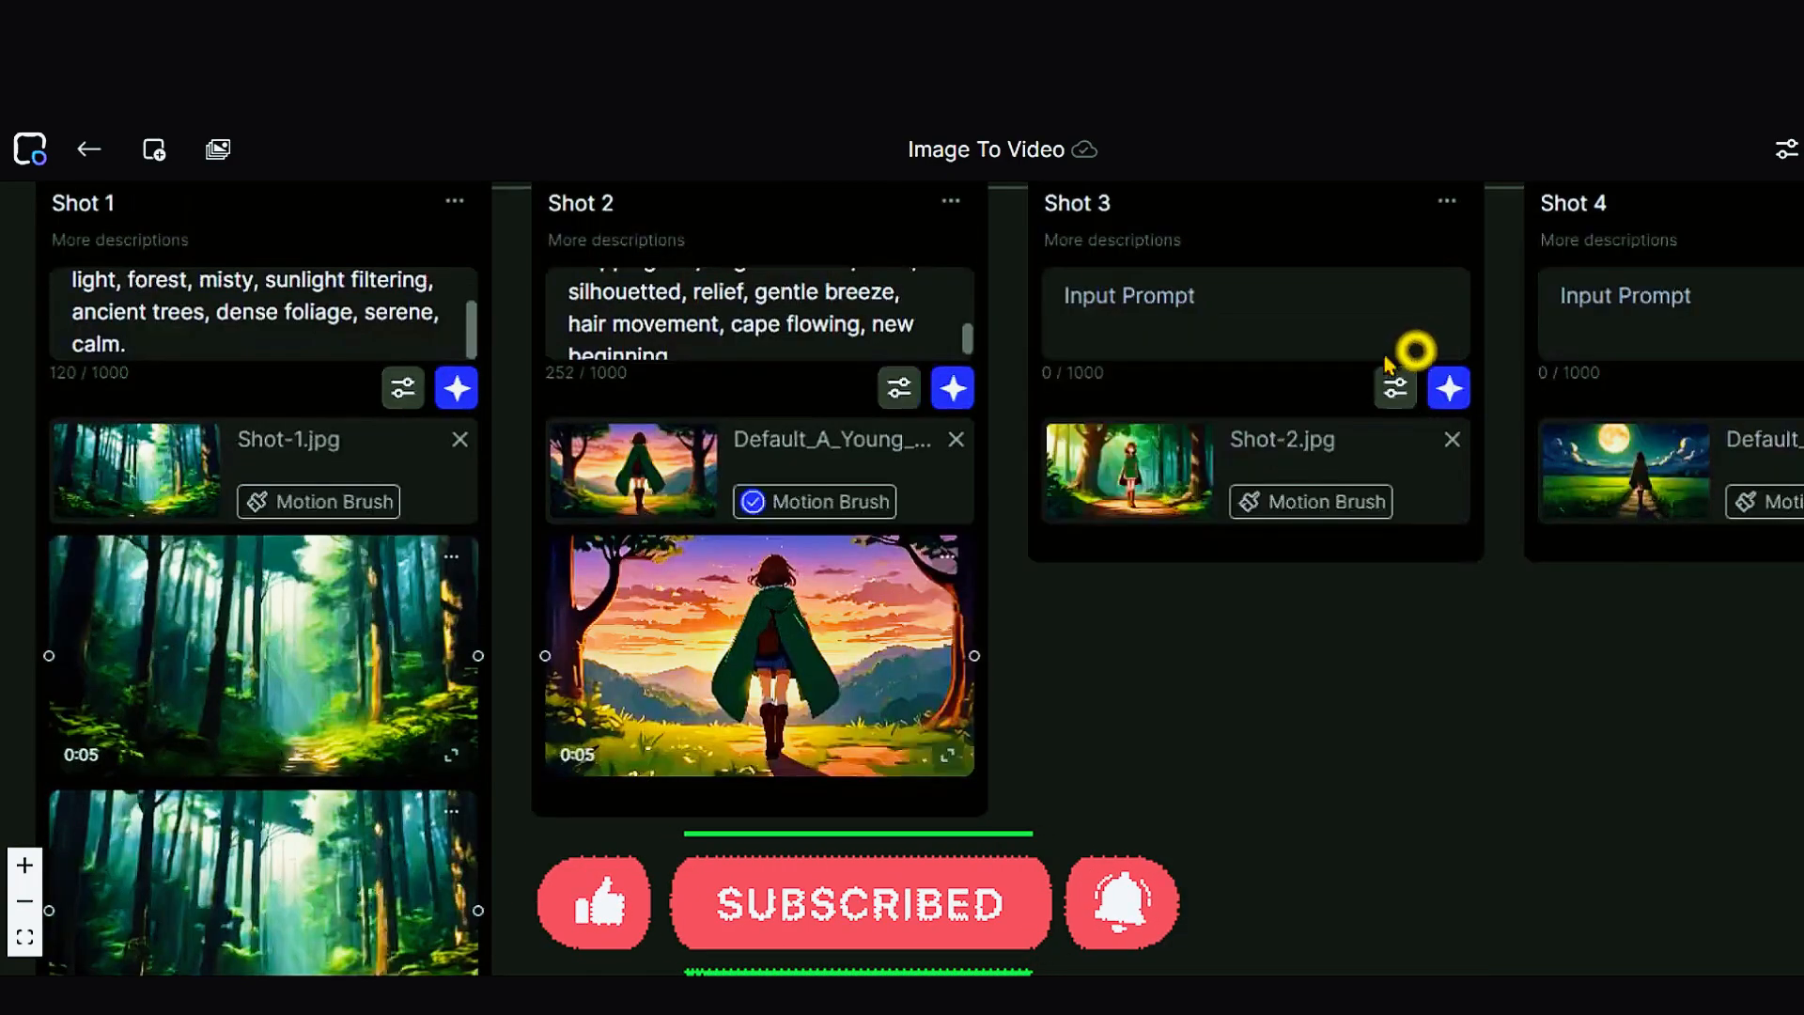
left_click(952, 393)
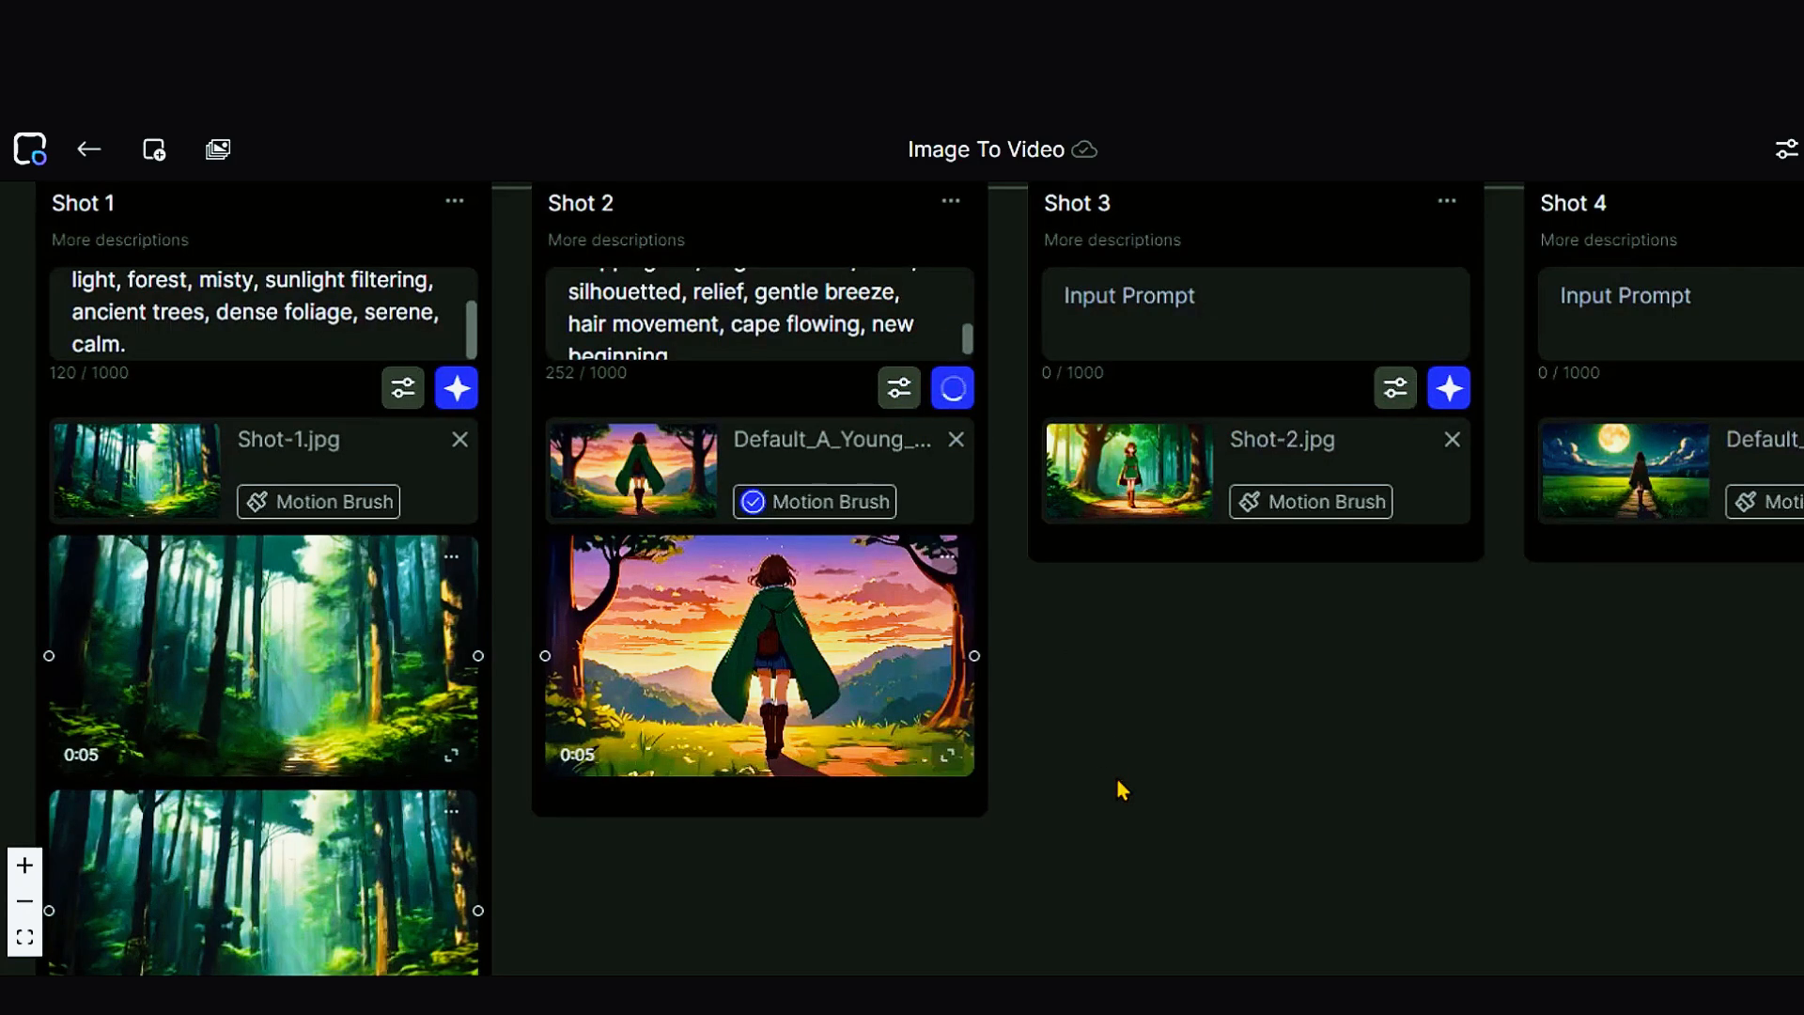
Step: Clear the Motion Brush mask from Shot 2's image and save the cleared state
scroll(1120, 785, "down", 2)
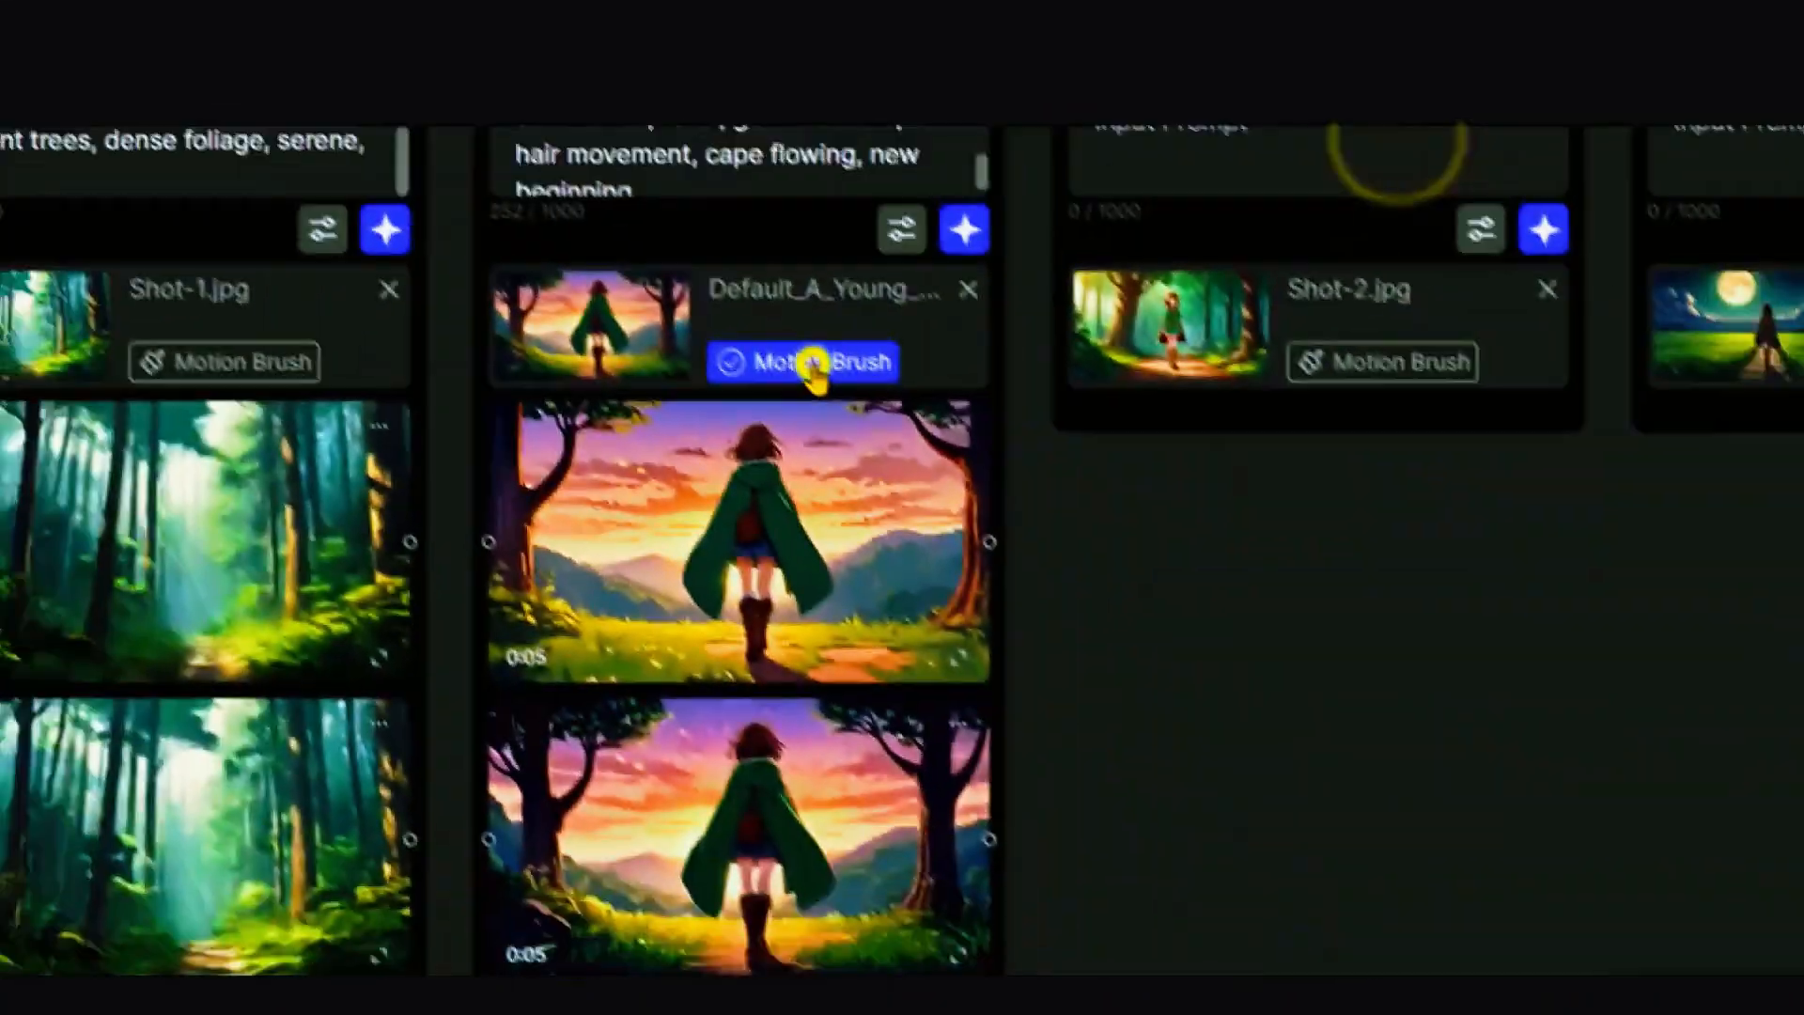
left_click(812, 365)
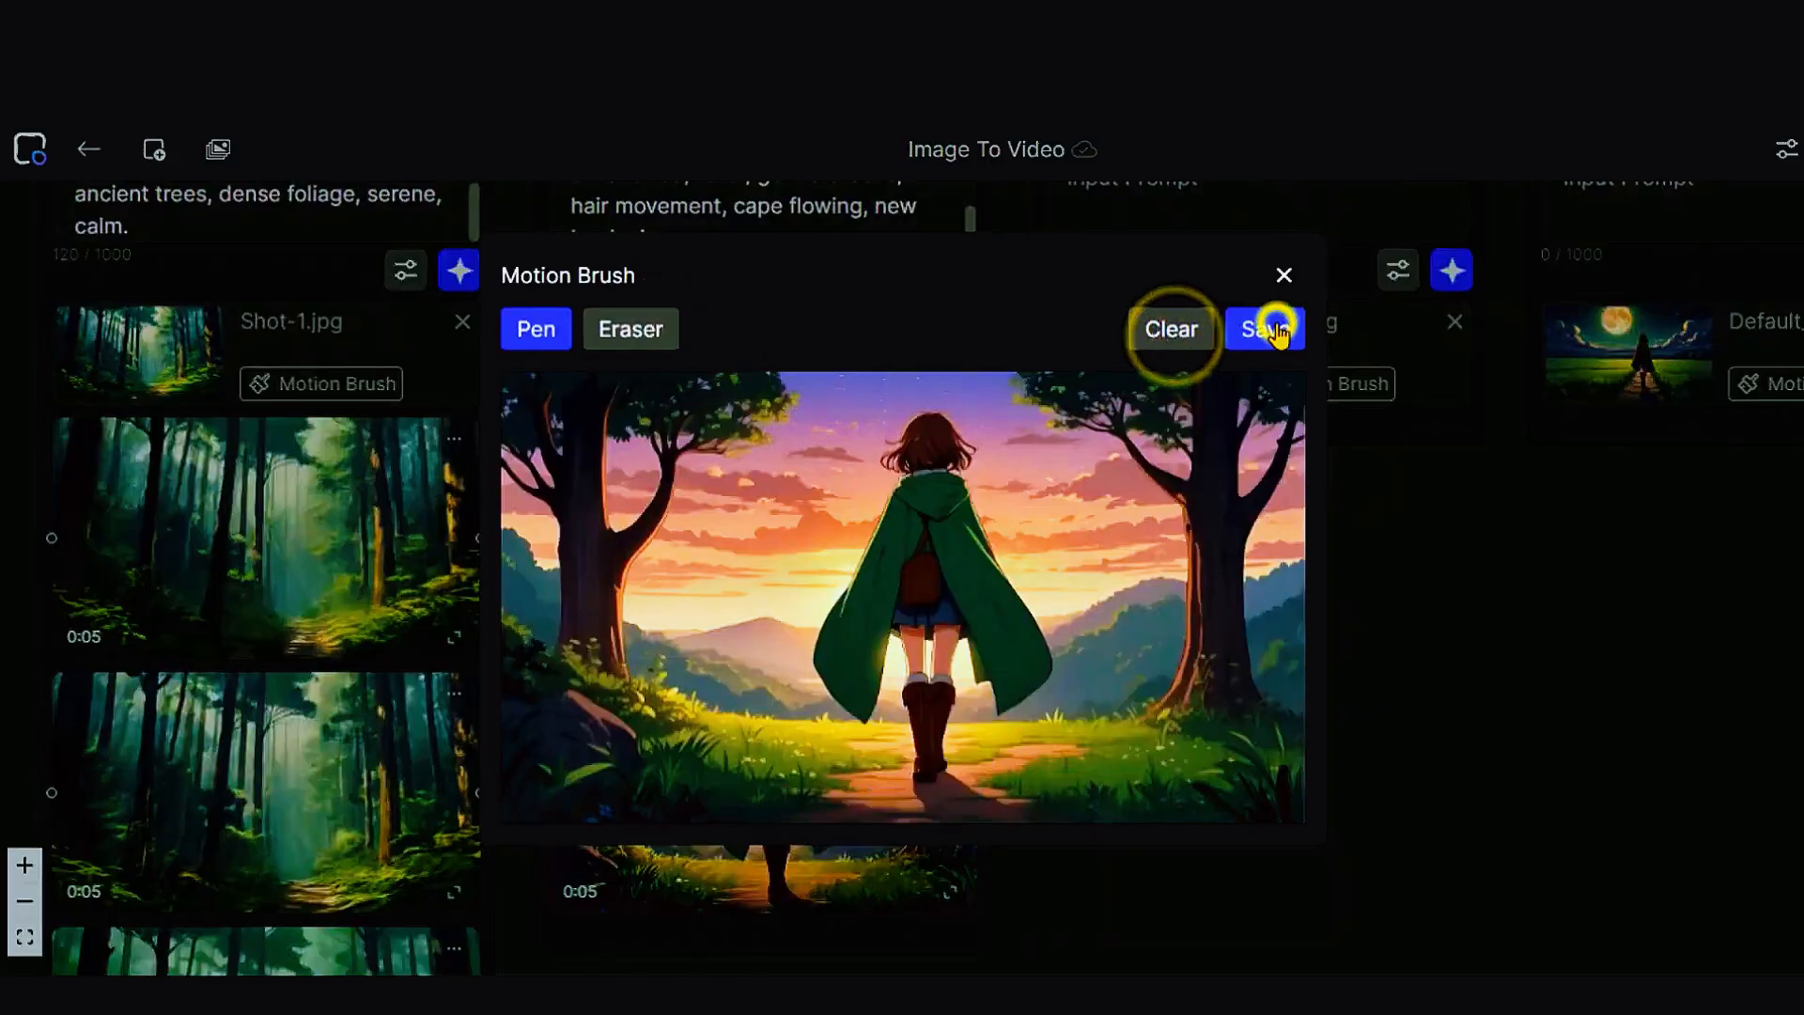
left_click(1283, 275)
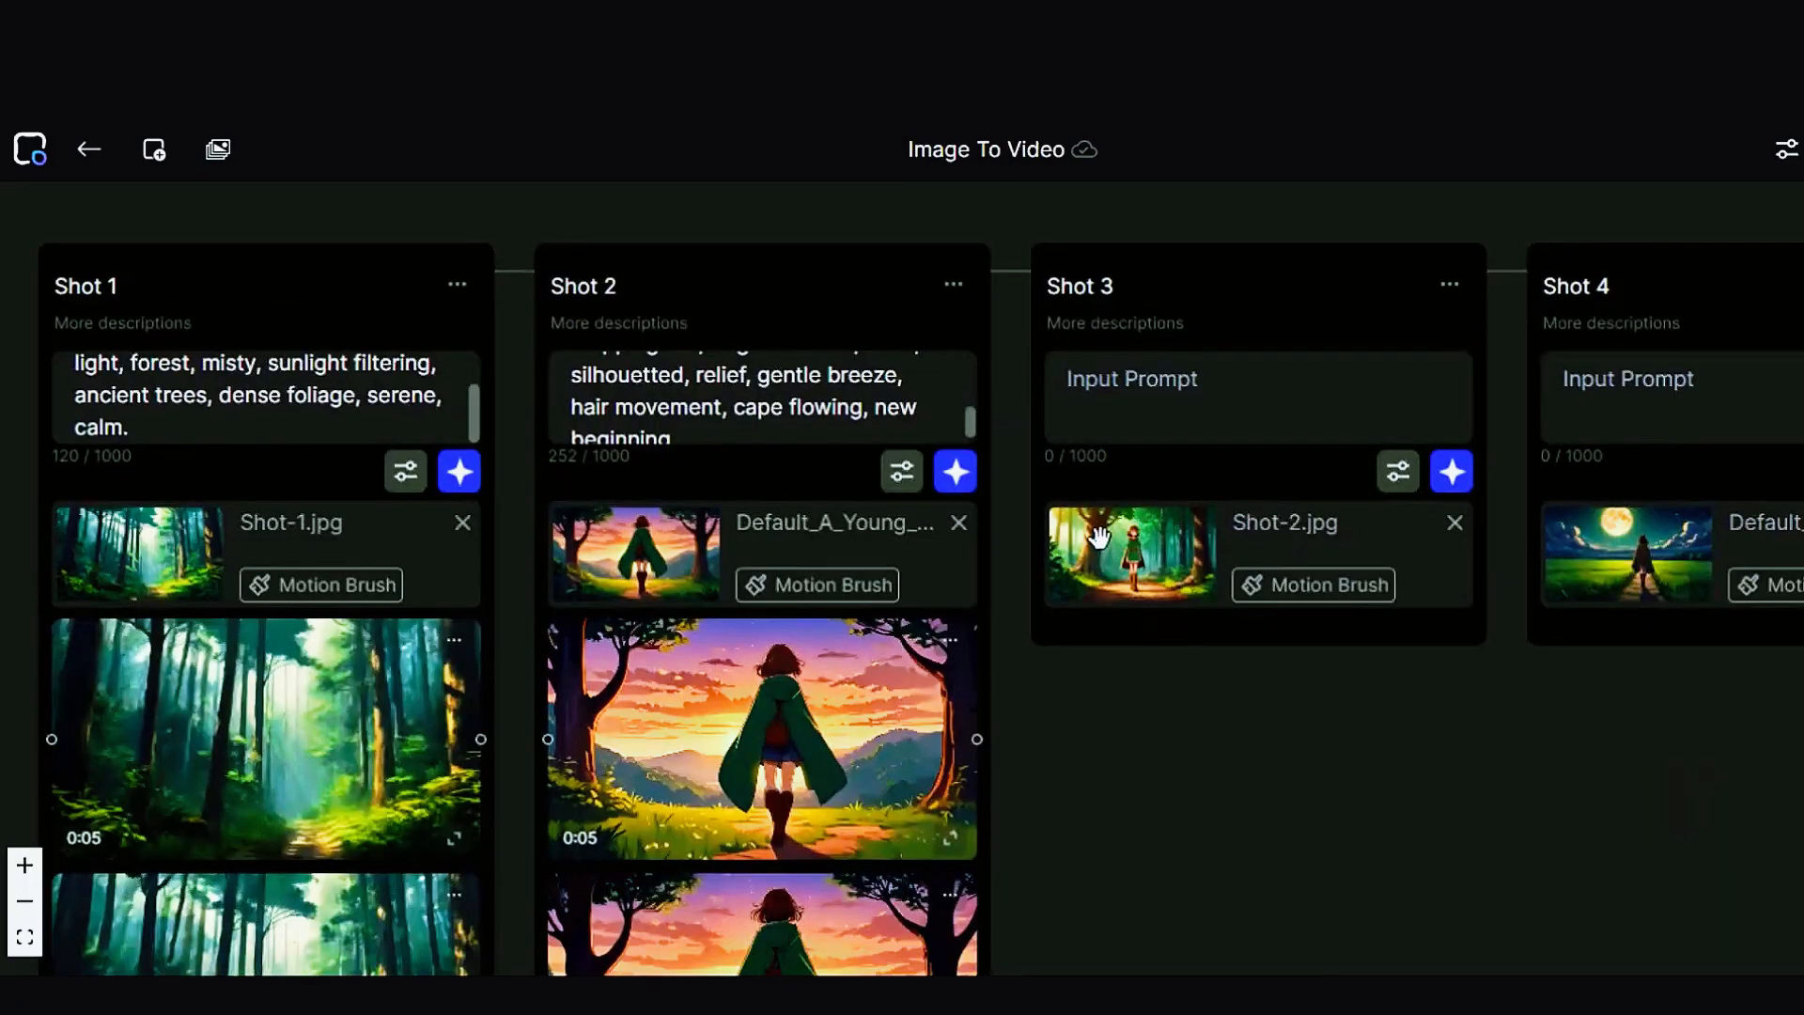
Step: Give Shot 3 the inward-arrows camera zoom and a 10s duration without a prompt, and generate its clip
left_click(1398, 471)
left_click(1409, 757)
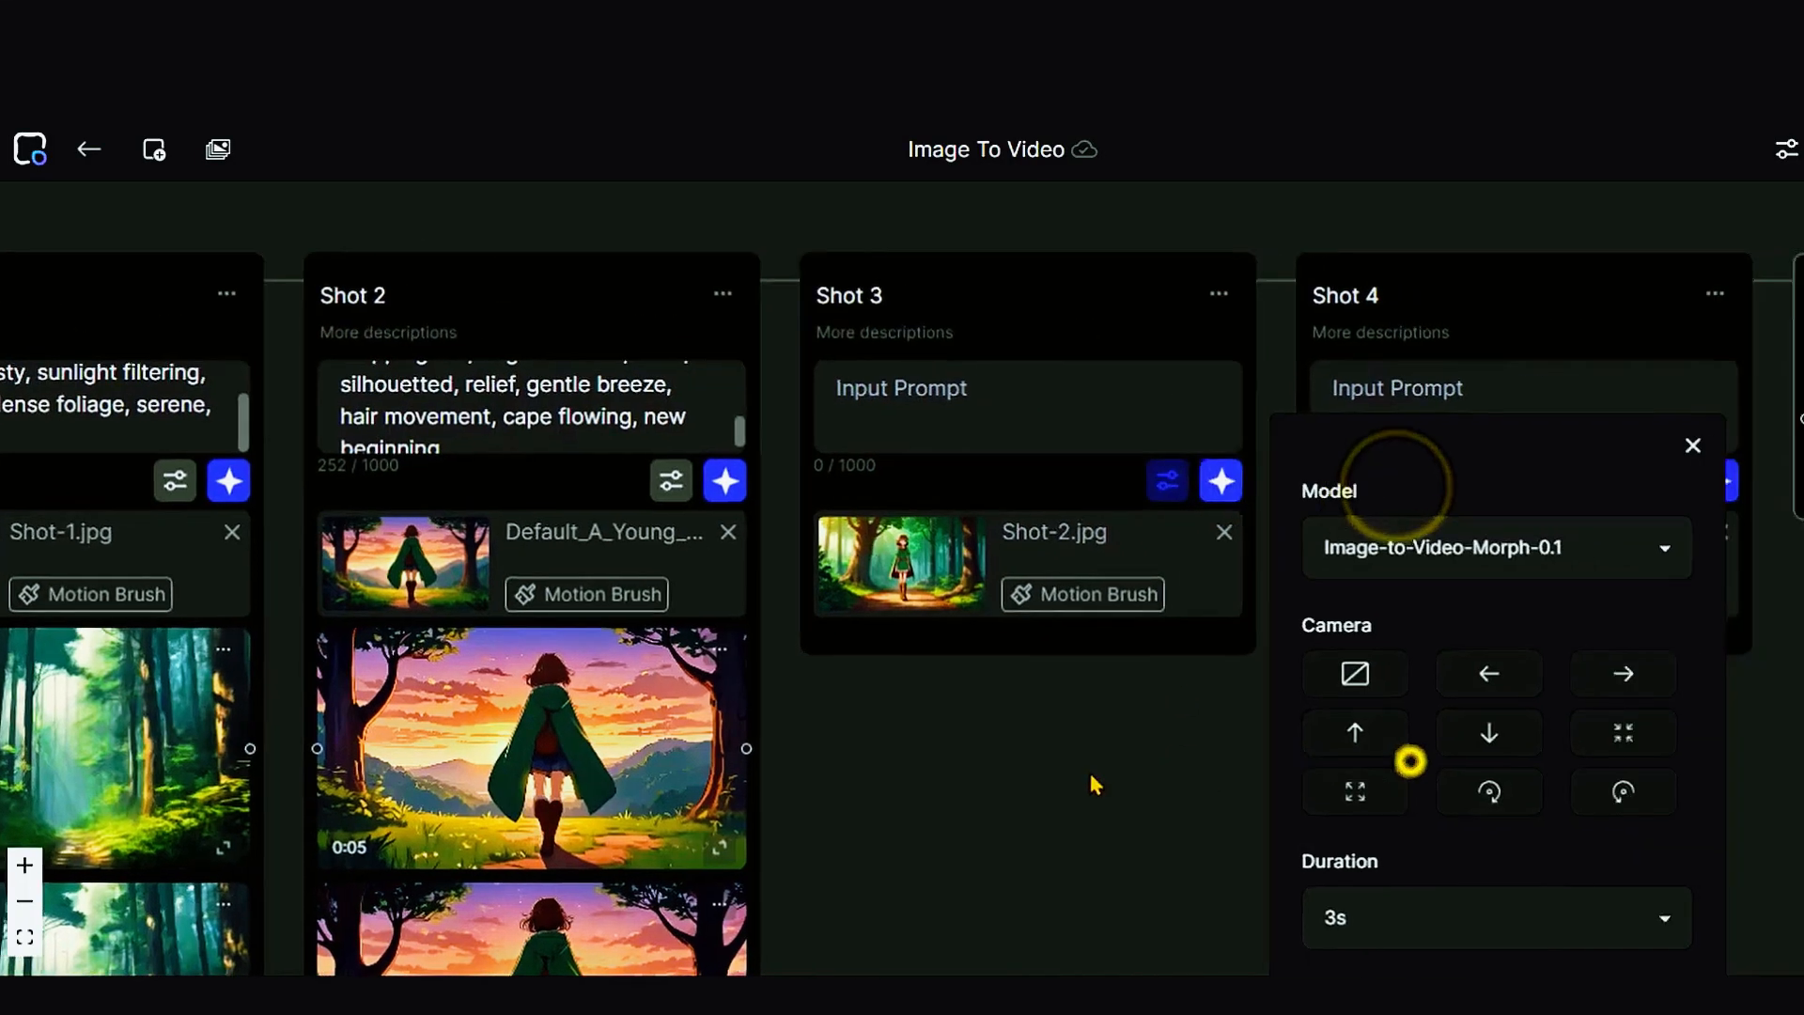
left_click(1166, 524)
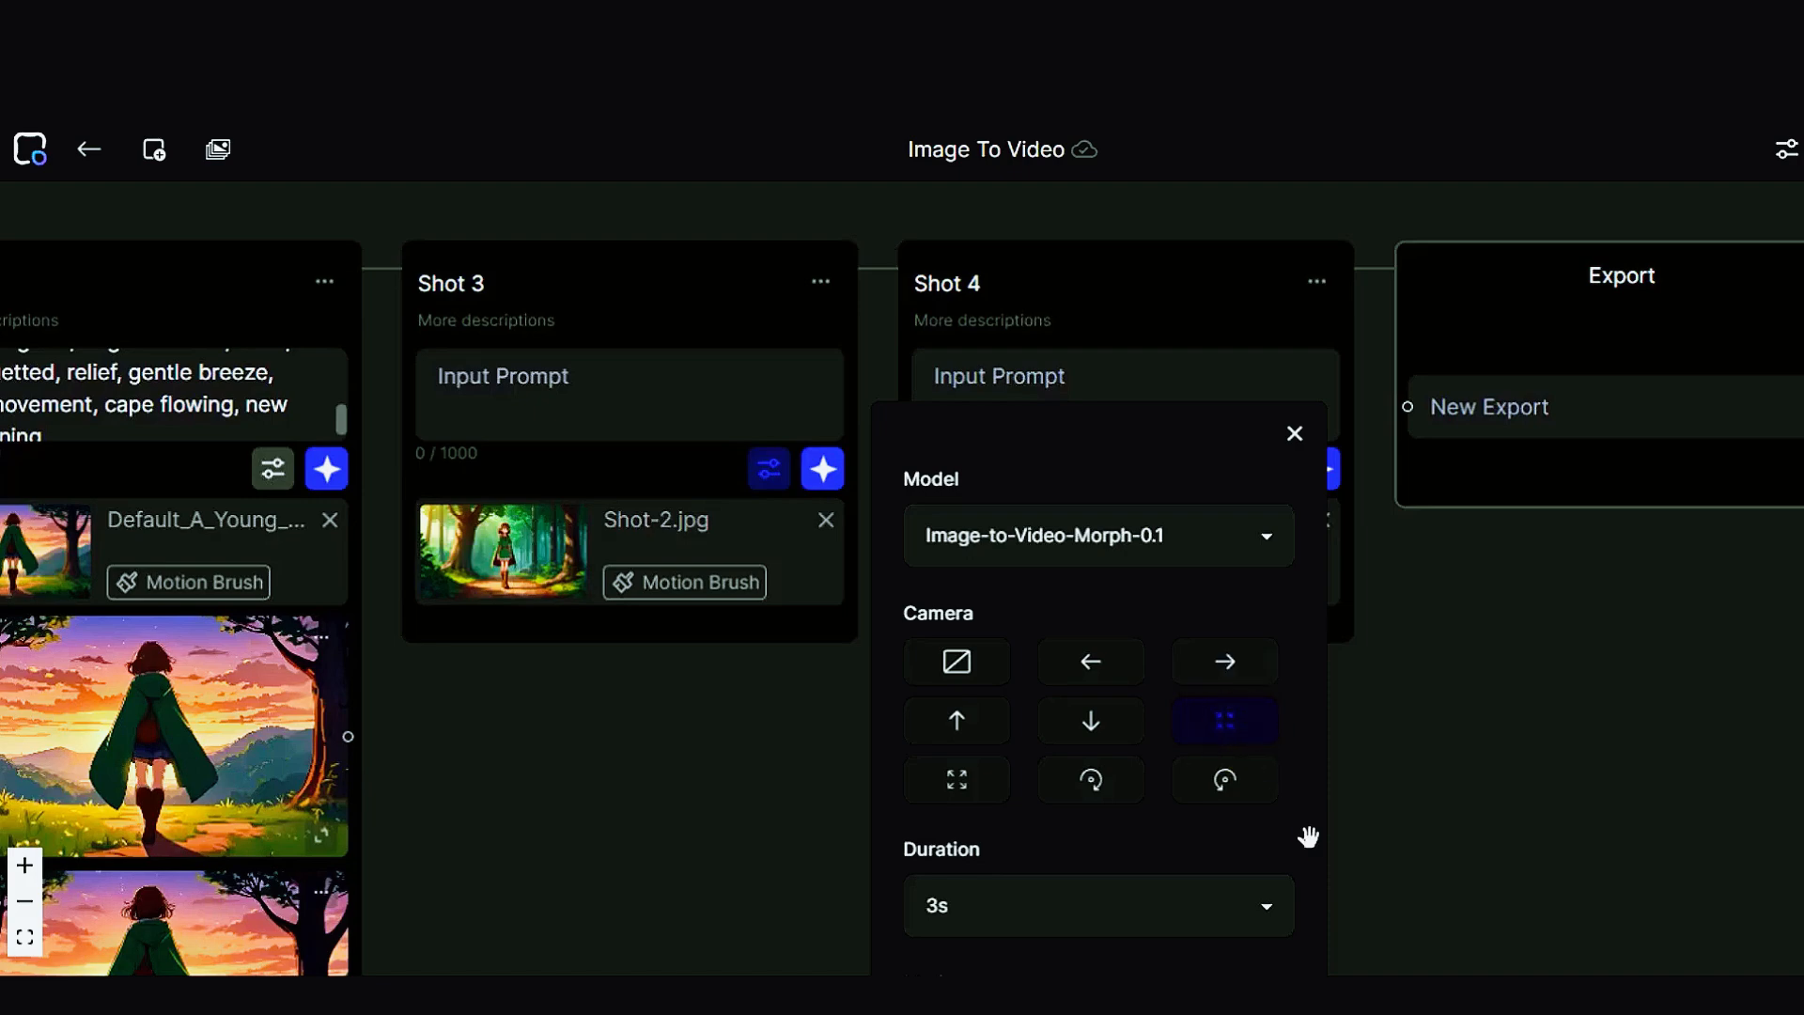
scroll(1308, 836, "down", 1)
left_click(1179, 835)
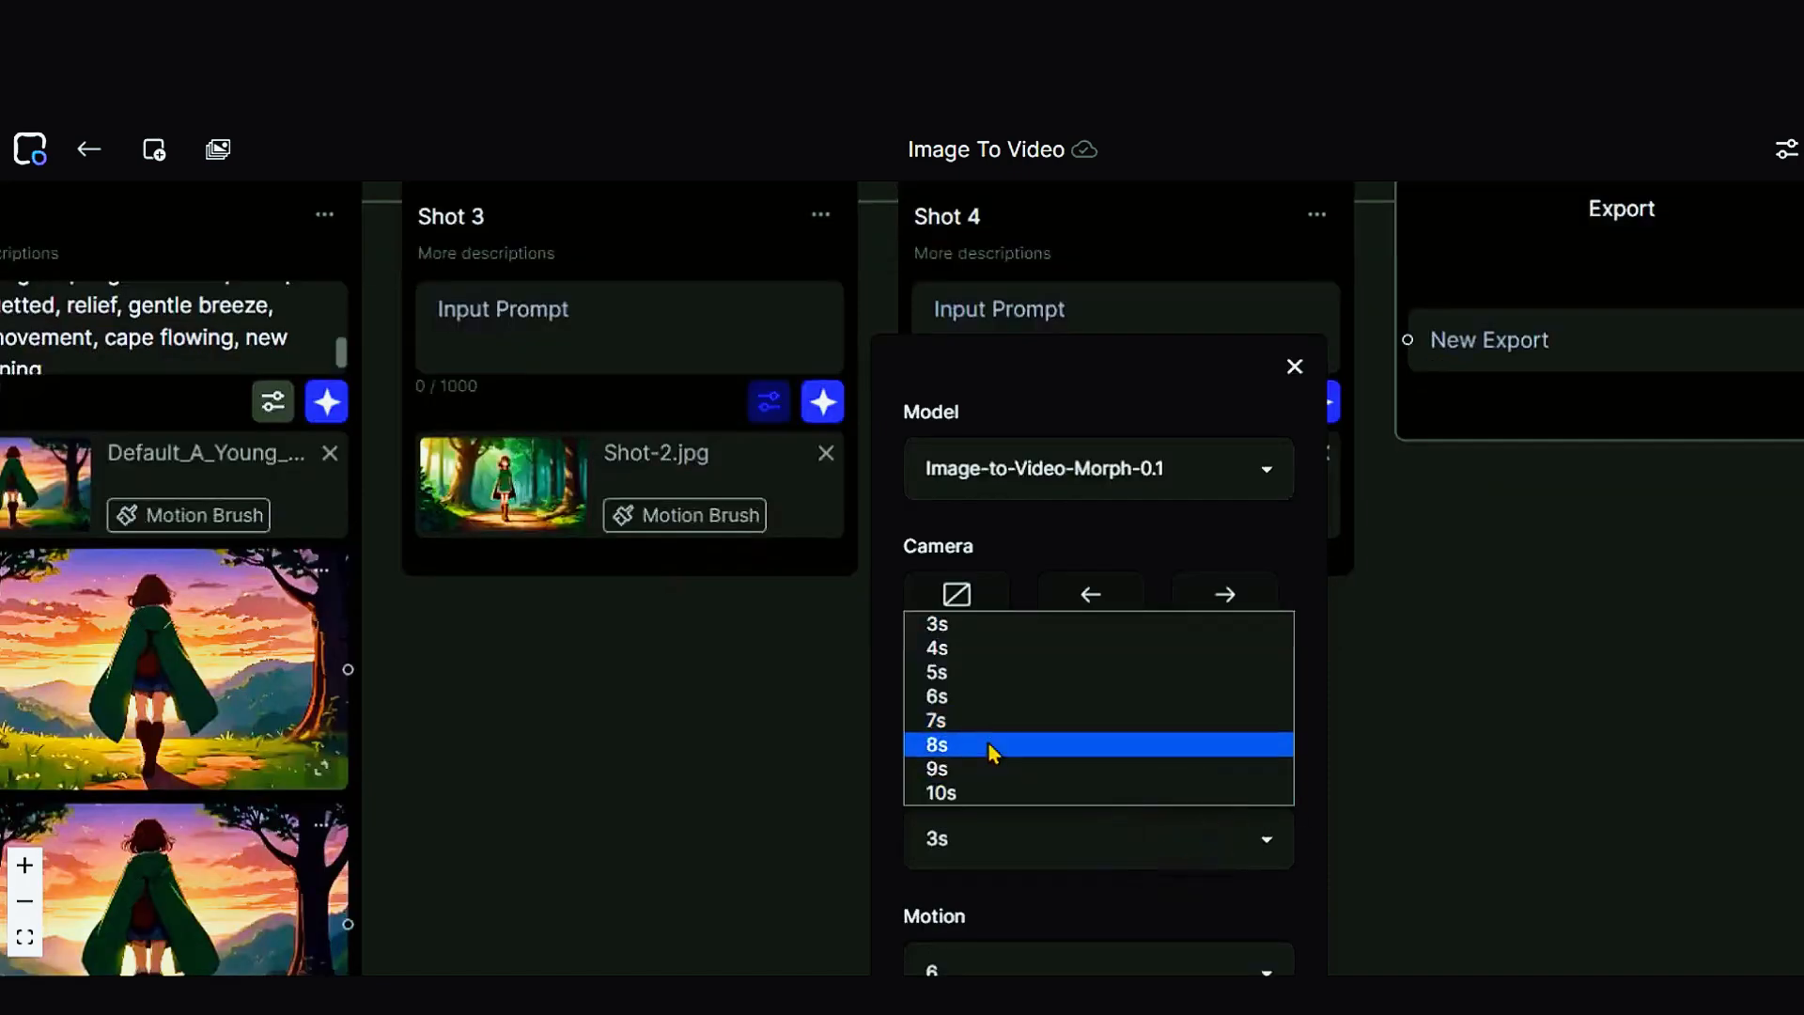
left_click(937, 792)
scroll(939, 794, "down", 3)
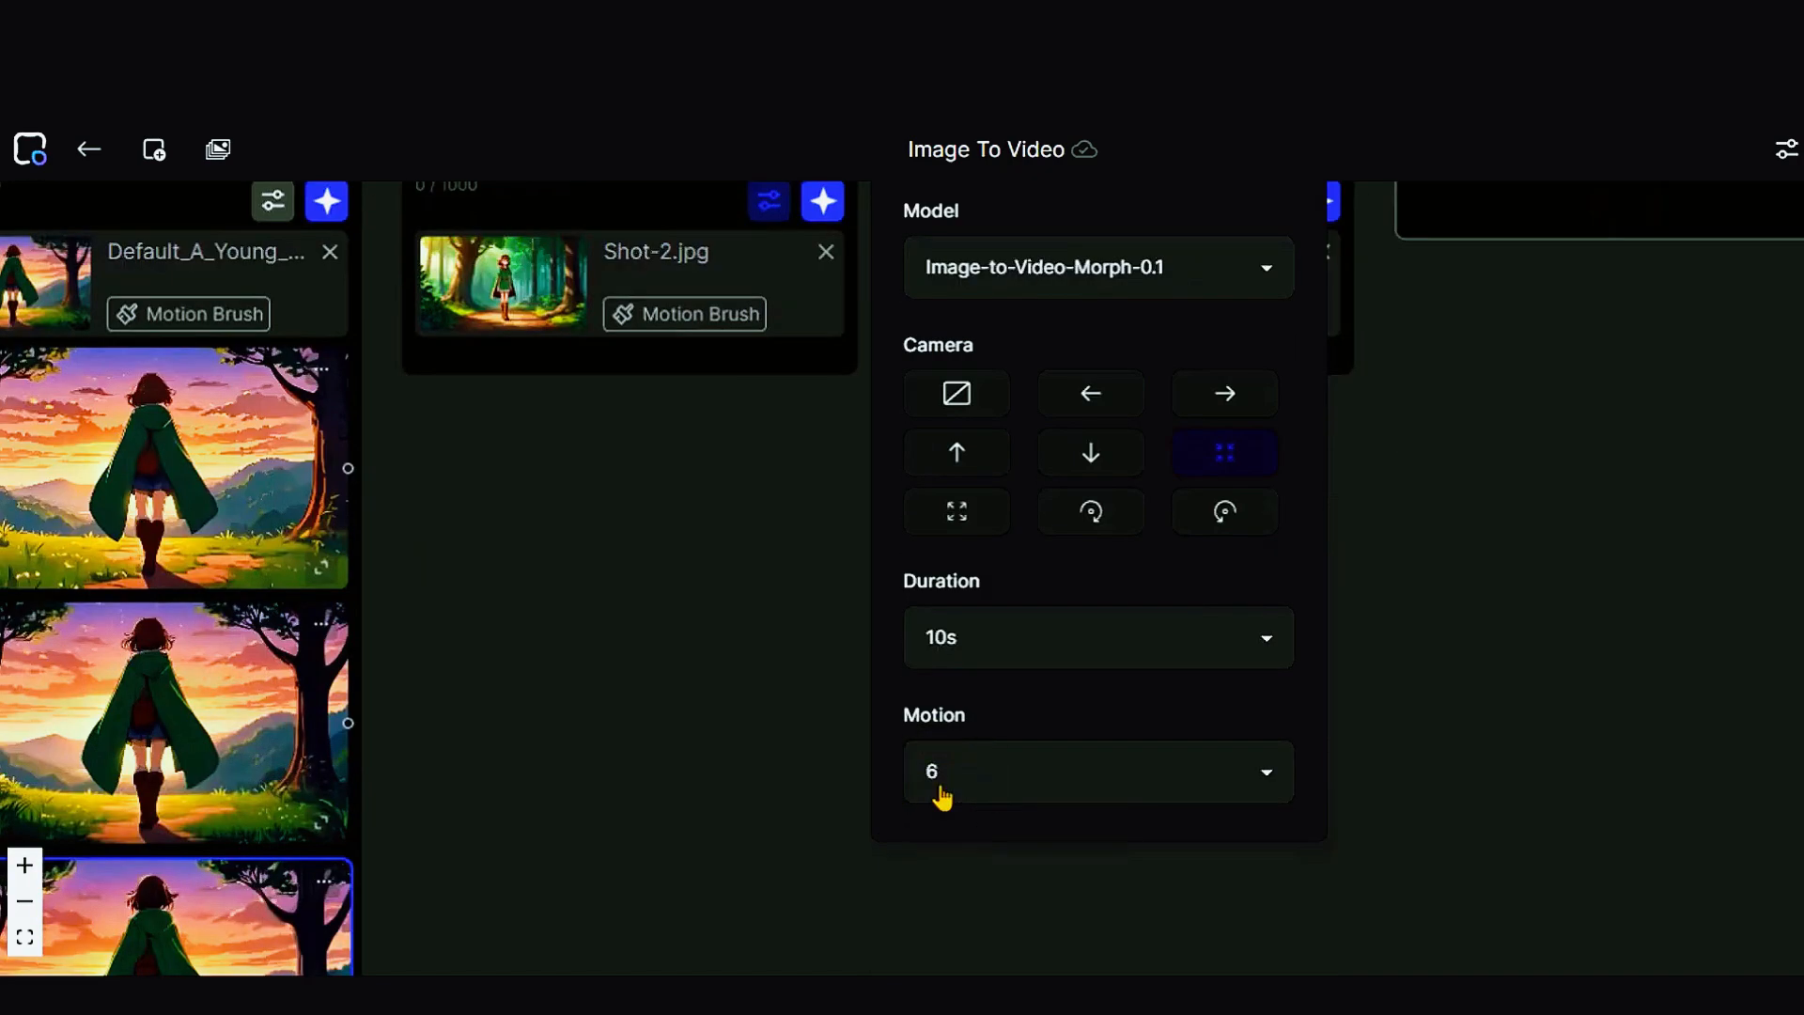
scroll(940, 797, "up", 5)
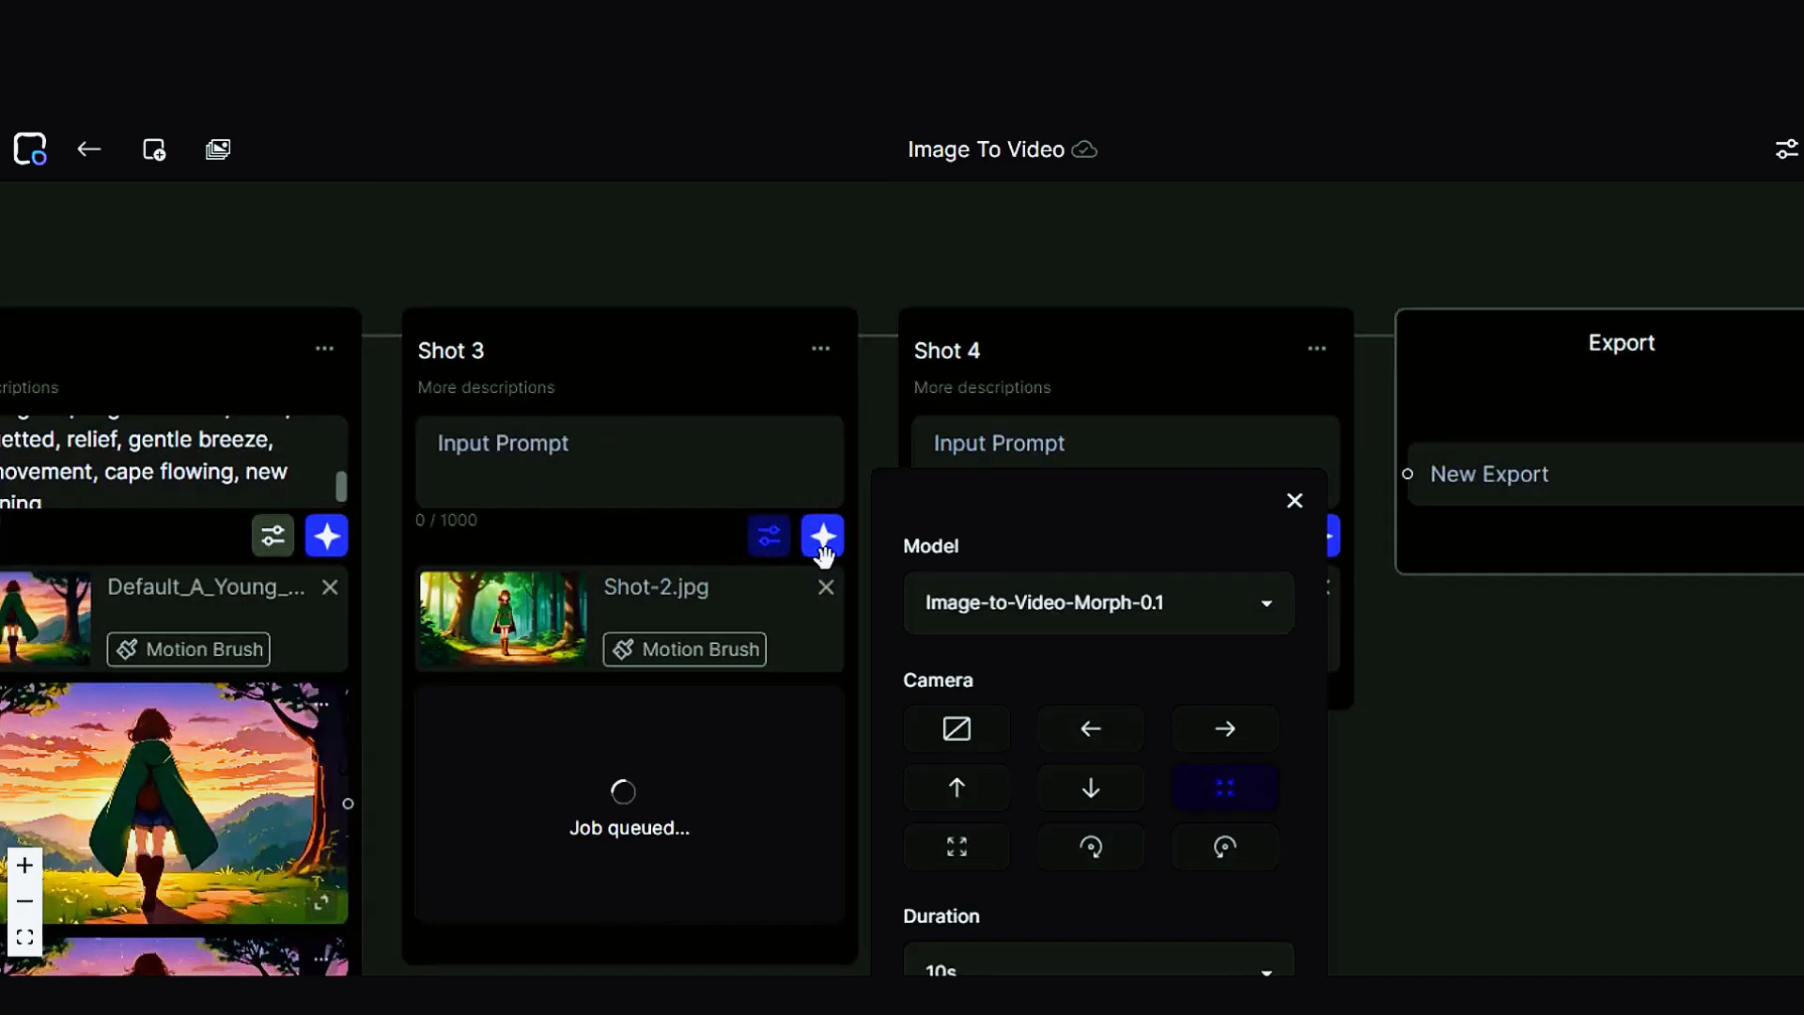
left_click(1294, 501)
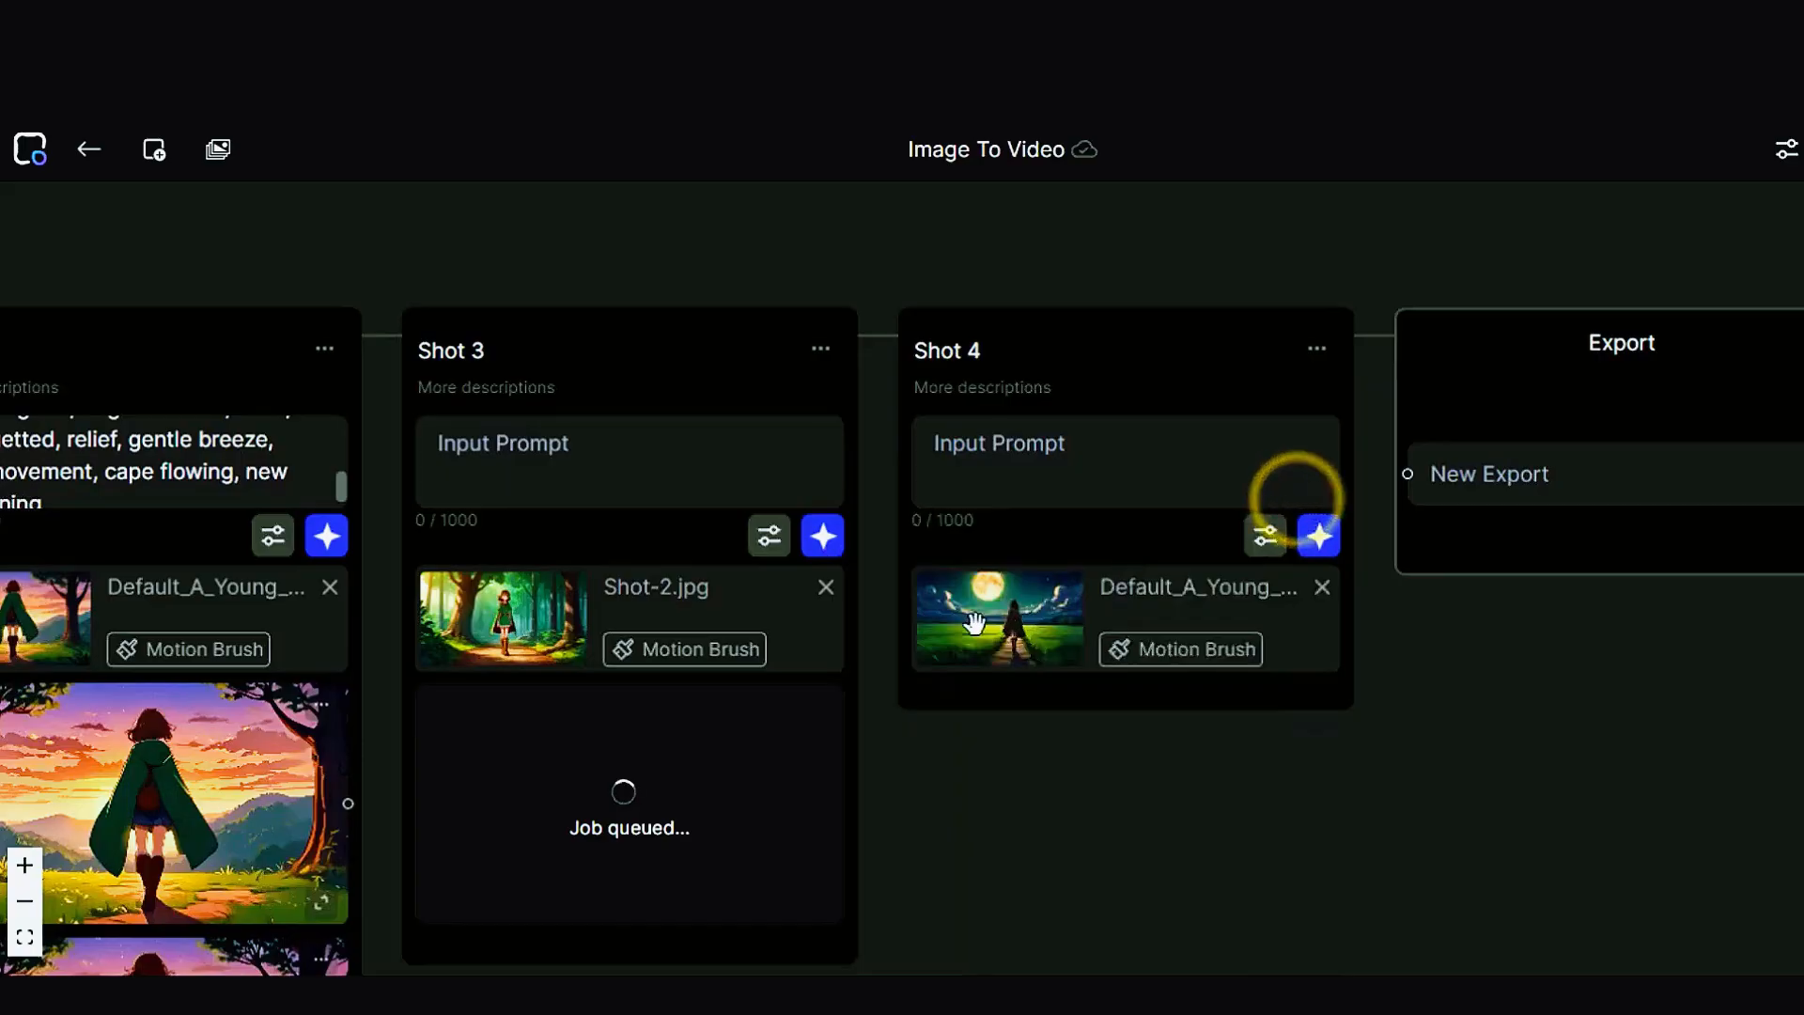
Step: Give Shot 4 the outward-arrows camera zoom and a 10s duration, leave motion at 6, and generate its clip
left_click(1265, 536)
left_click(1472, 851)
scroll(1538, 849, "down", 2)
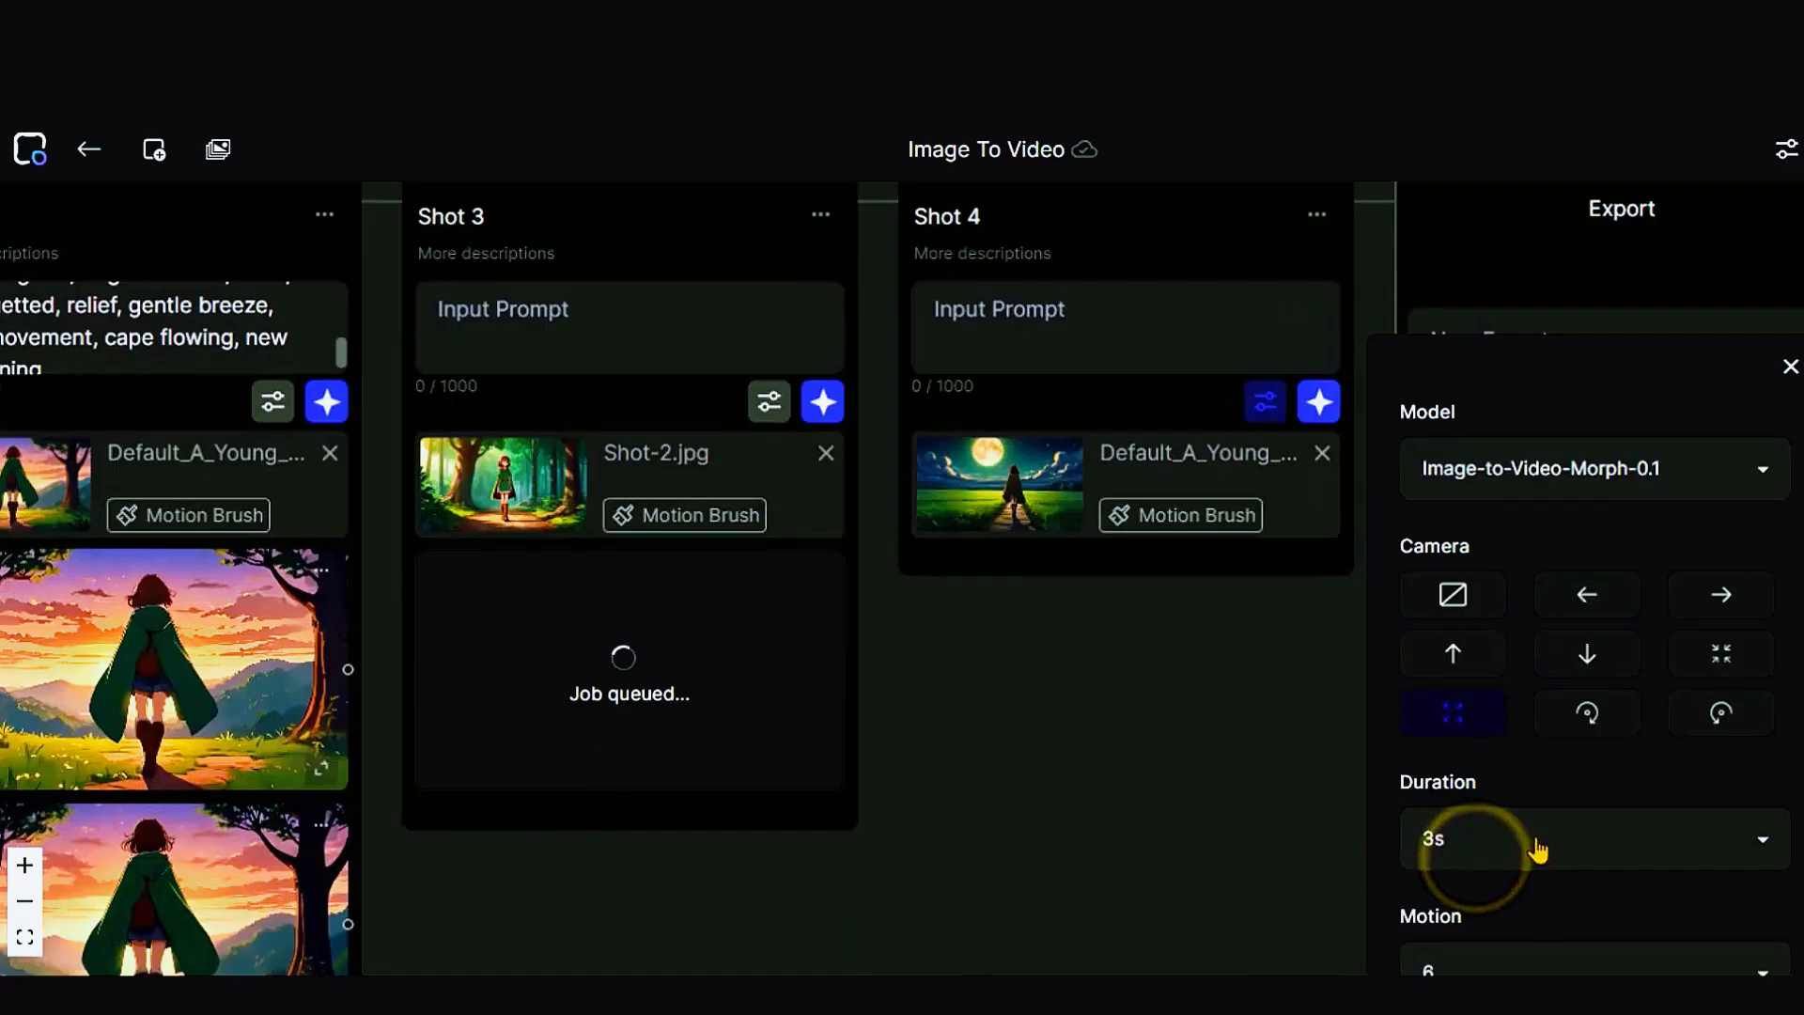
left_click(1538, 842)
left_click(1435, 787)
scroll(1514, 840, "down", 2)
left_click(1514, 837)
left_click(1514, 836)
scroll(1516, 840, "up", 2)
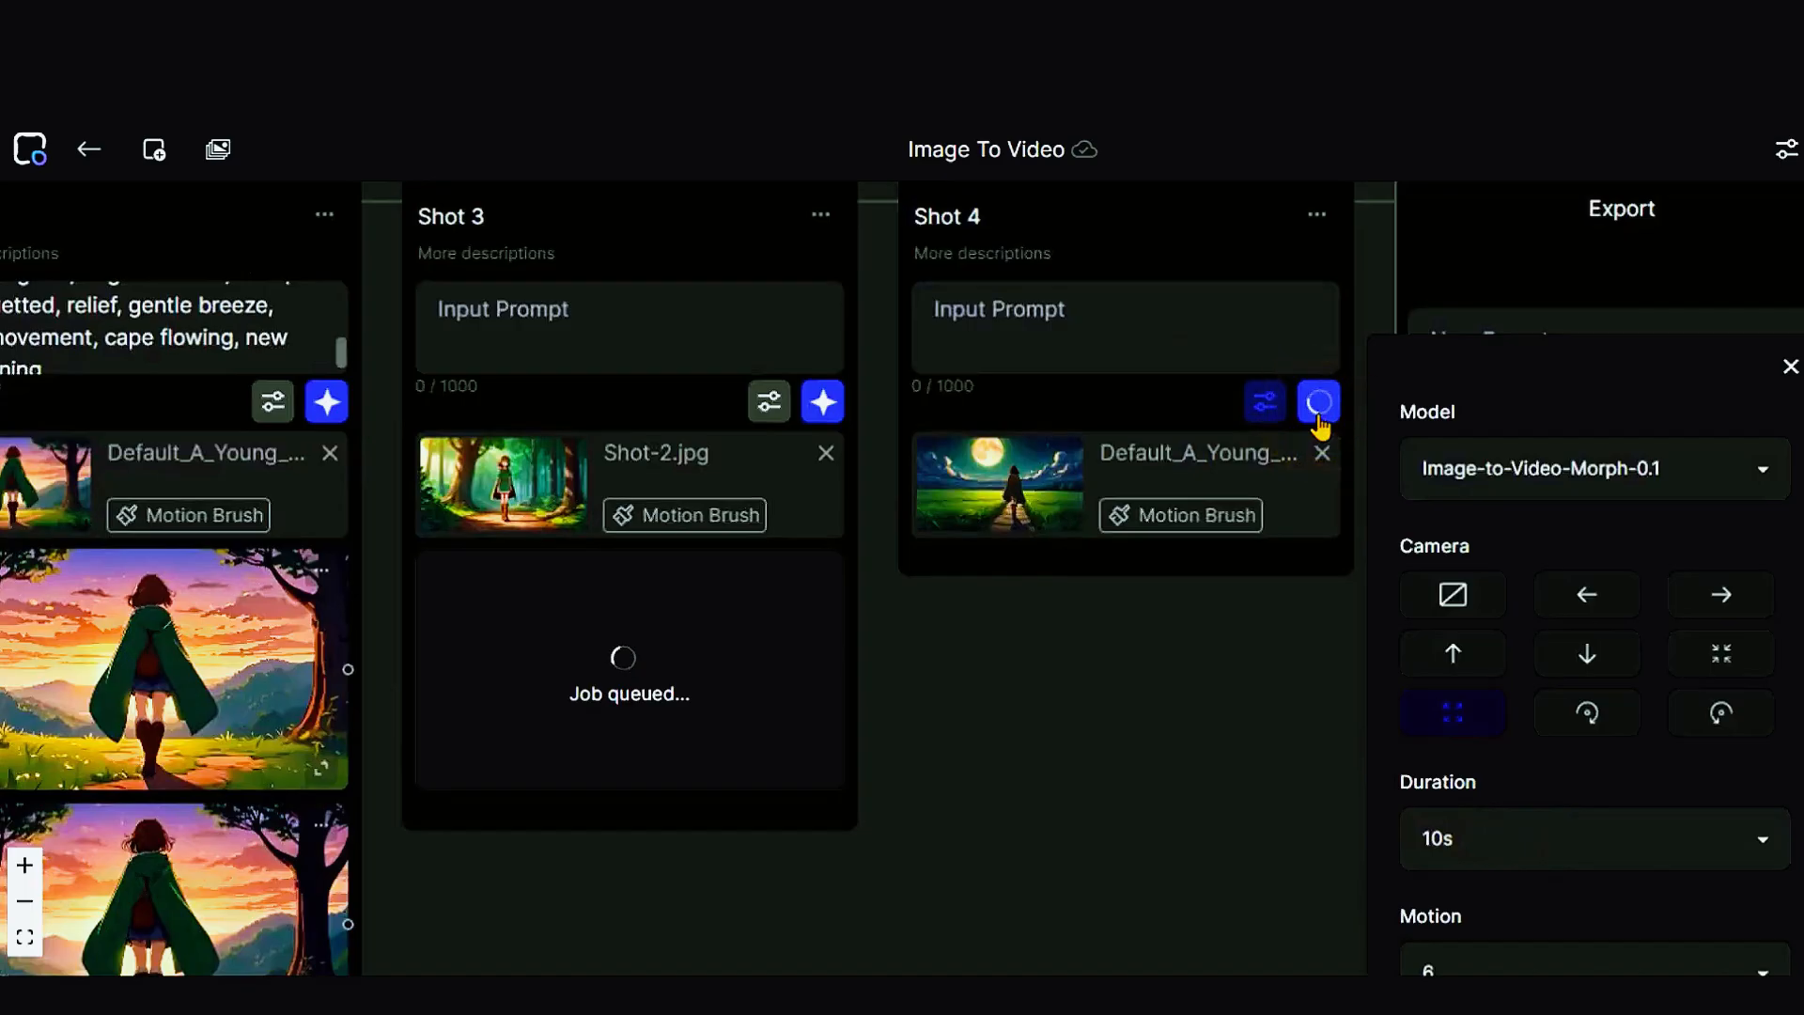
Step: Play the clips generated without prompts for Shot 3 and Shot 4 in the enlarged preview
left_click_drag(1096, 780, 794, 794)
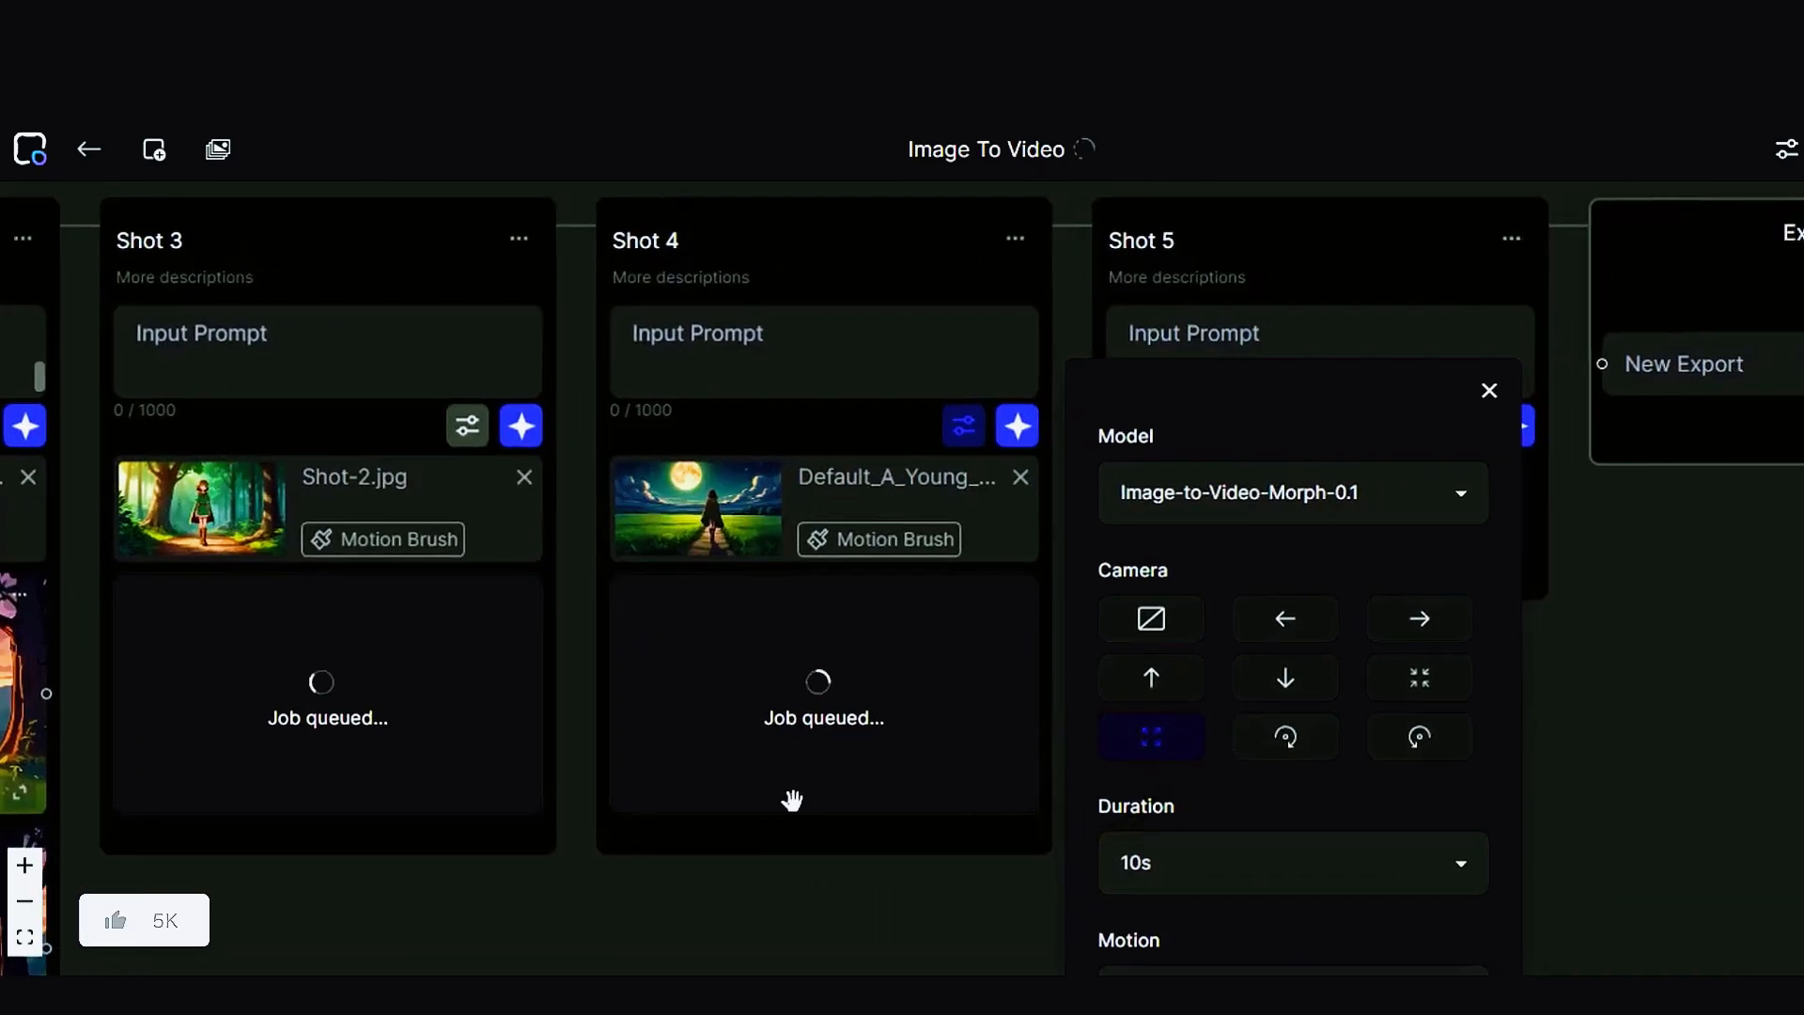
left_click(343, 714)
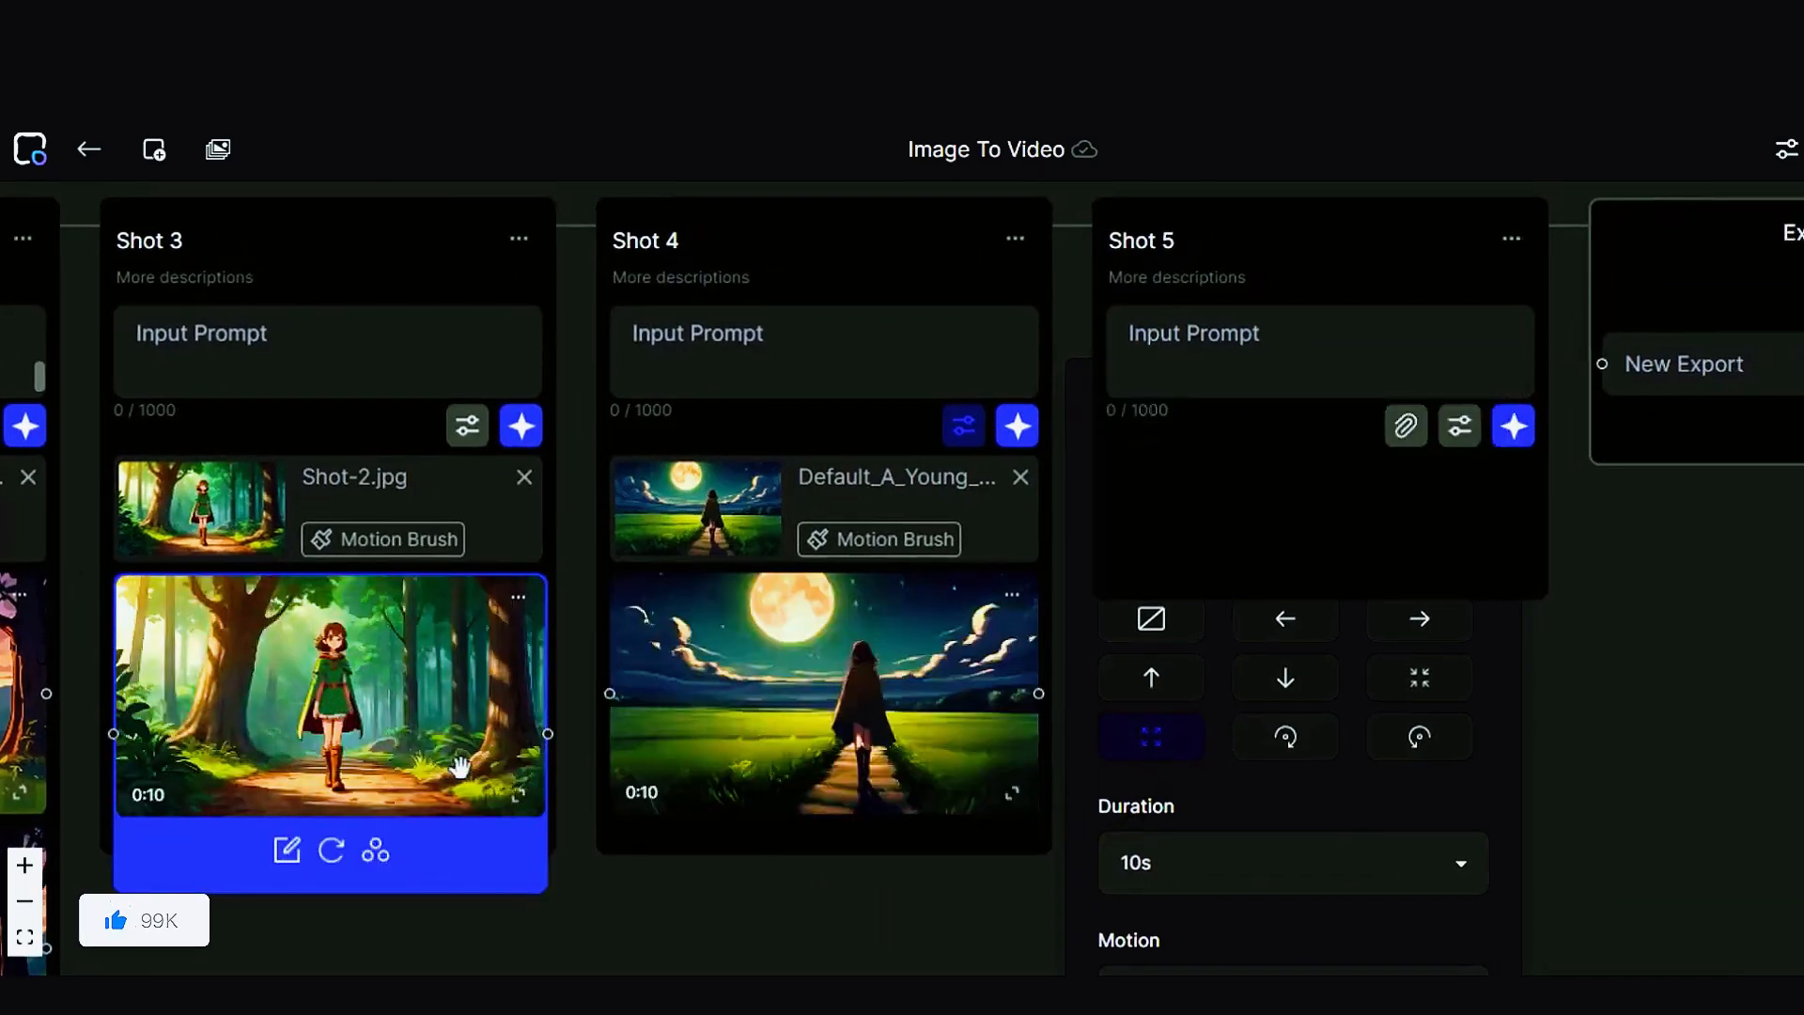
left_click(518, 794)
left_click(486, 661)
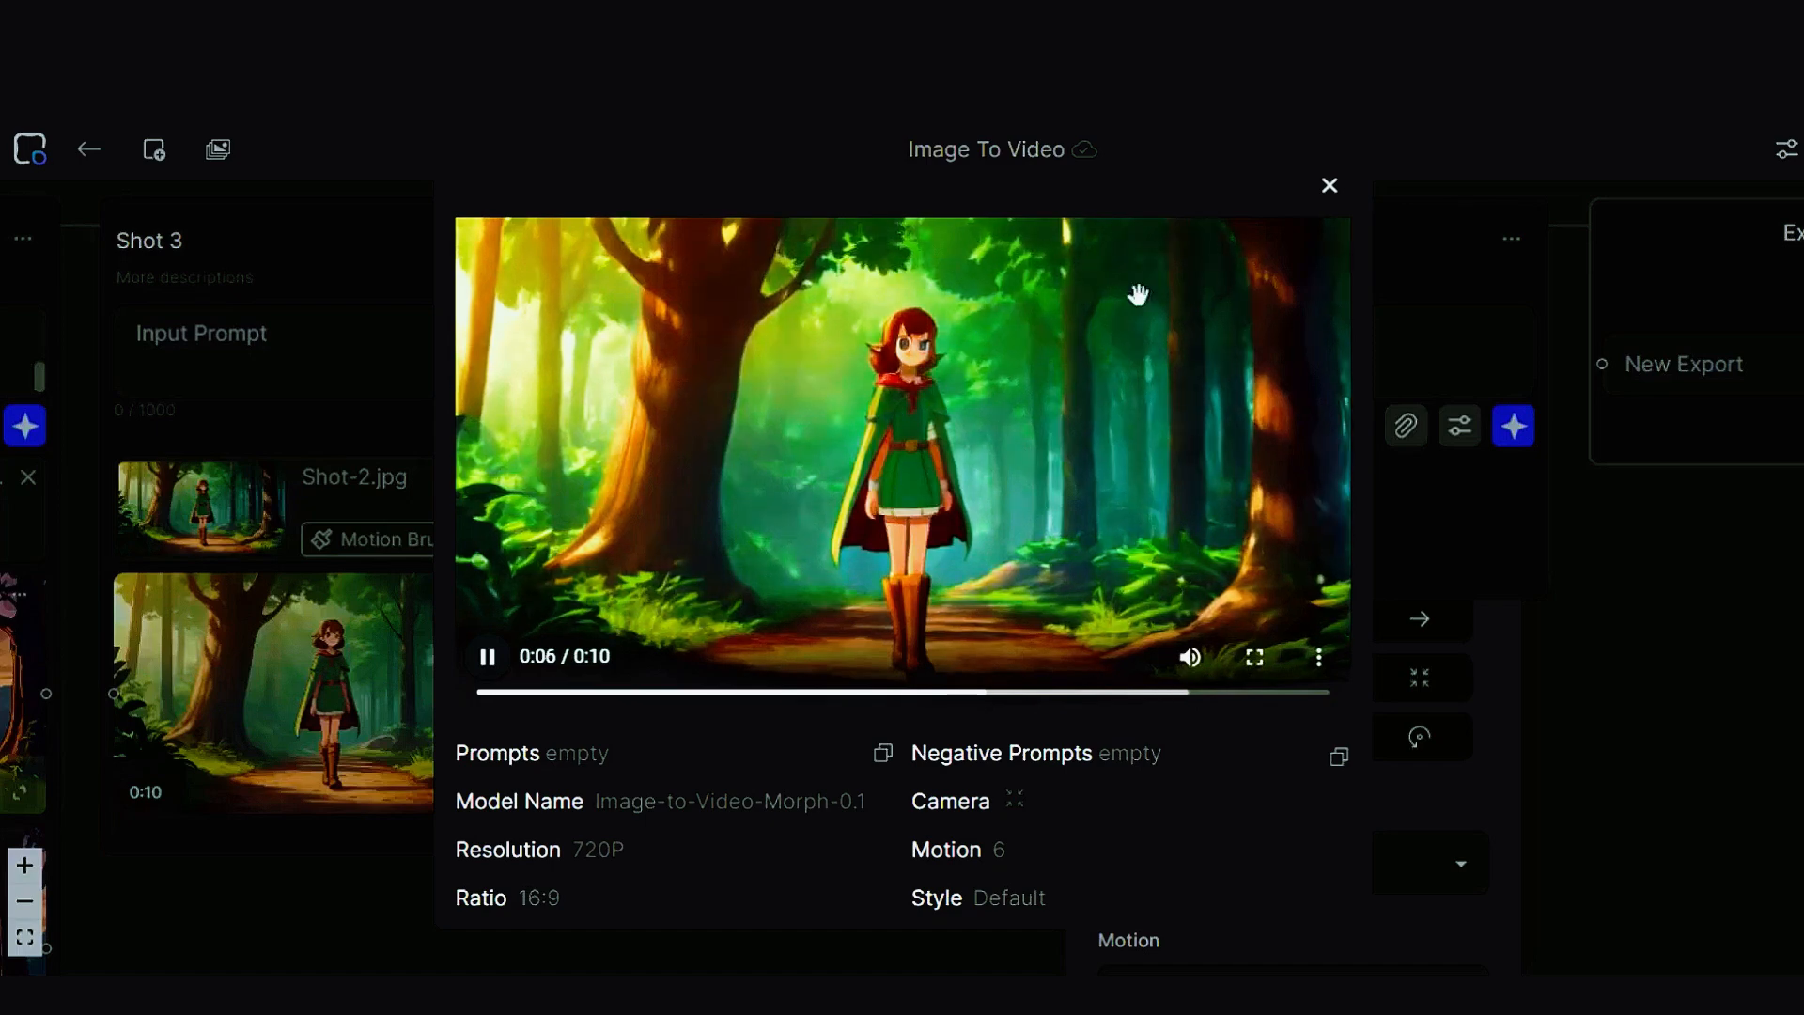
left_click(1329, 186)
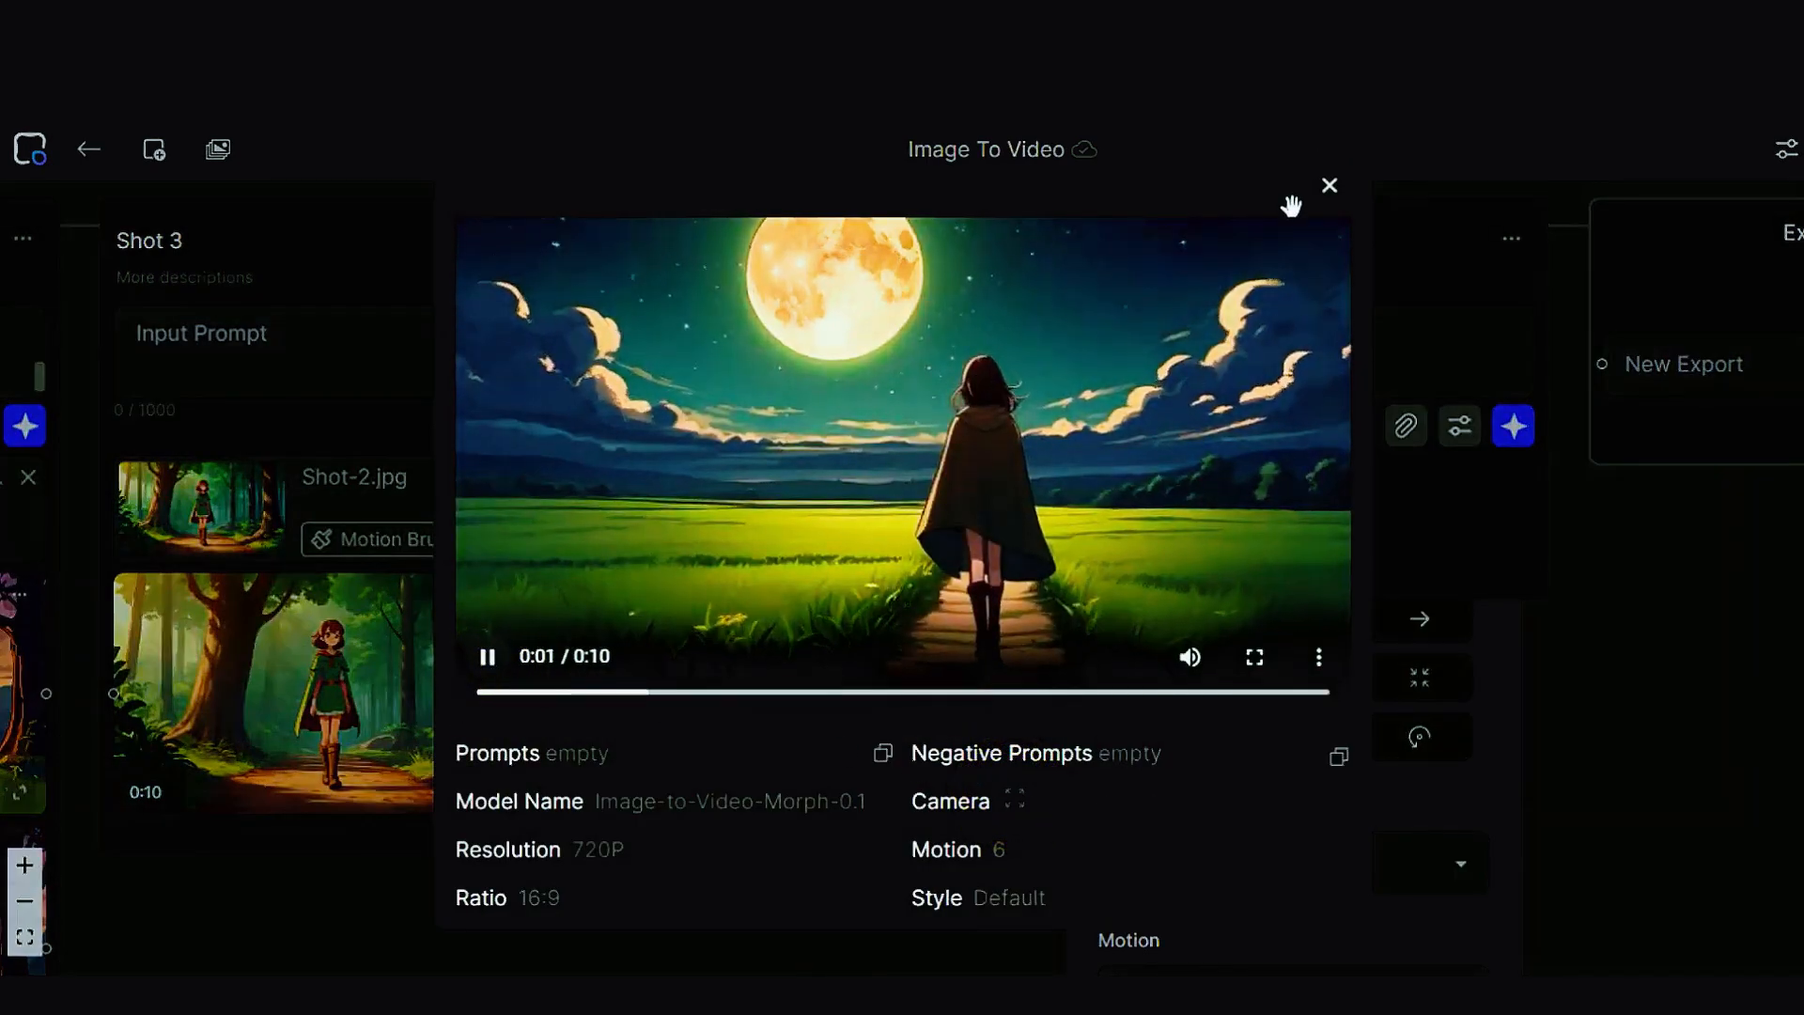
Step: Play the second, prompt-based clips of Shot 3 and Shot 4 in the enlarged preview
left_click(516, 846)
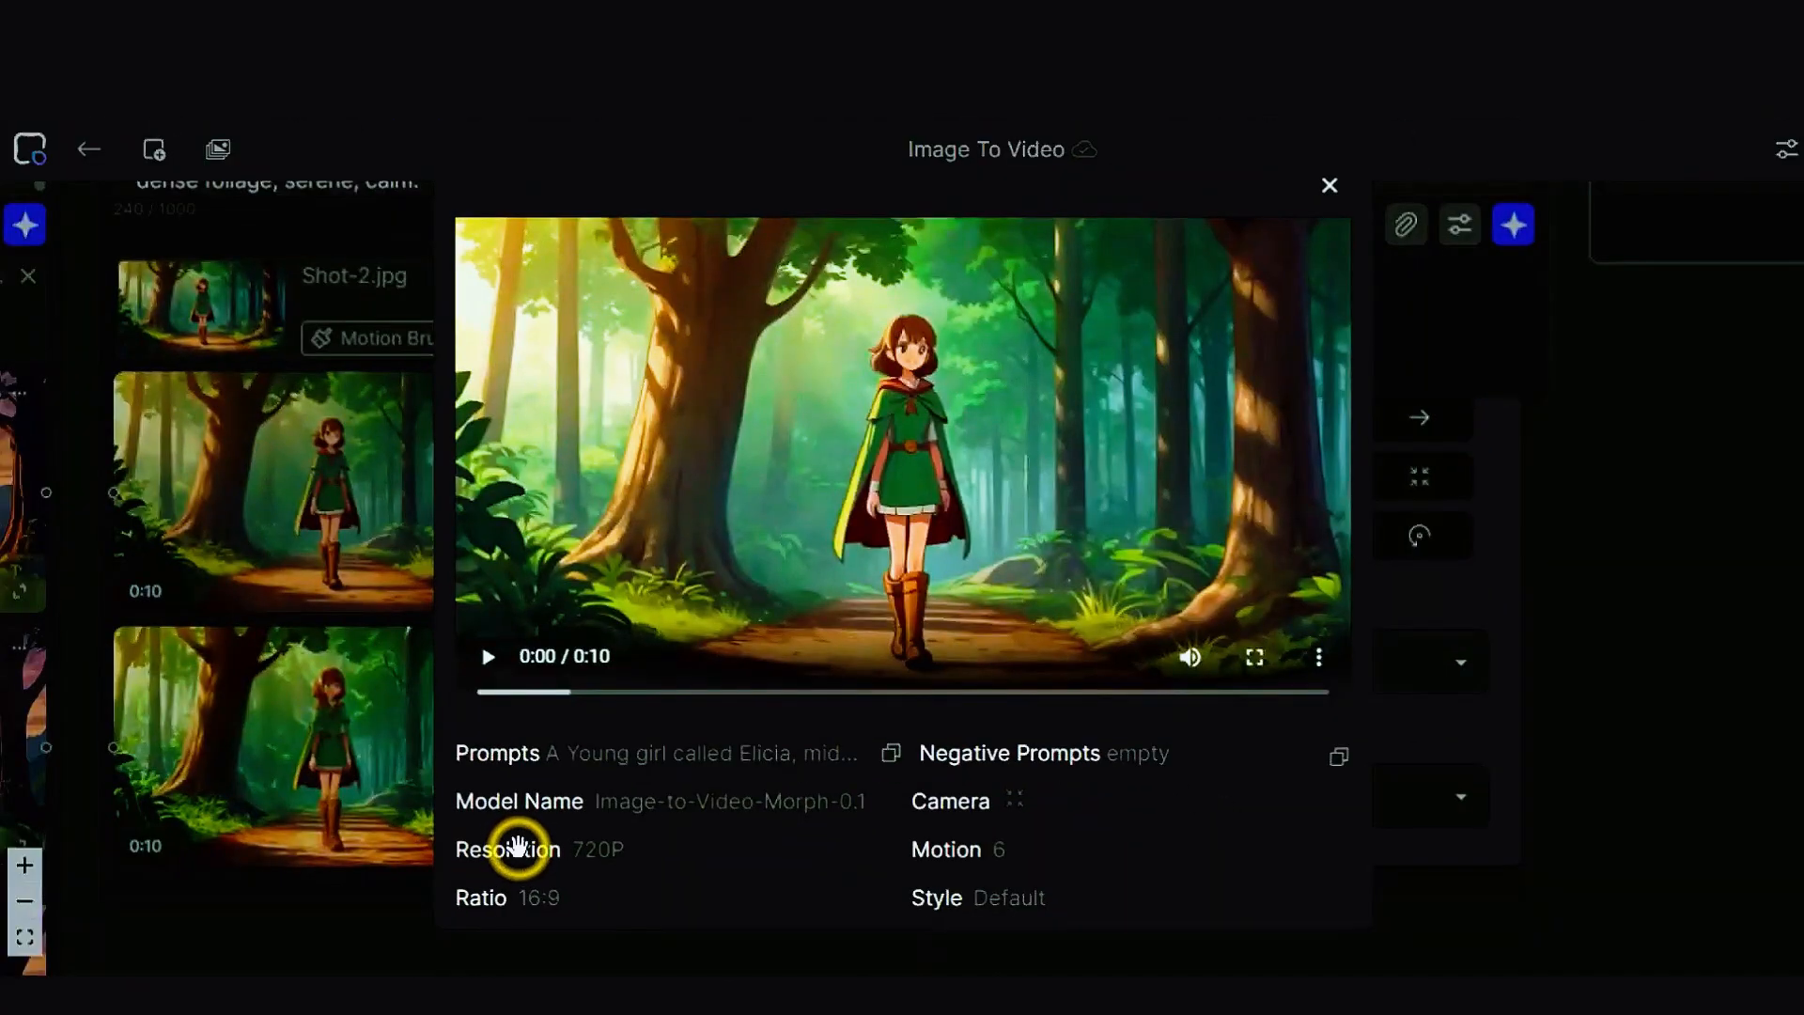
left_click(491, 654)
left_click(1329, 187)
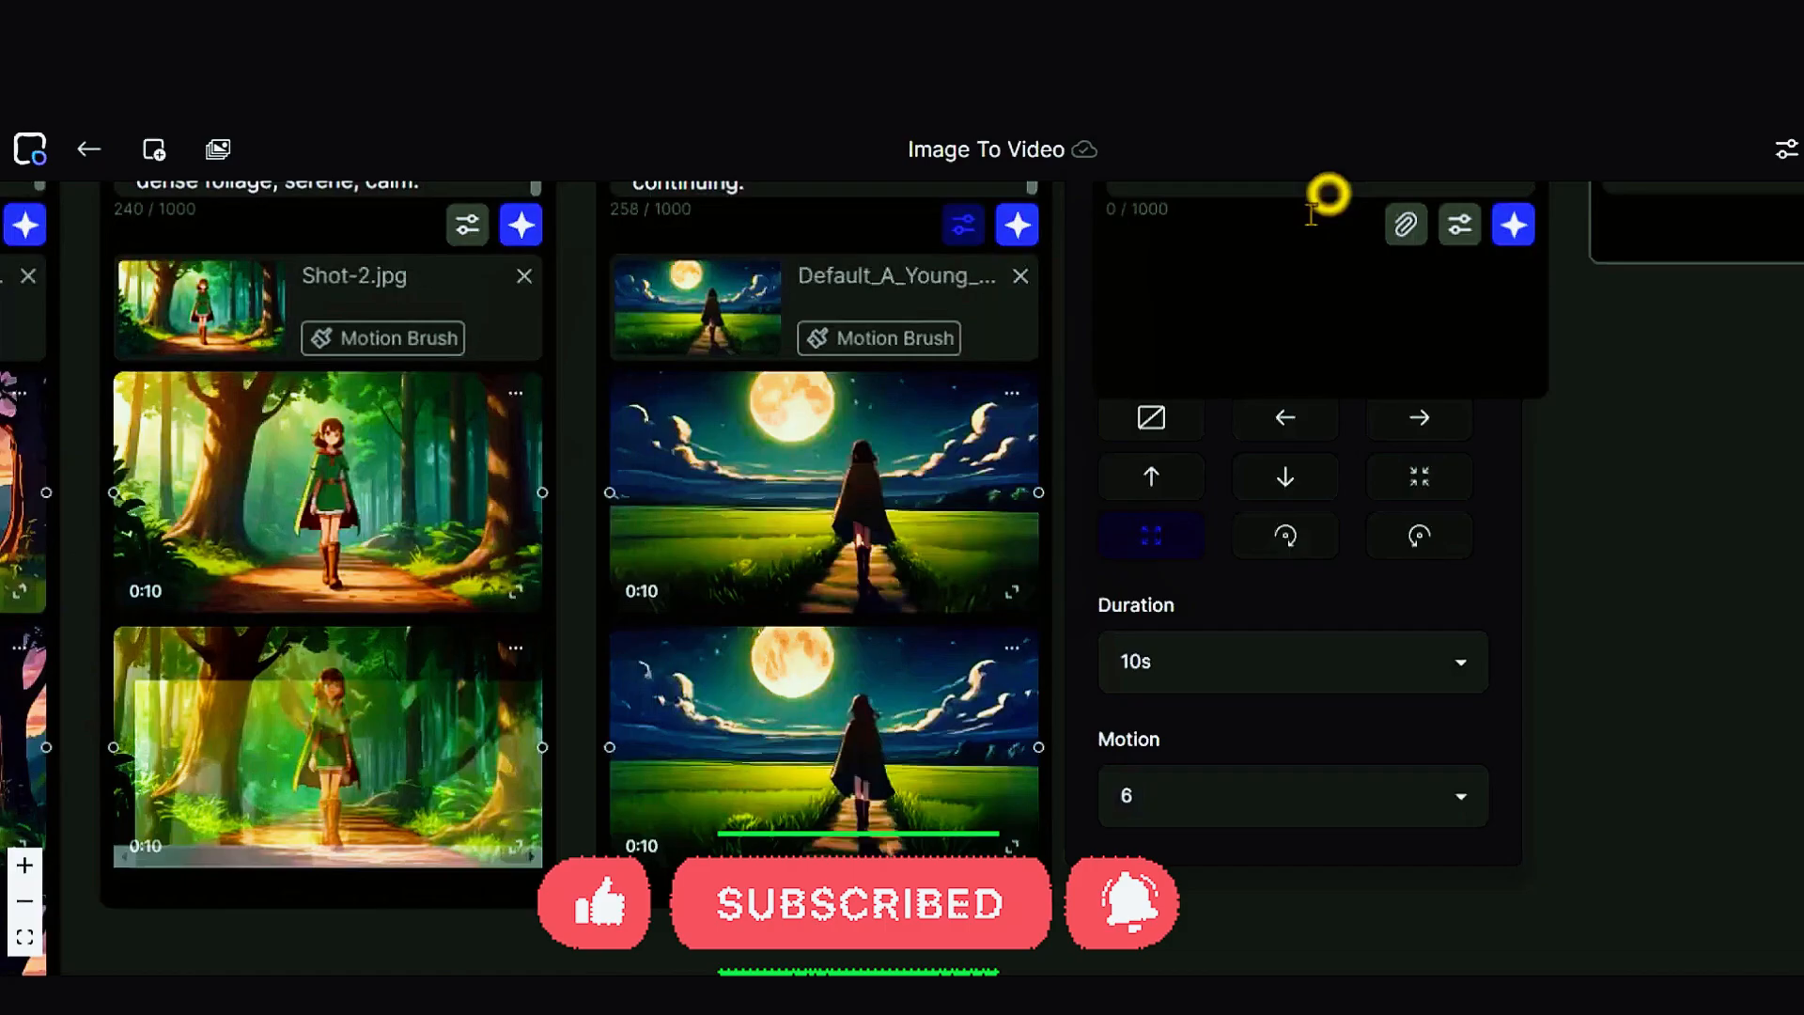
left_click(816, 766)
left_click(1017, 853)
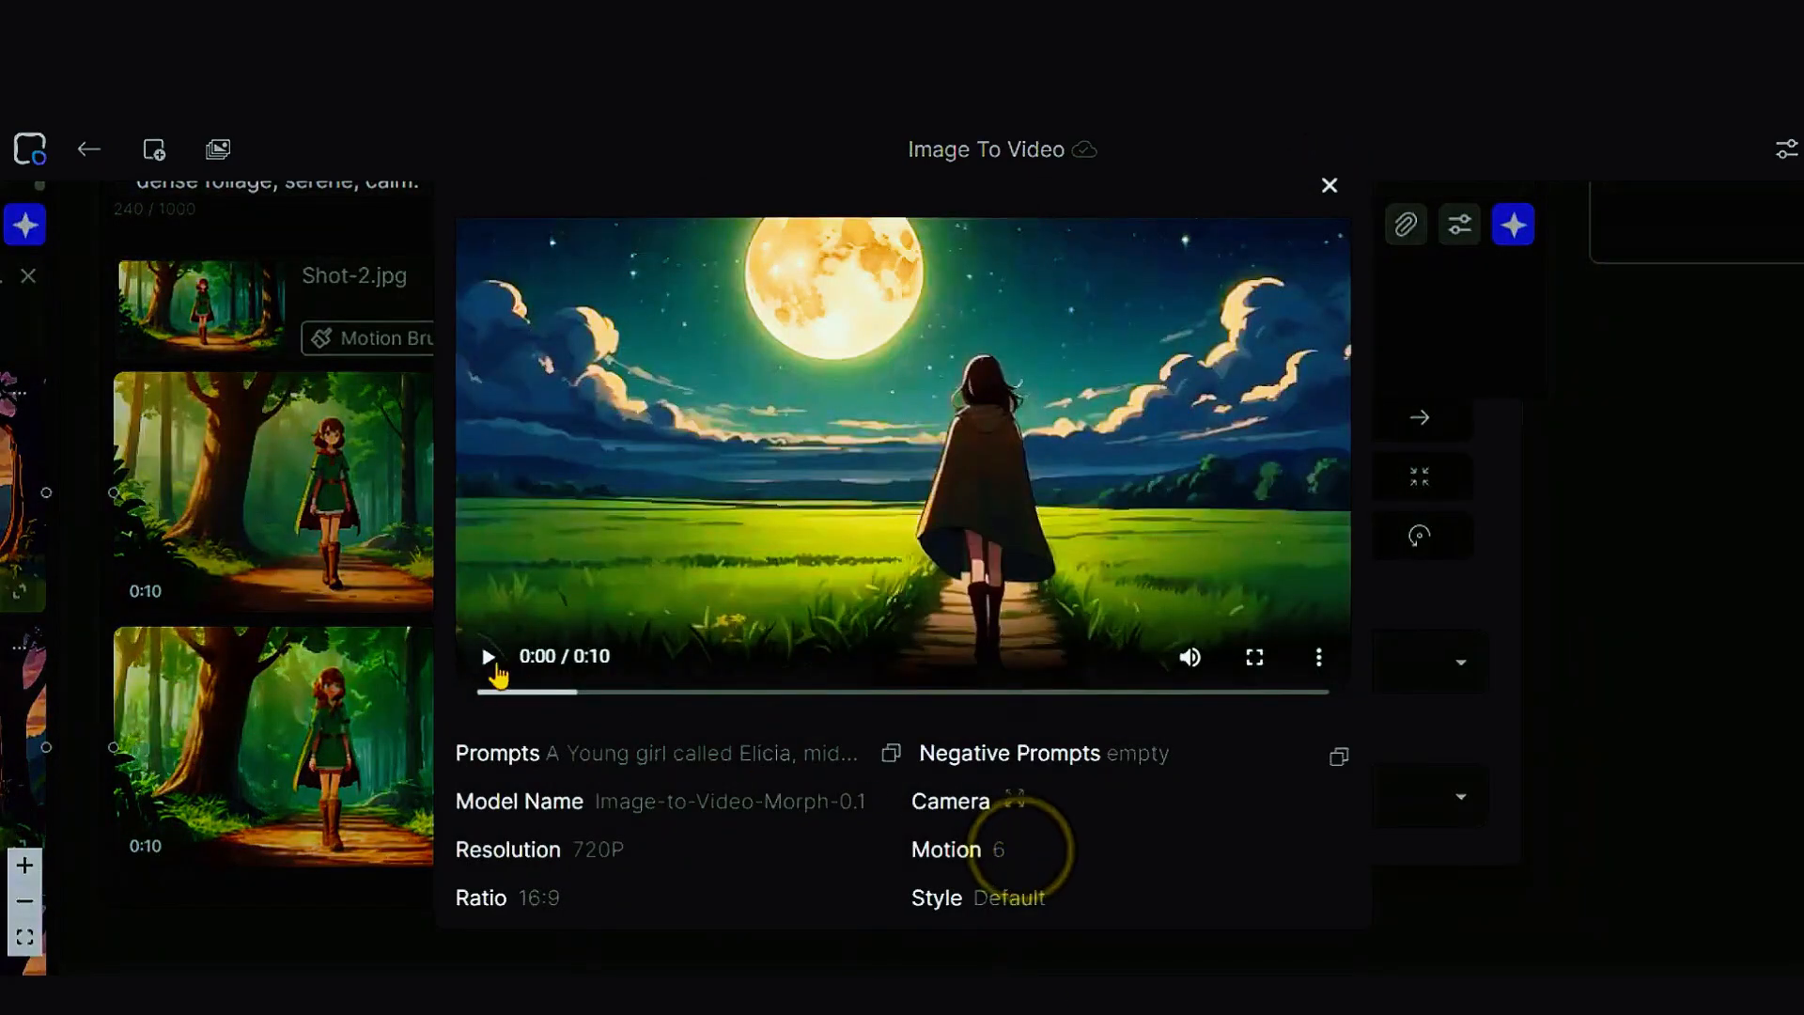
left_click(490, 656)
left_click(491, 656)
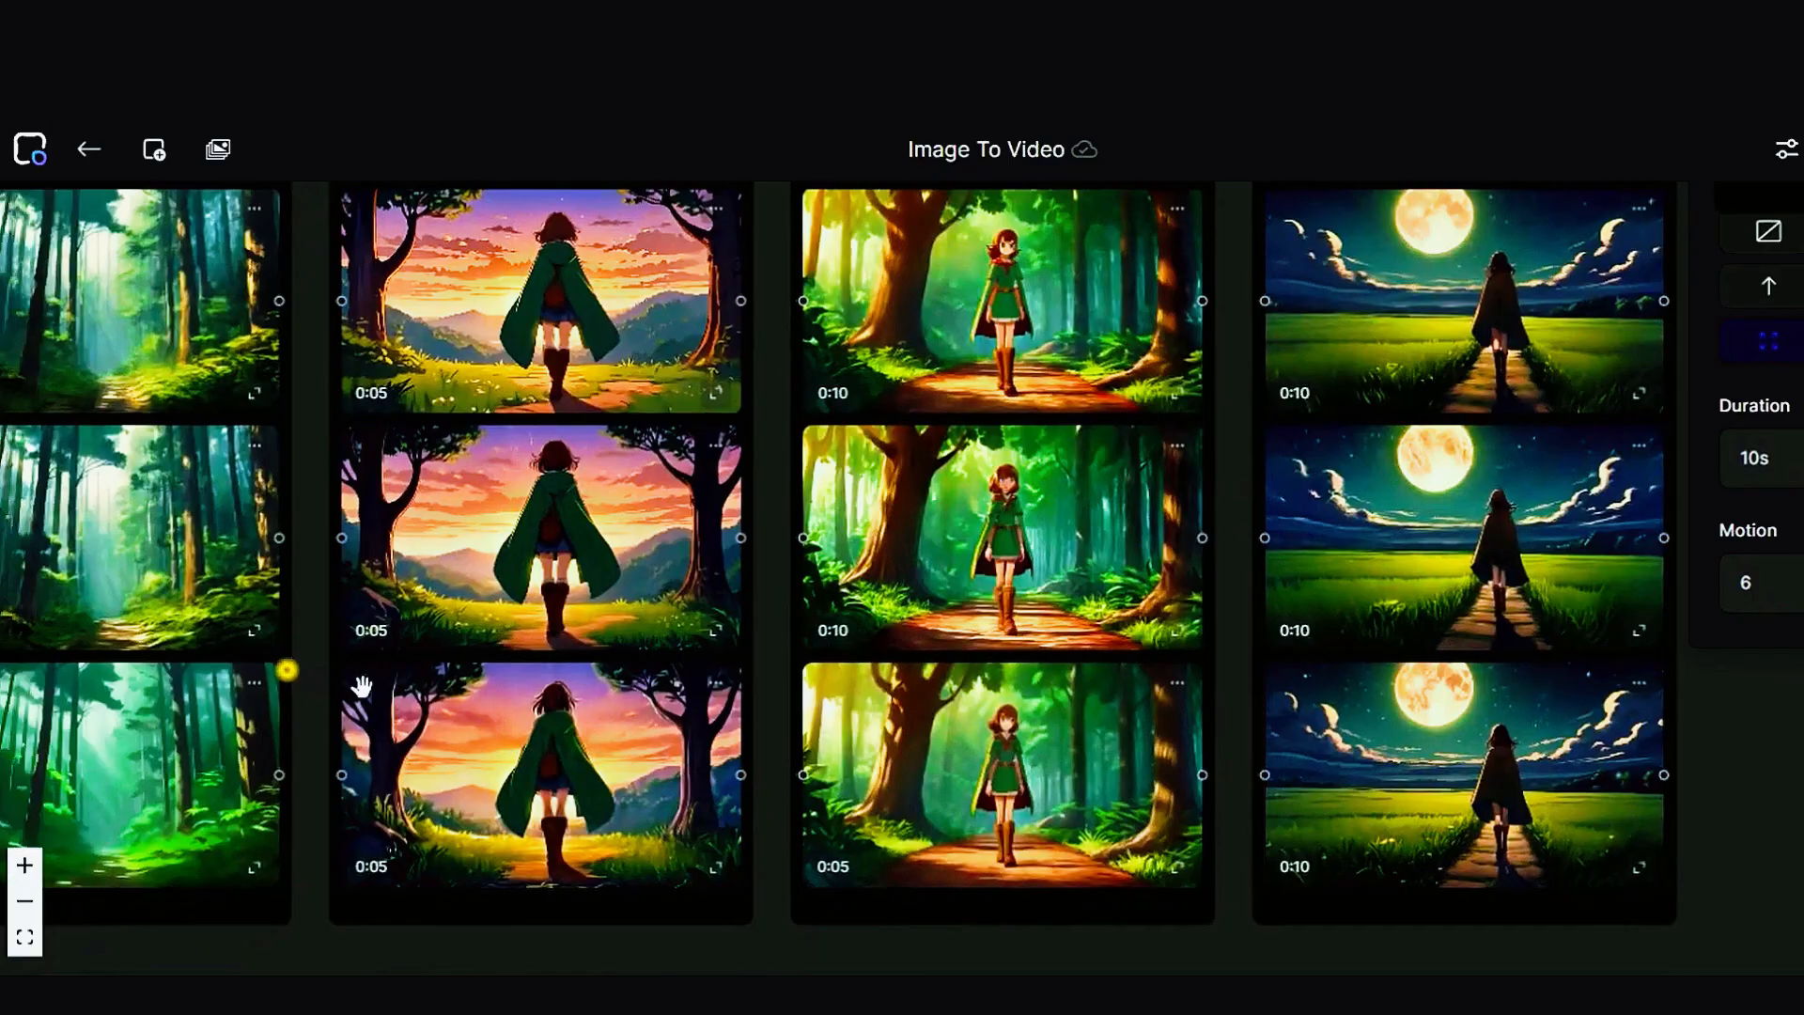
Step: Link Shot 1's second clip to Shot 2's second clip, and that one to Shot 3's first clip
mouse_move(291, 673)
left_mouse_down()
mouse_move(467, 666)
mouse_move(410, 710)
left_mouse_up()
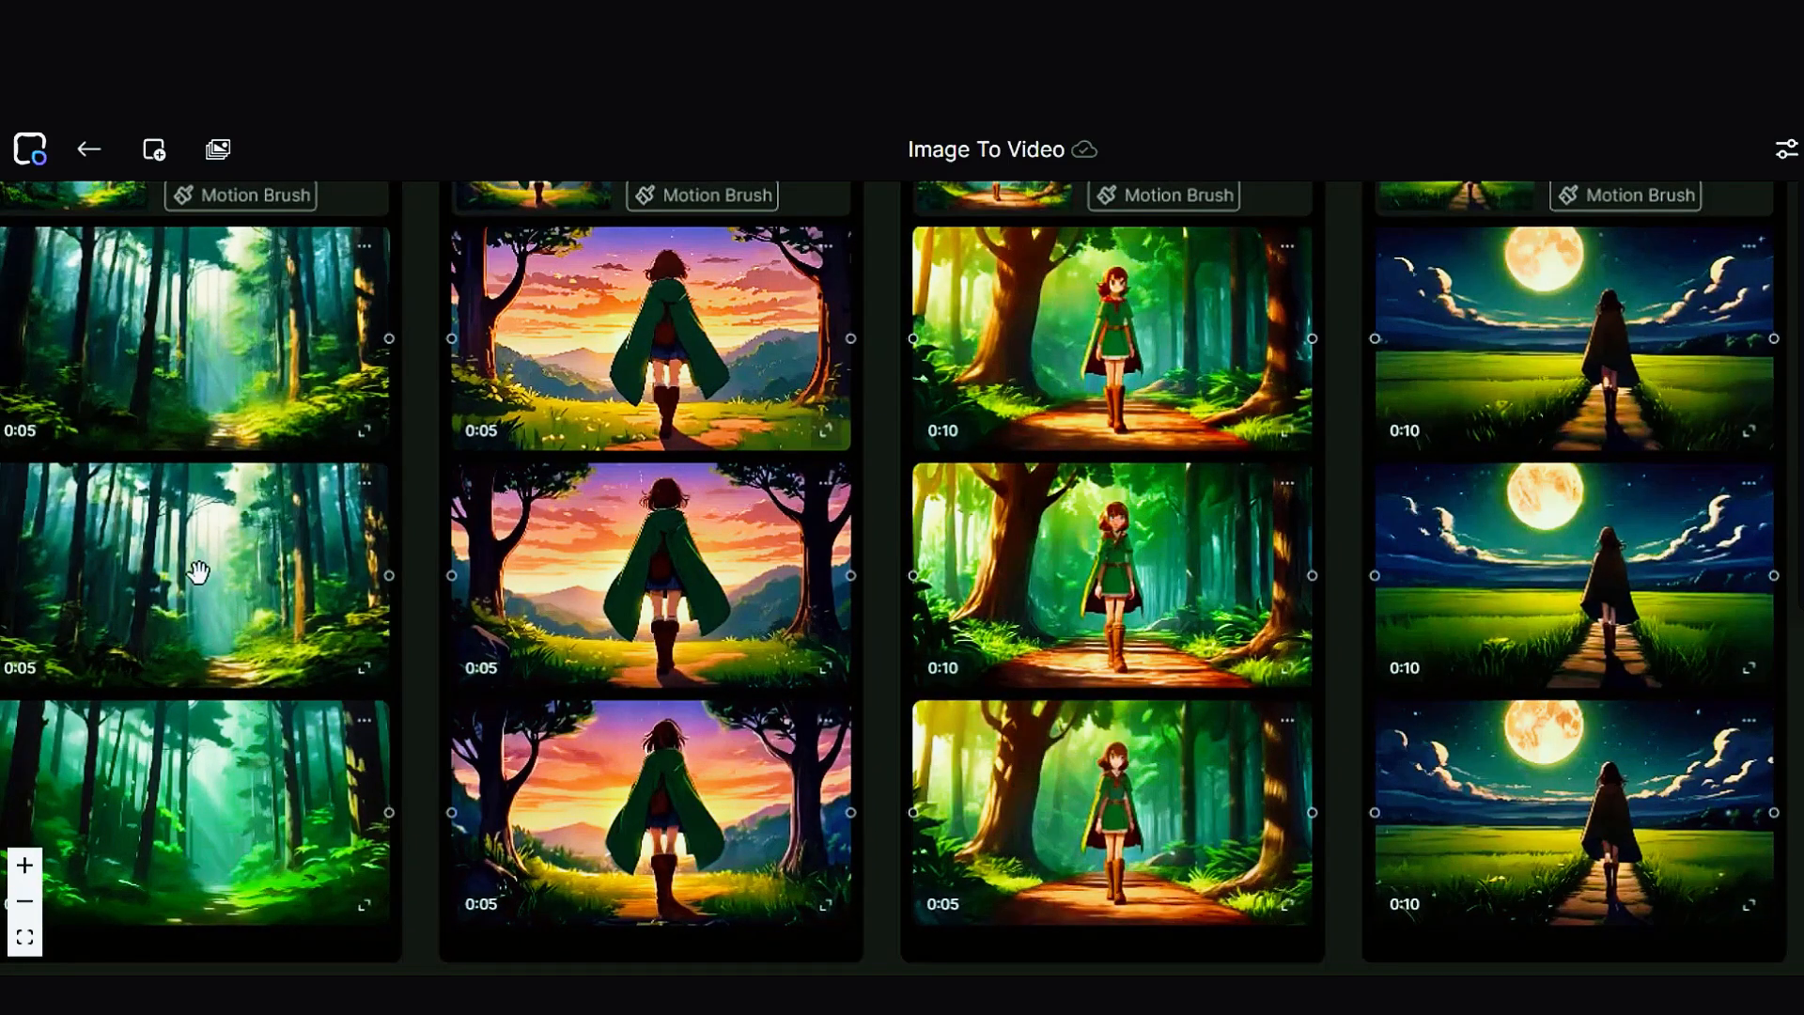
left_click_drag(389, 575, 442, 580)
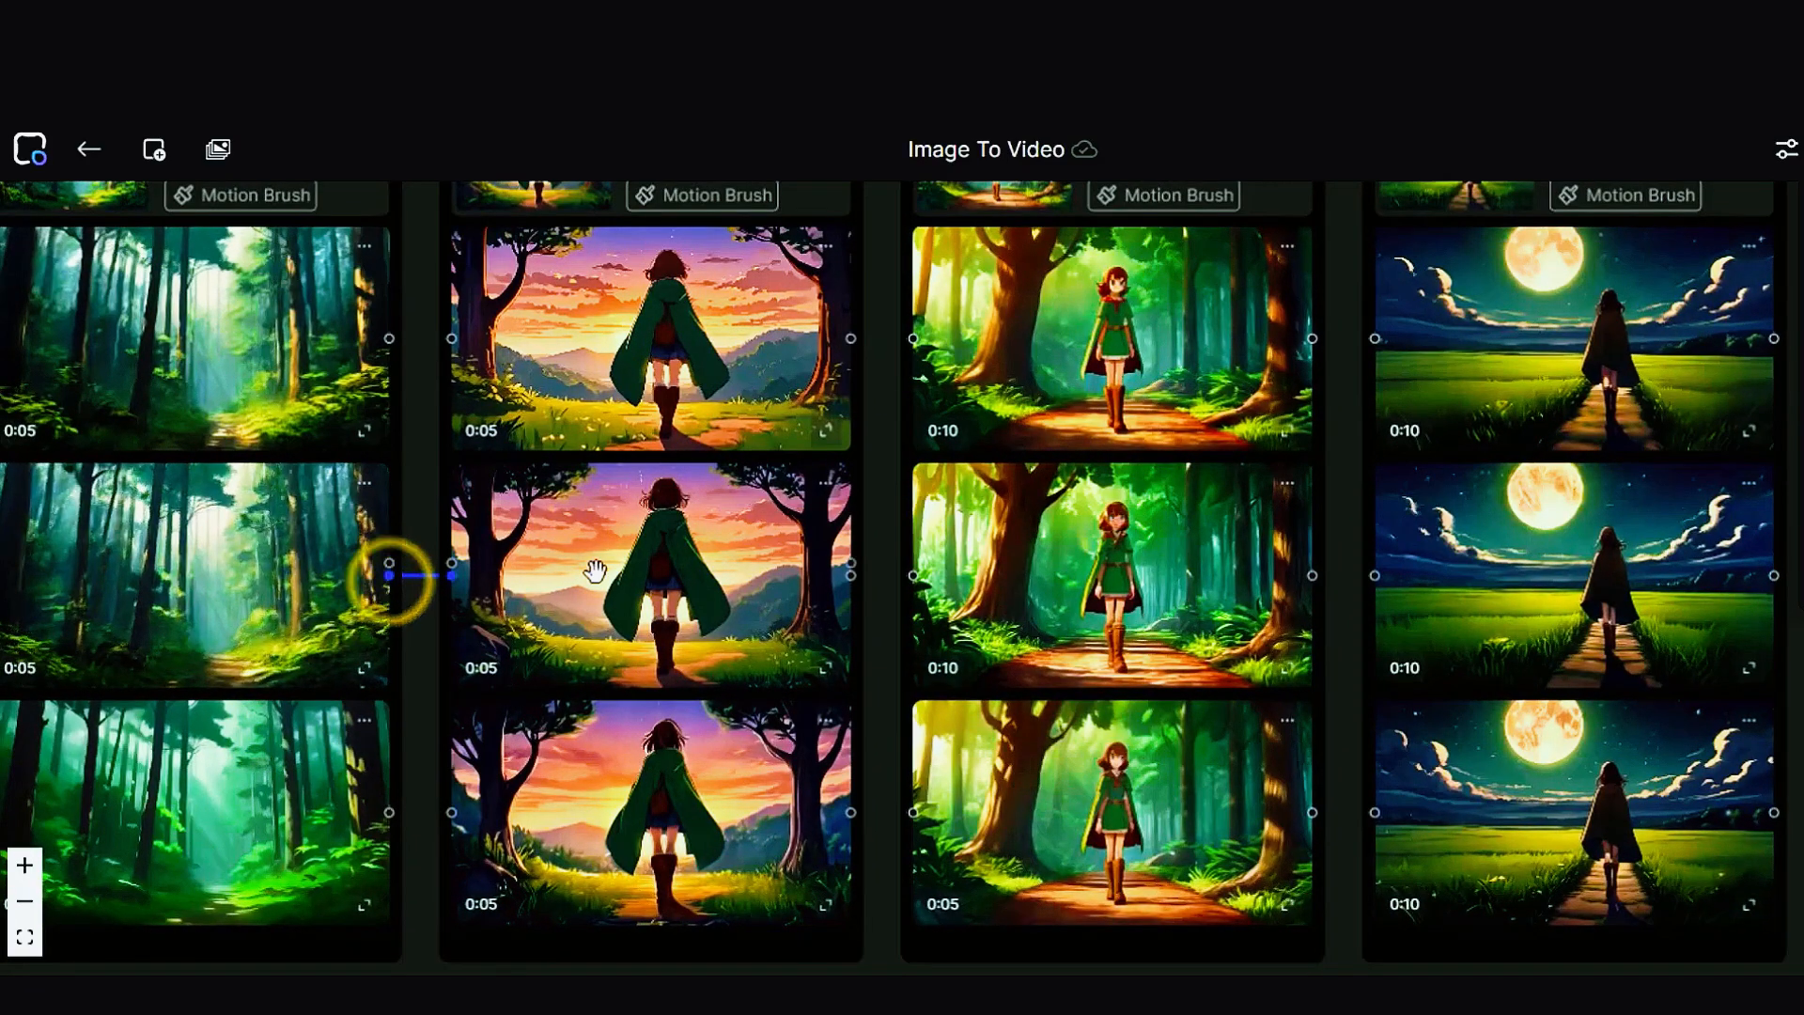
scroll(1125, 561, "up", 1)
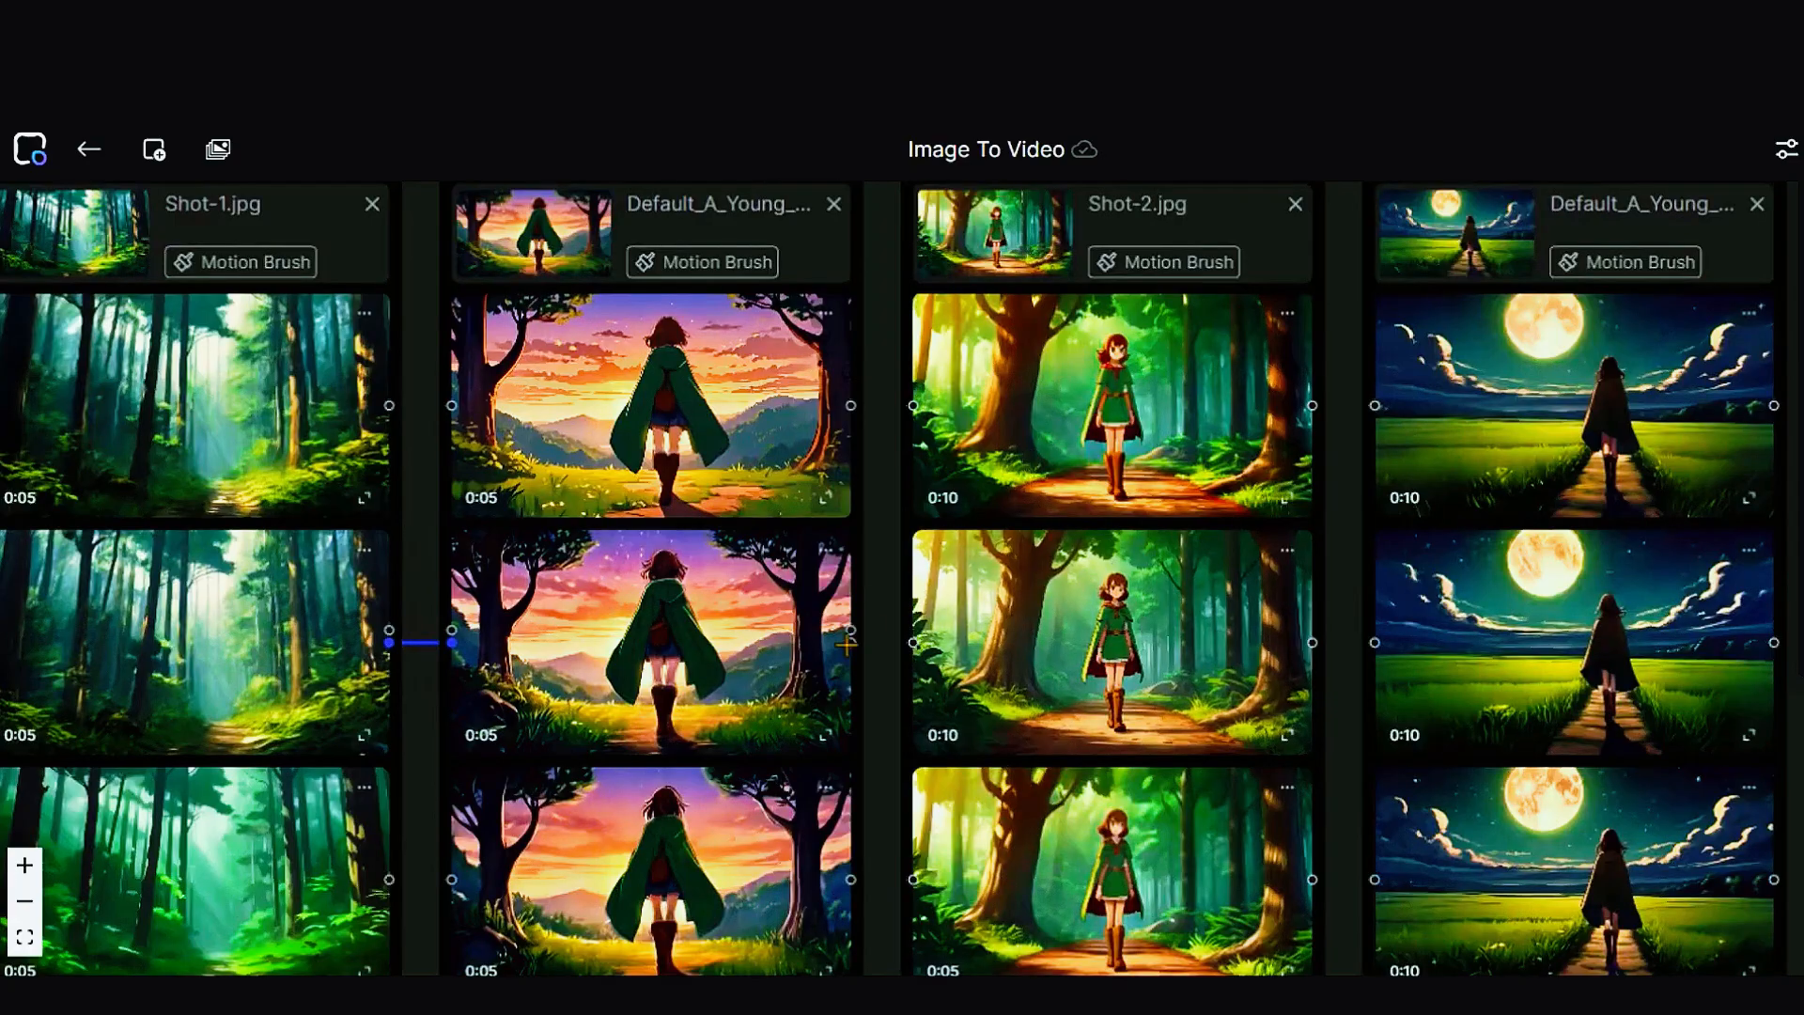
left_click_drag(847, 644, 914, 408)
Step: Link Shot 3's first clip to Shot 4's first clip, and connect that one to New Export to export the sequence
left_click_drag(1237, 696, 1223, 694)
left_click_drag(1339, 623, 894, 713)
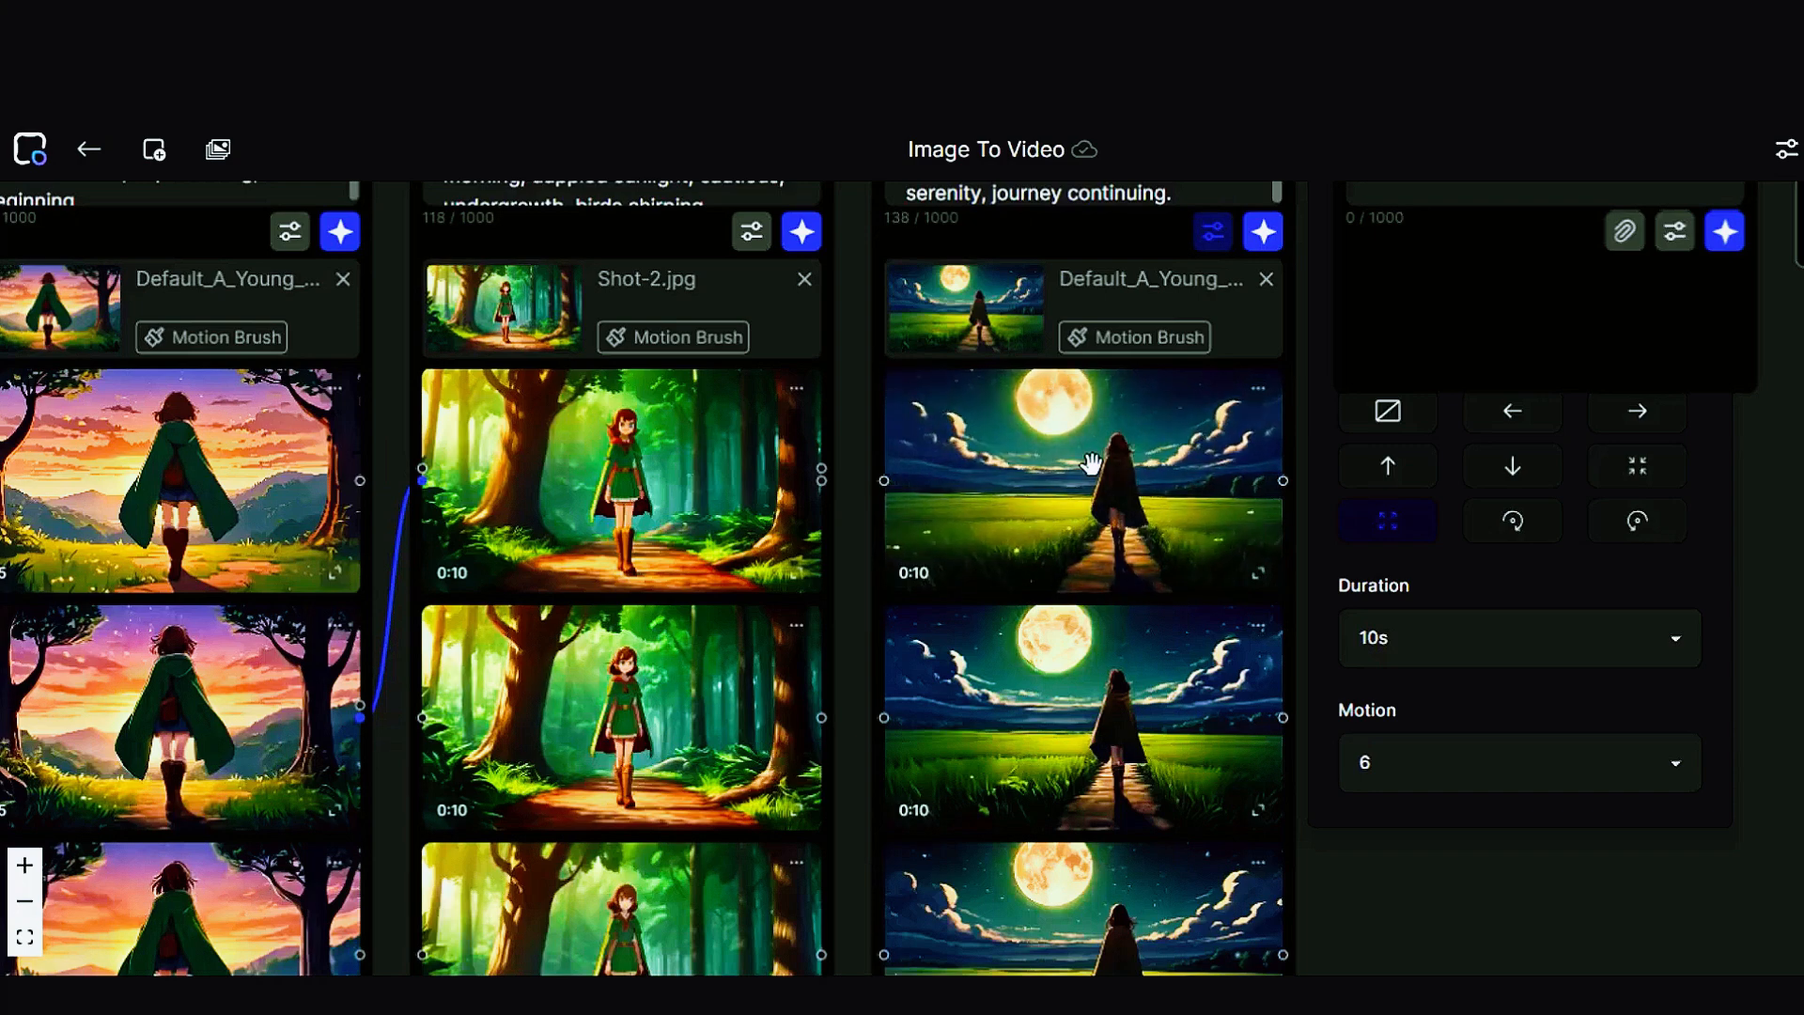
left_click_drag(1756, 708, 1056, 931)
left_click(580, 699)
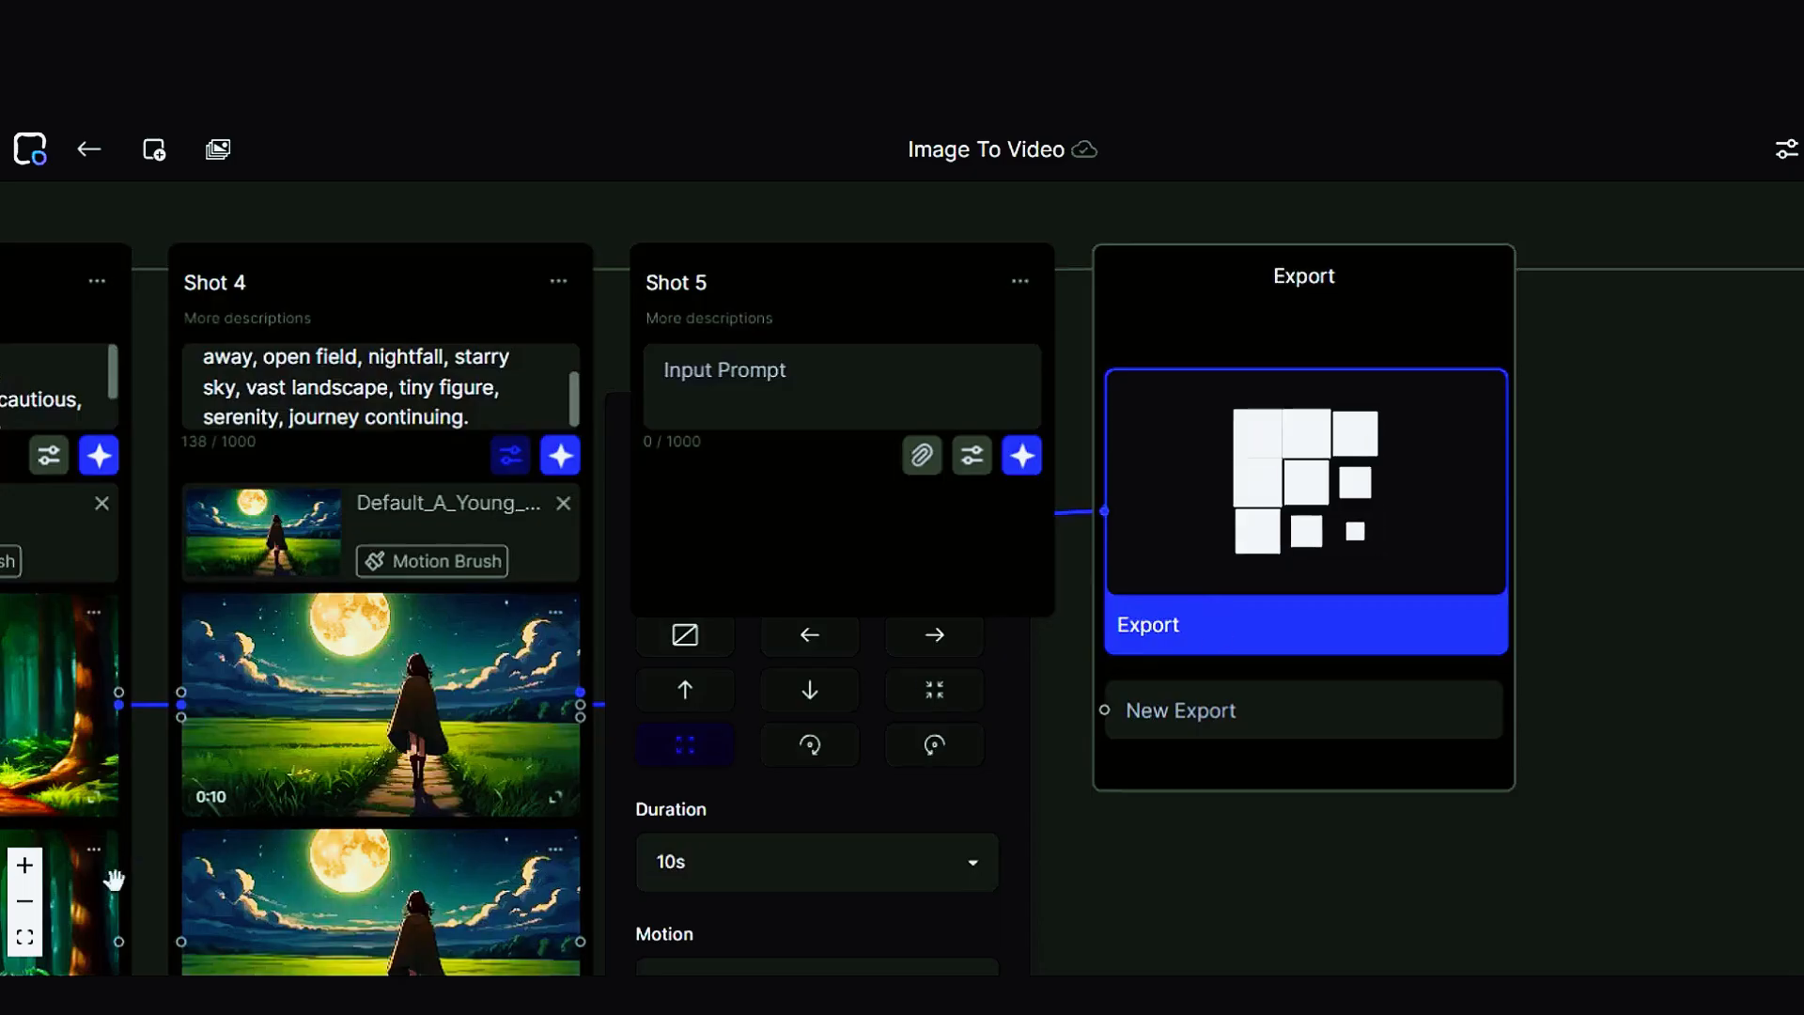
Step: Check the linked shot sequence across the storyboard, and open the exported video and play it
left_click(25, 900)
left_click_drag(927, 886, 1313, 805)
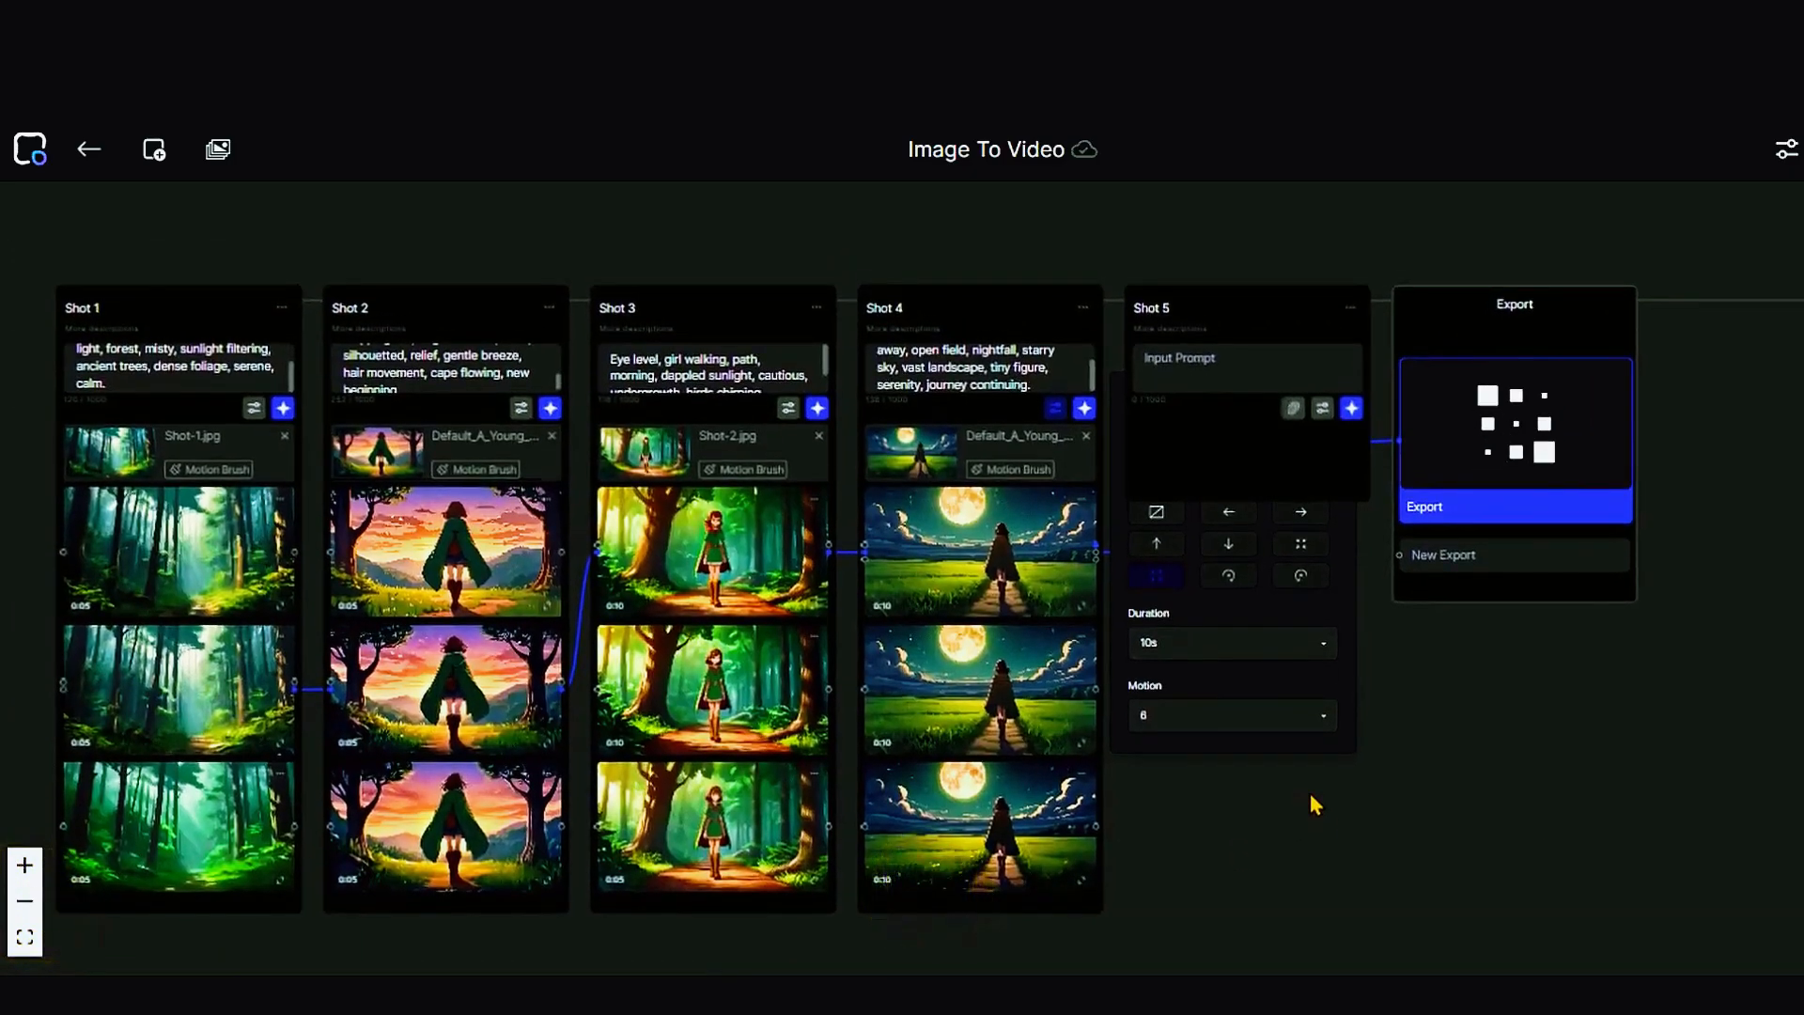
left_click(24, 866)
left_click(24, 866)
left_click(25, 866)
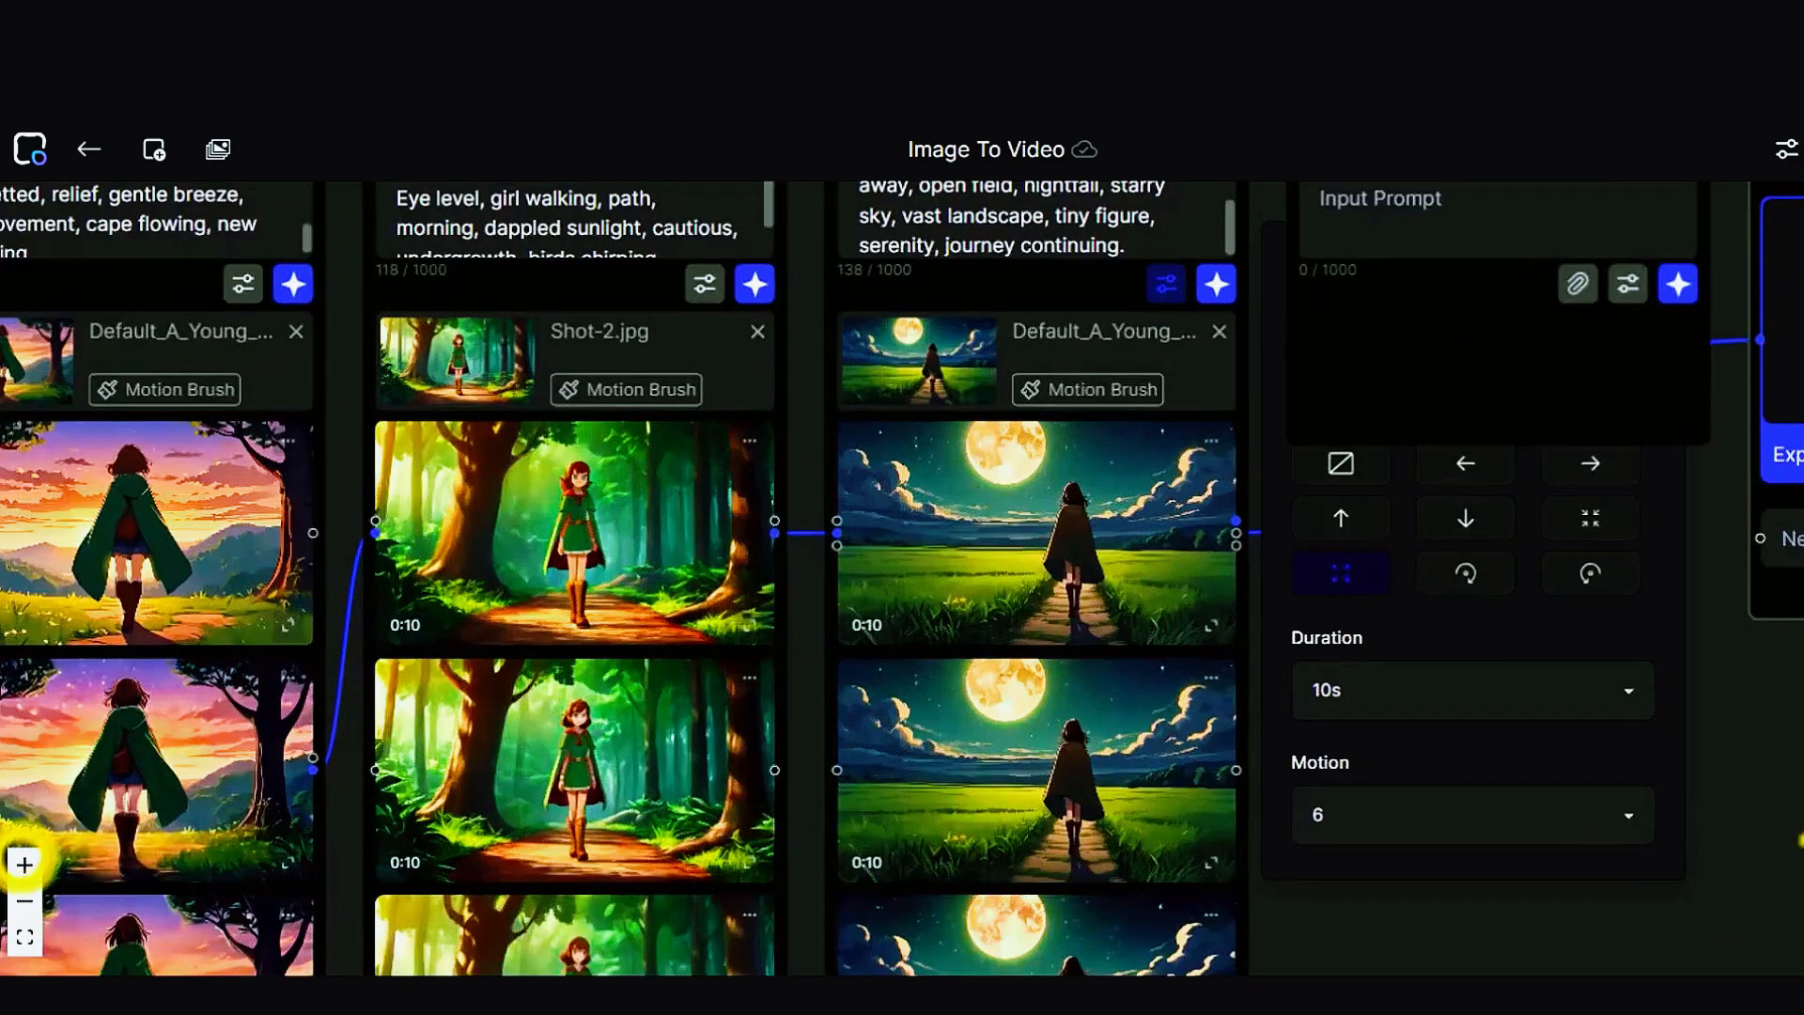
left_click_drag(1799, 844, 646, 883)
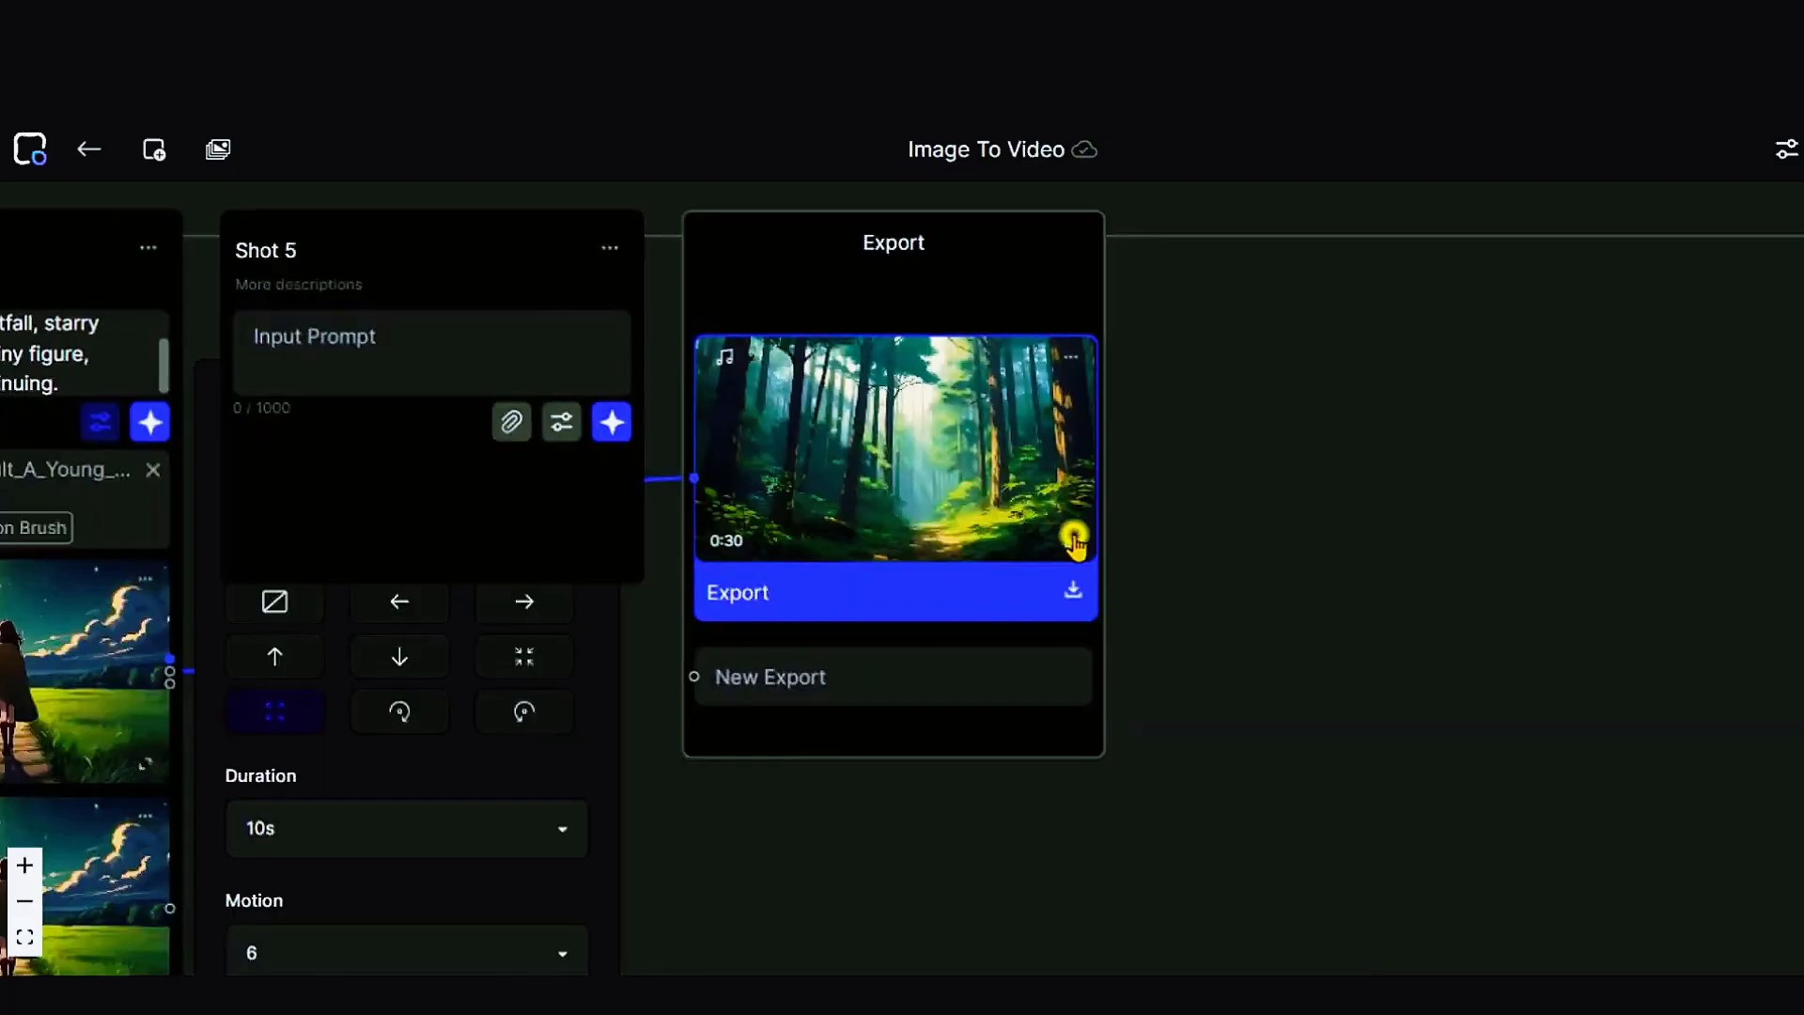
left_click(1074, 542)
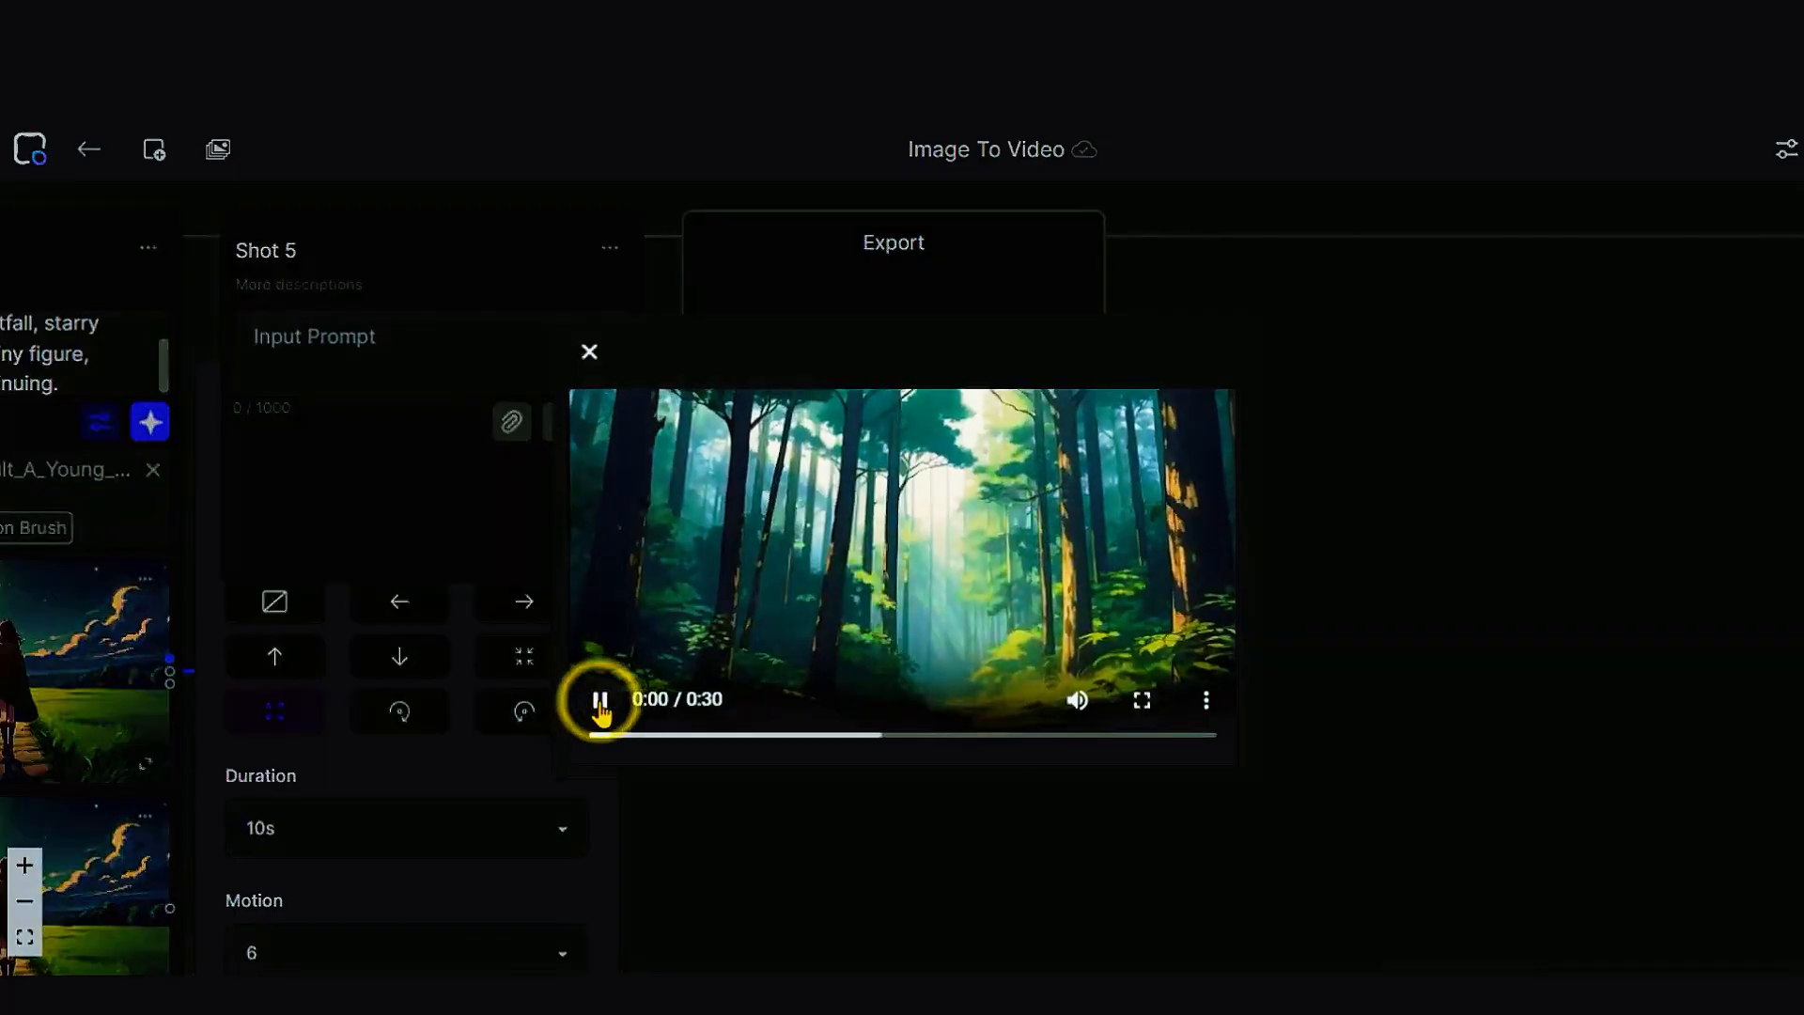